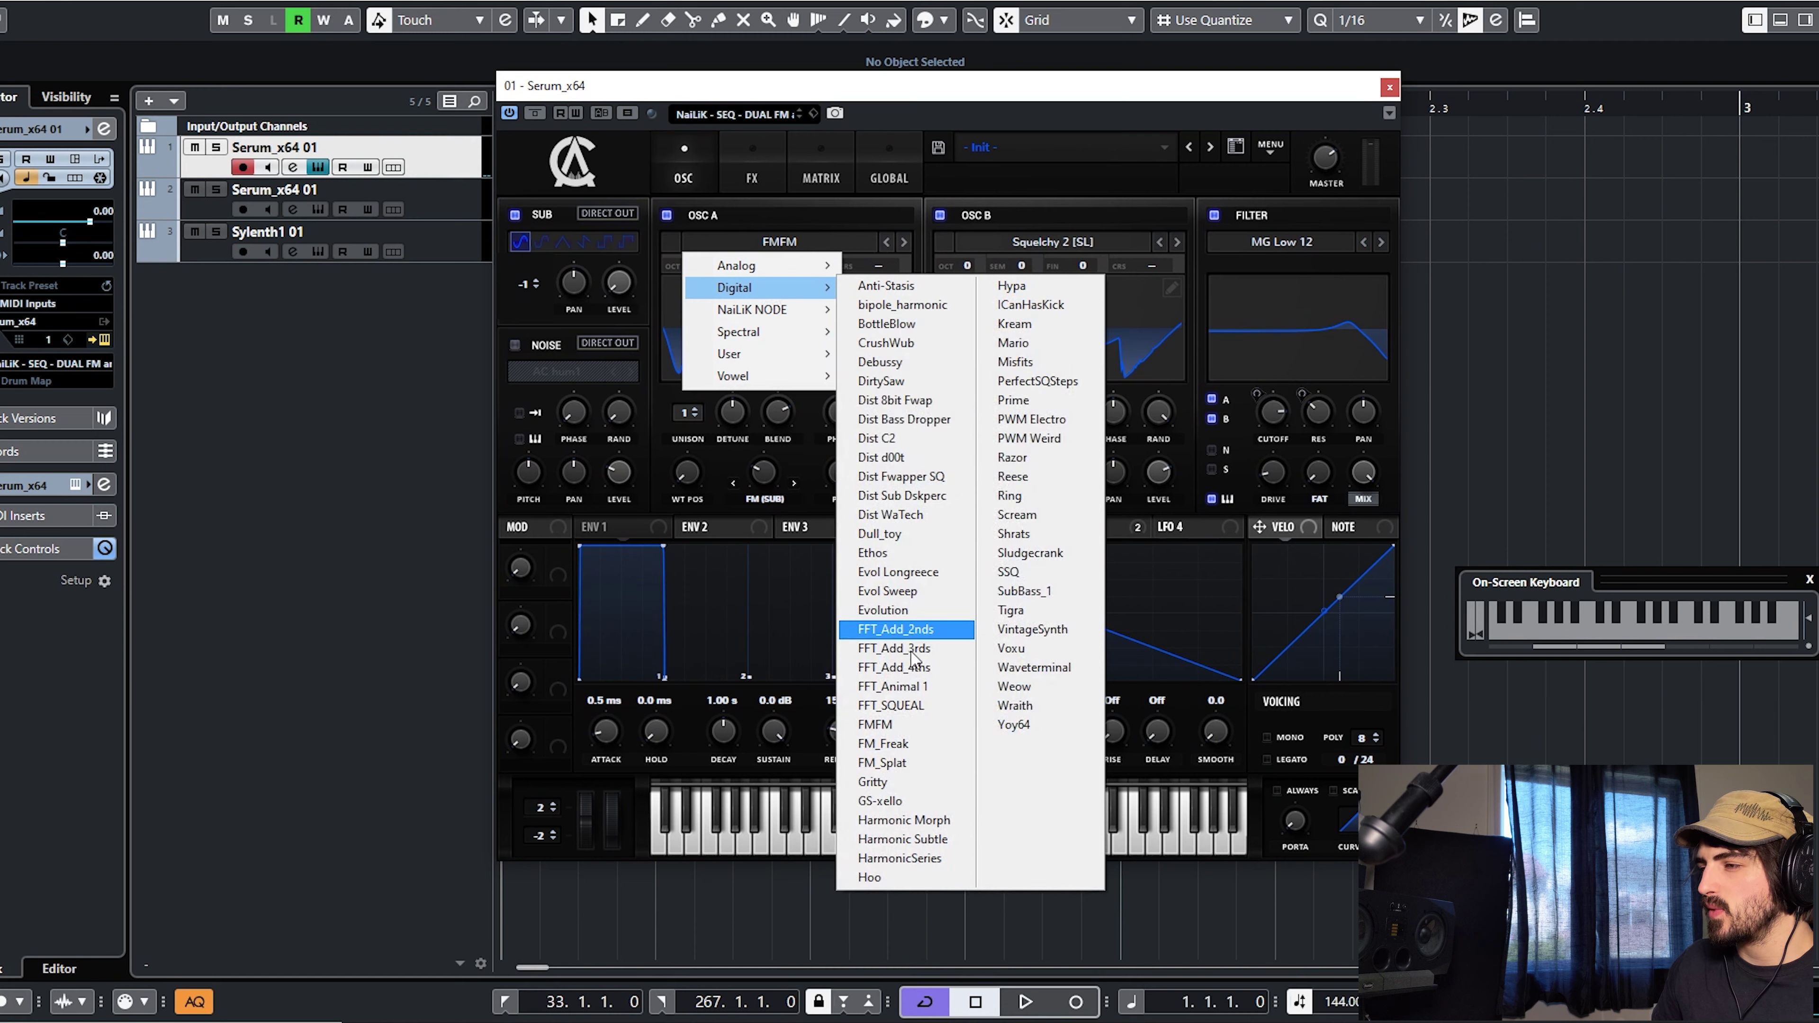
# - Browse the Spectral wavetables available for oscillator B, keeping Squelchy 2 [SL] loaded
pyautogui.click(1048, 240)
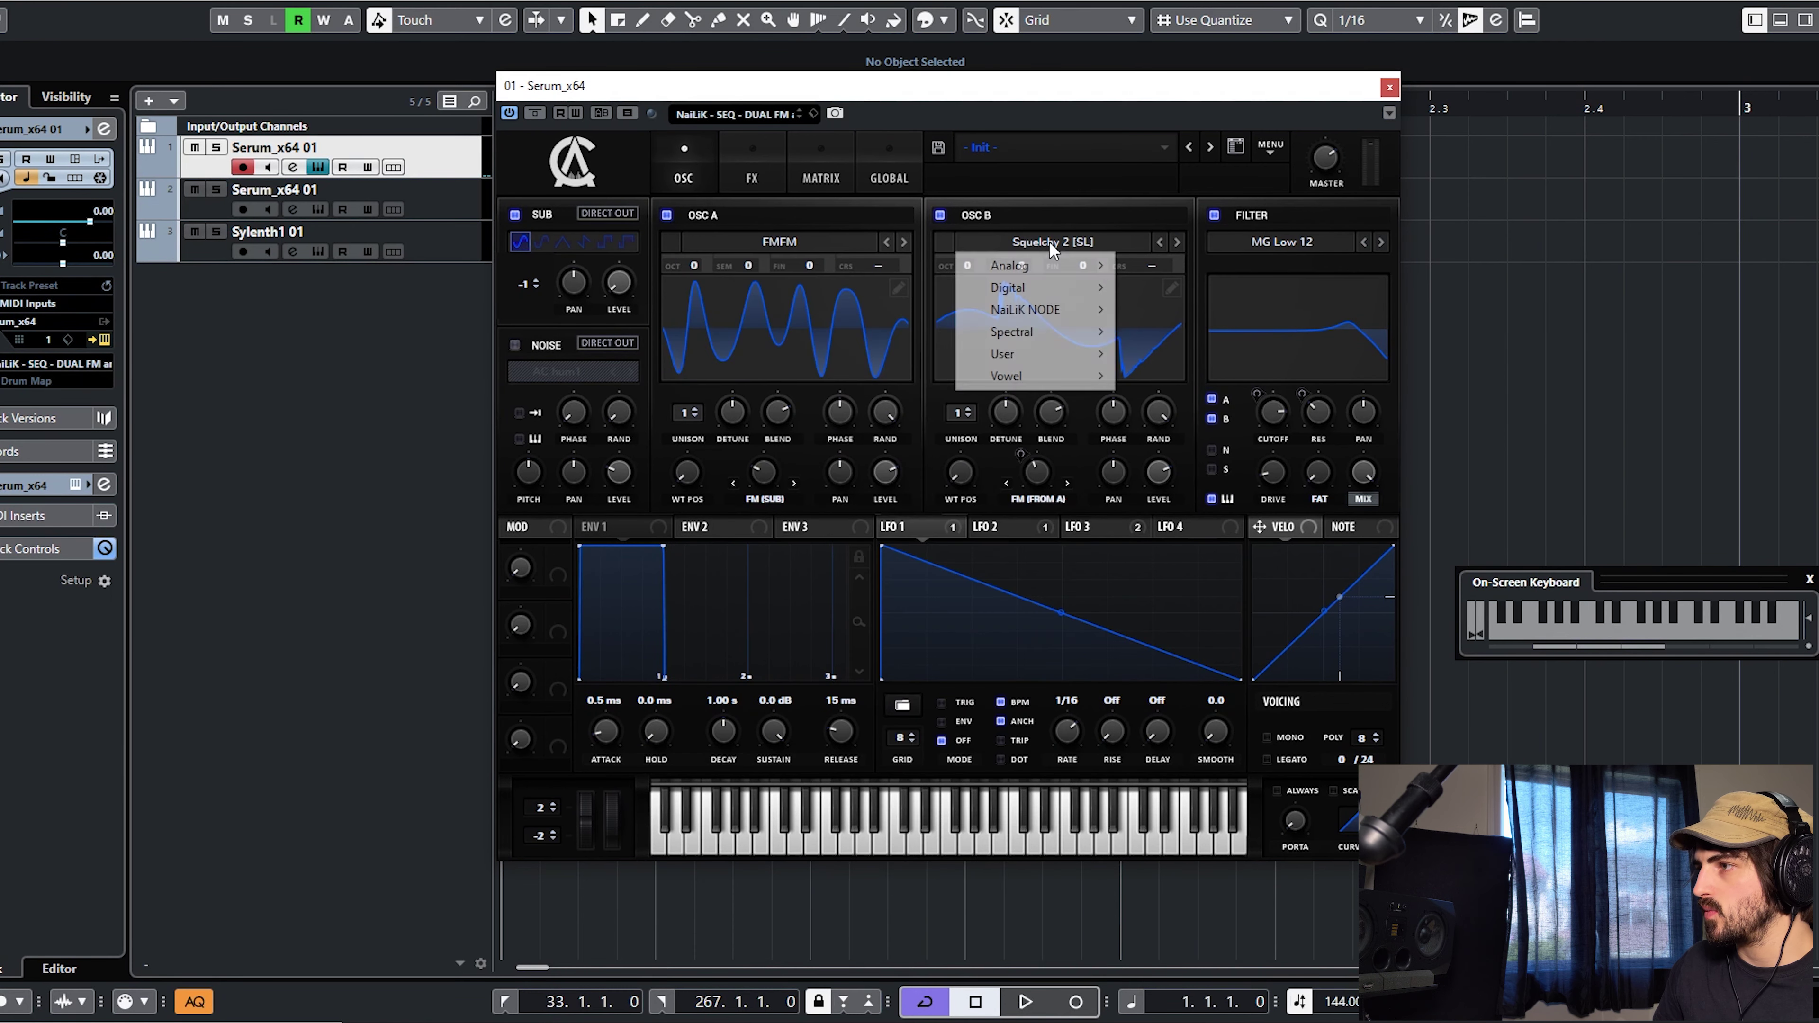
pyautogui.moveTo(1032, 332)
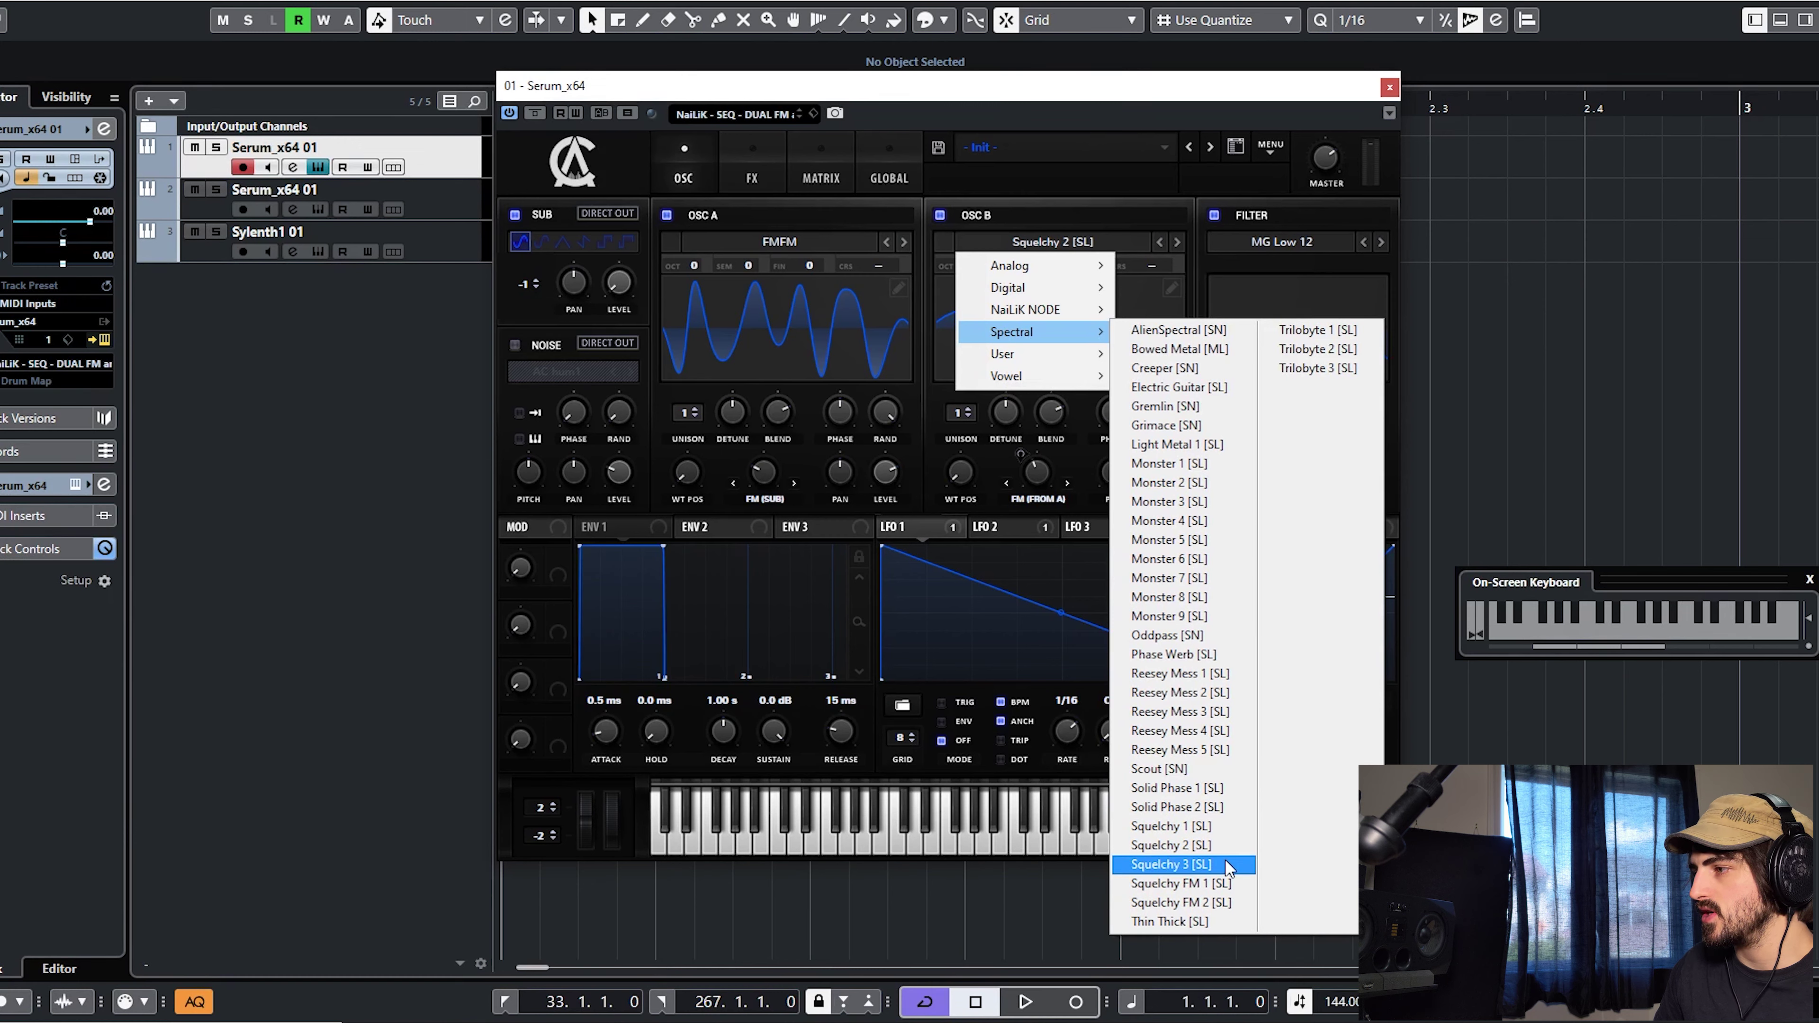
pyautogui.click(1010, 116)
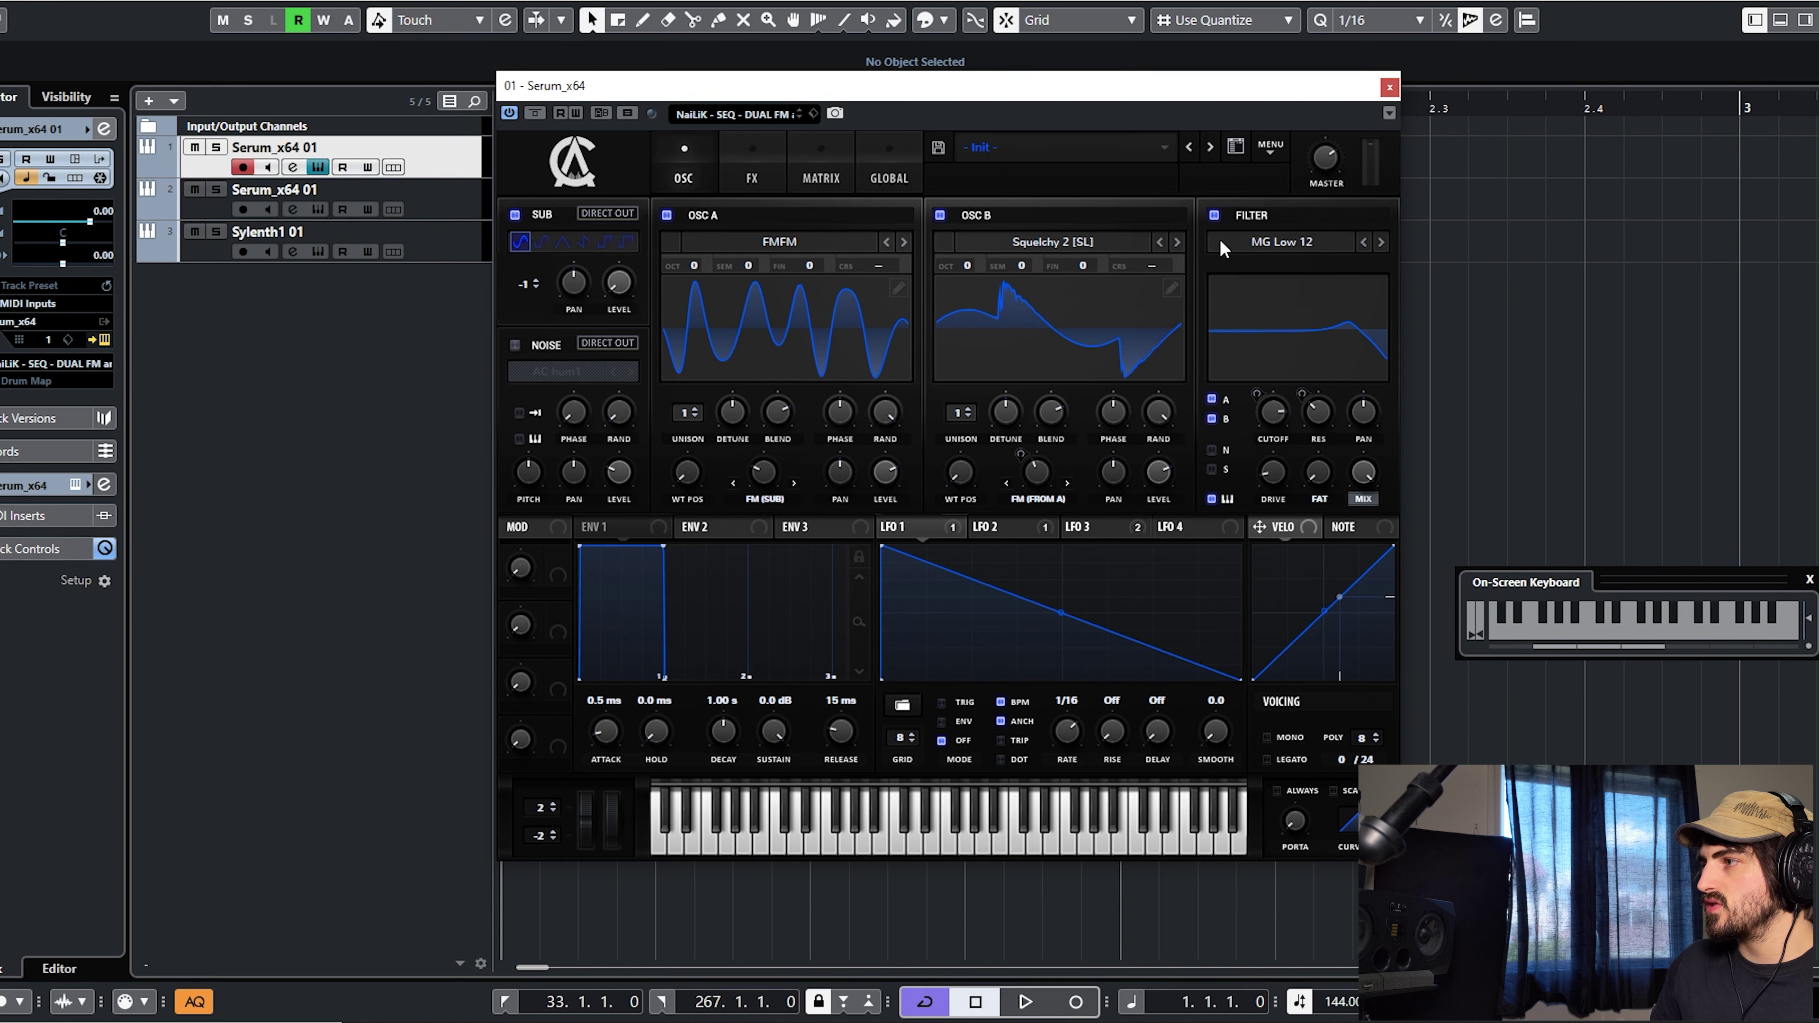
# - Bypass the MG Low 12 filter, inspect how LFO 1 modulates the FX filter cutoff, and re-enable the bypassed filter
pyautogui.click(1212, 214)
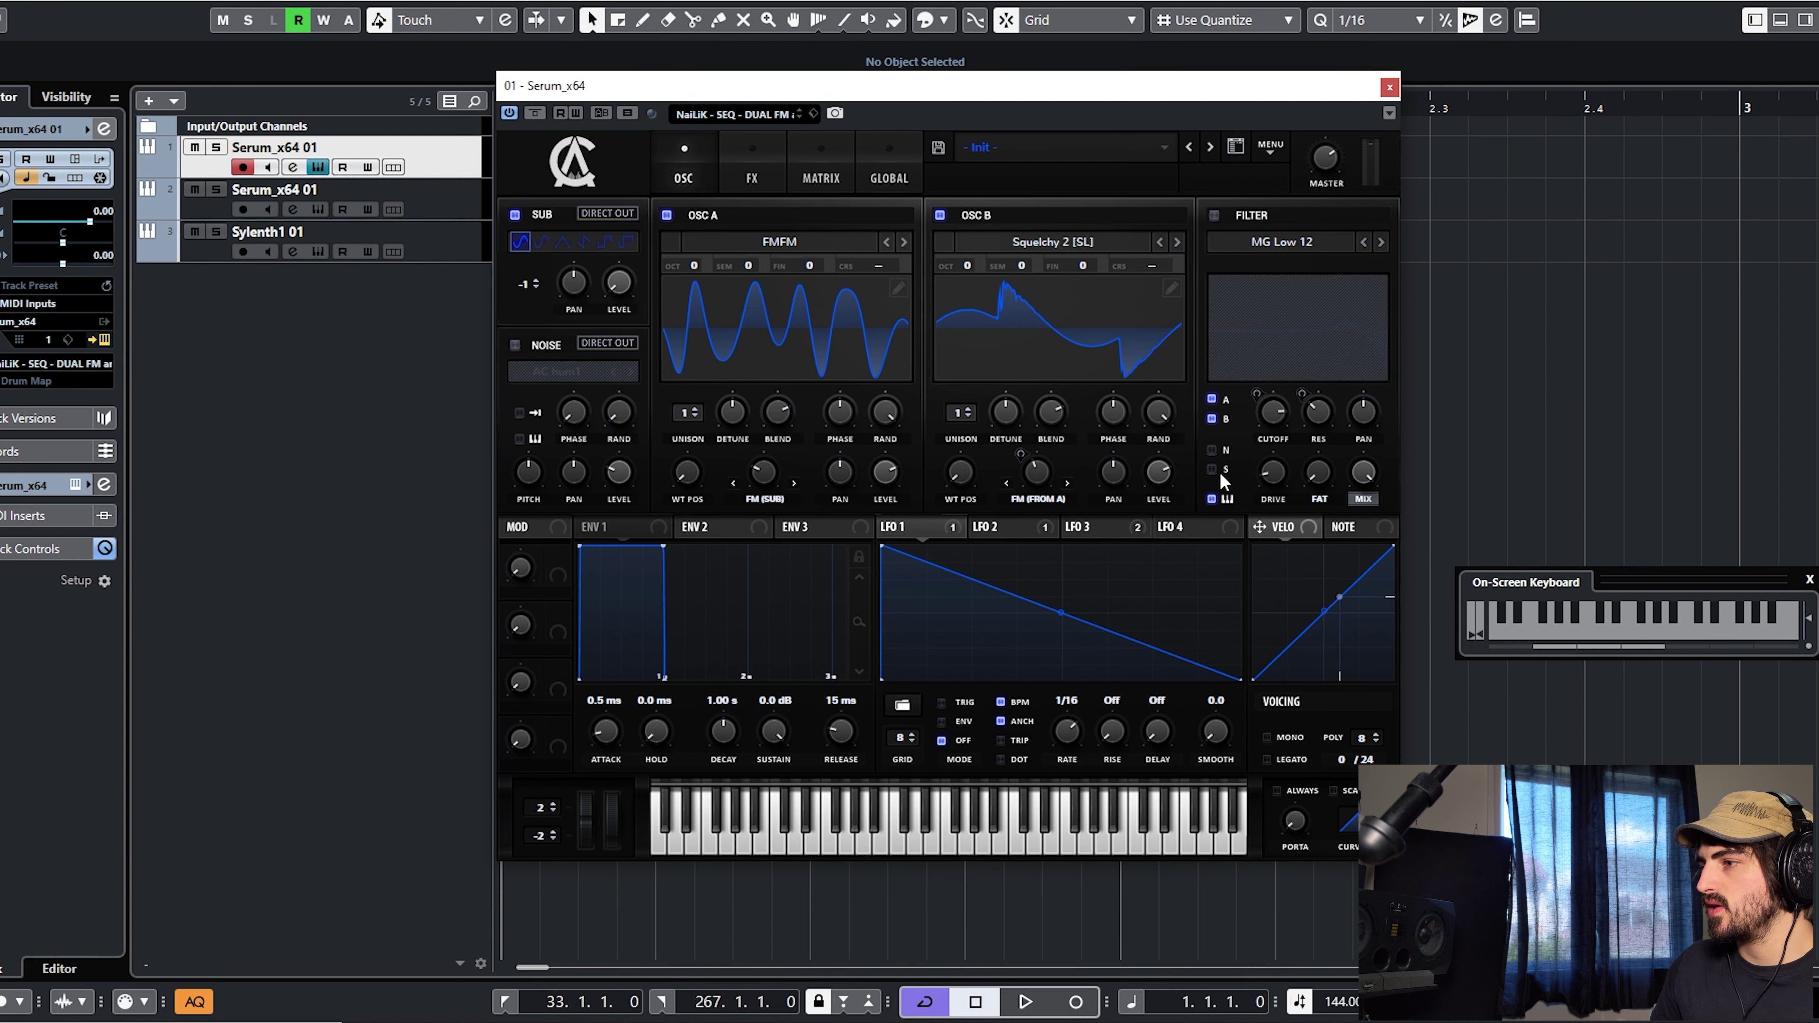
pyautogui.click(952, 527)
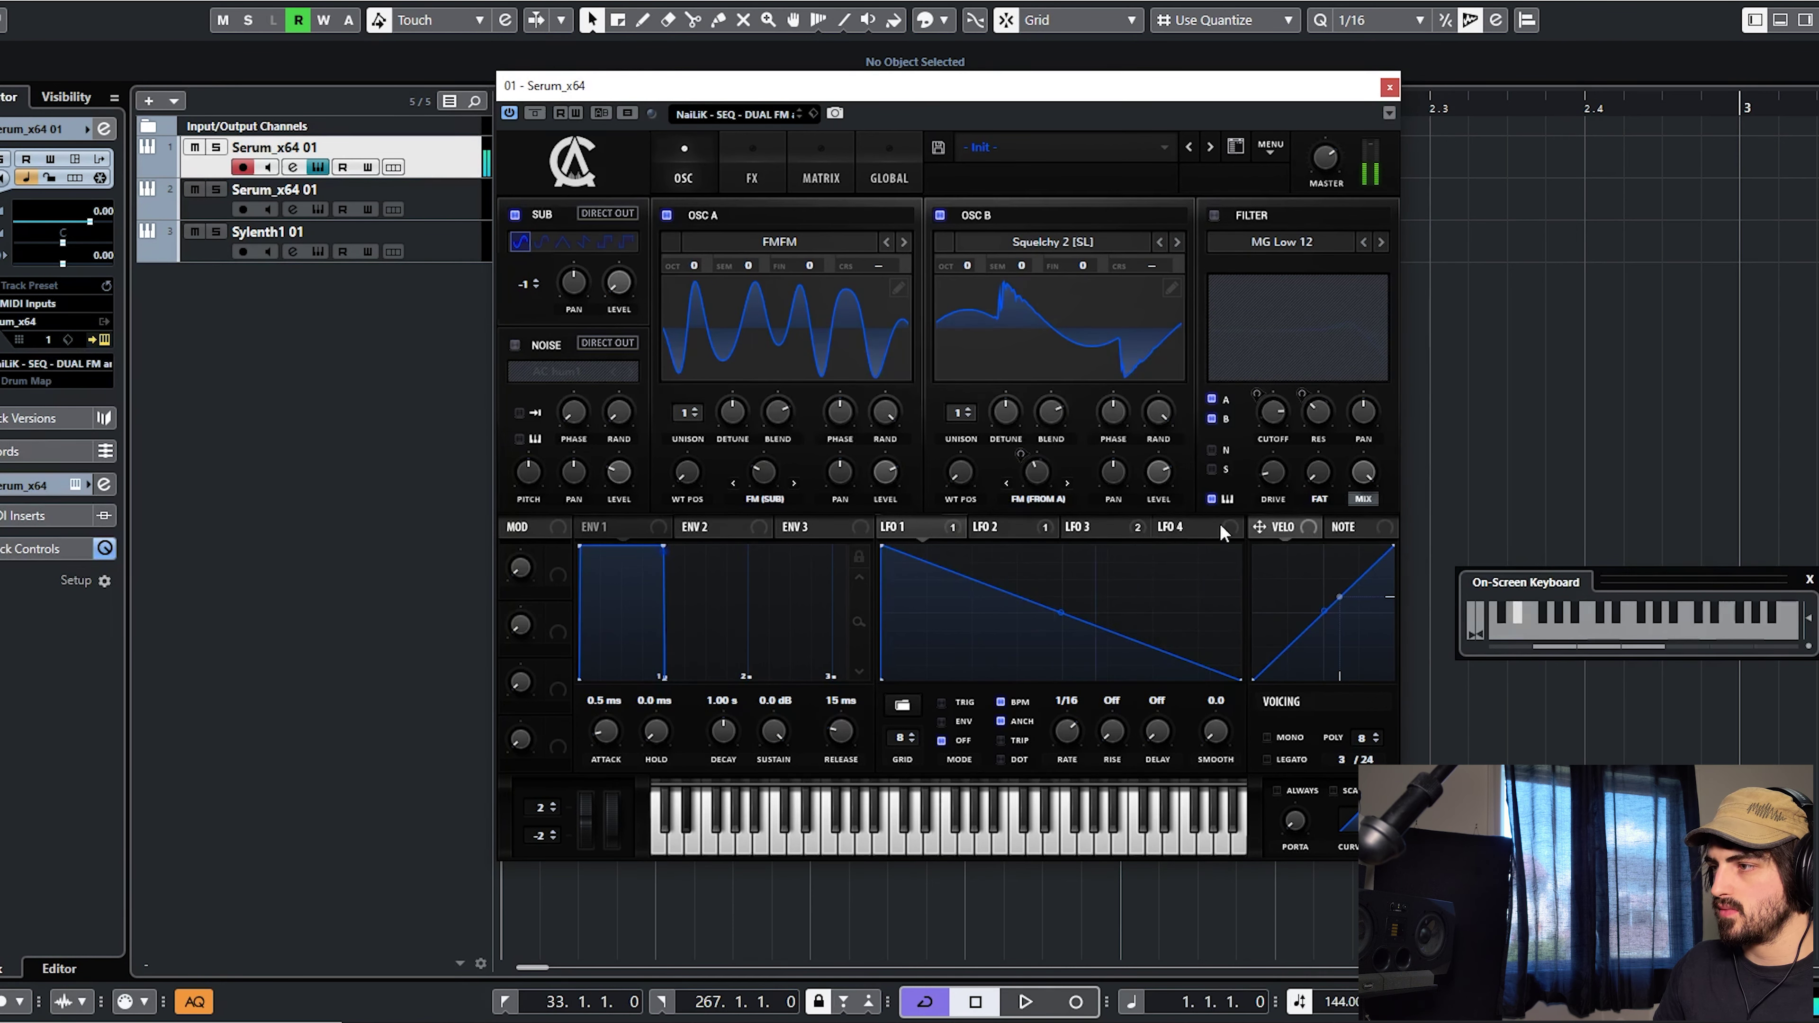
pyautogui.click(759, 156)
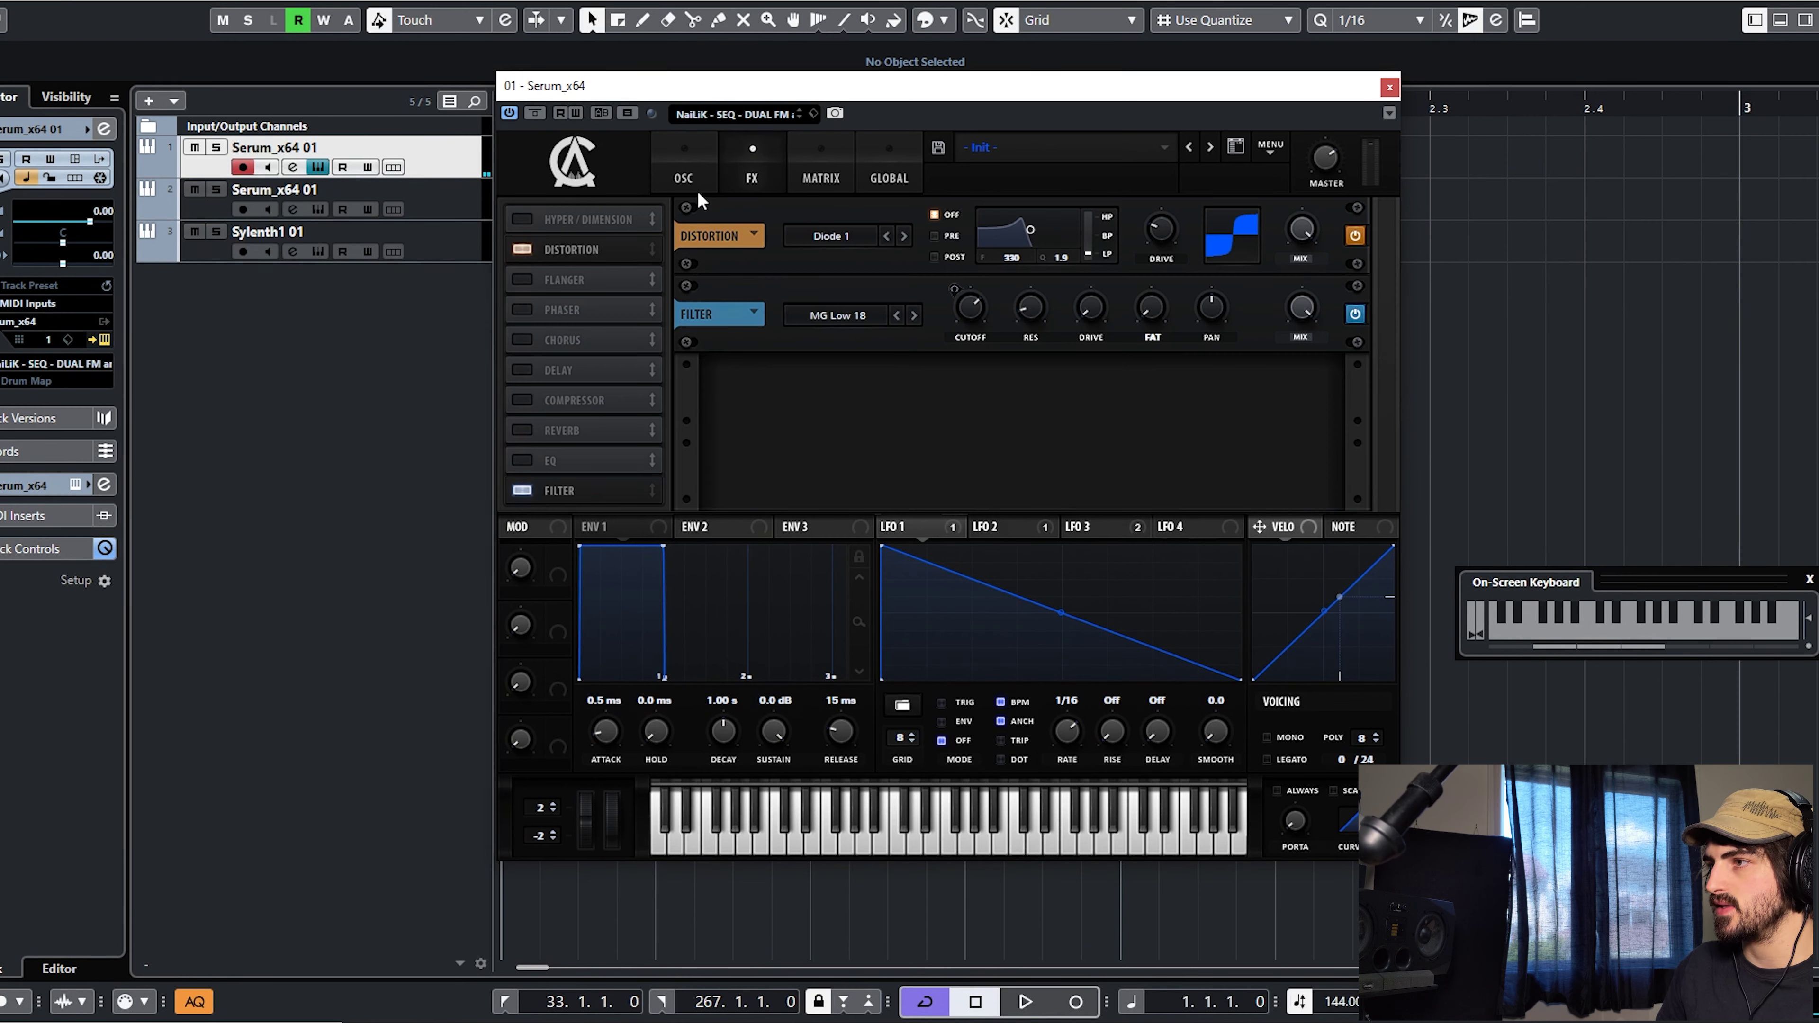
pyautogui.click(1027, 525)
pyautogui.moveTo(918, 530); pyautogui.dragTo(971, 306)
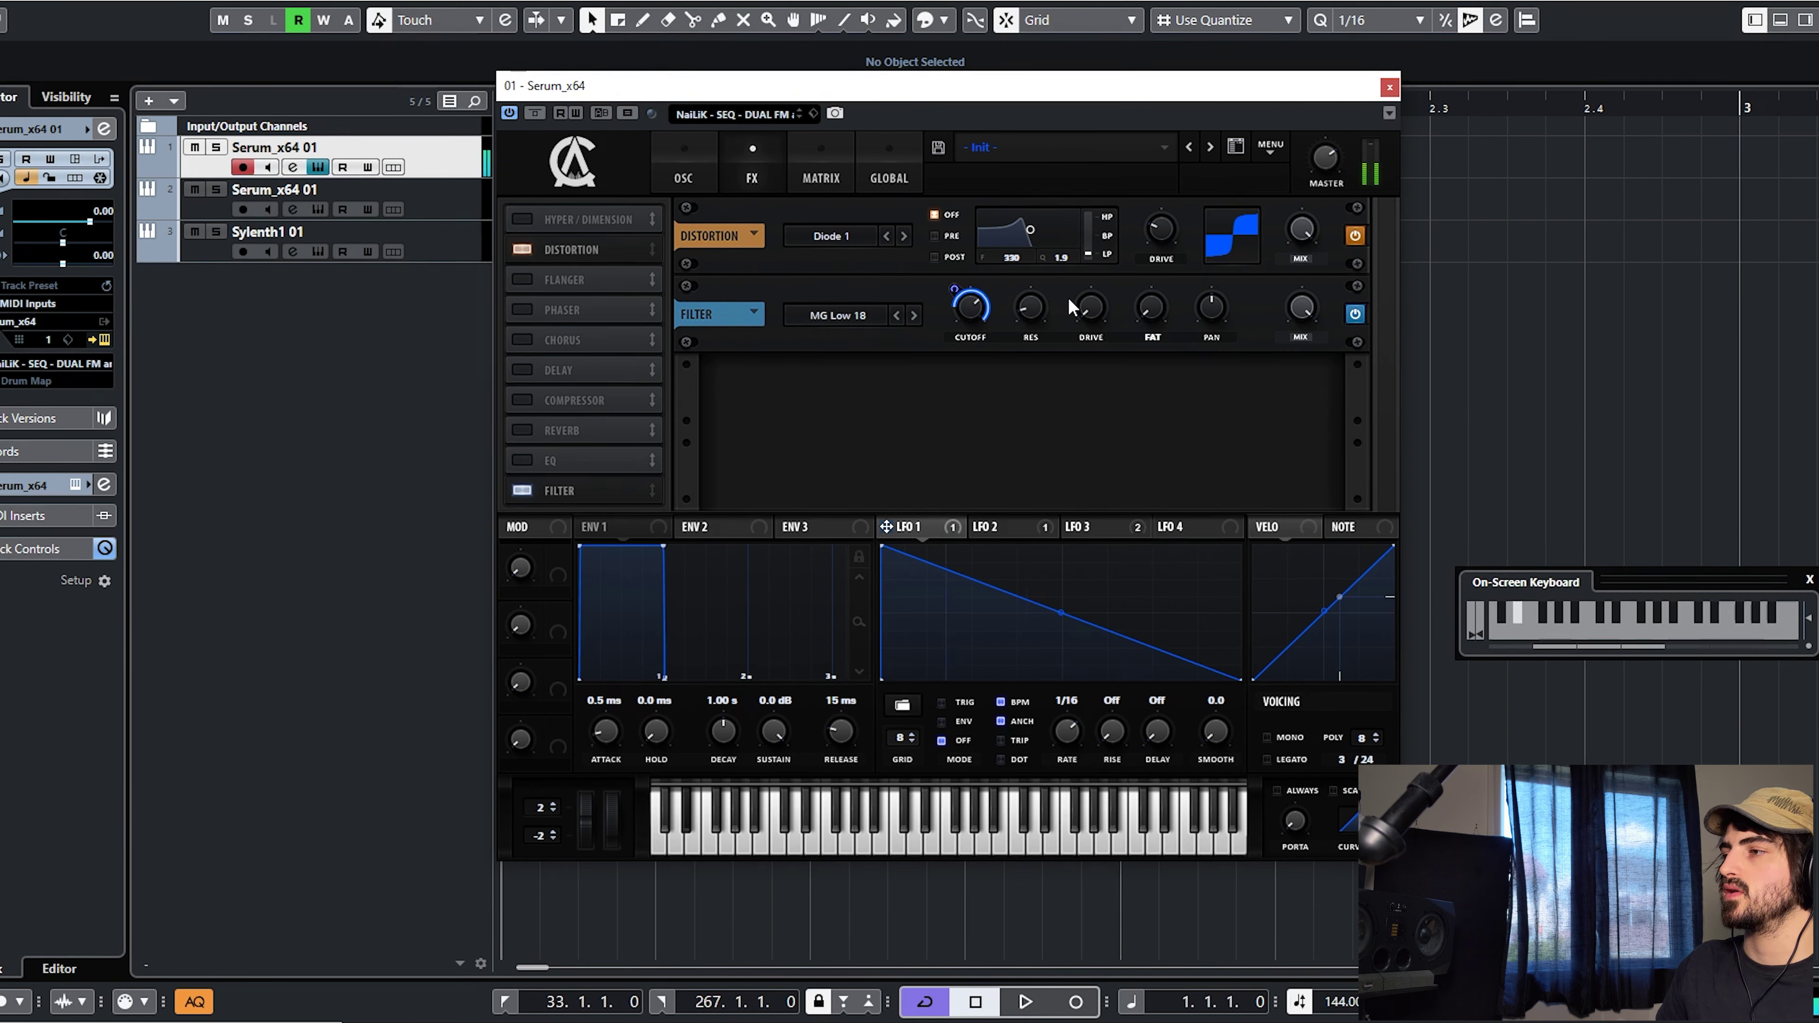
pyautogui.click(686, 175)
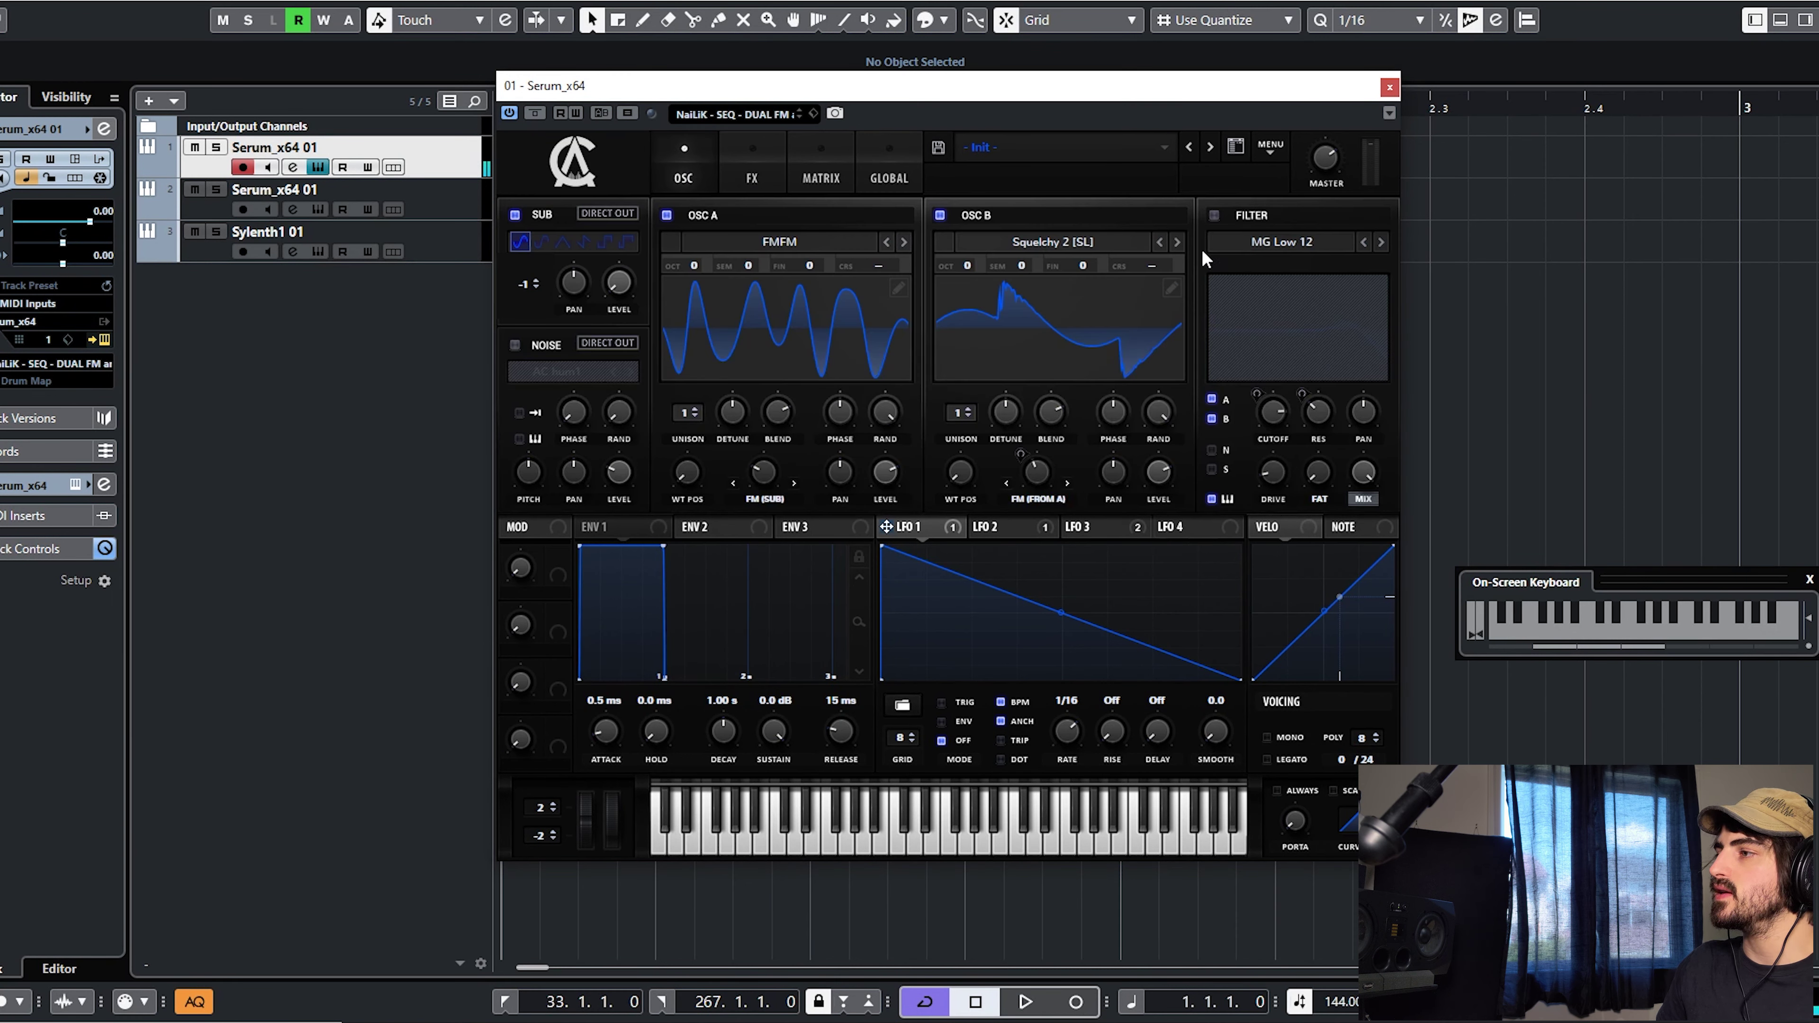
pyautogui.click(1212, 215)
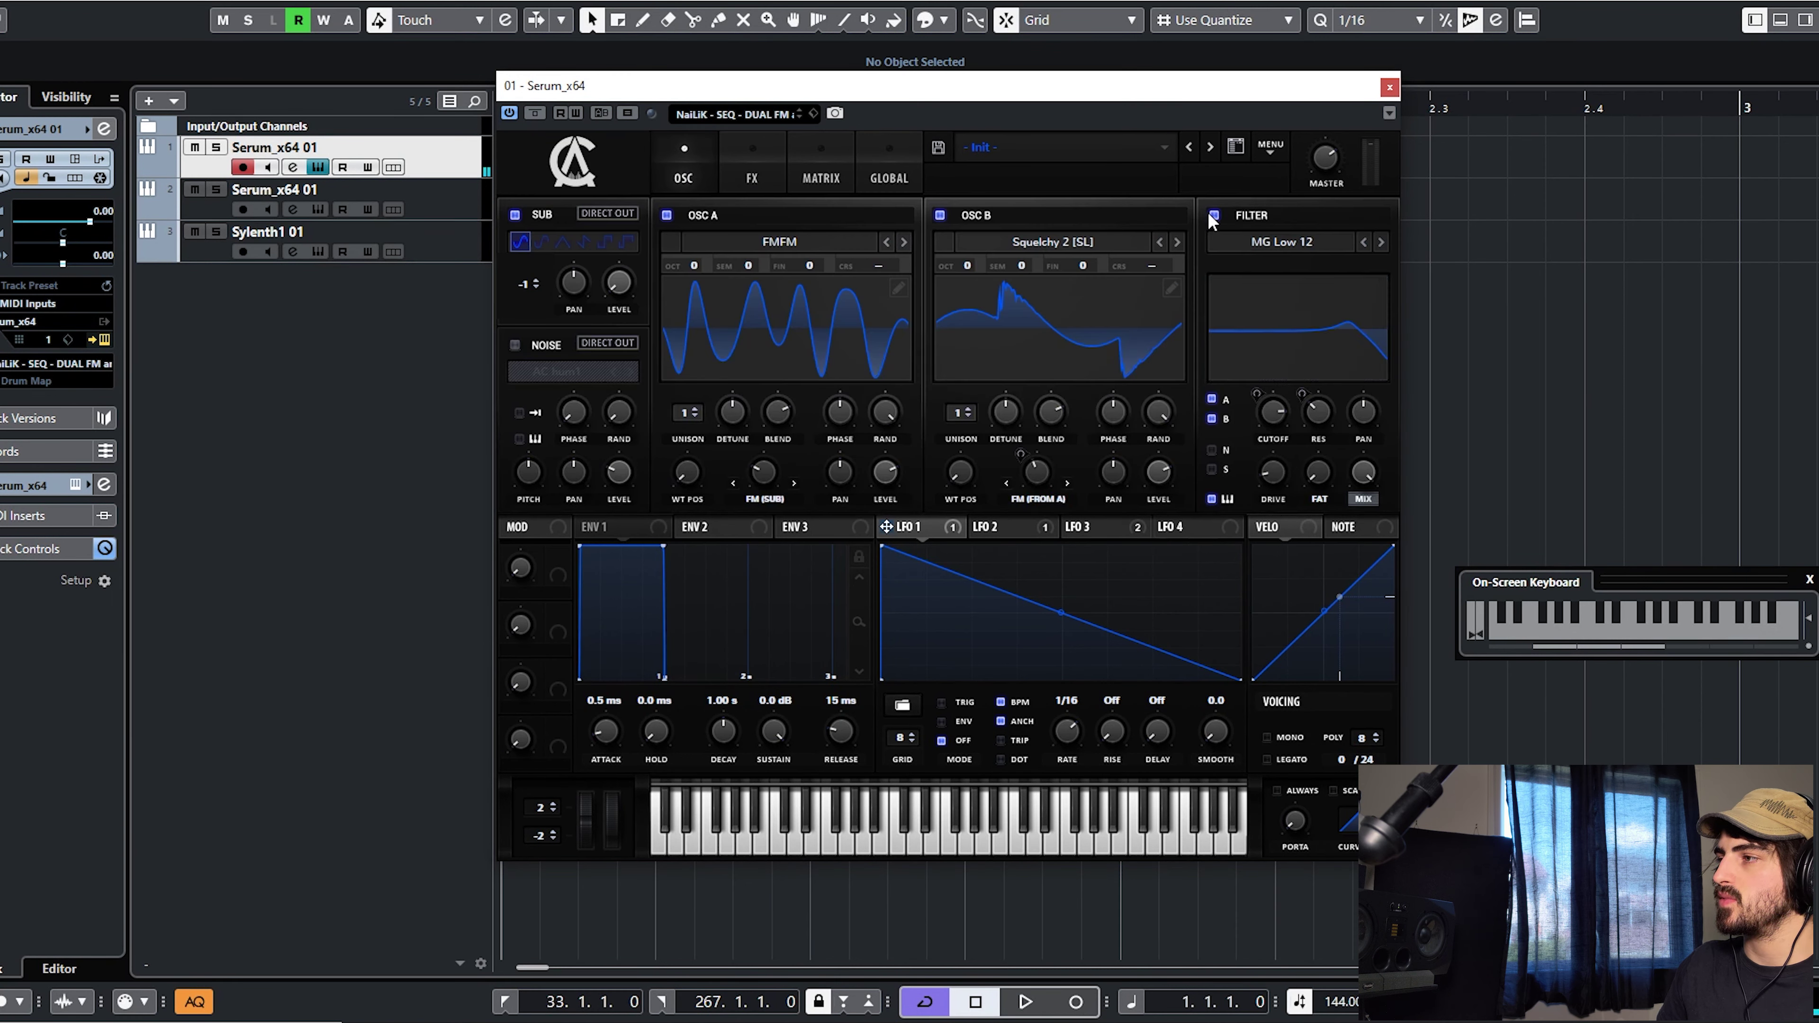
# - Examine the LFO 1 and LFO 3 shapes, LFO 3's filter modulation, and the effects rack
pyautogui.click(1014, 529)
pyautogui.click(1111, 527)
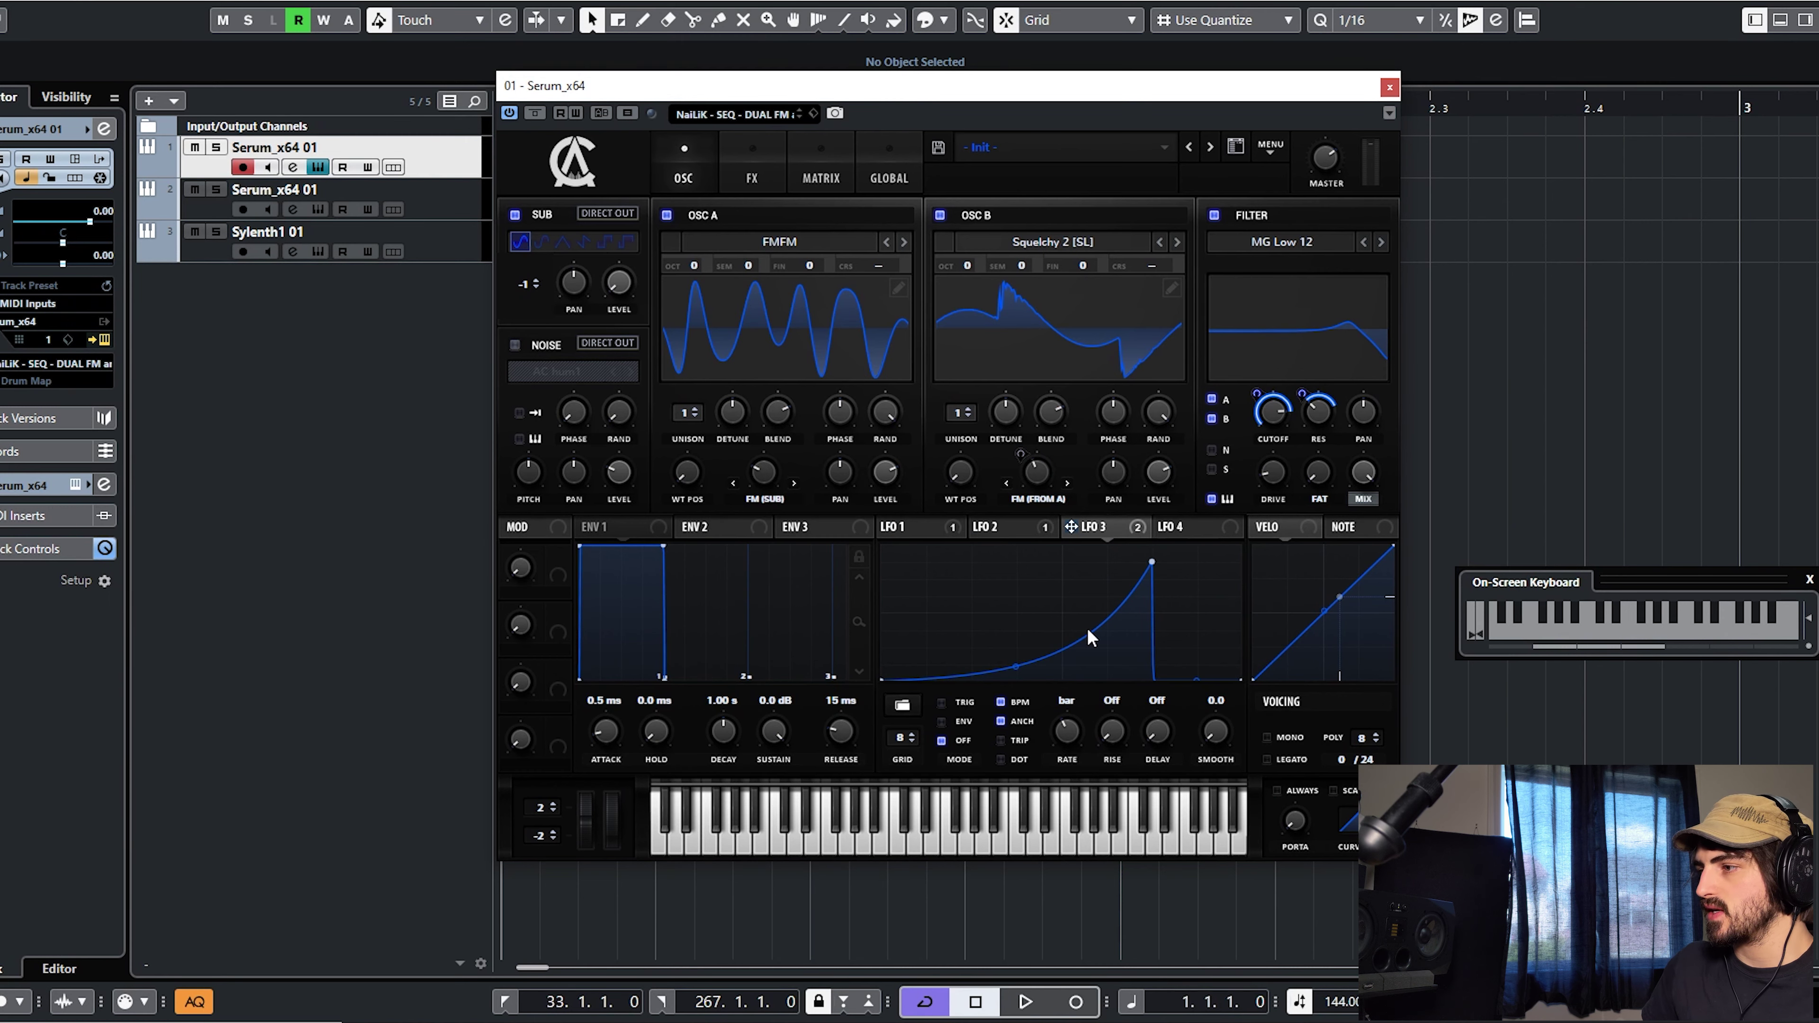
pyautogui.click(912, 528)
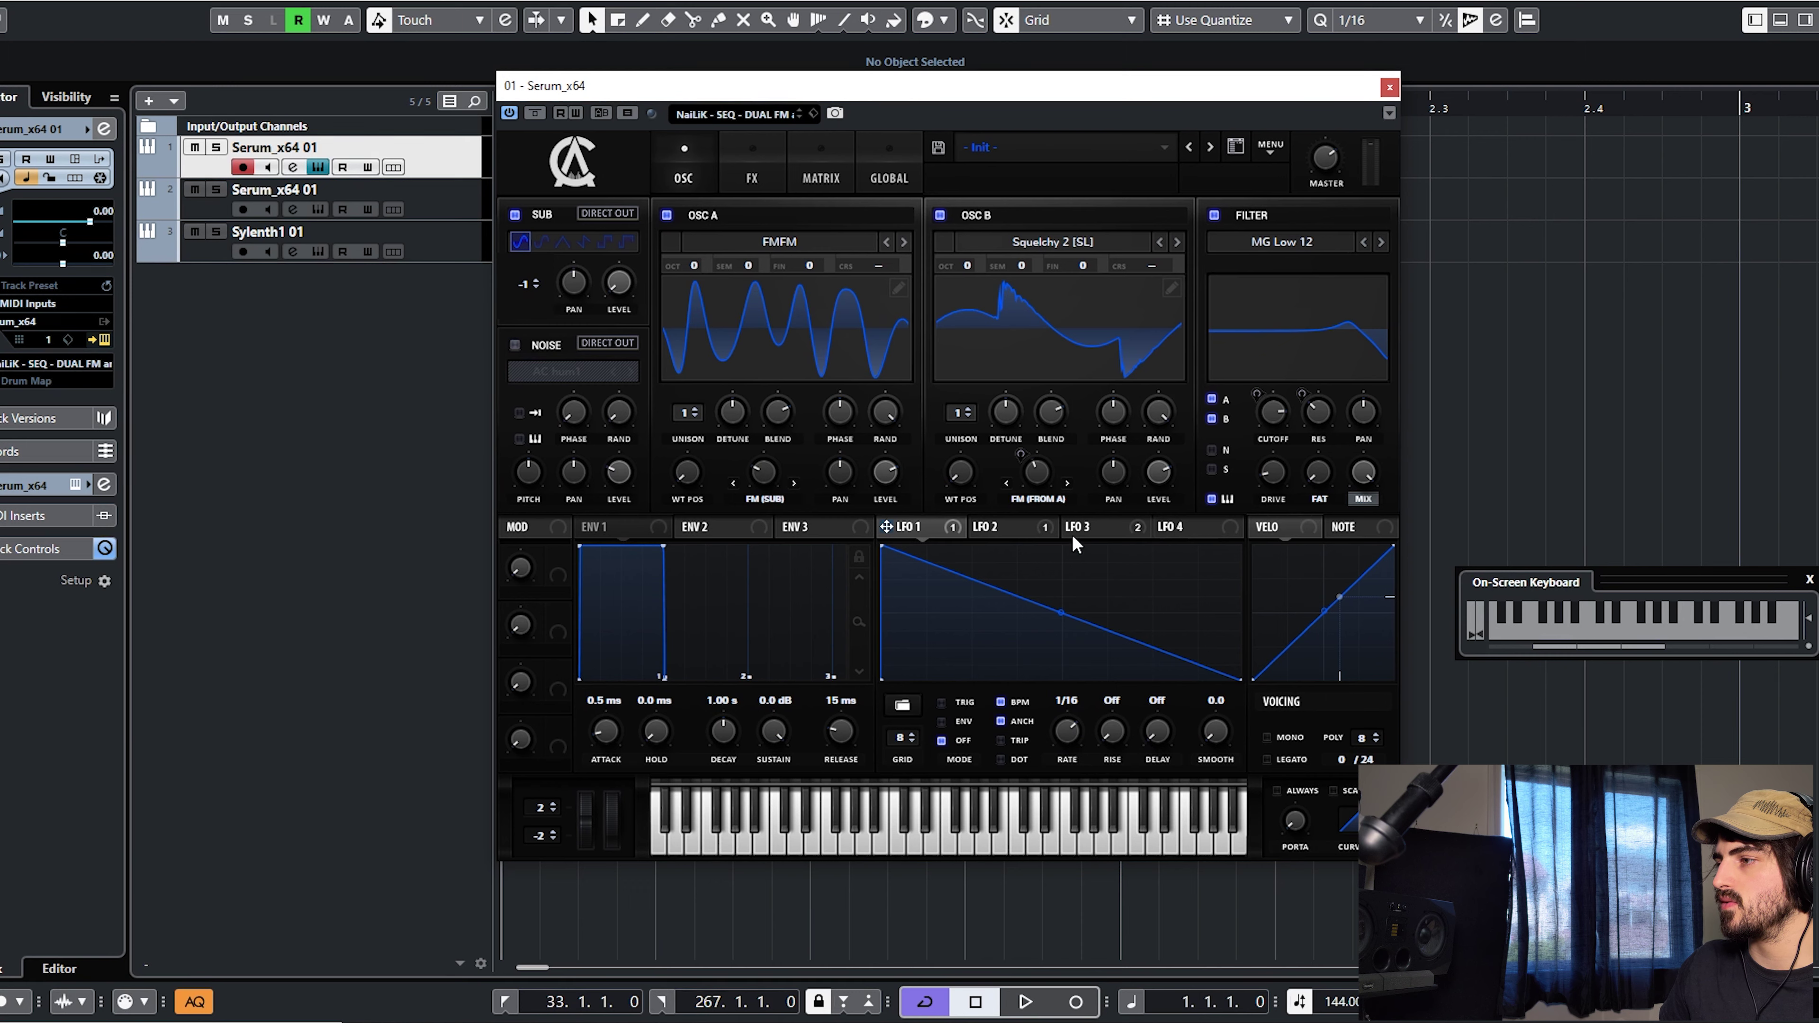
pyautogui.click(1099, 527)
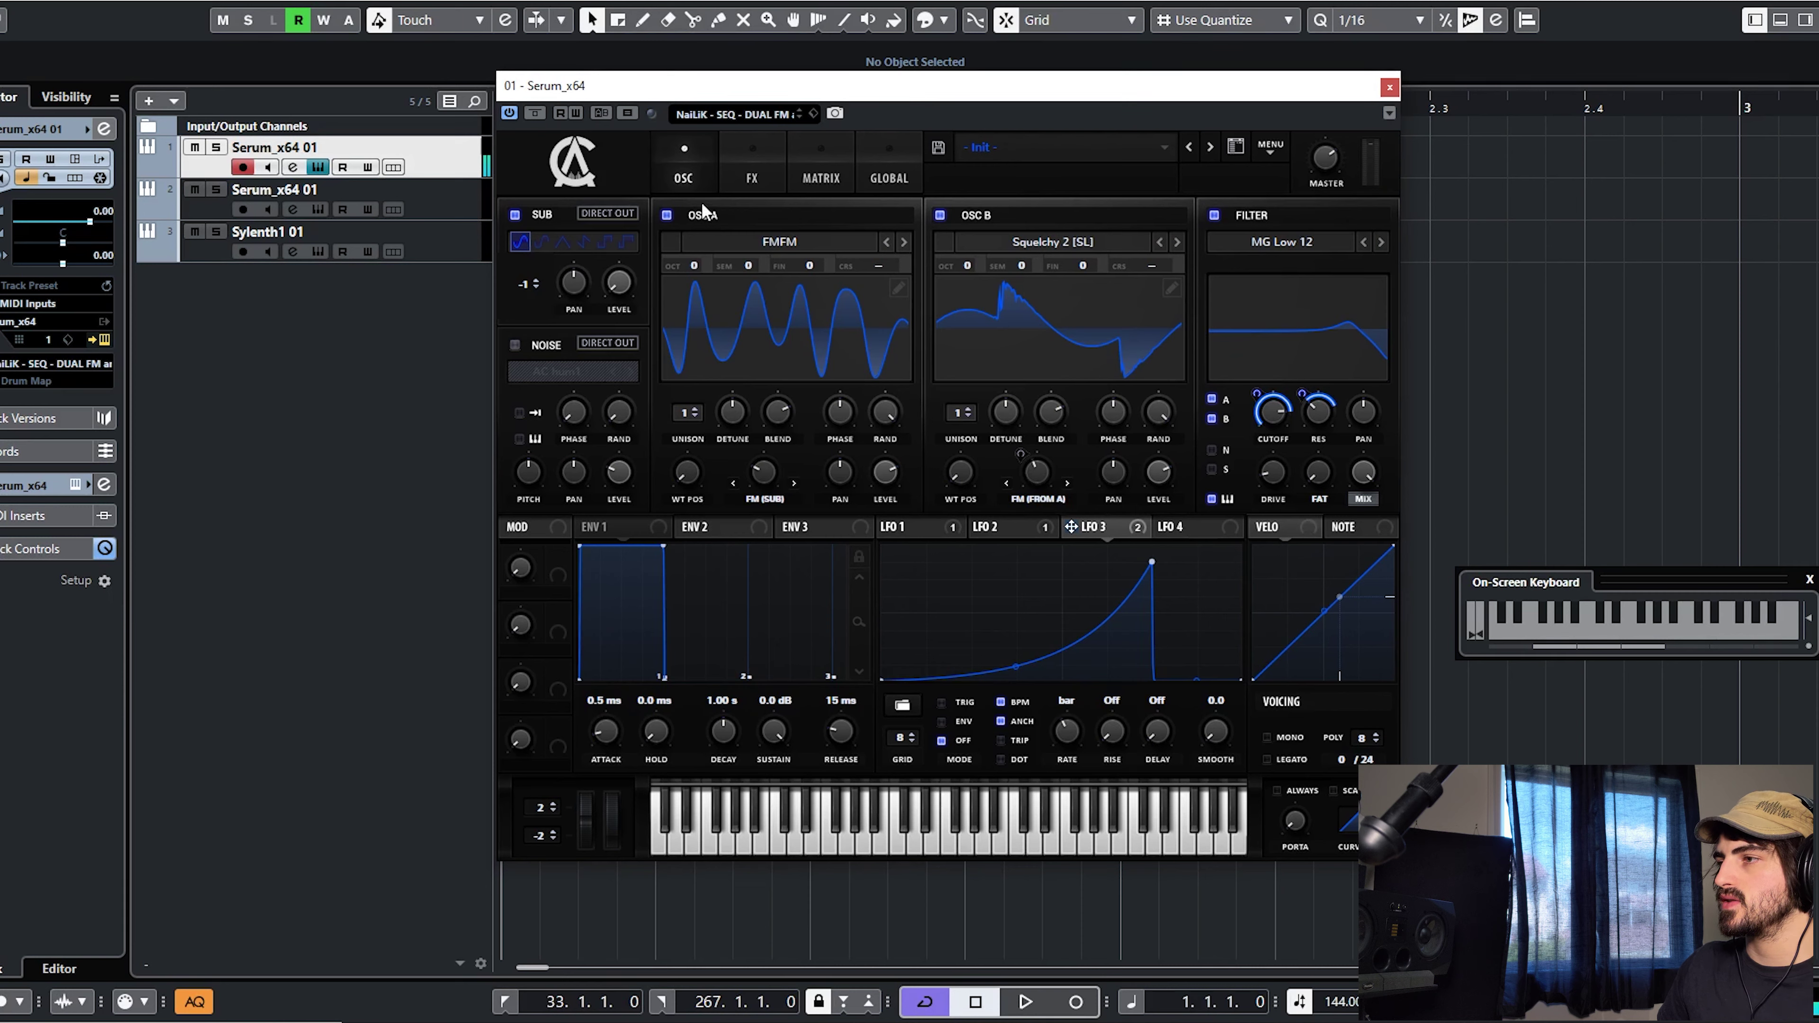
pyautogui.click(740, 172)
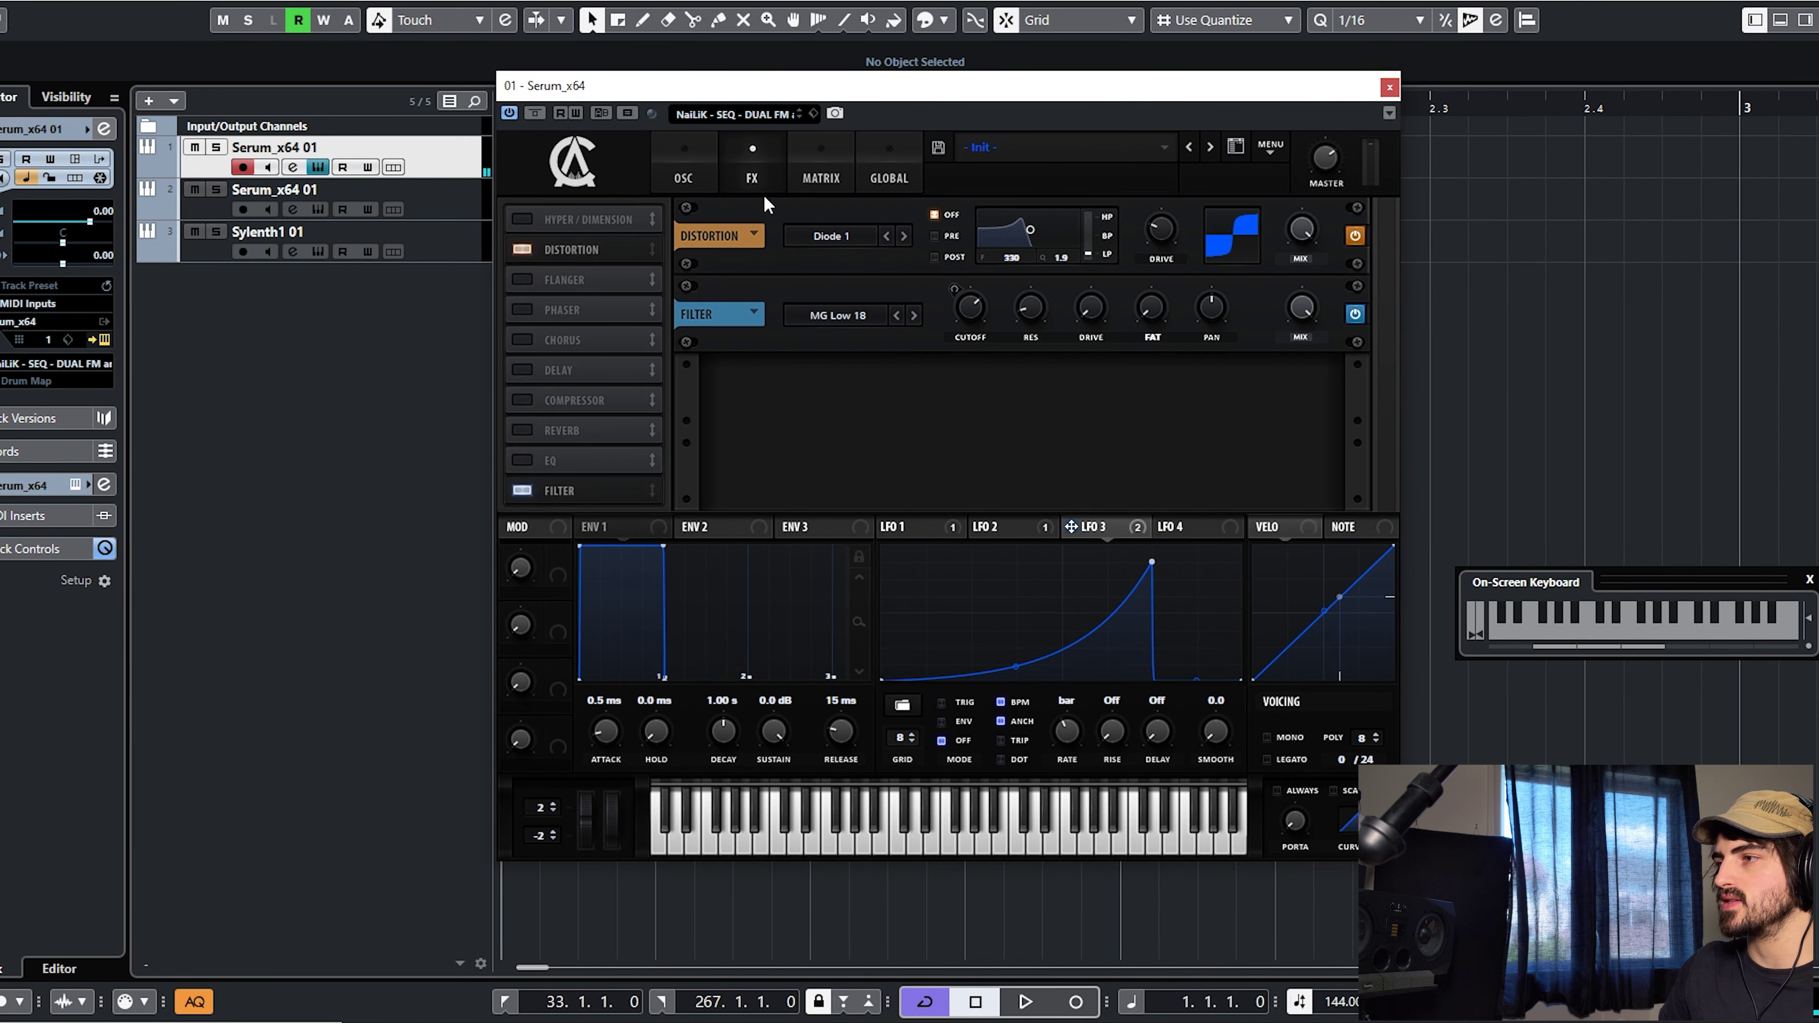
pyautogui.click(698, 171)
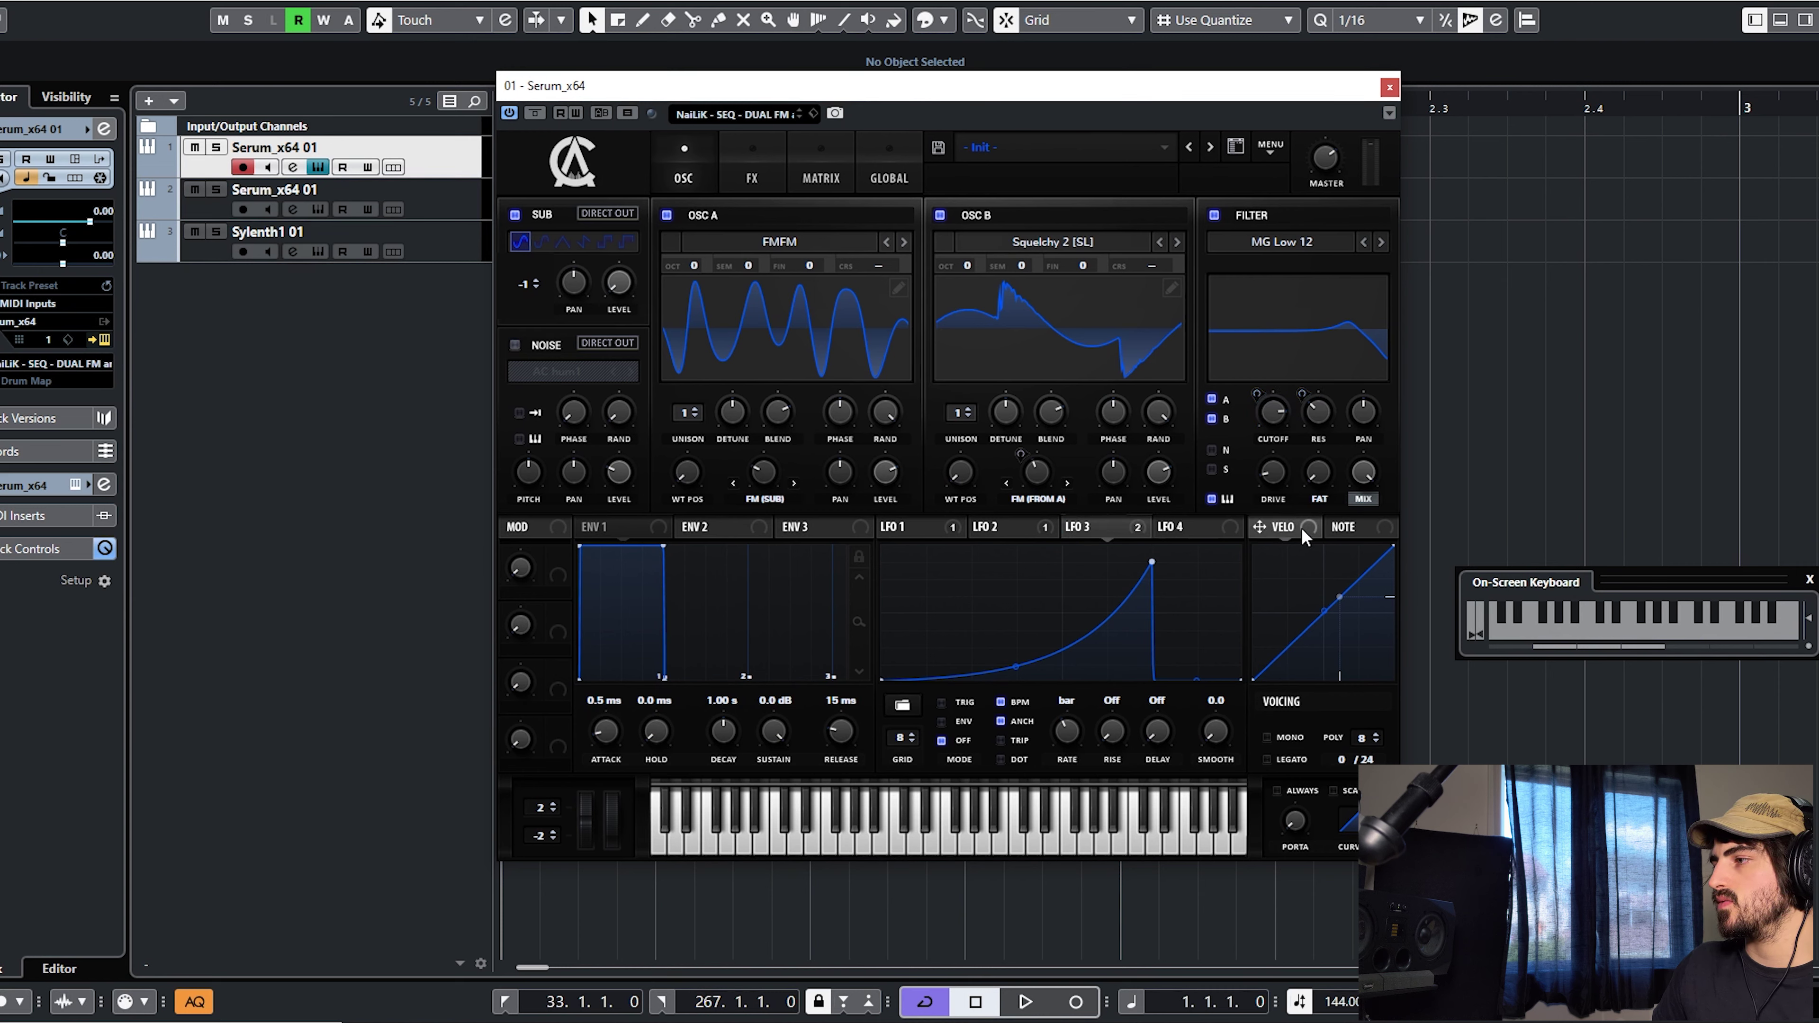
# - Assign velocity as a modulation source to the level of oscillator A and oscillator B
pyautogui.moveTo(889, 495)
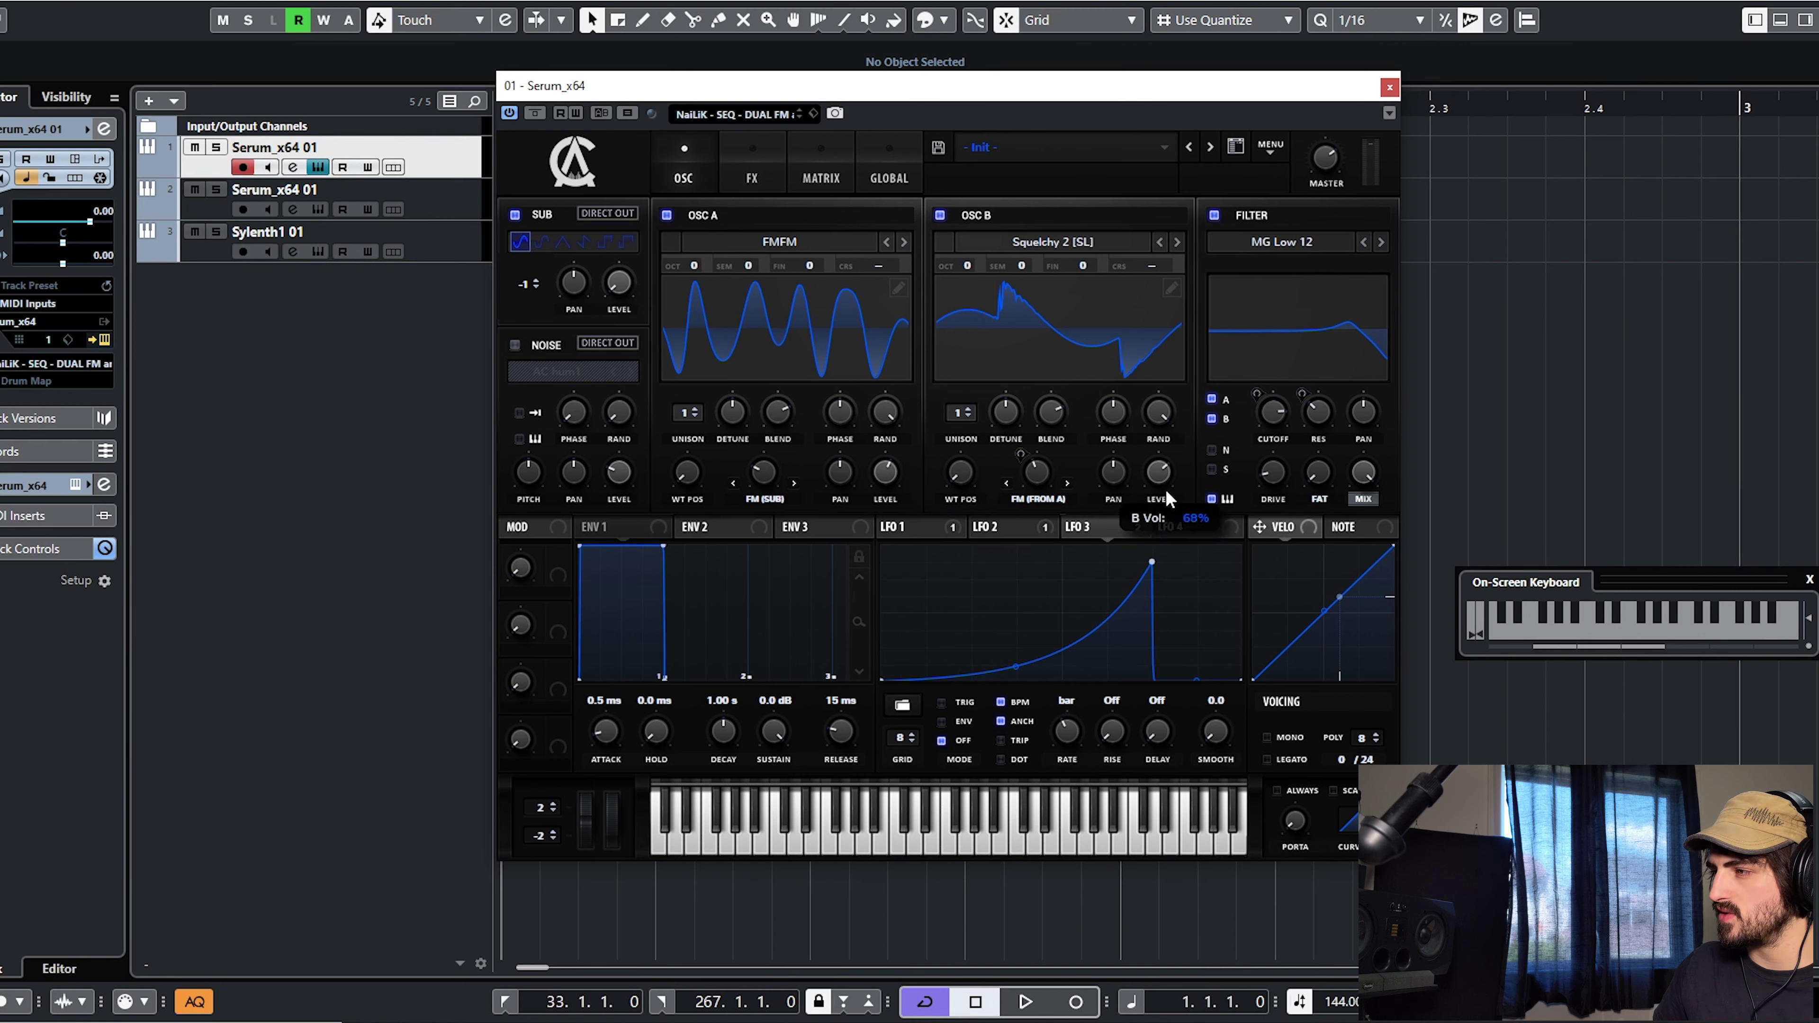
pyautogui.moveTo(1313, 530); pyautogui.dragTo(889, 472)
pyautogui.moveTo(1272, 513); pyautogui.dragTo(1158, 473)
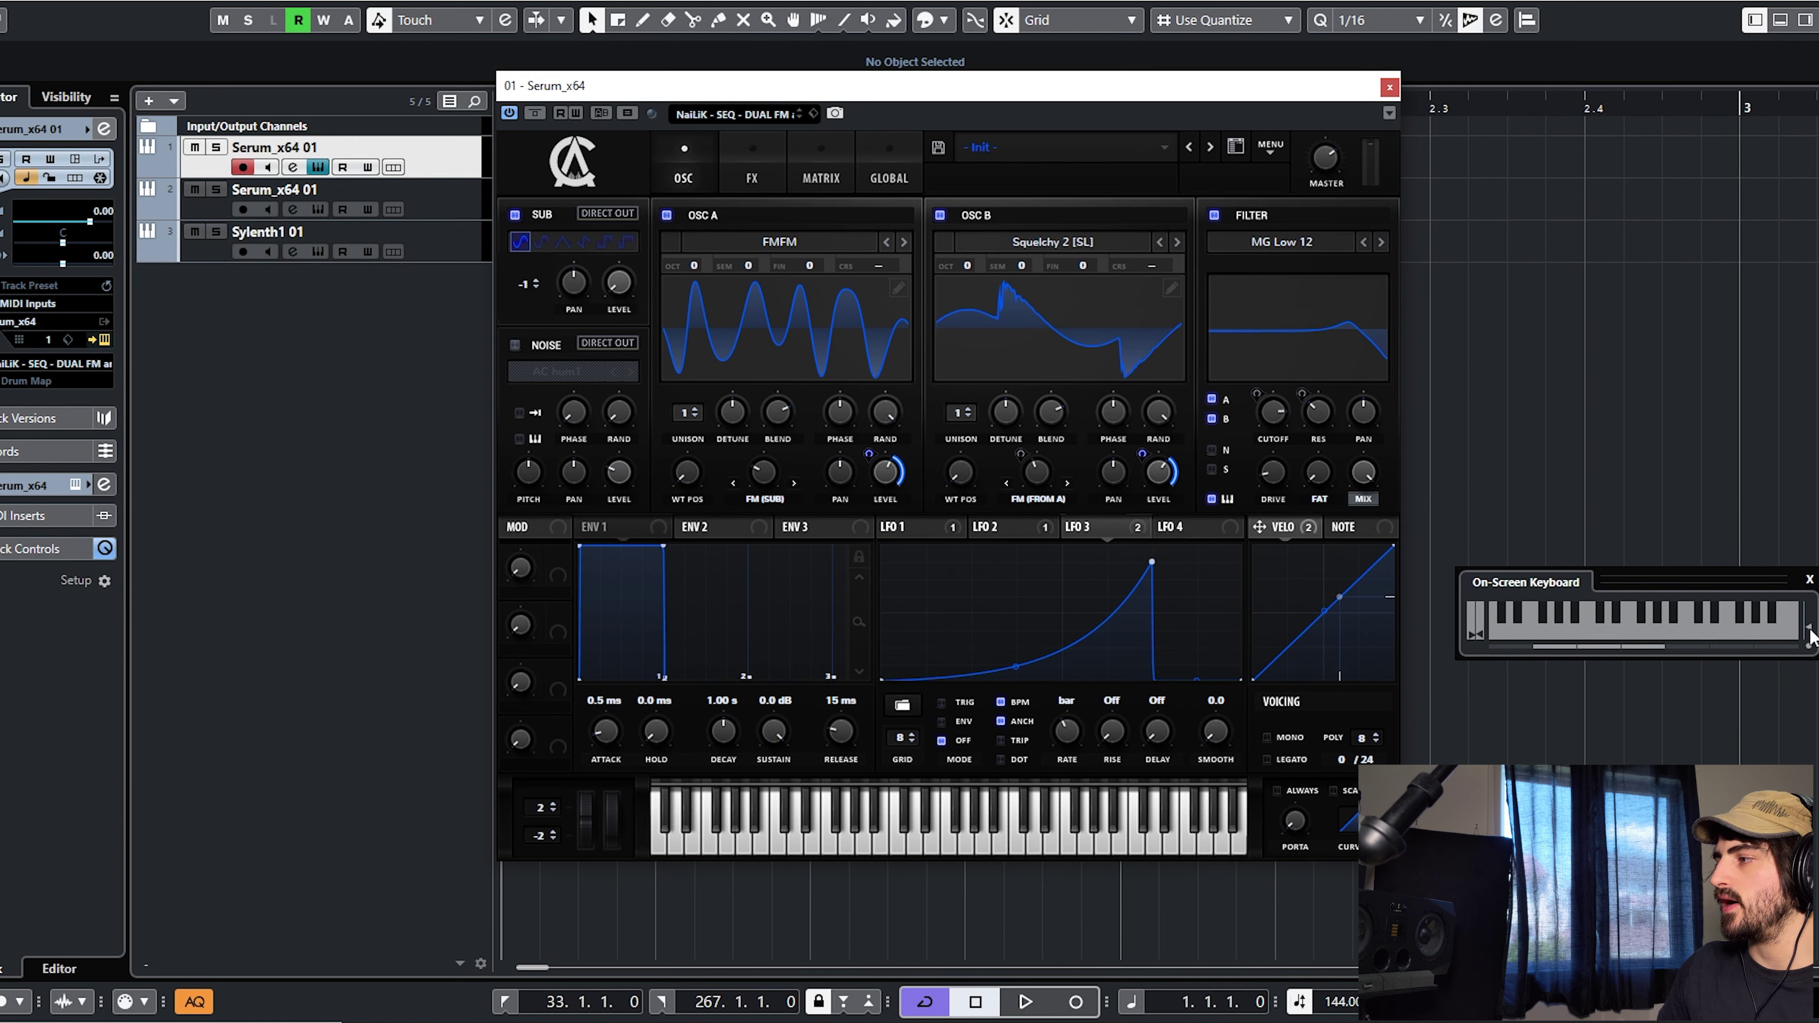
# - Audition a note at low and high velocity on the on-screen keyboard to test the level modulation
pyautogui.press('d')
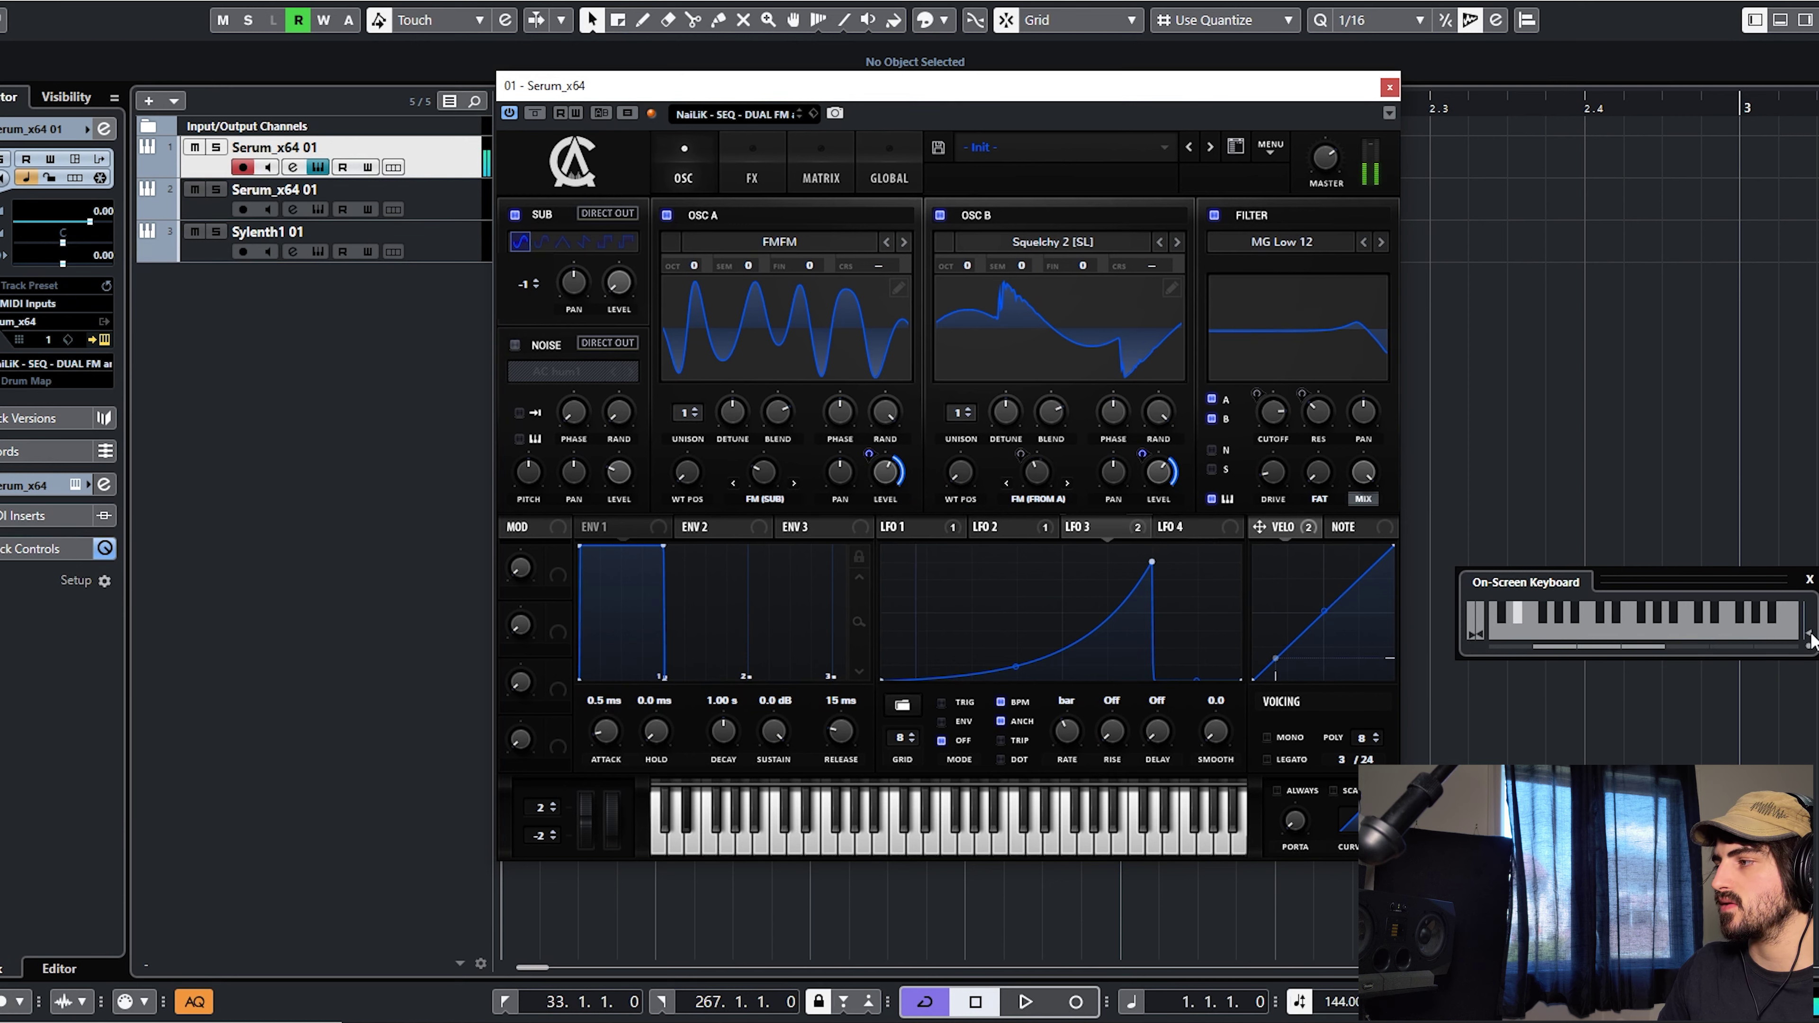
pyautogui.moveTo(1810, 633); pyautogui.dragTo(1808, 589)
pyautogui.press('d')
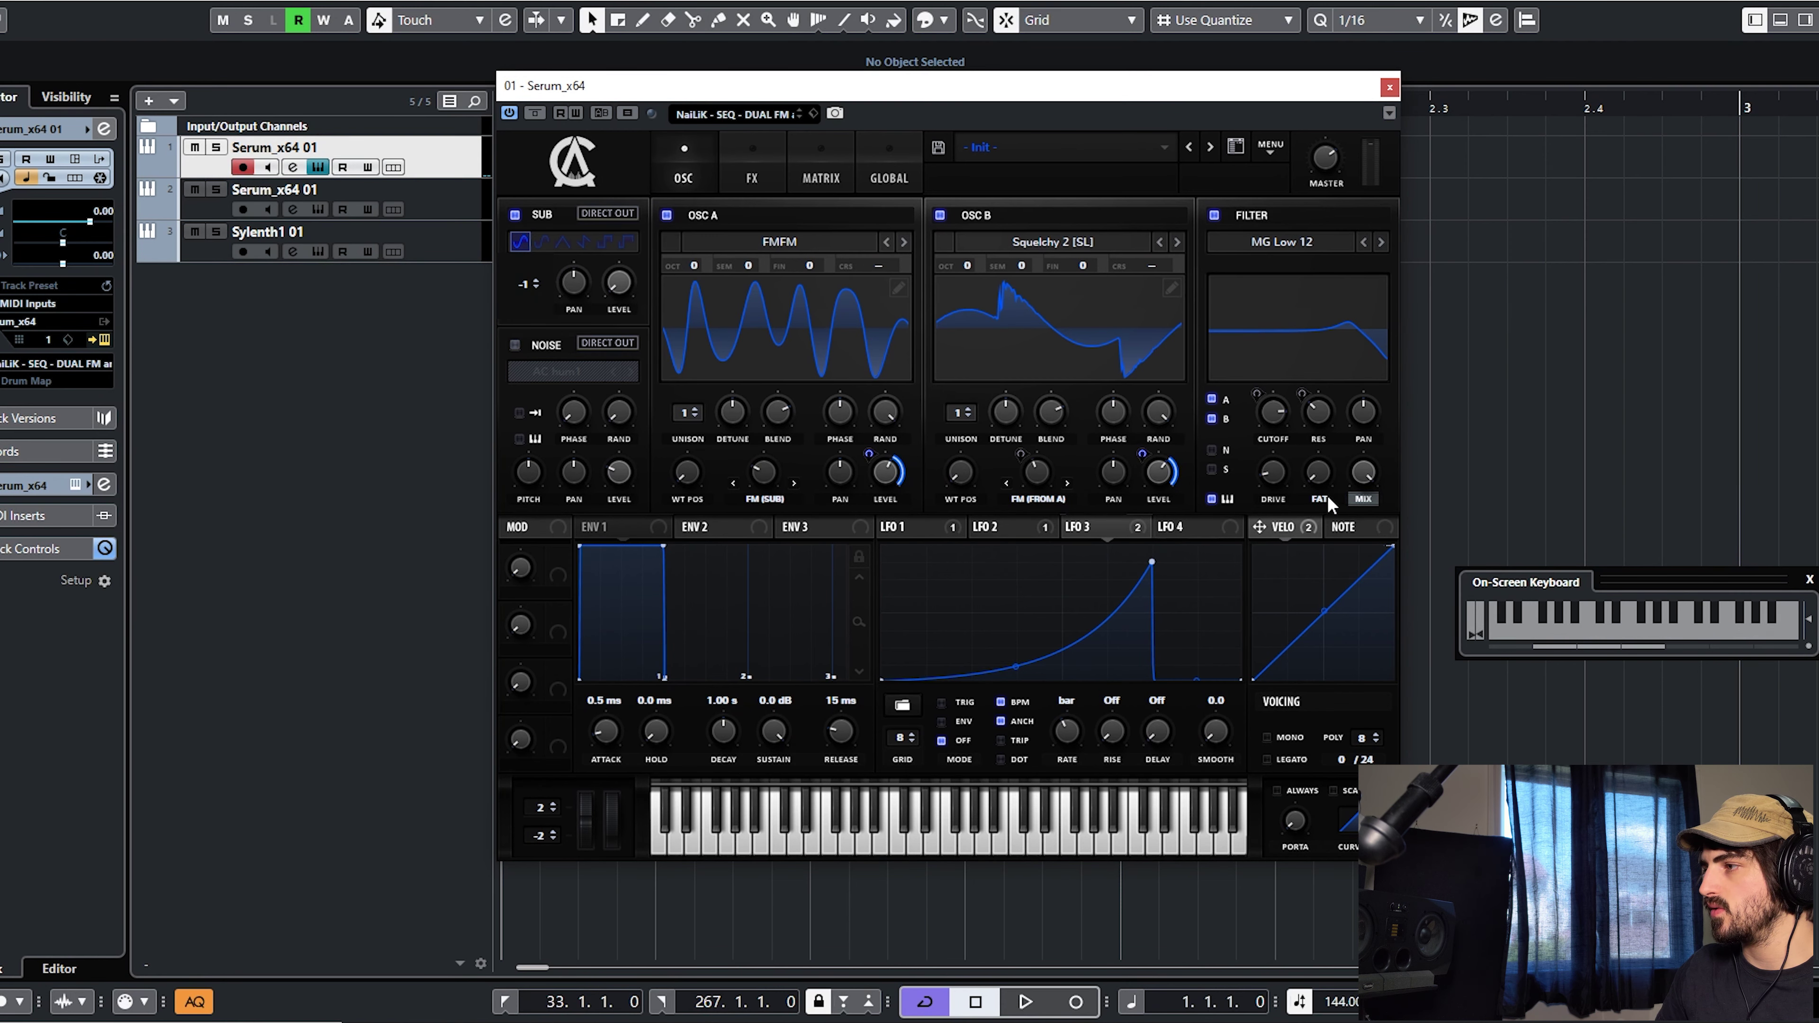
# - Assign Macro 1 to the Drive of the distortion effect with a modulation amount of 30
pyautogui.click(754, 154)
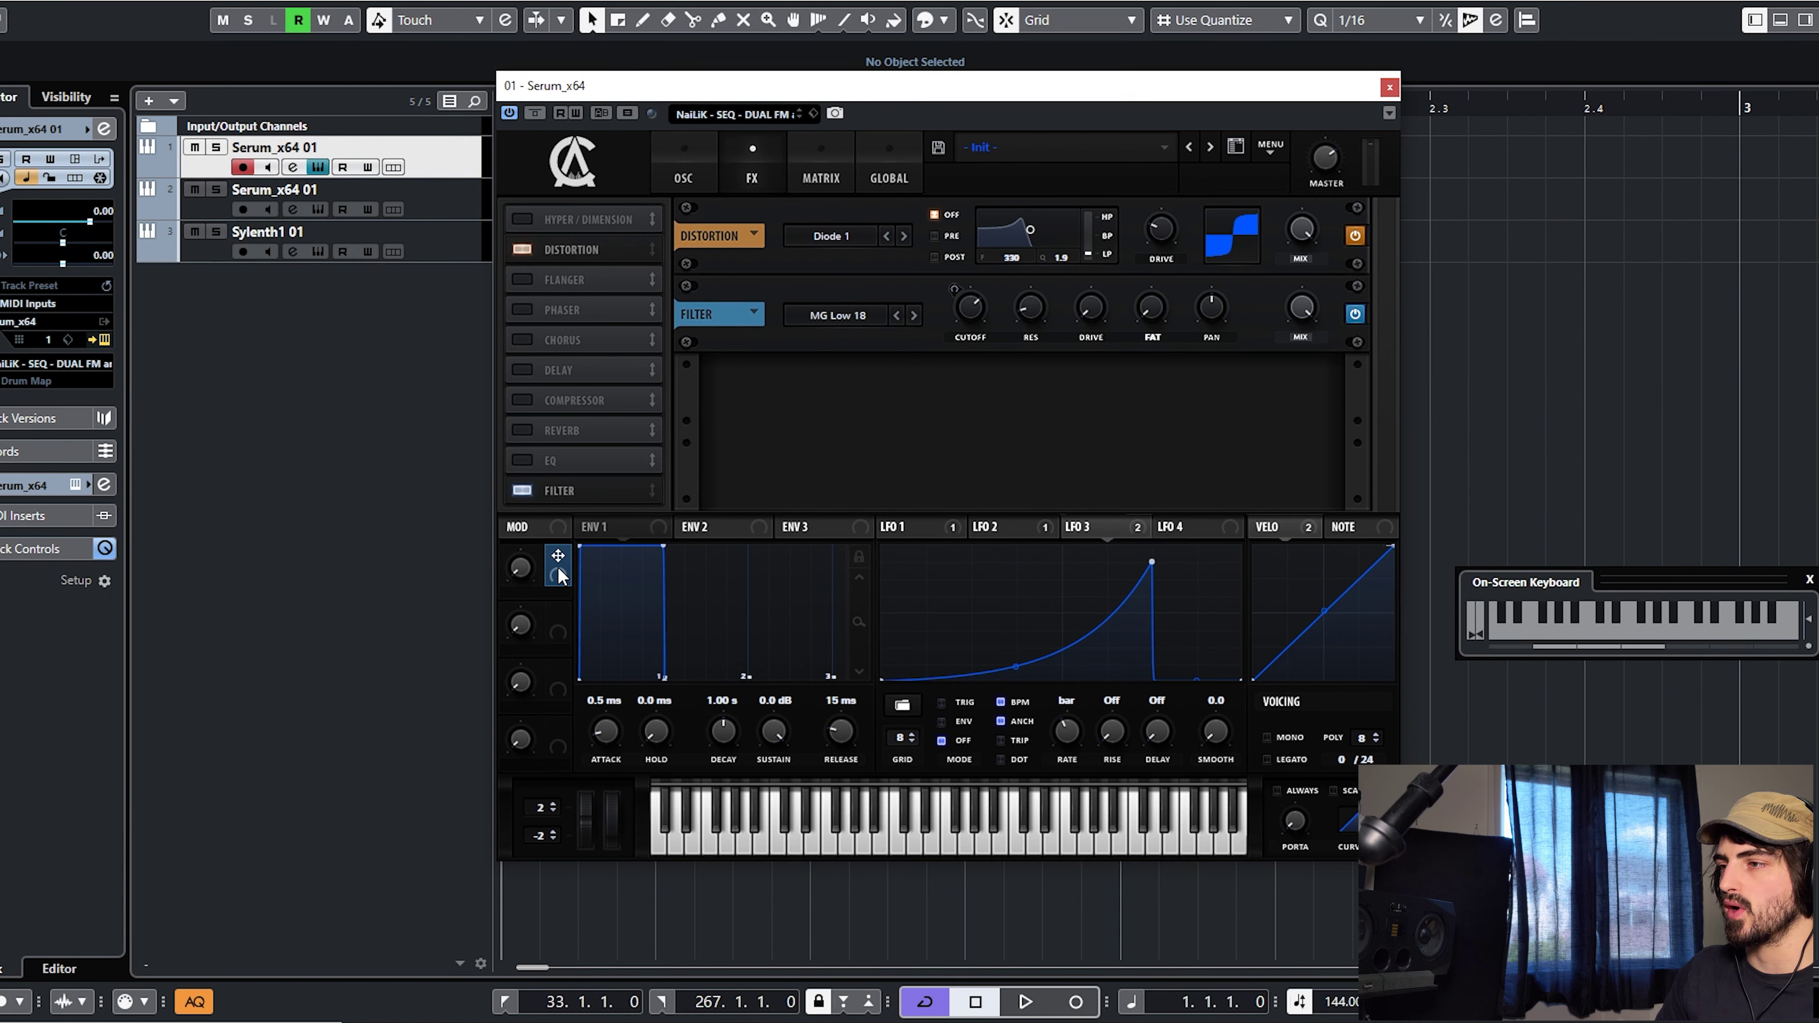
pyautogui.moveTo(560, 577); pyautogui.dragTo(1146, 273)
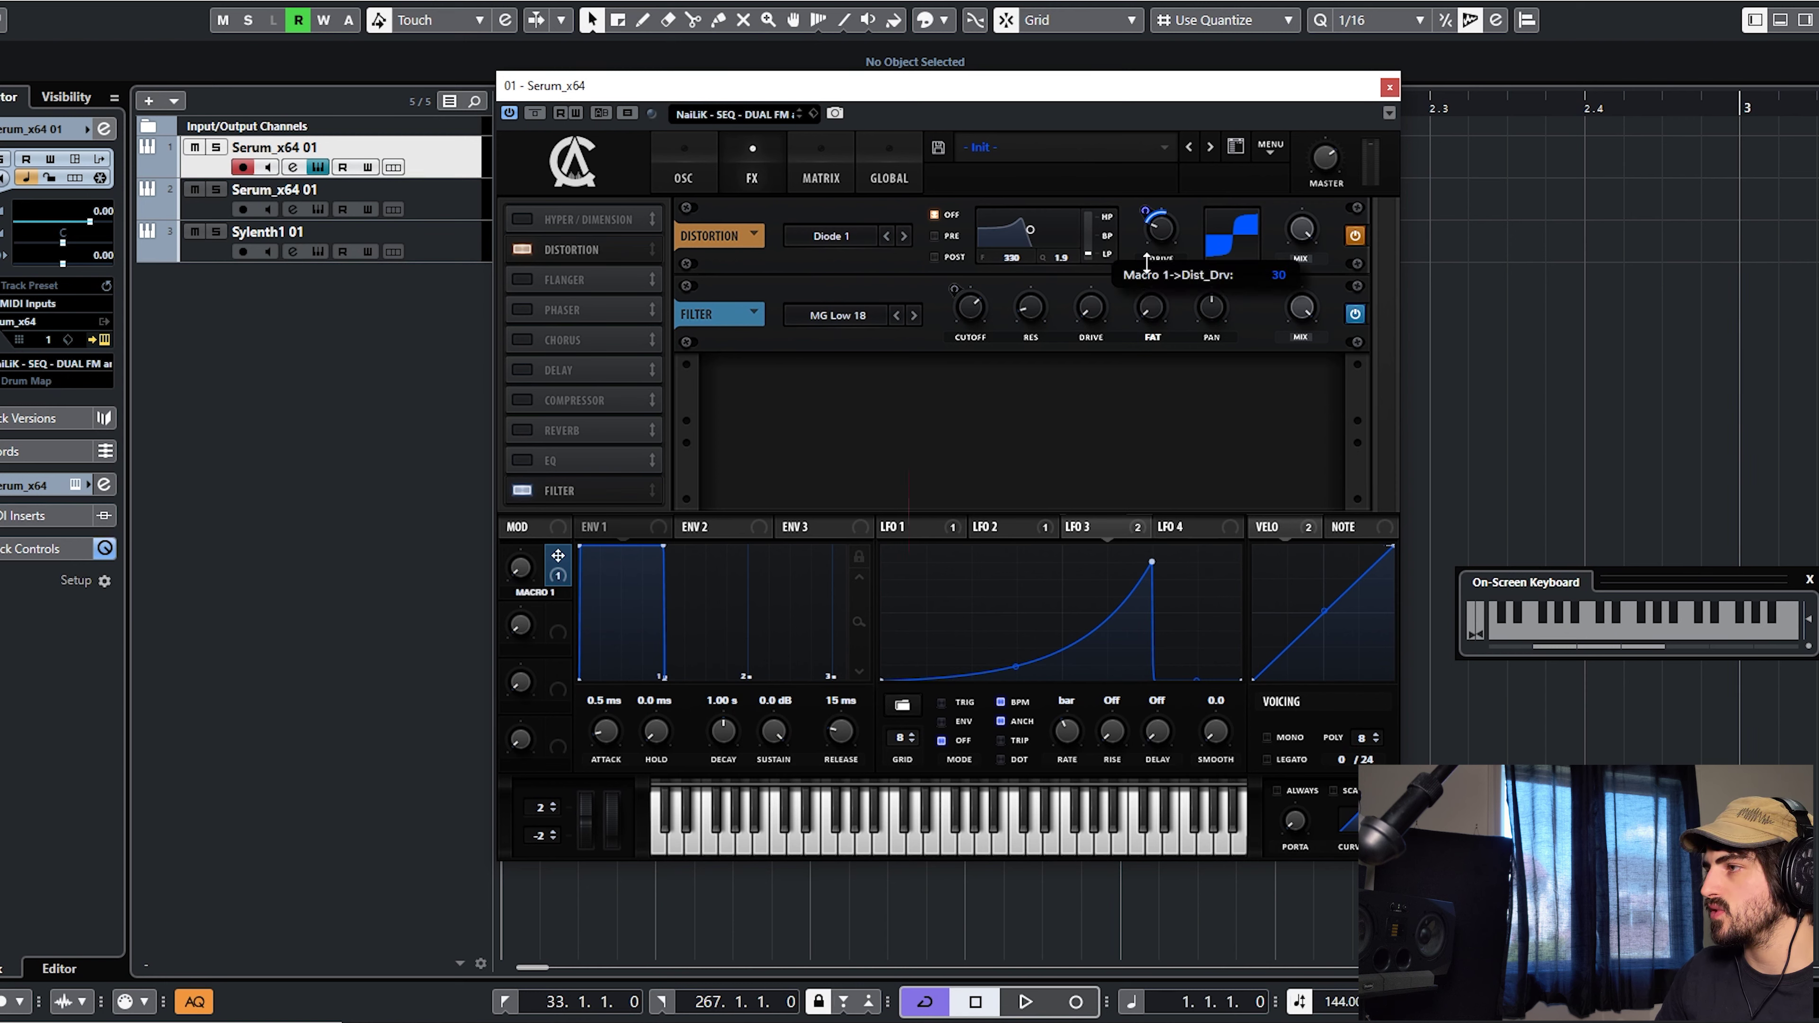
# - Enable the Delay effect and sweep Macro 1 to audition the modulated distortion drive
pyautogui.click(687, 173)
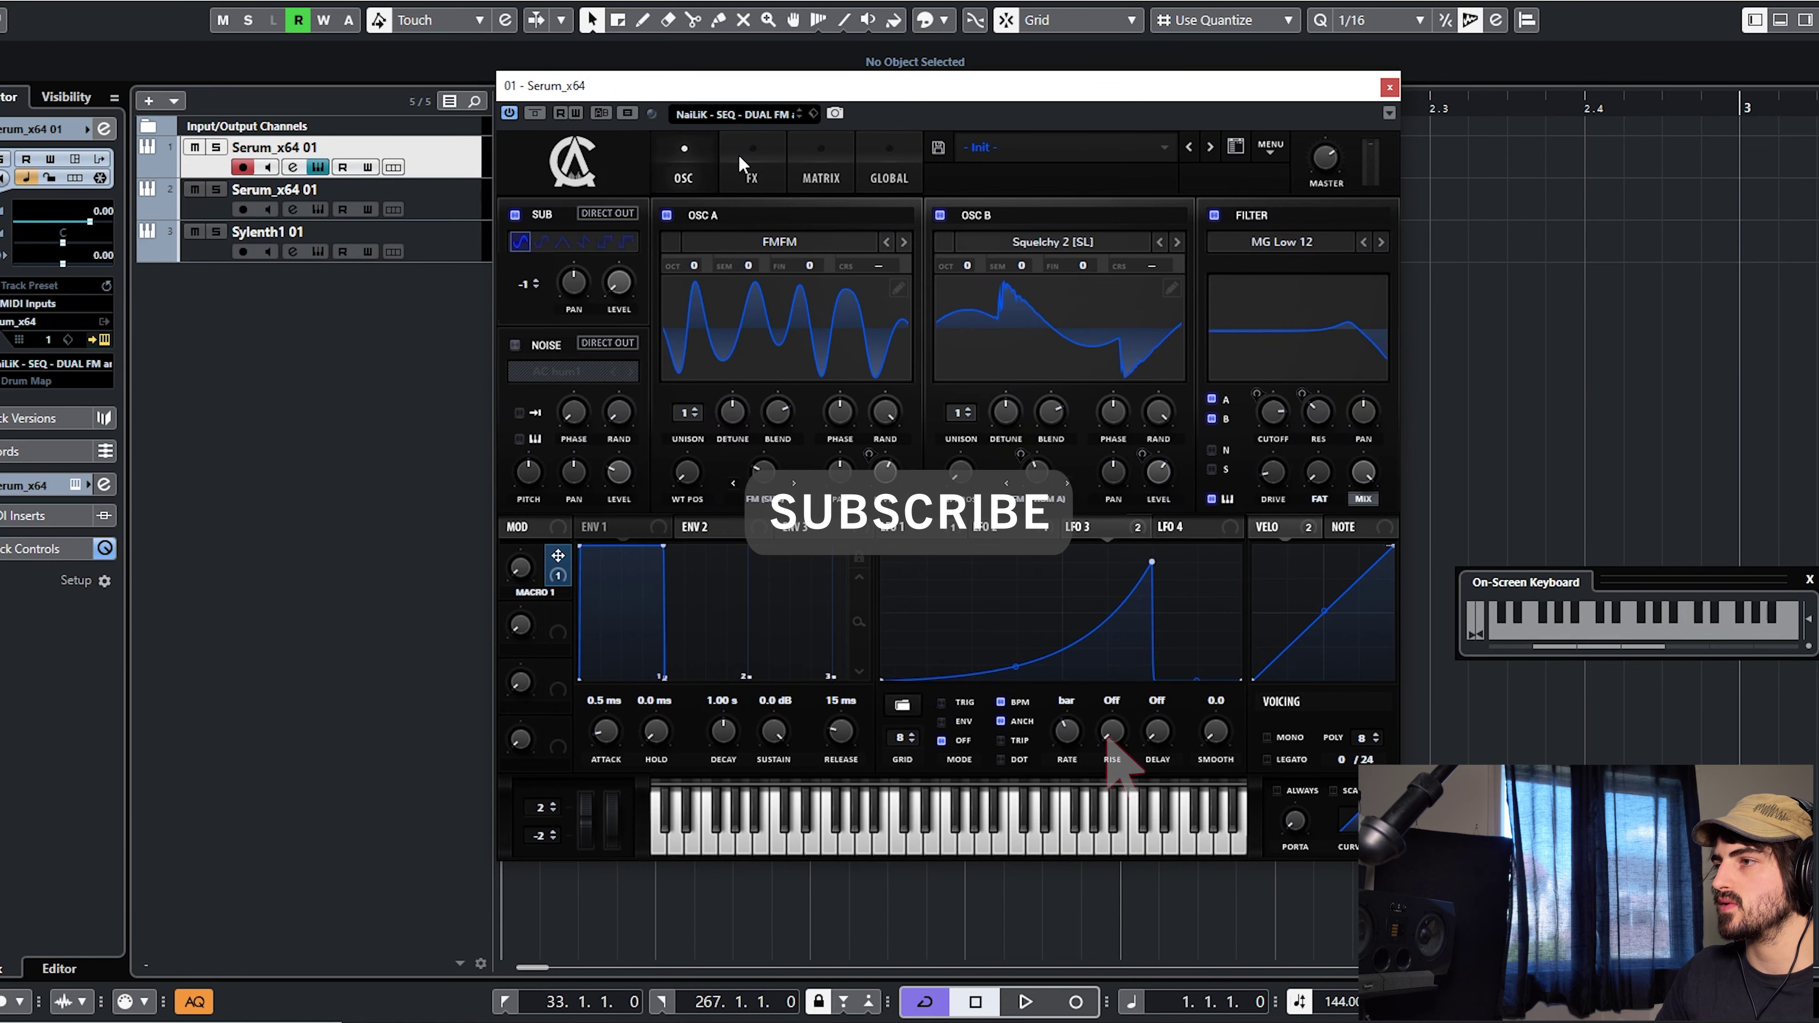
pyautogui.click(744, 166)
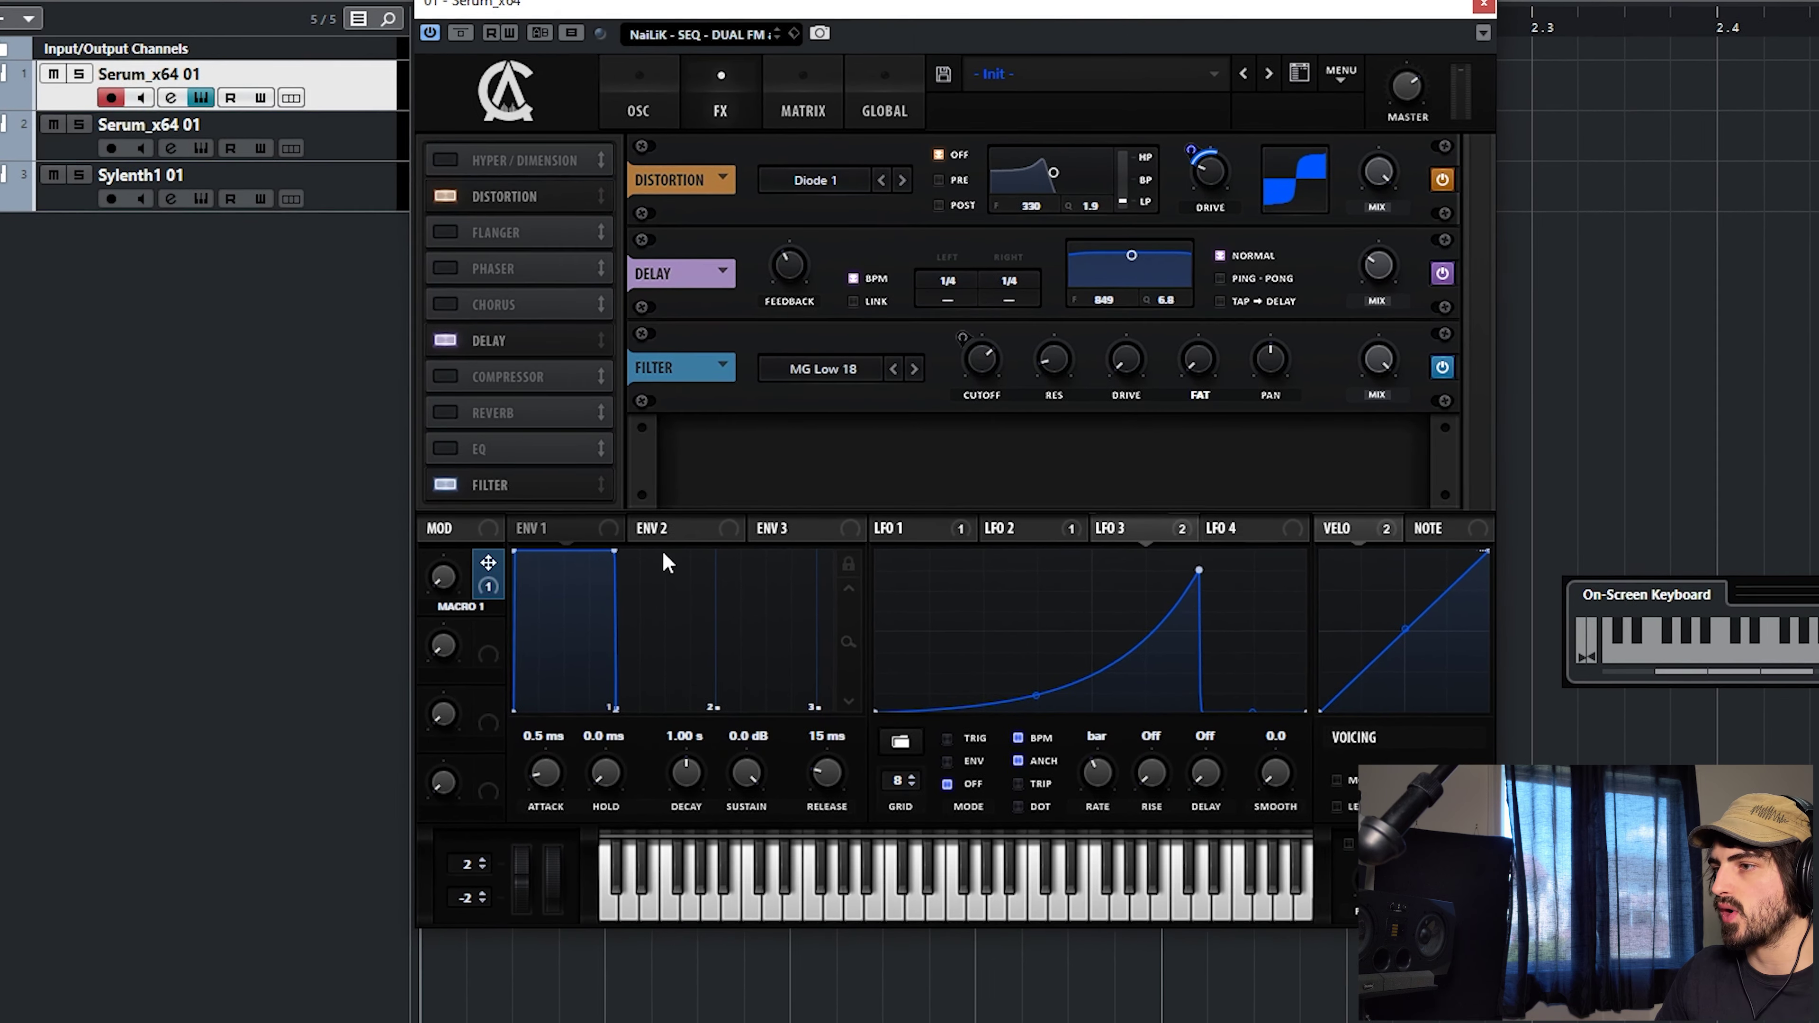
pyautogui.moveTo(443, 577); pyautogui.dragTo(462, 304)
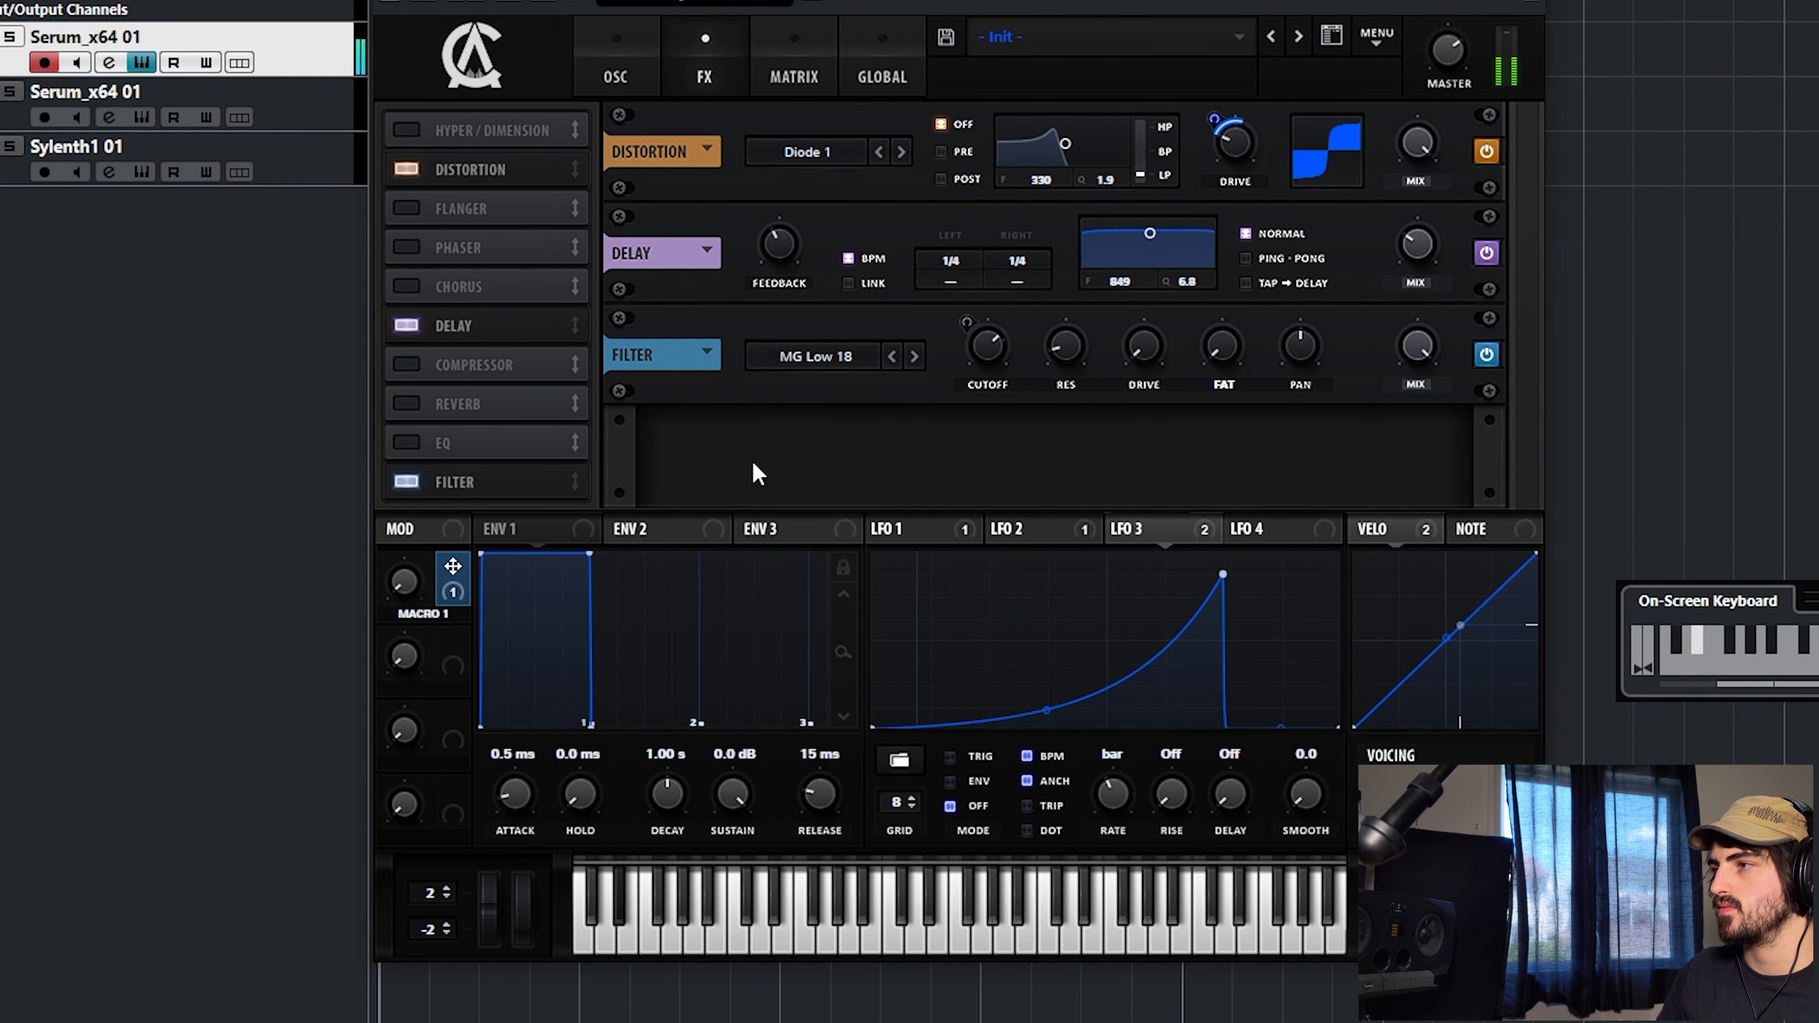
# - Review the modulation matrix and the LFO 3 filter routing, and assign Macro 1 to the MG Low 12 filter's Drive
pyautogui.click(791, 63)
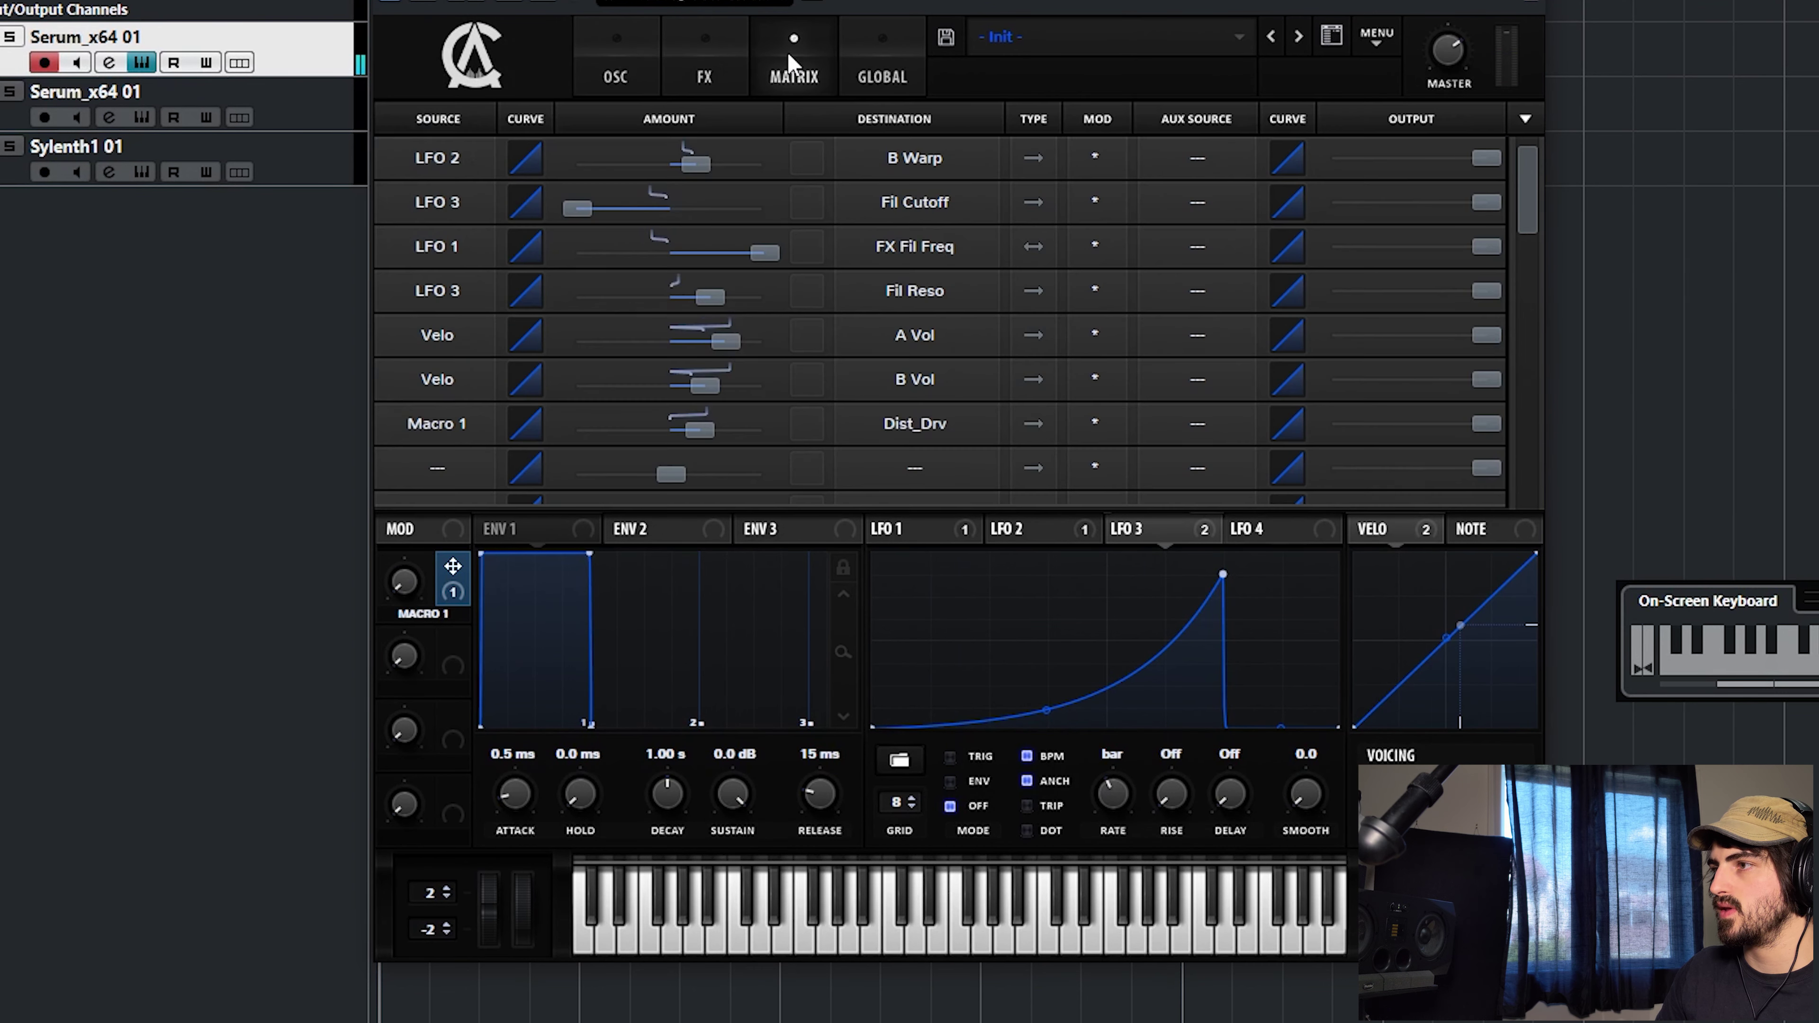
pyautogui.click(617, 63)
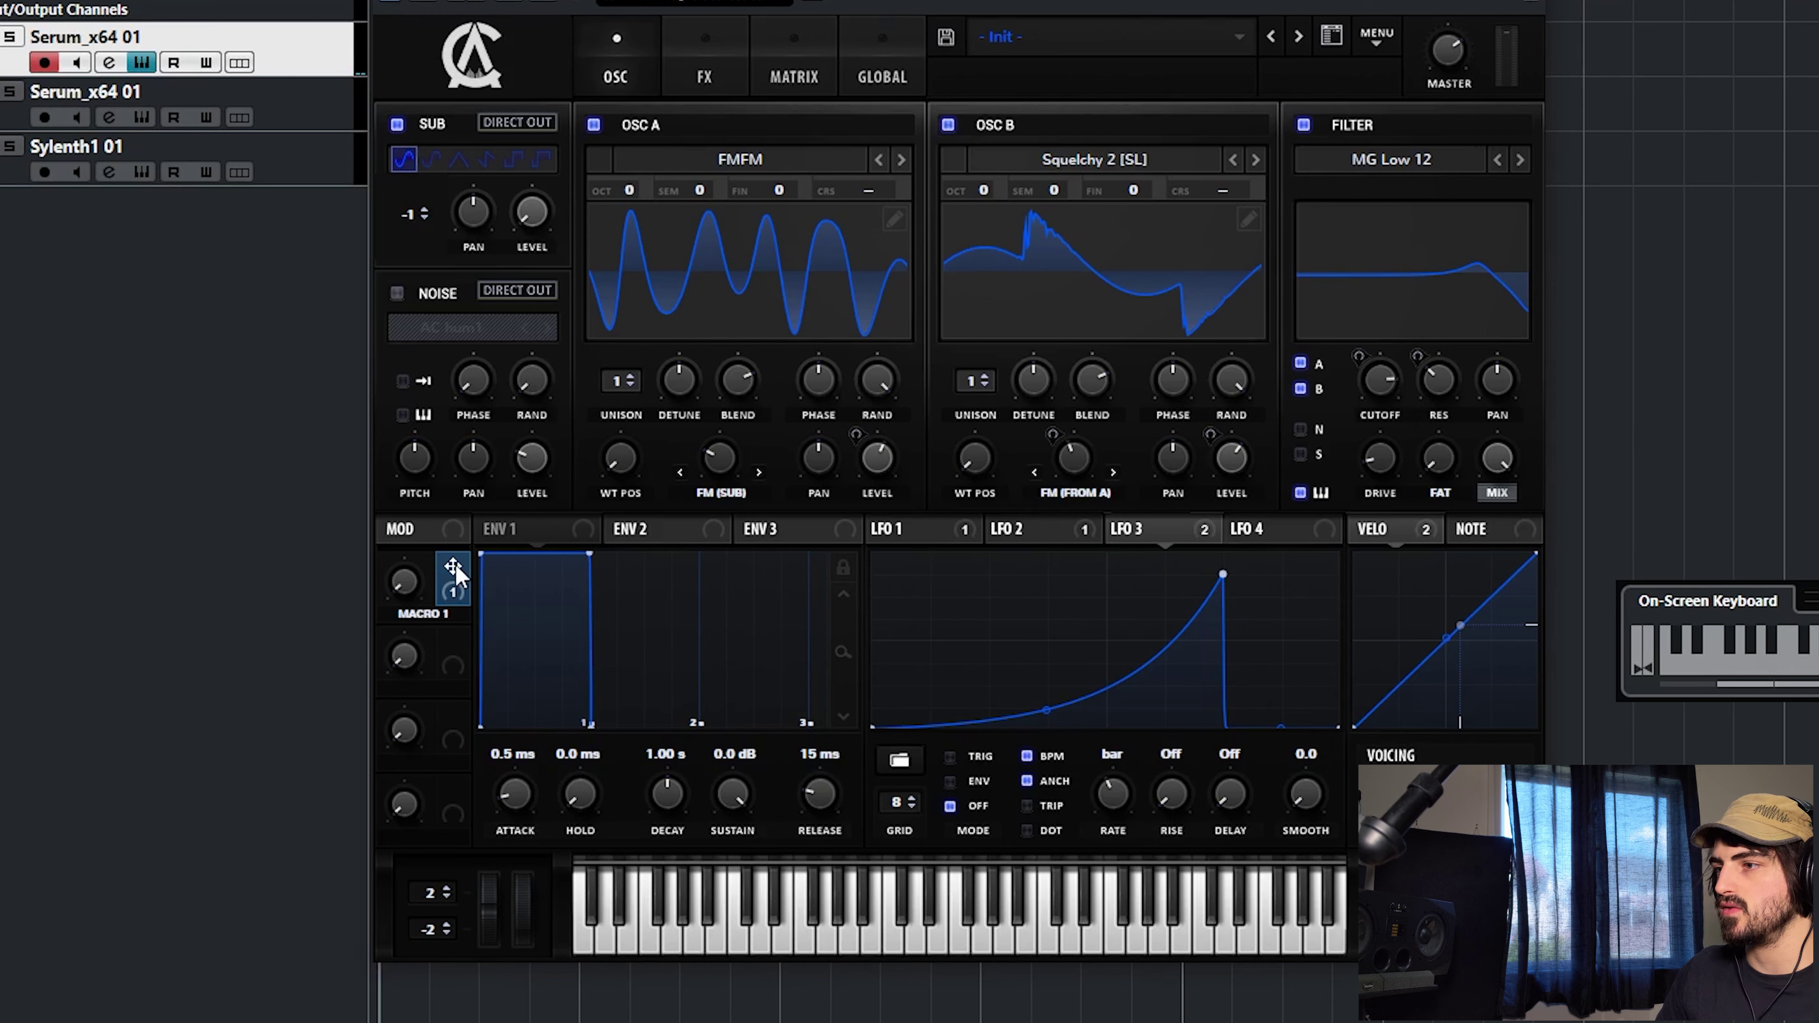
pyautogui.moveTo(455, 568)
pyautogui.mouseDown()
pyautogui.moveTo(890, 582)
pyautogui.moveTo(825, 609)
pyautogui.moveTo(475, 541)
pyautogui.moveTo(453, 568)
pyautogui.mouseUp()
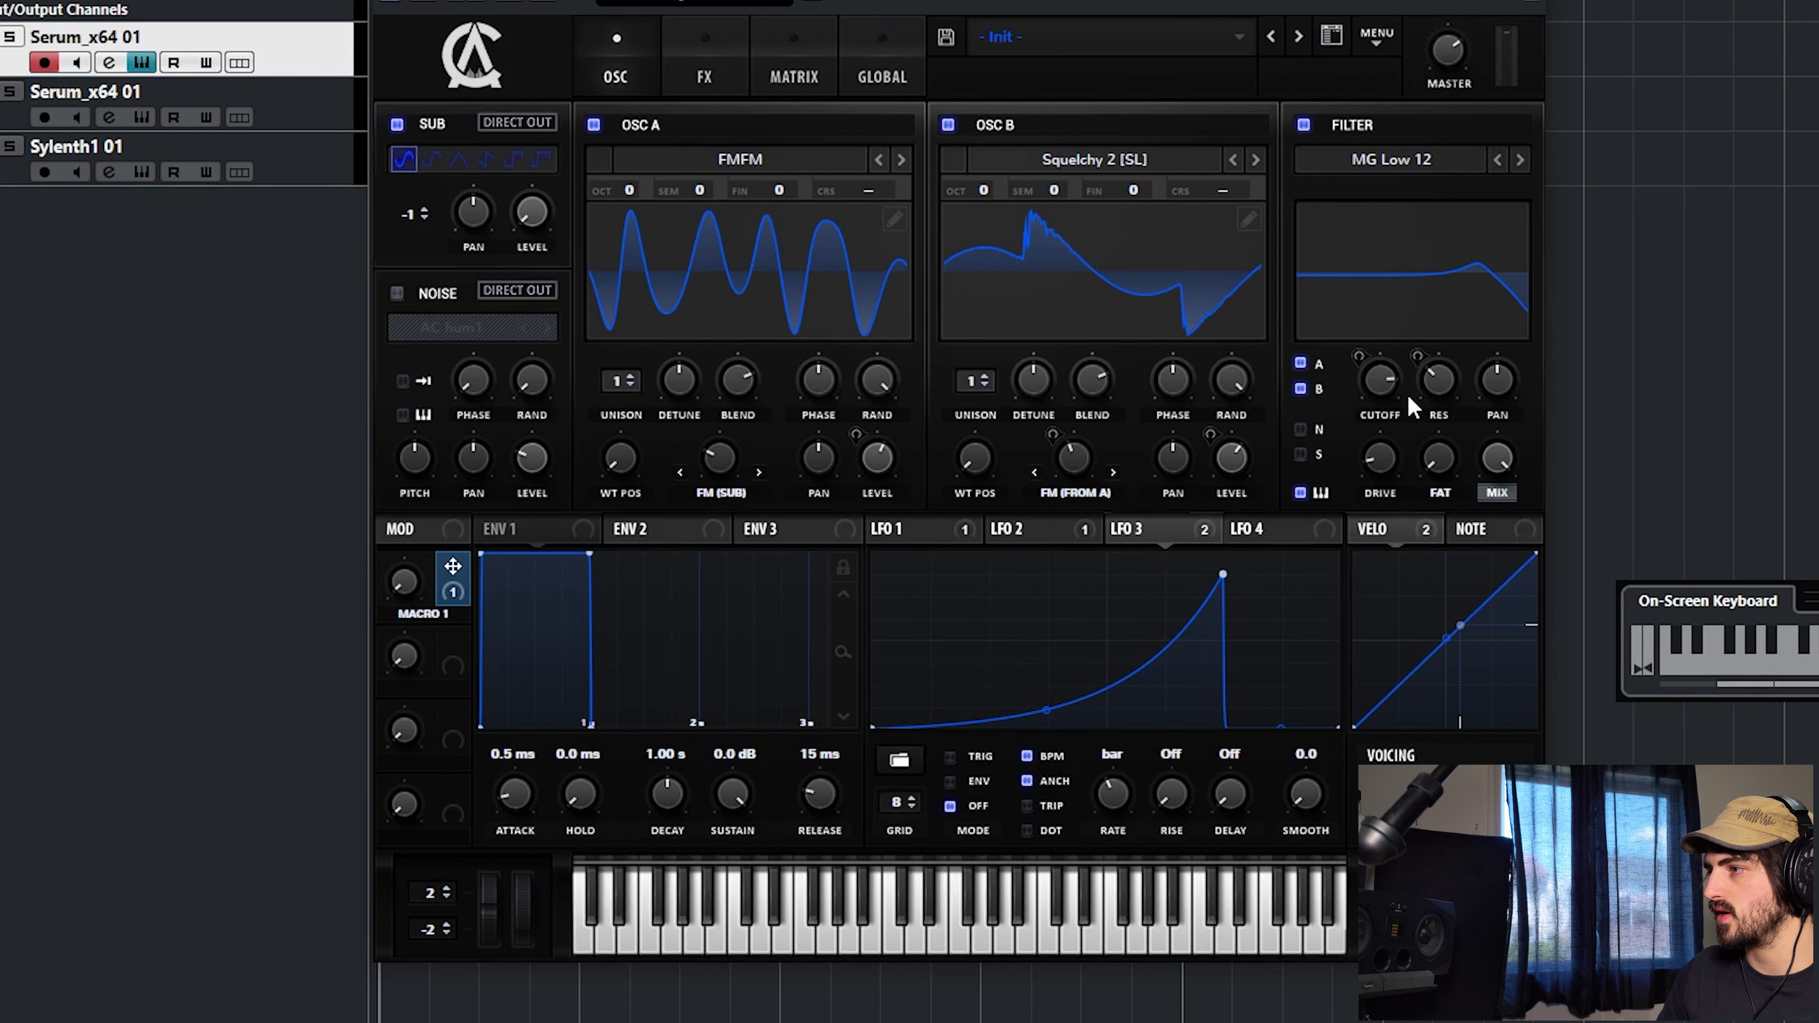
pyautogui.click(1134, 533)
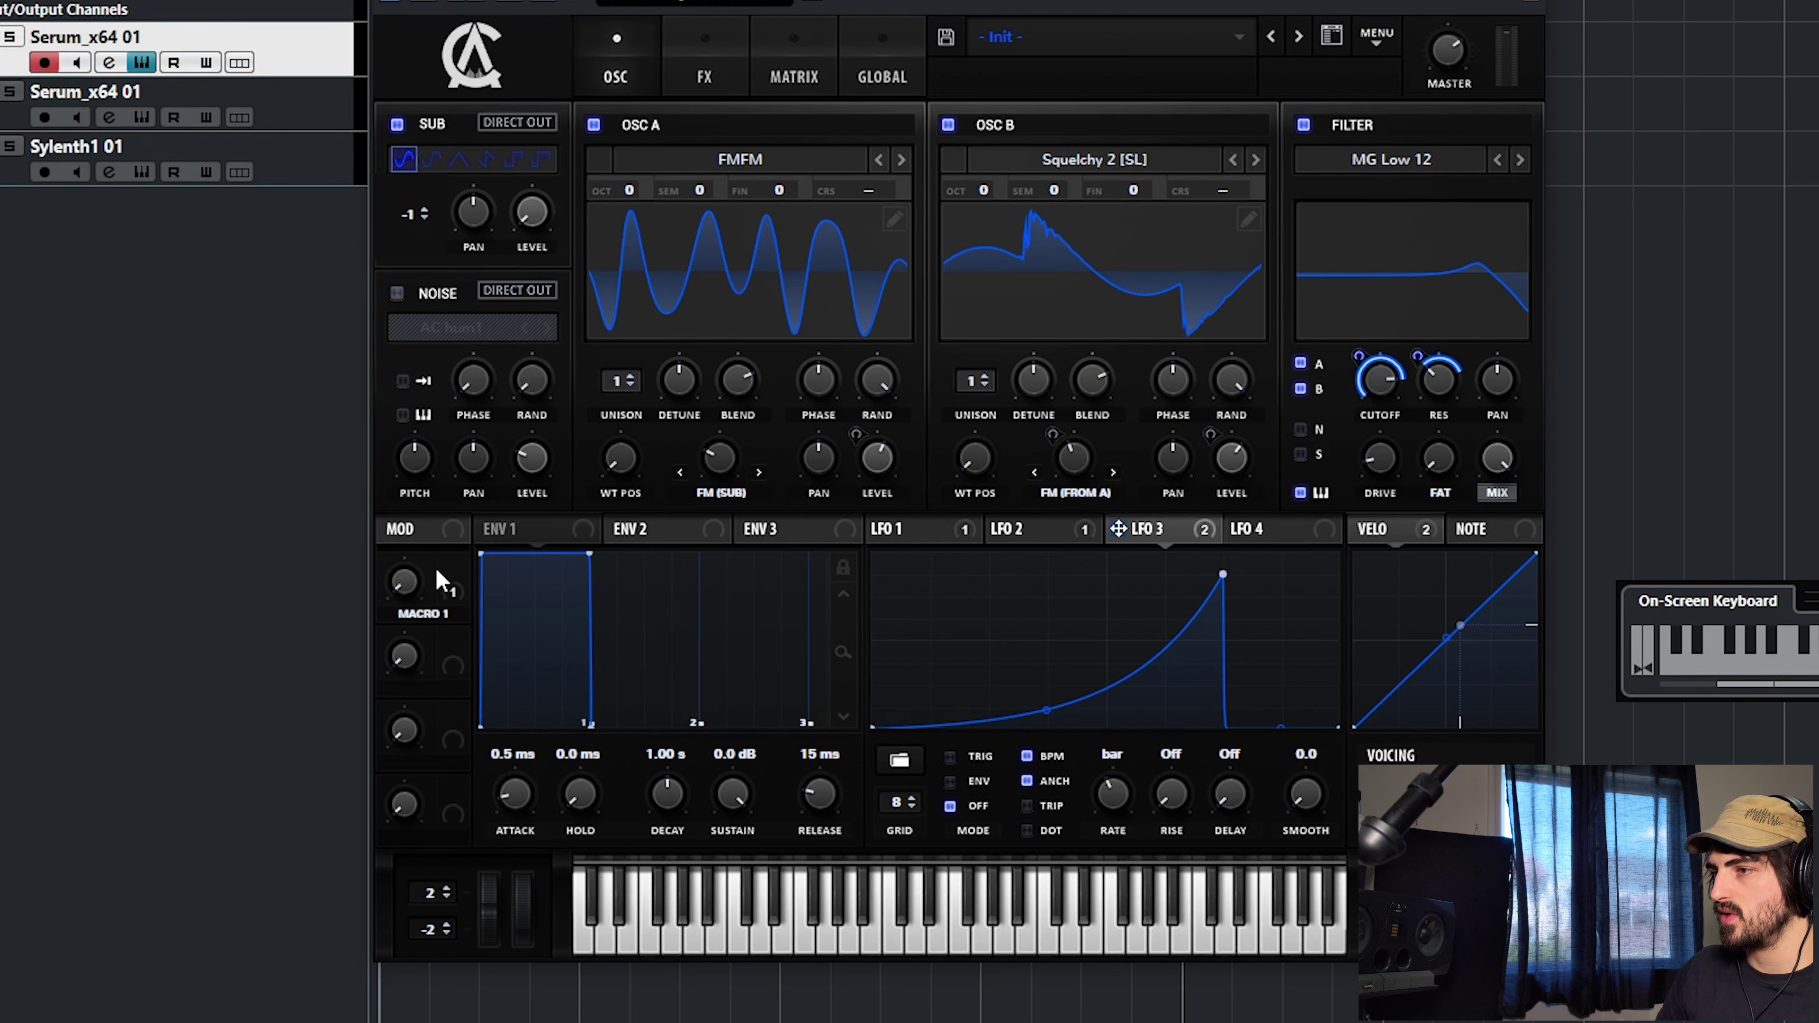
pyautogui.moveTo(453, 570); pyautogui.dragTo(1348, 512)
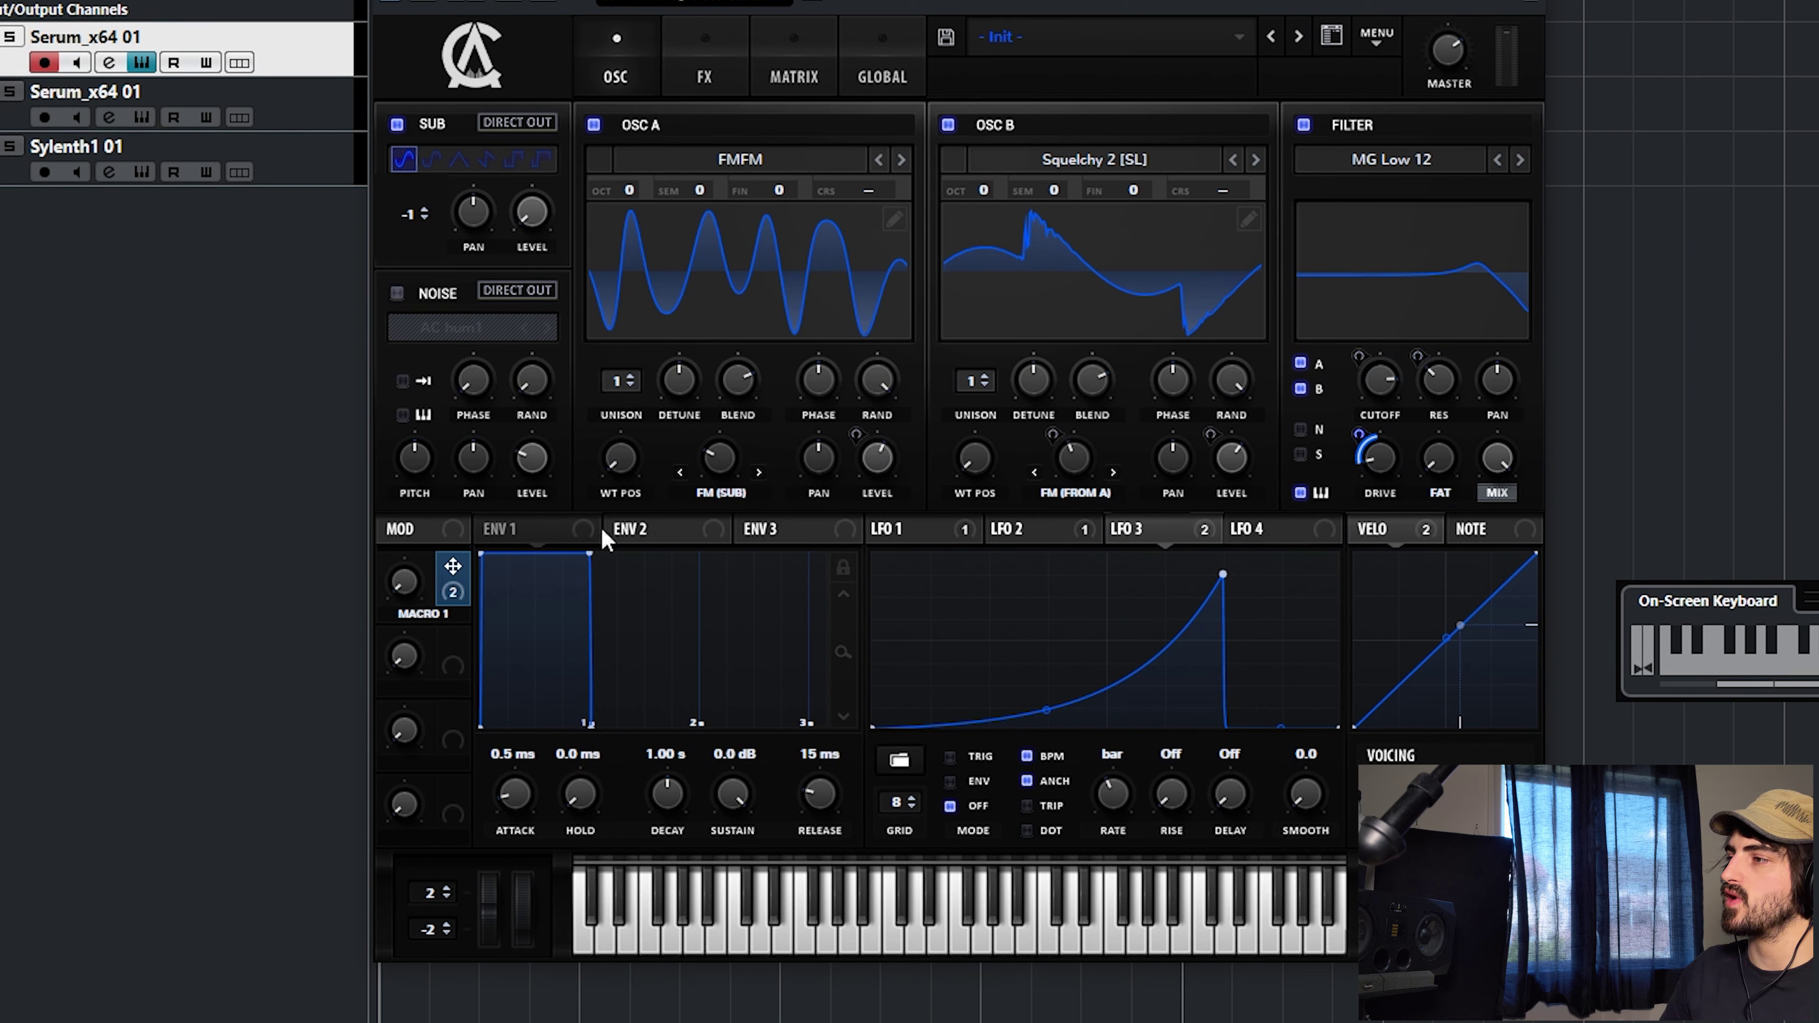
# - Sweep Macro 1 up and back down while playing a note to audition the combined drive modulation
pyautogui.click(701, 77)
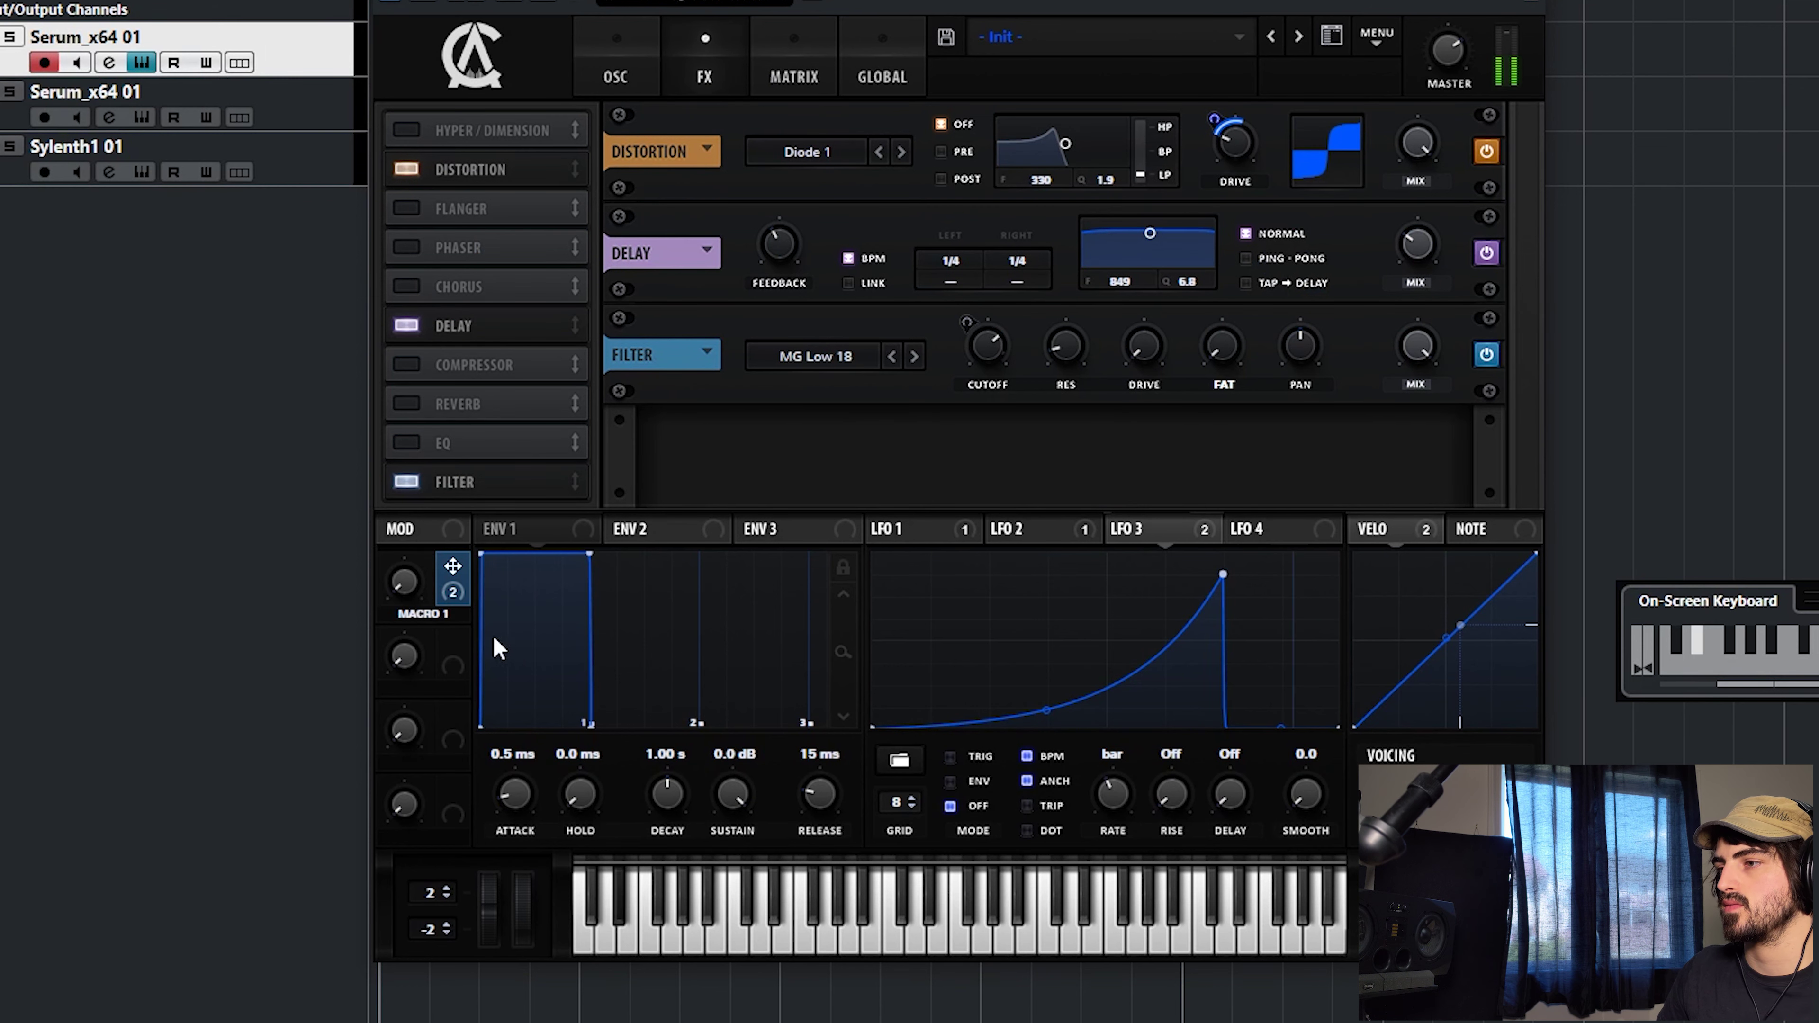
pyautogui.moveTo(405, 573); pyautogui.dragTo(418, 554)
pyautogui.moveTo(427, 499); pyautogui.dragTo(417, 690)
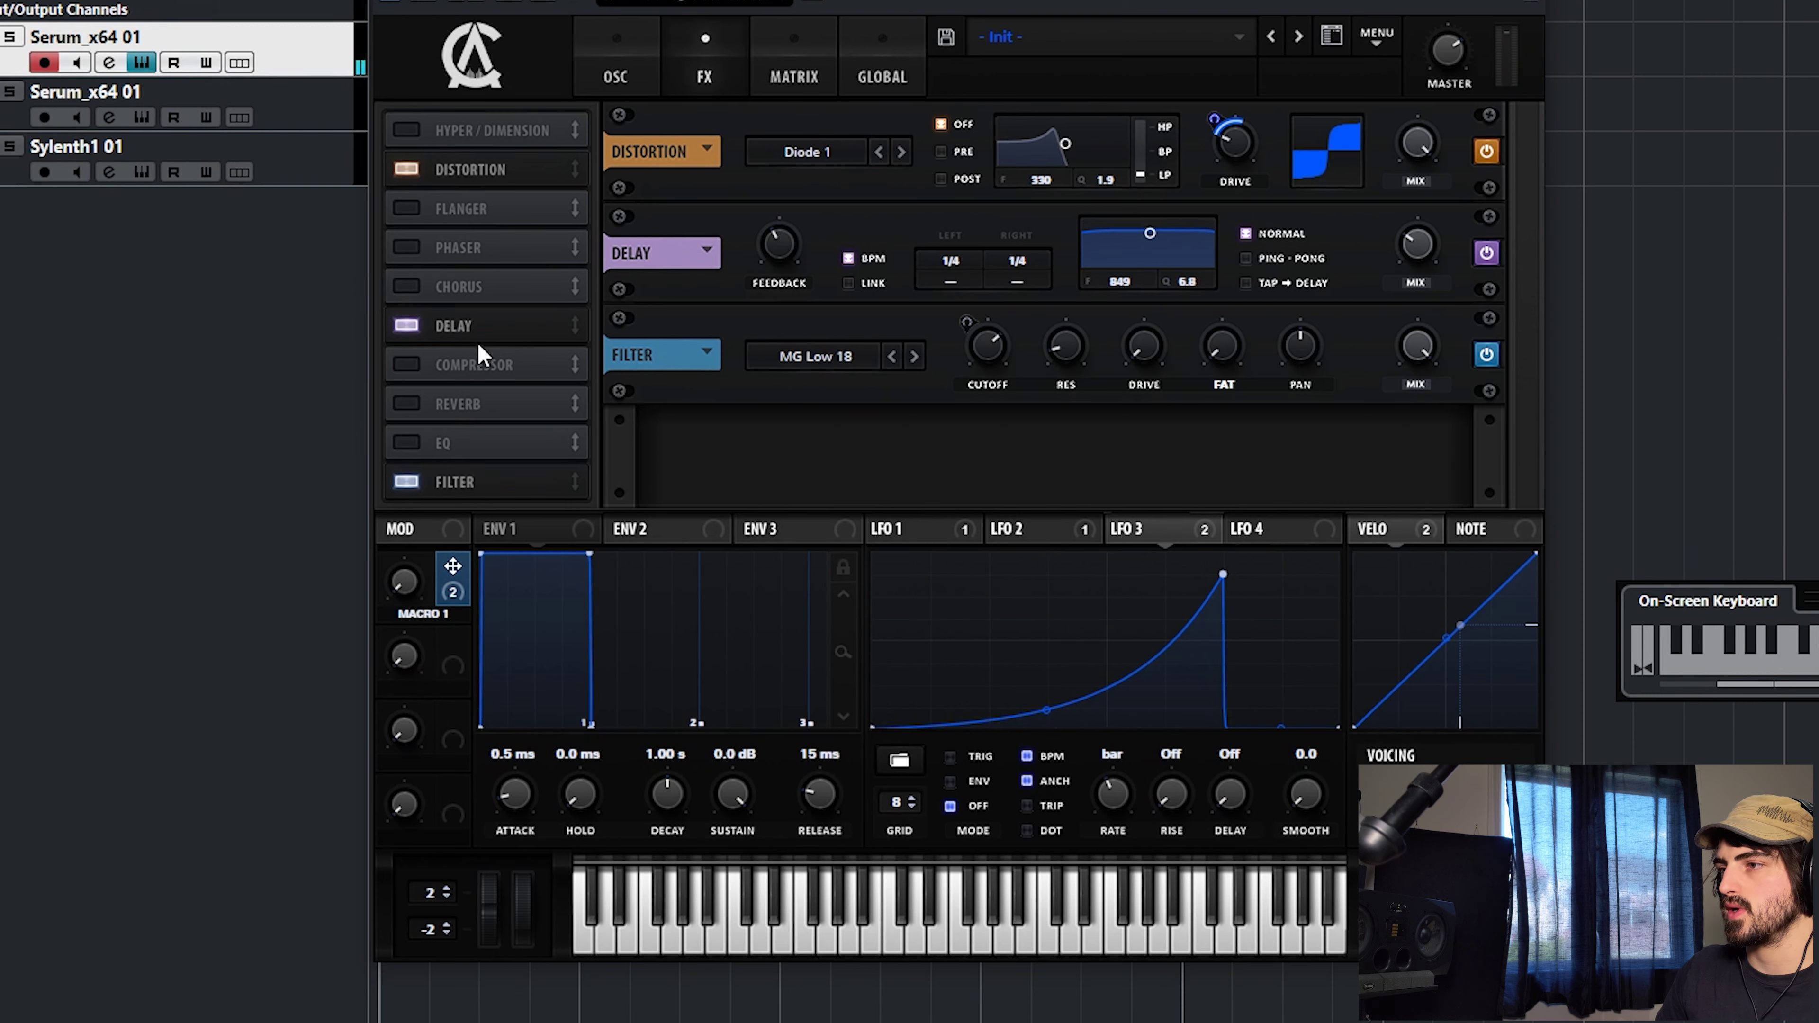
# - Enable the Reverb effect, assign Macro 1 to its Decay, and lower the base decay
pyautogui.click(416, 402)
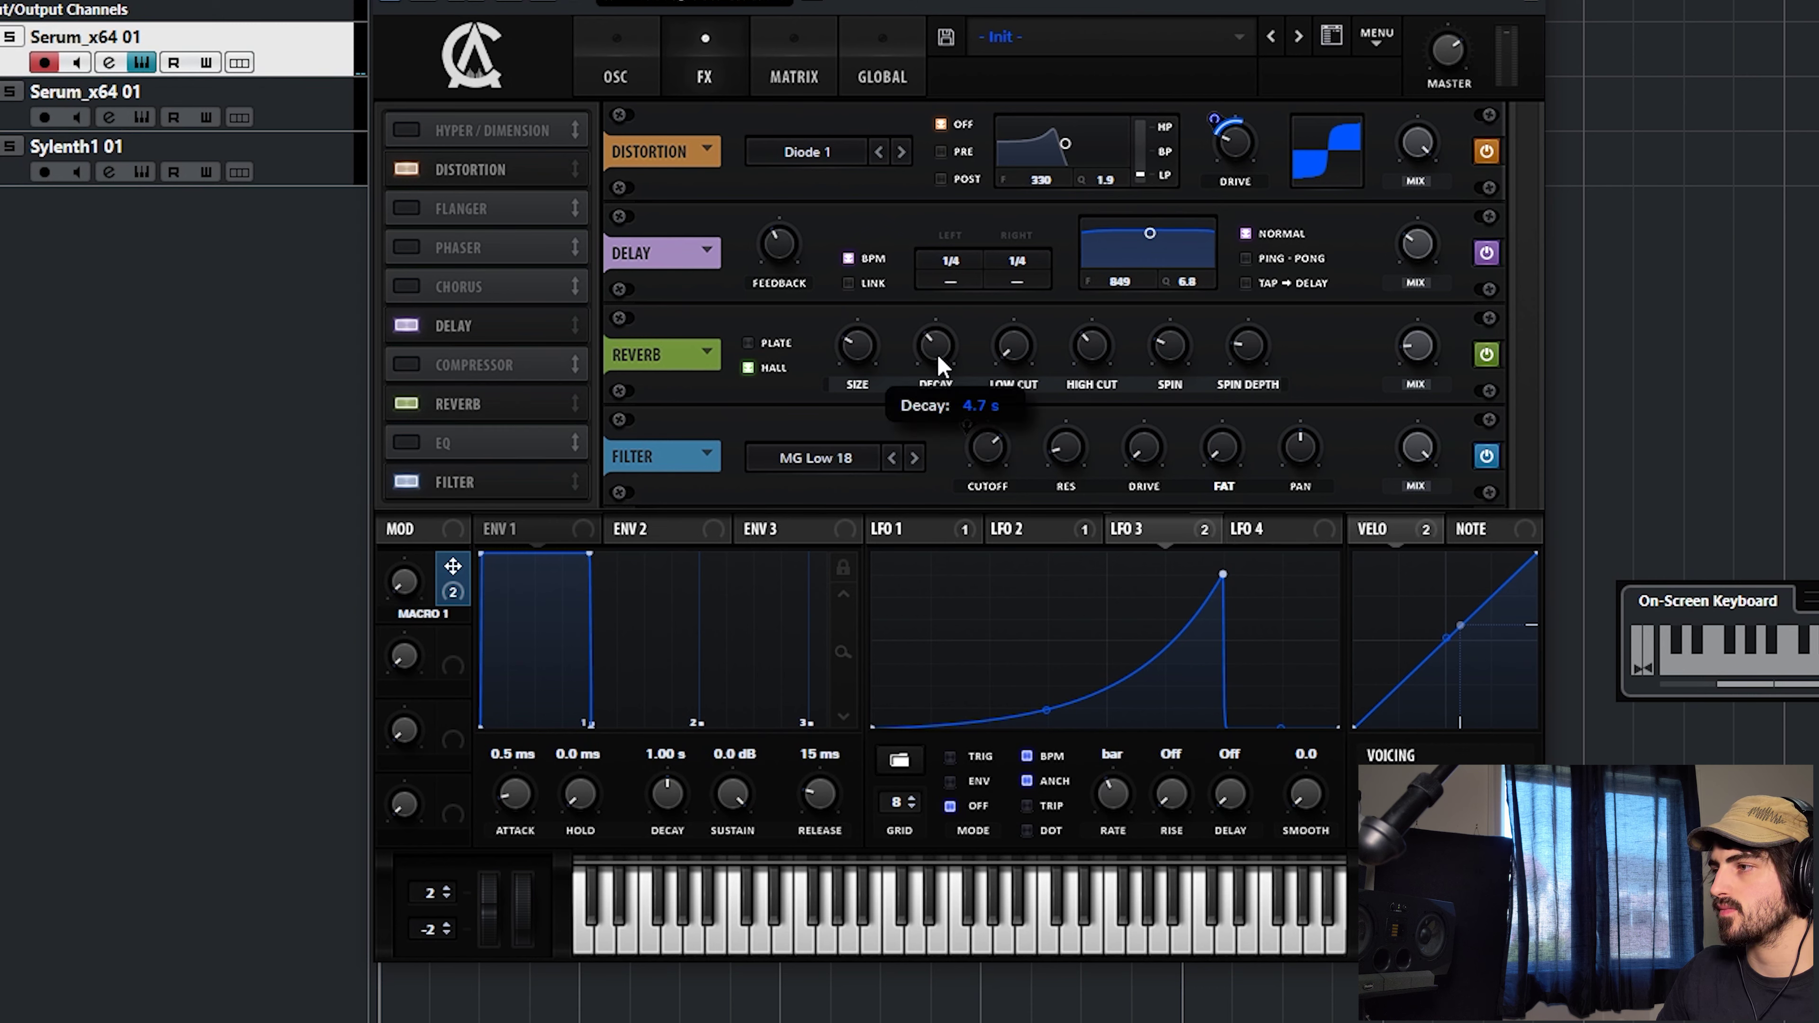
pyautogui.moveTo(938, 367)
pyautogui.moveTo(933, 363); pyautogui.dragTo(934, 366)
pyautogui.moveTo(452, 591); pyautogui.dragTo(916, 396)
pyautogui.moveTo(422, 578); pyautogui.dragTo(449, 331)
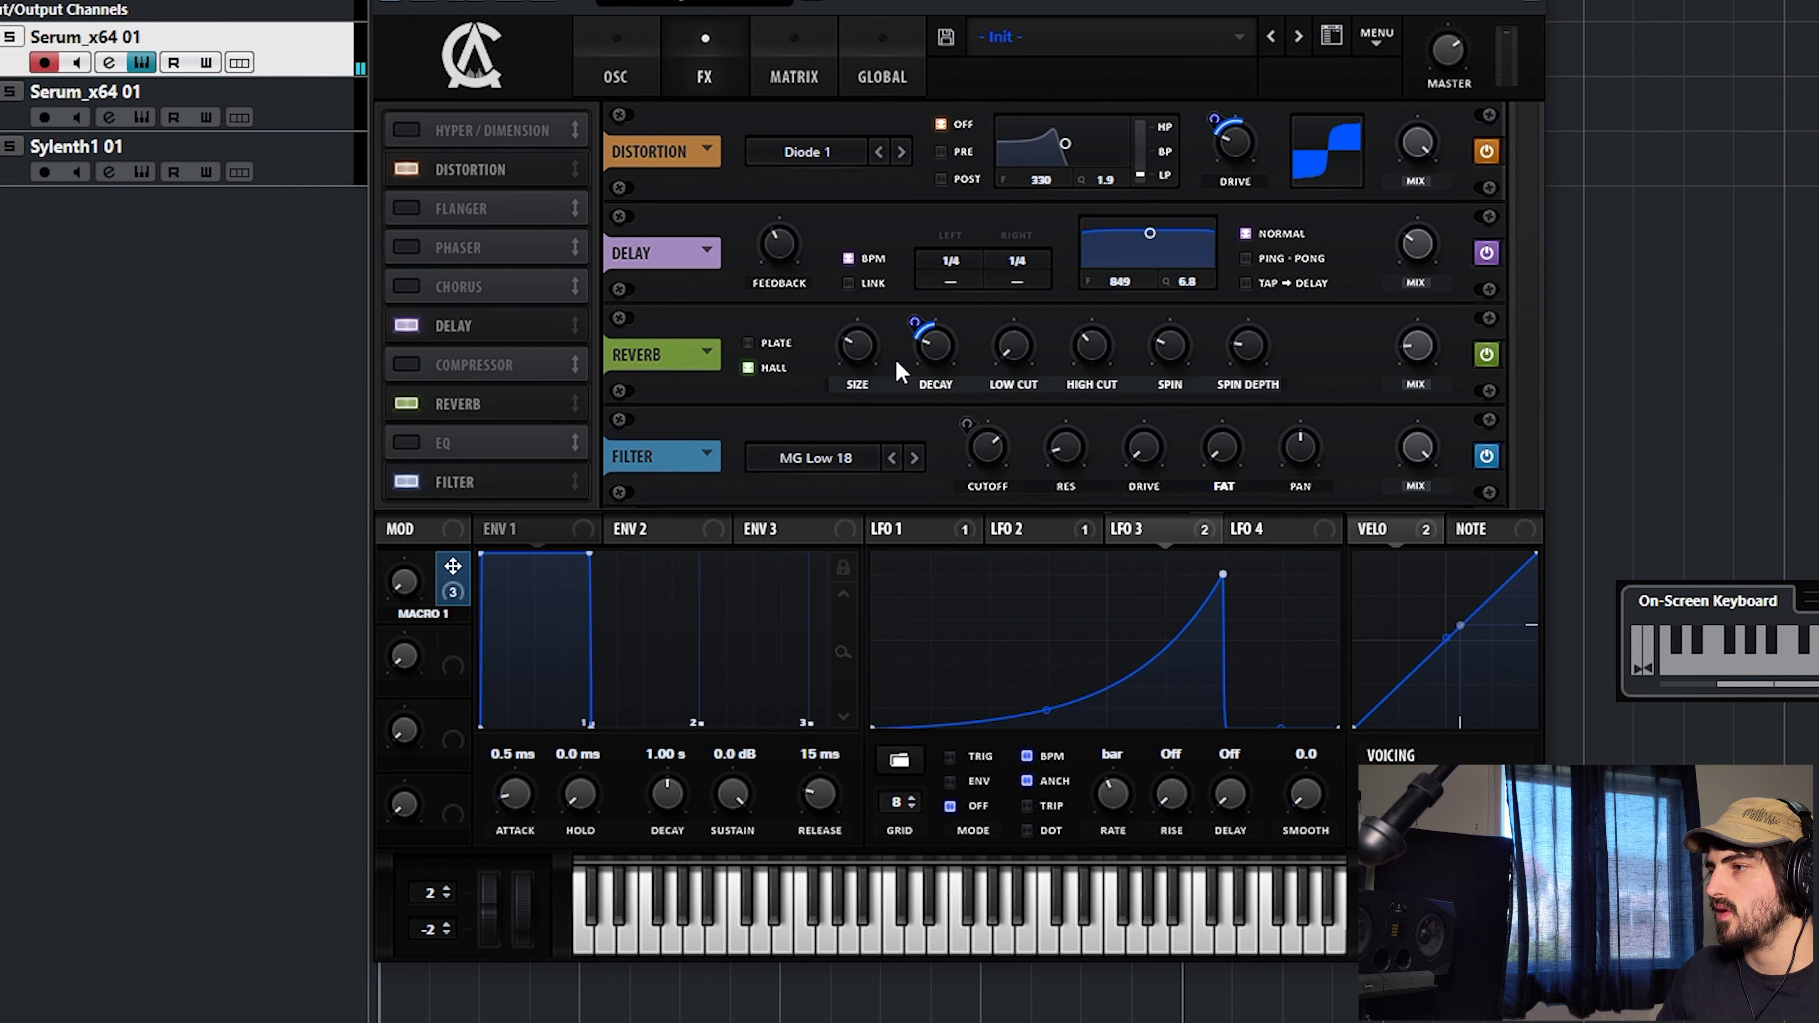
pyautogui.moveTo(931, 352); pyautogui.dragTo(930, 377)
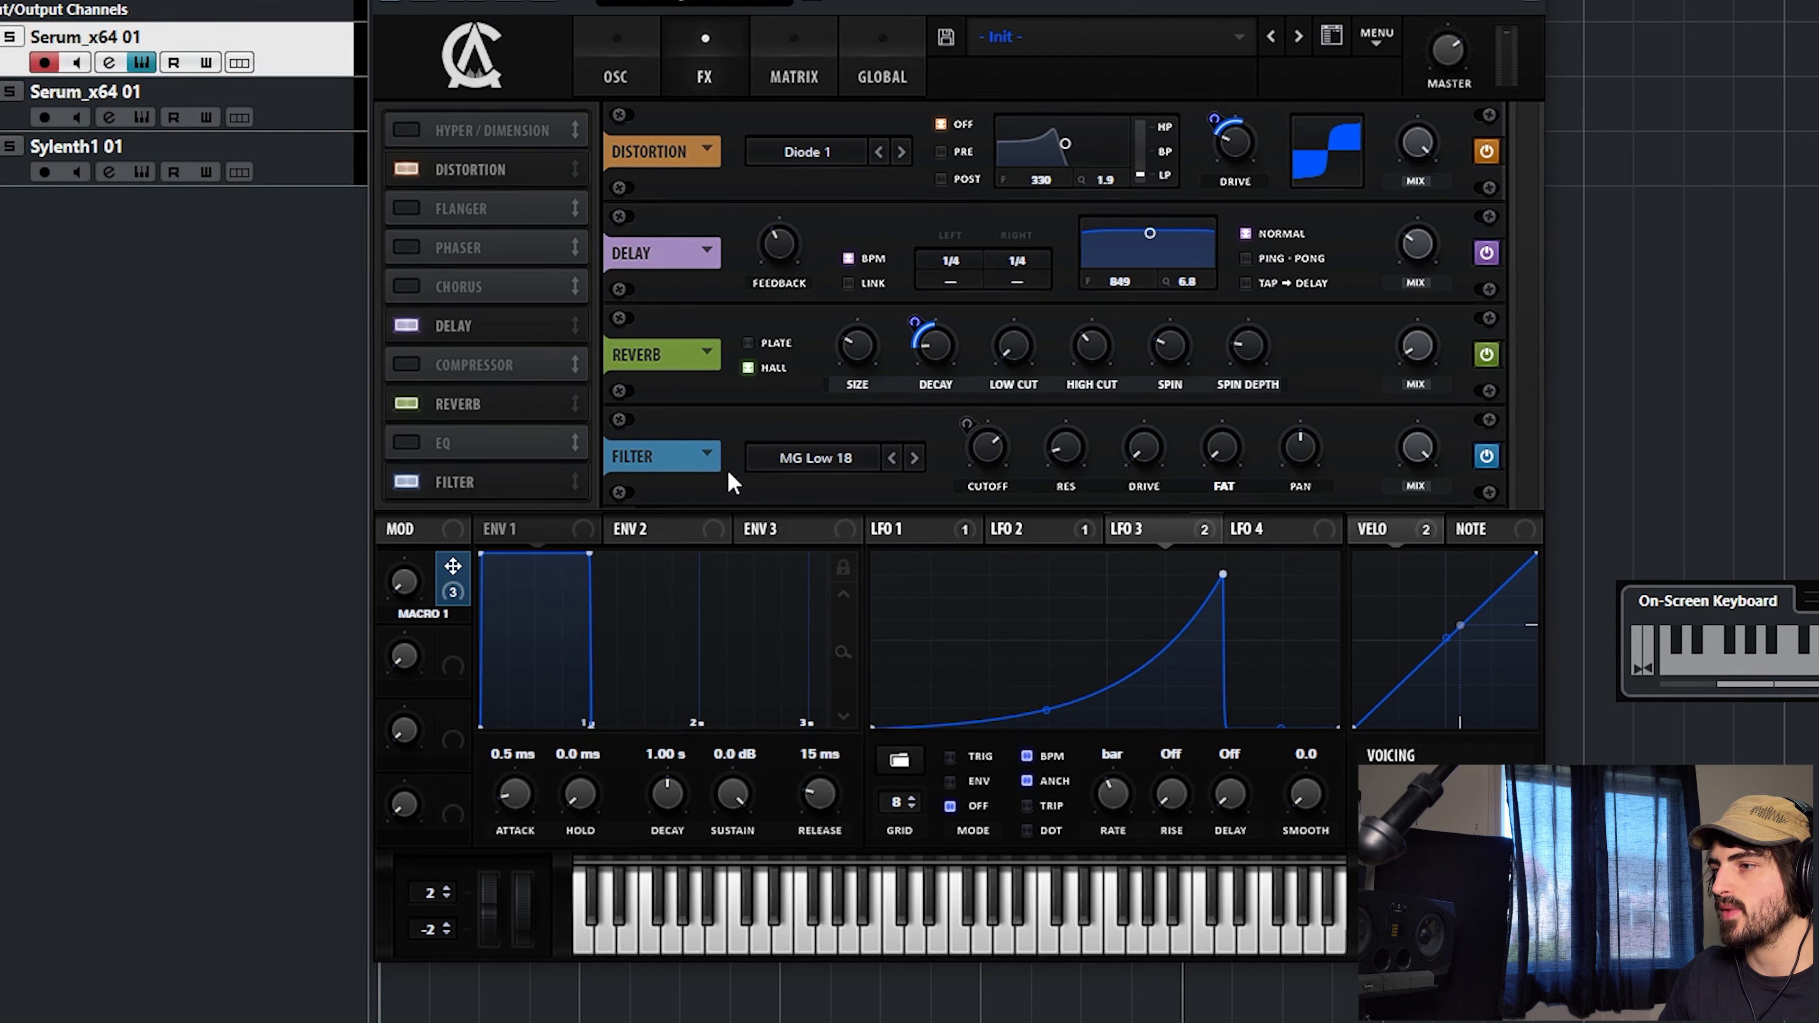
# - Assign Macro 1 to the reverb's Mix and sweep the macro to audition it, returning it to minimum
pyautogui.moveTo(452, 580); pyautogui.dragTo(1387, 410)
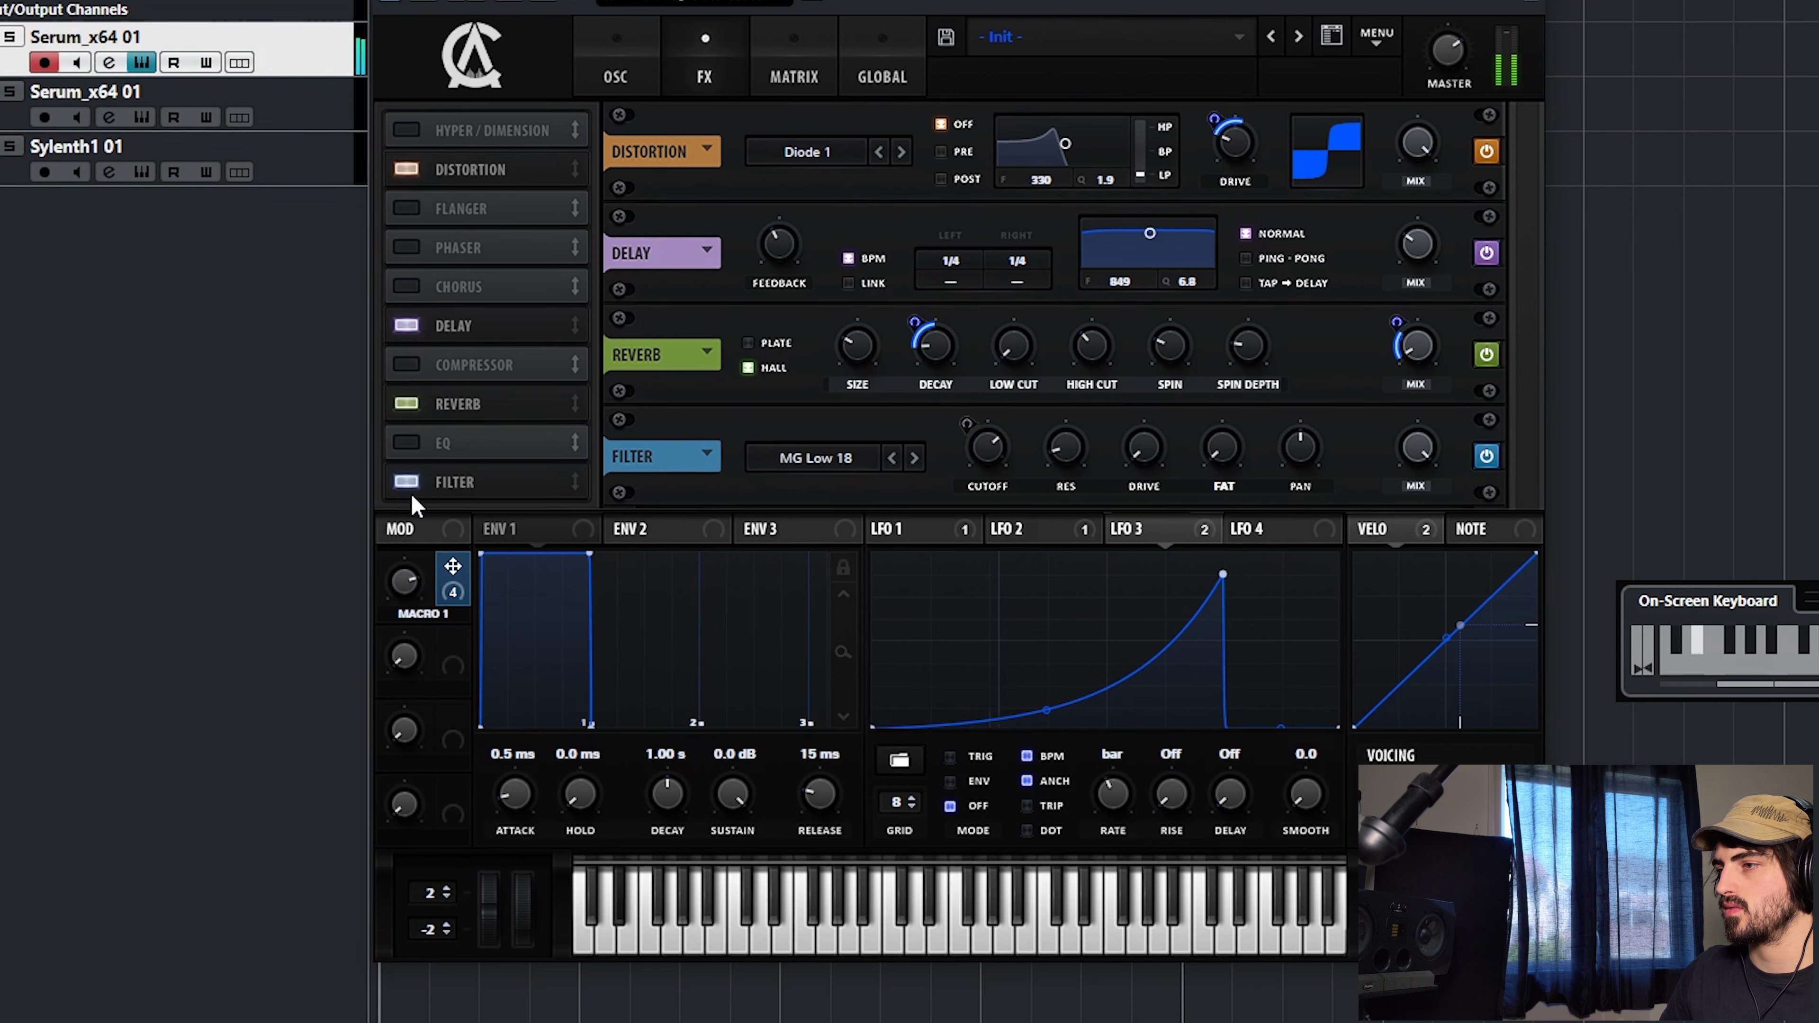
pyautogui.moveTo(407, 586); pyautogui.dragTo(407, 722)
pyautogui.press('3')
pyautogui.press('3')
# - Rename Macro 1 as "Grit/FX"
pyautogui.doubleClick(423, 615)
pyautogui.write('Grit/')
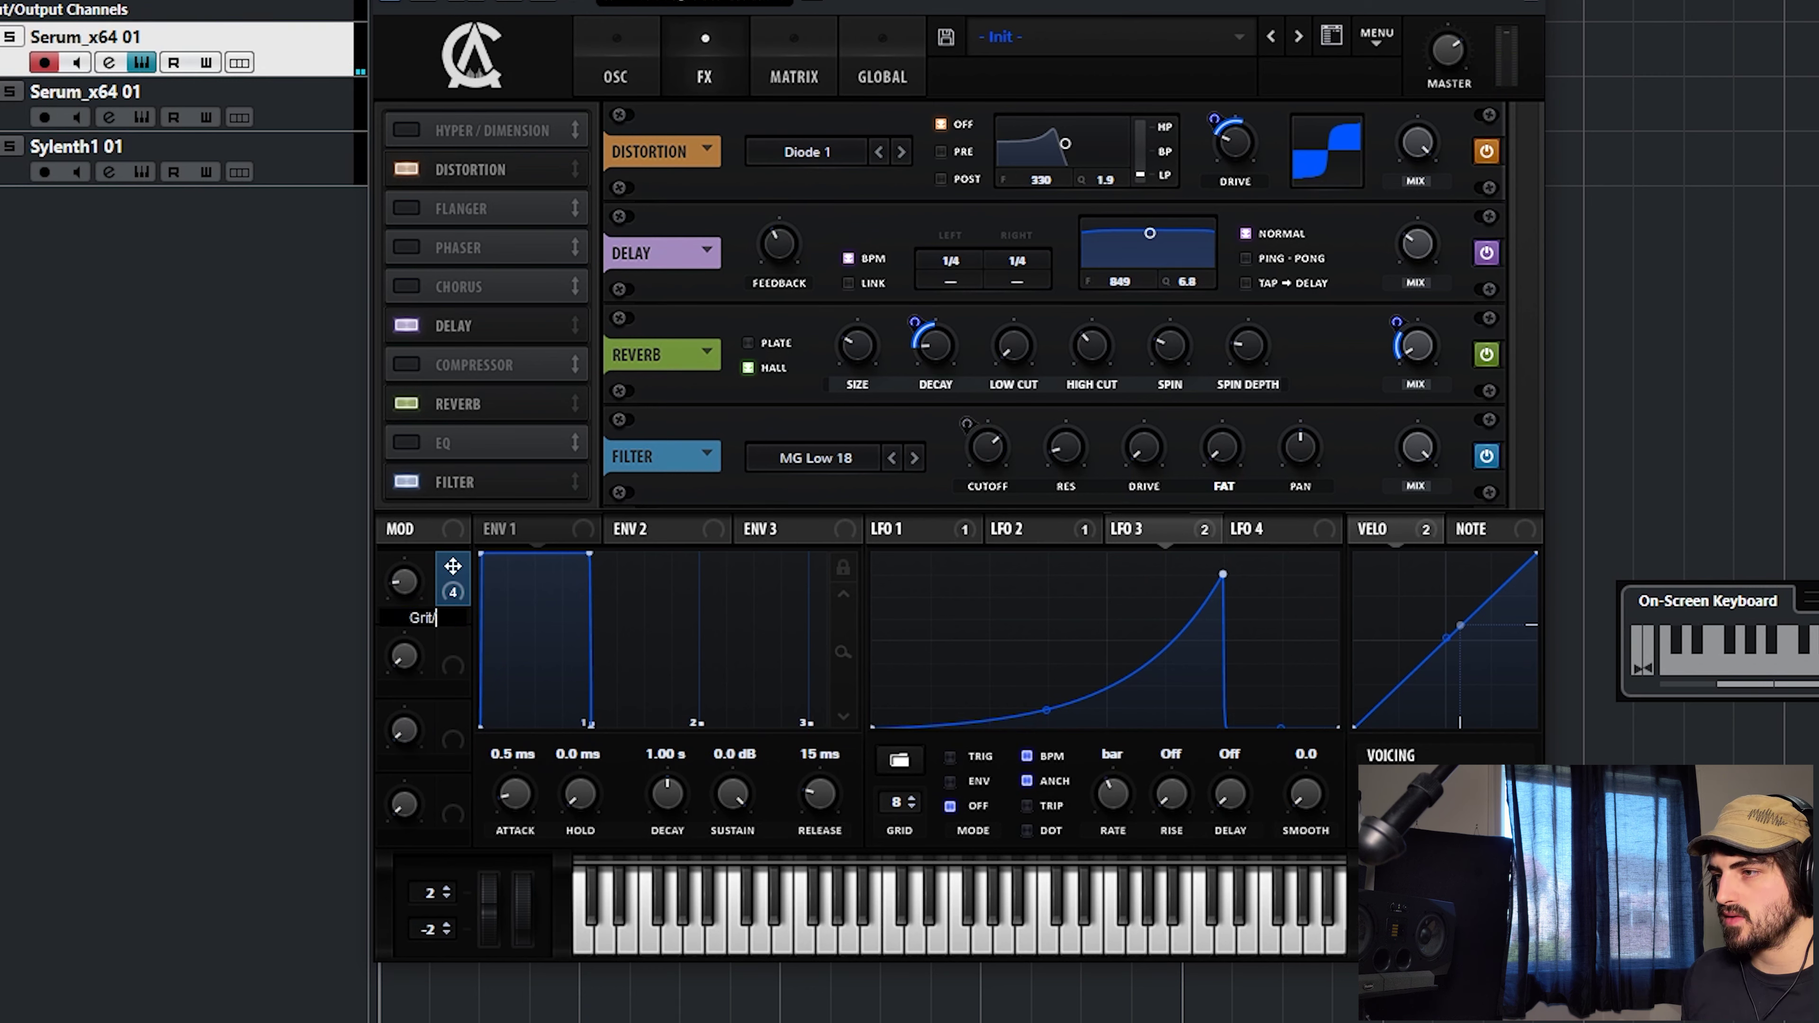
pyautogui.write('FX')
pyautogui.press('Return')
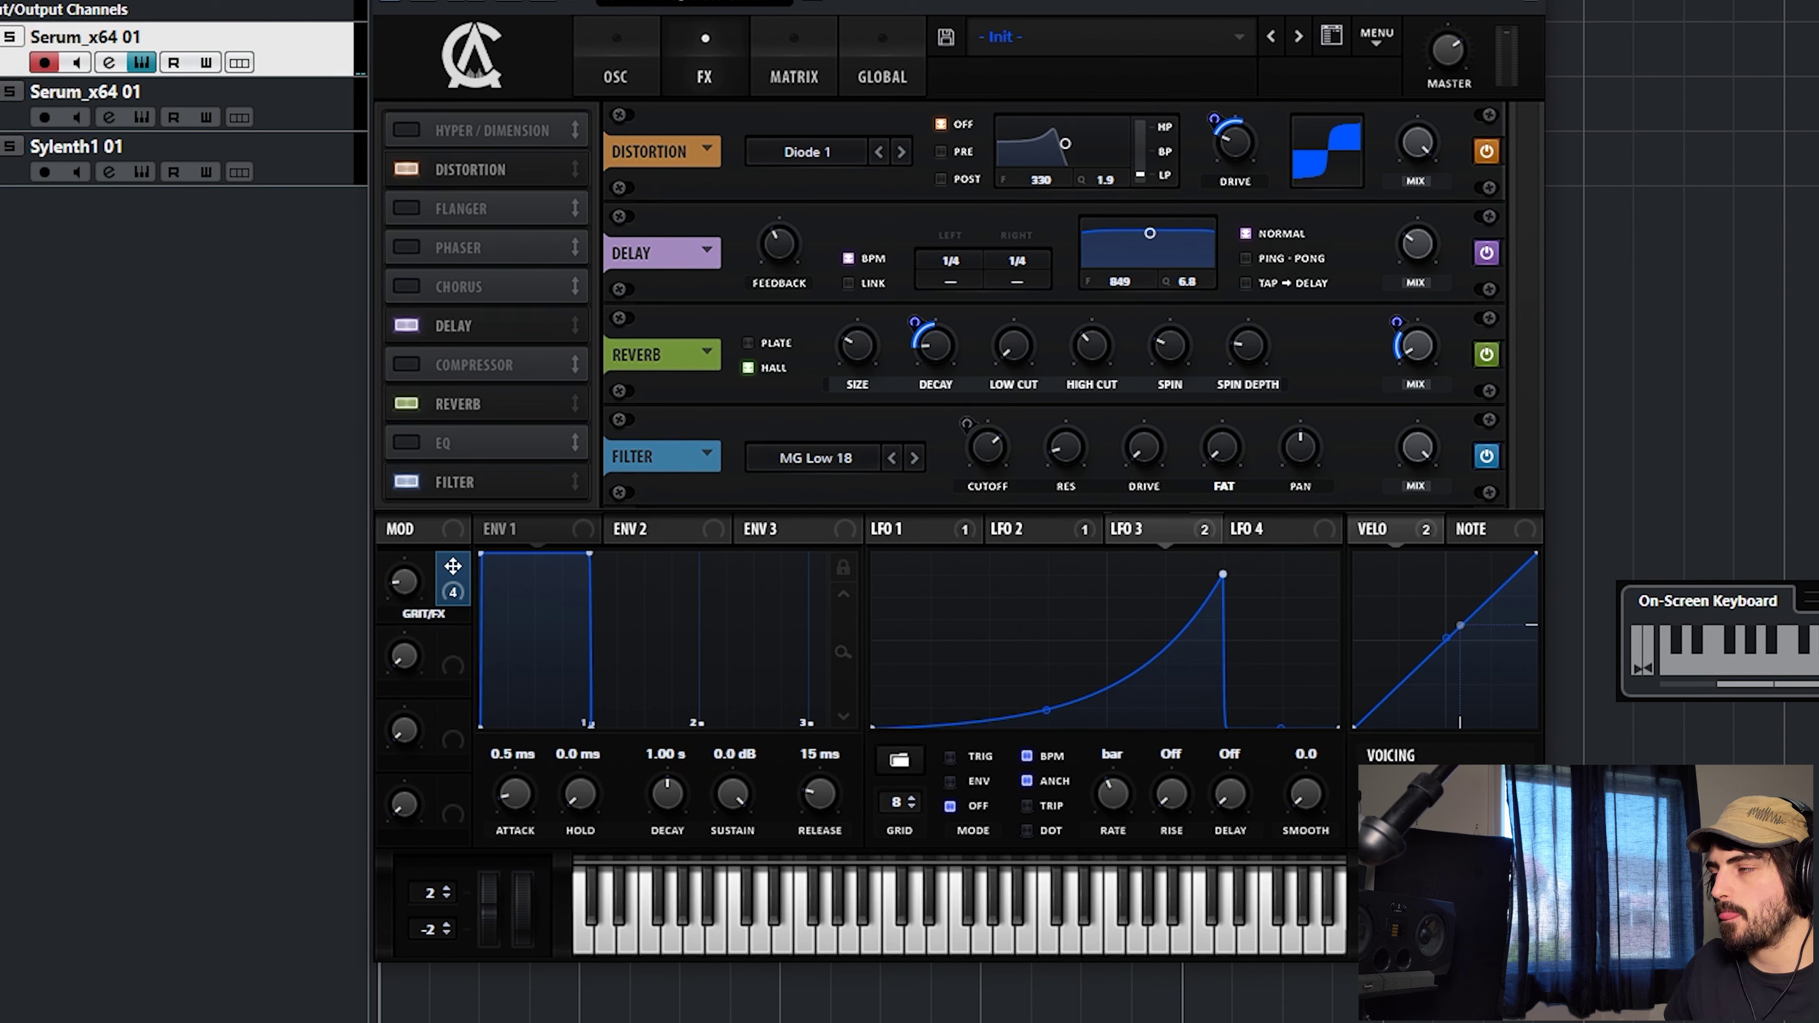
# - Enable the Phaser effect, lower its Rate to minimum, and sync the rate to BPM
pyautogui.press('3')
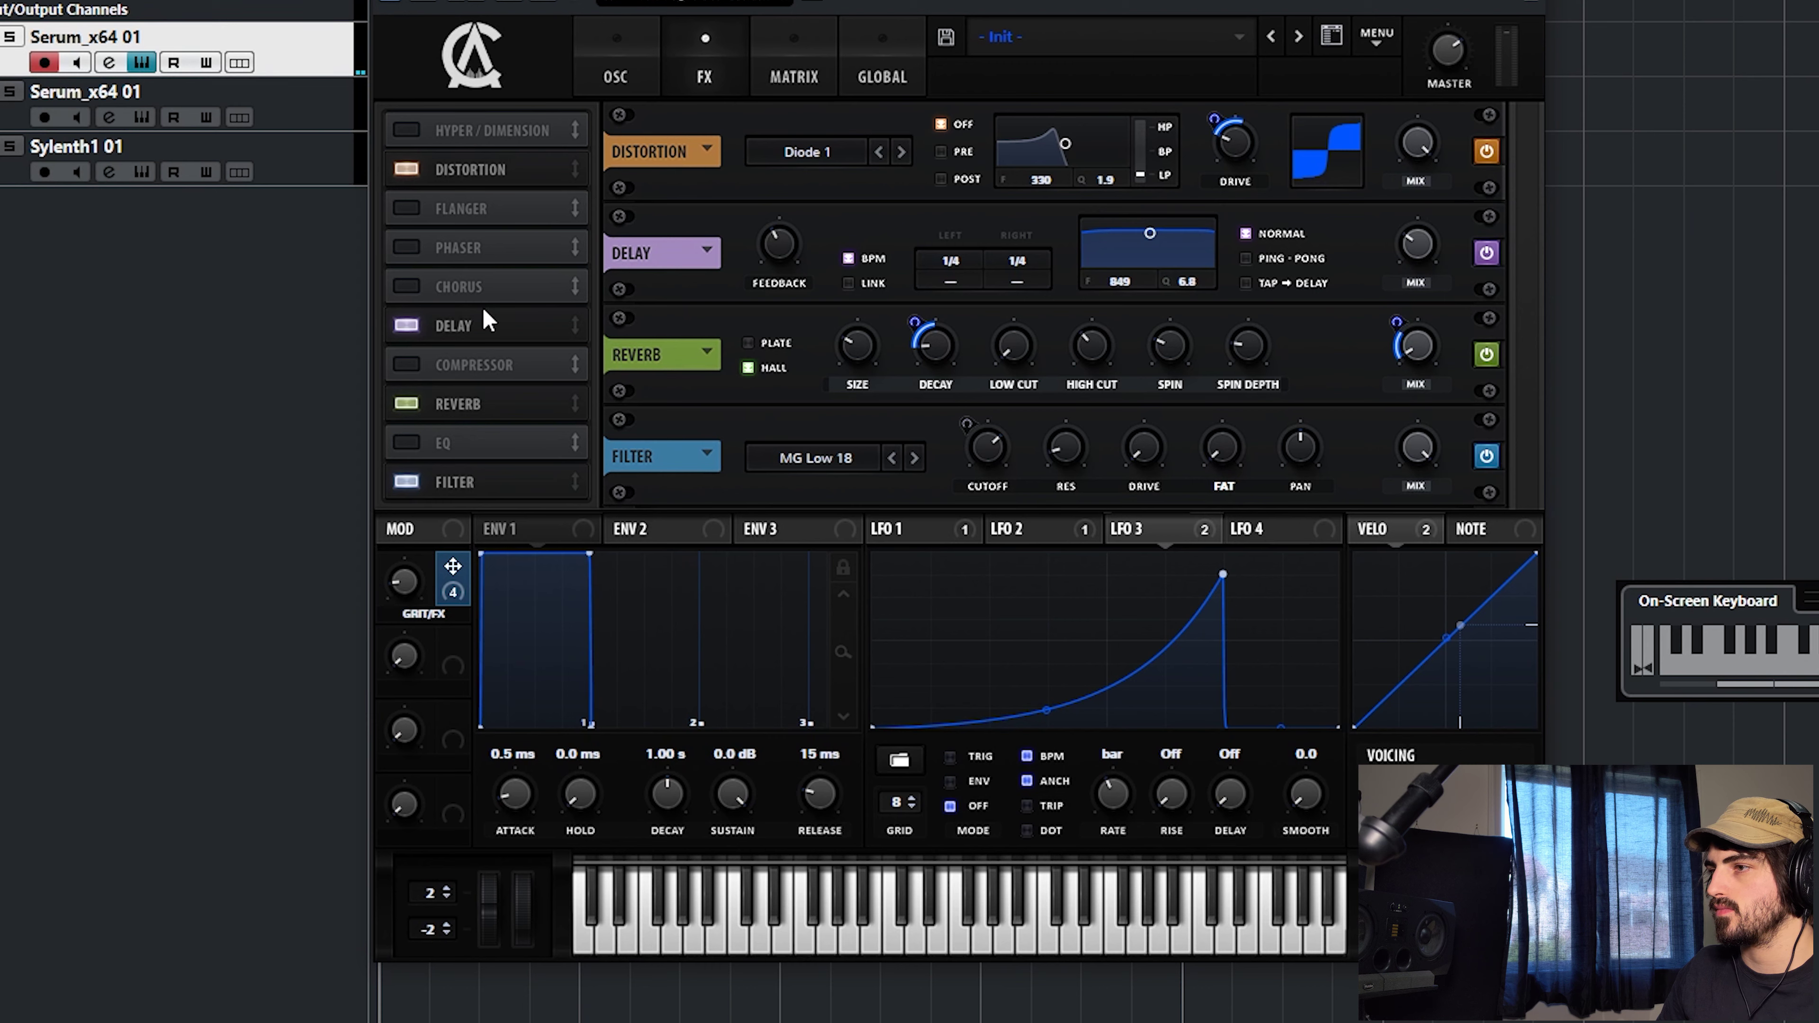
pyautogui.click(415, 250)
pyautogui.scroll(-2, 823, 215)
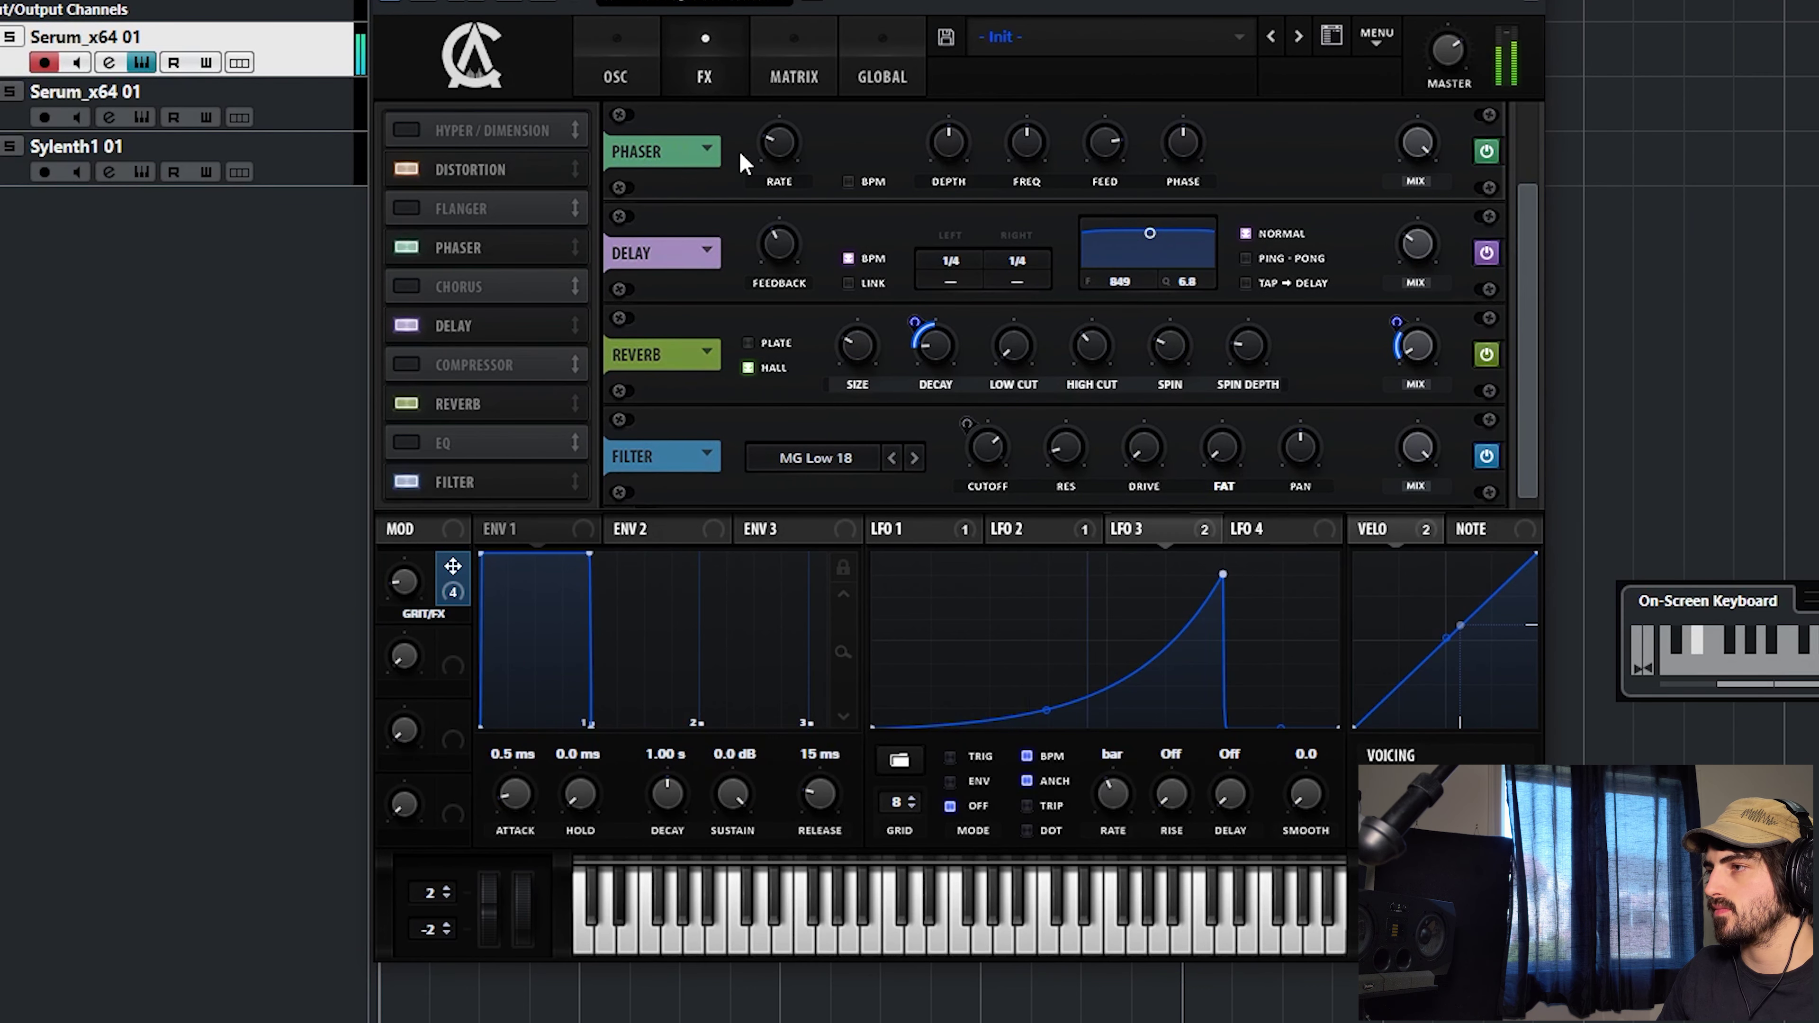
pyautogui.moveTo(778, 143); pyautogui.dragTo(786, 388)
pyautogui.click(848, 182)
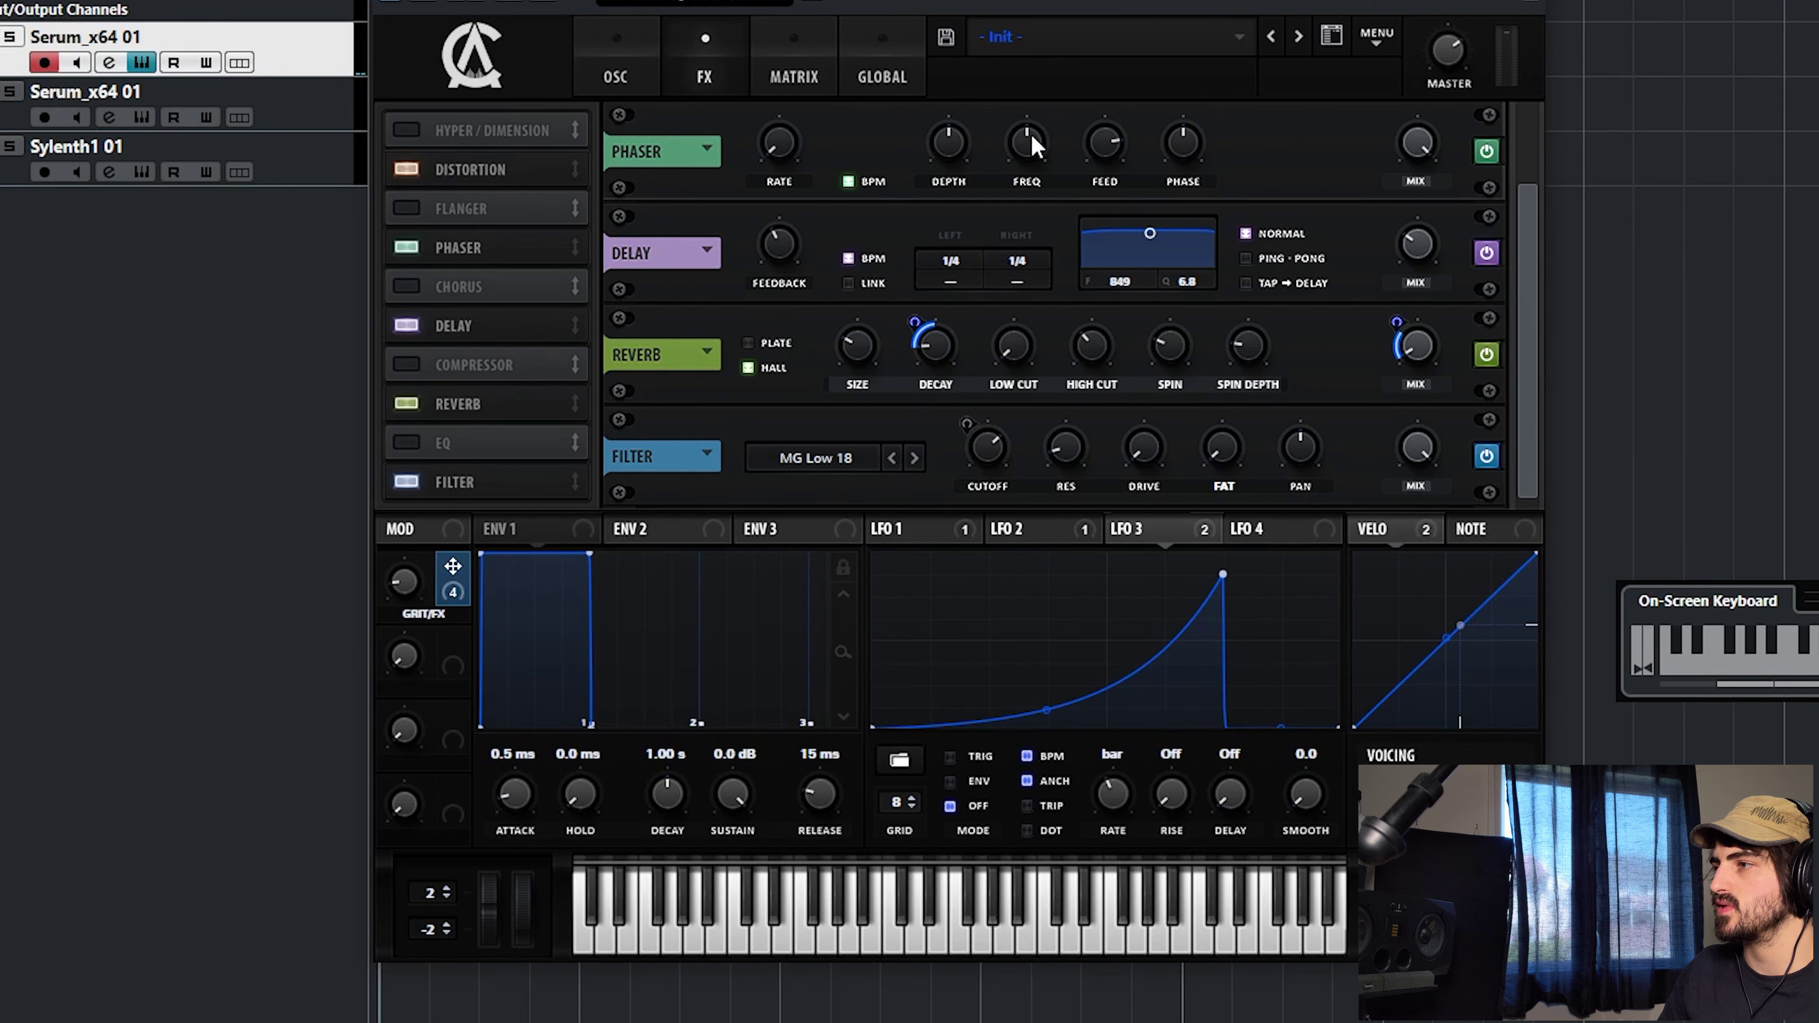
# - Sweep the phaser's Frequency down to its minimum while playing a note
pyautogui.press('d')
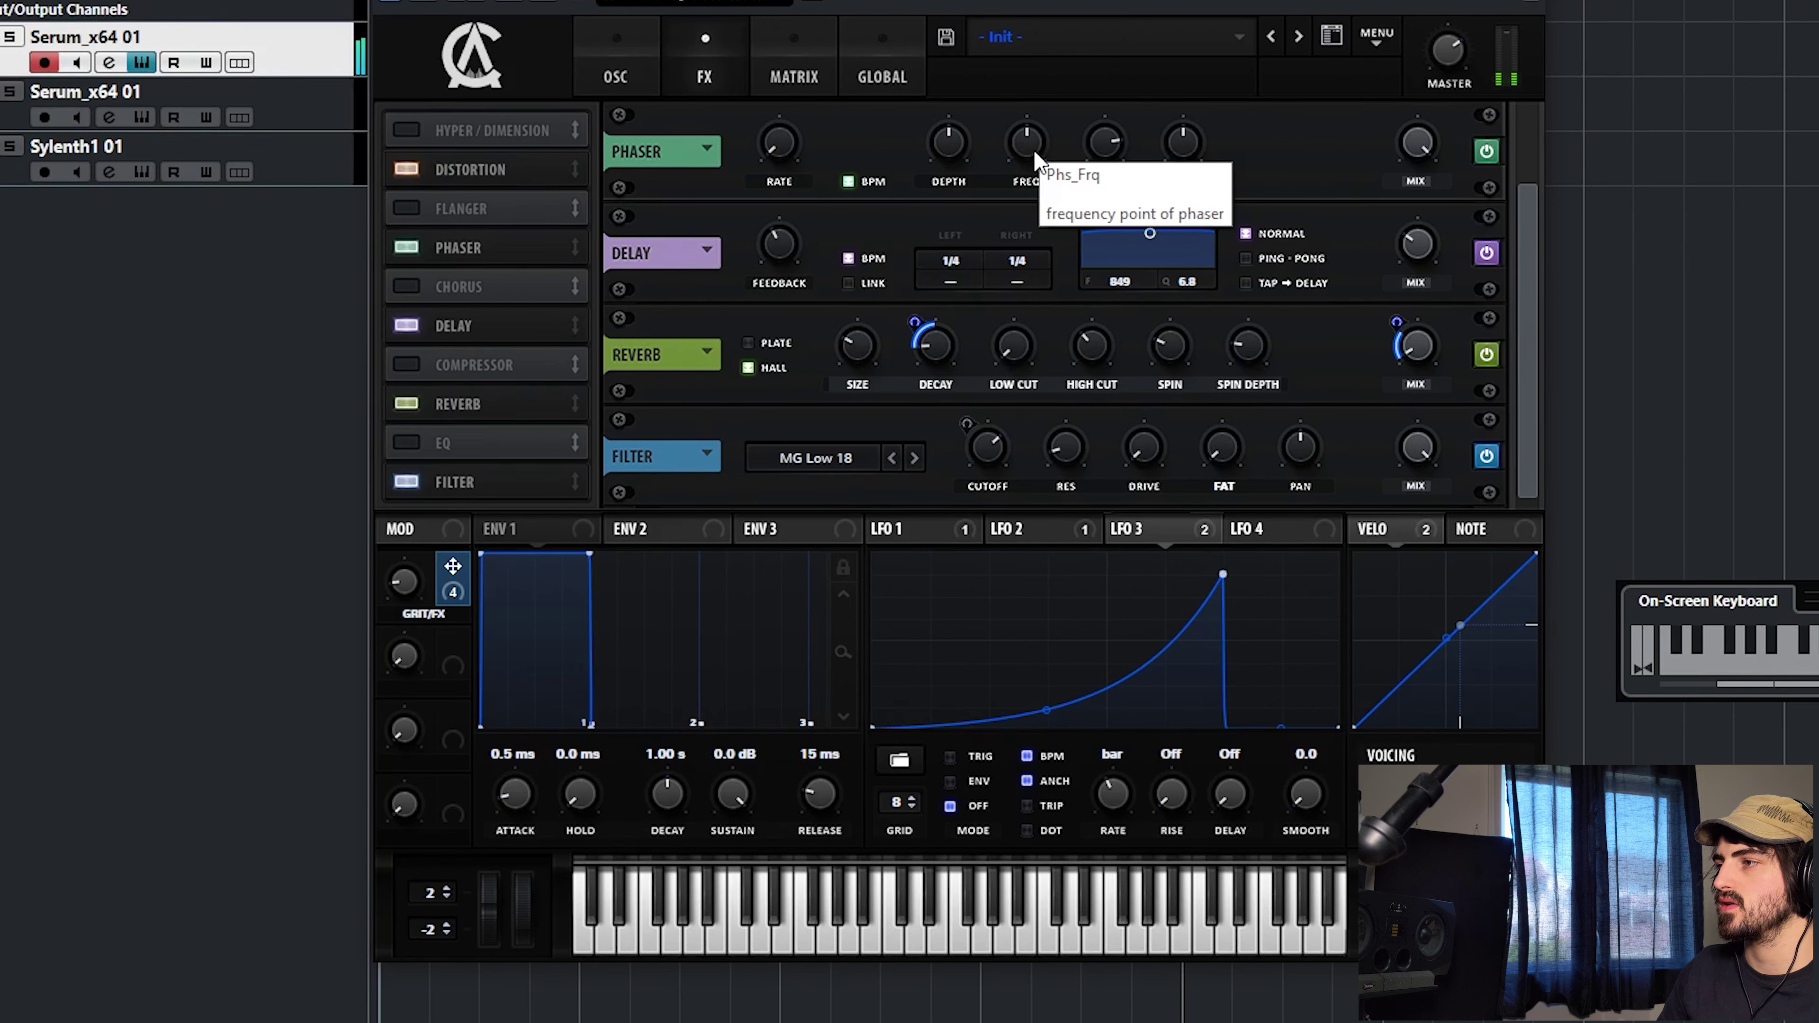
pyautogui.click(1036, 154)
pyautogui.moveTo(1036, 154); pyautogui.dragTo(1039, 206)
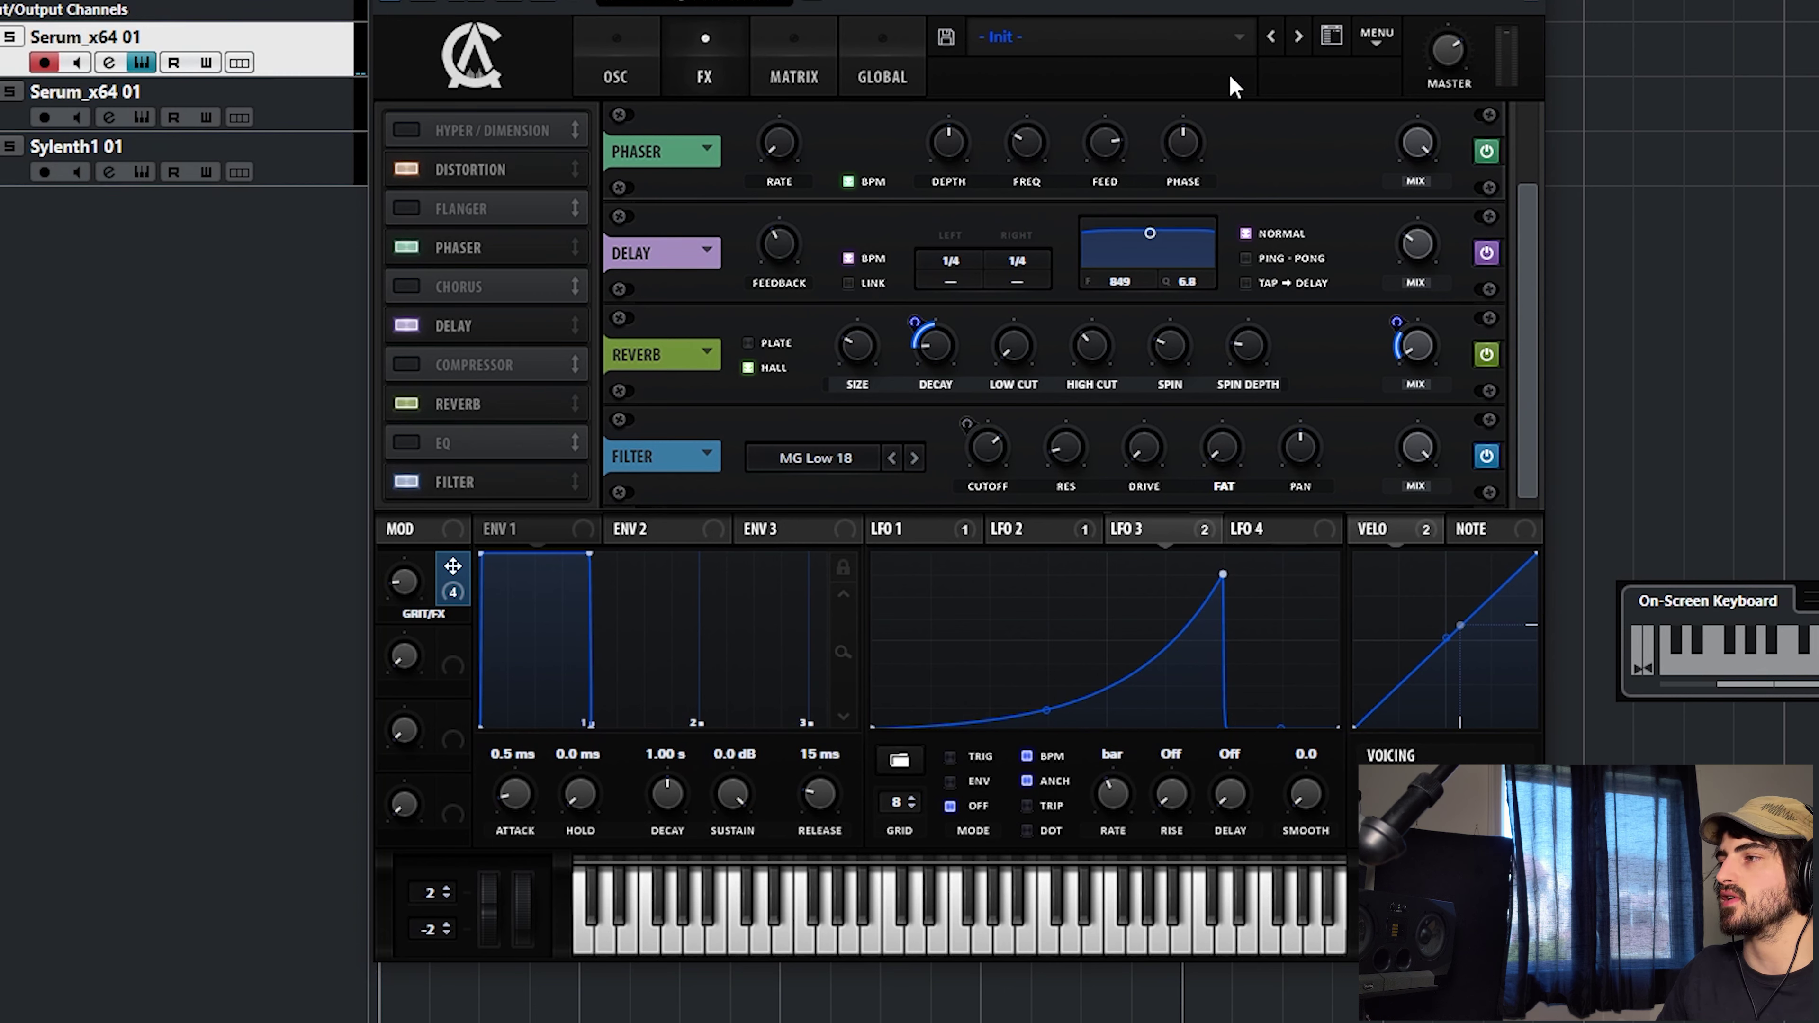
pyautogui.moveTo(1037, 134); pyautogui.dragTo(1038, 310)
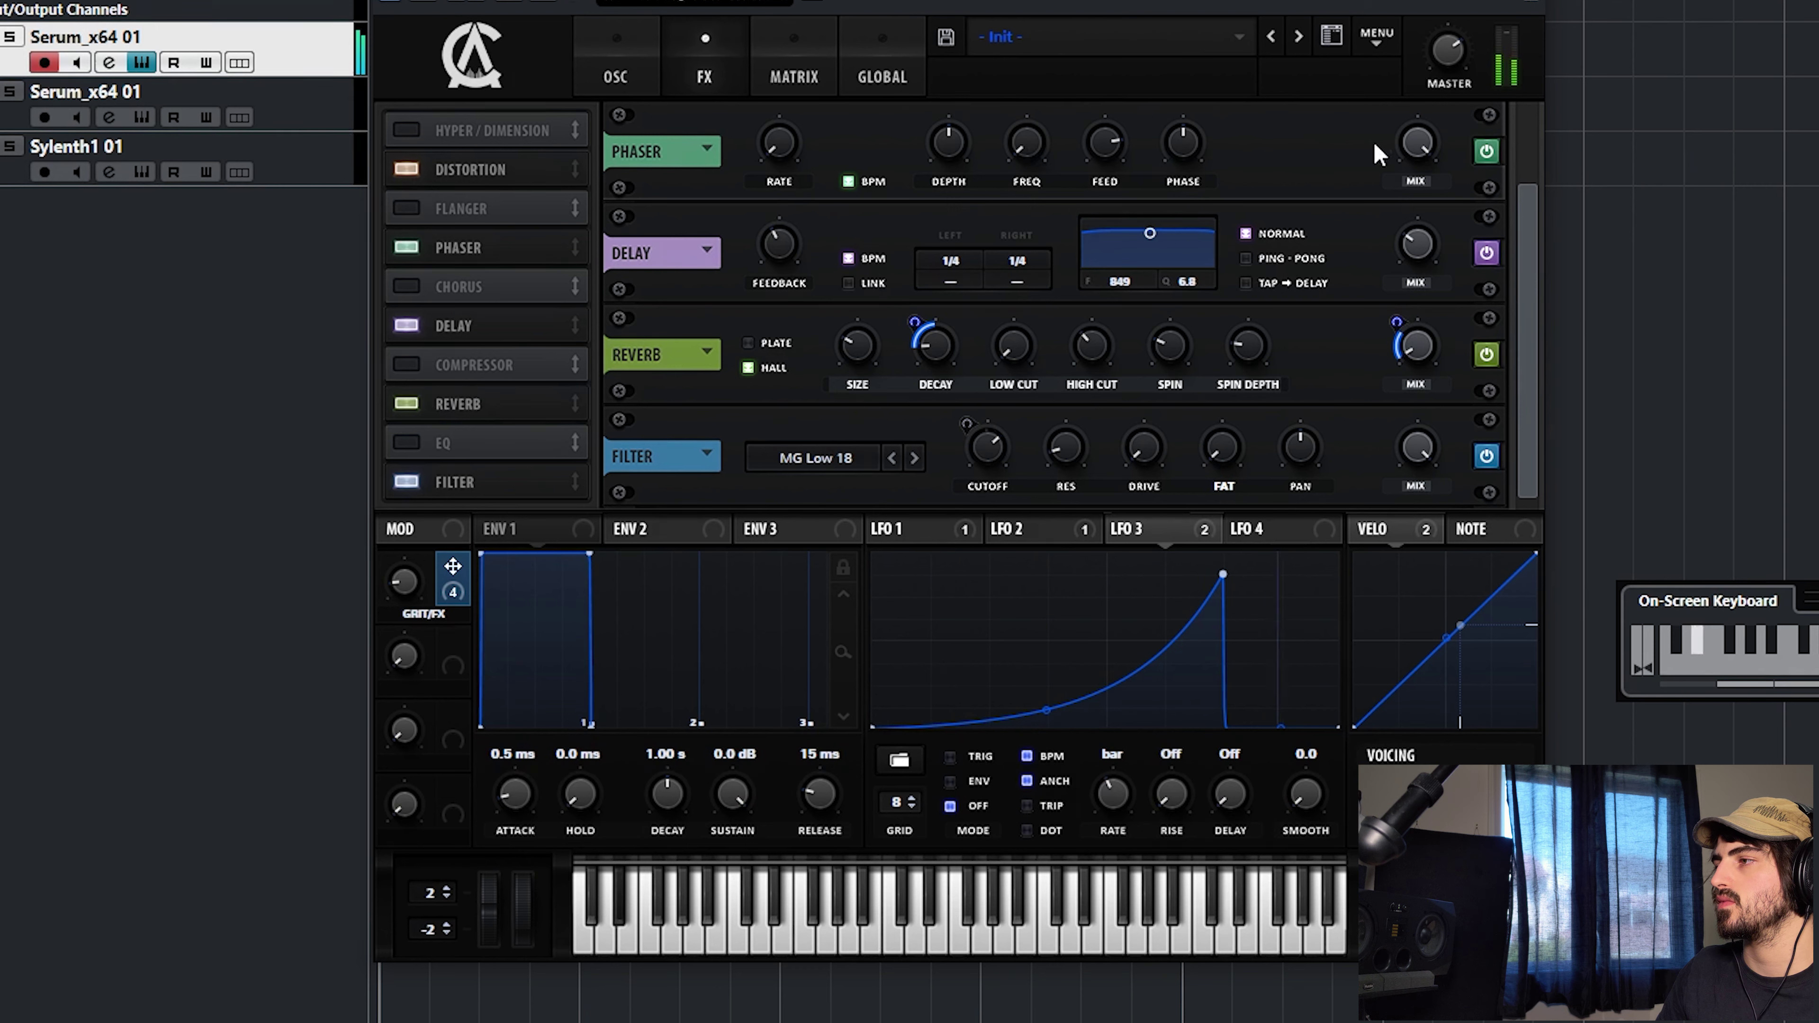
# - Adjust the phaser's Mix and Frequency in turn while listening, and bring the Mix down to about half
pyautogui.moveTo(1406, 144); pyautogui.dragTo(1396, 360)
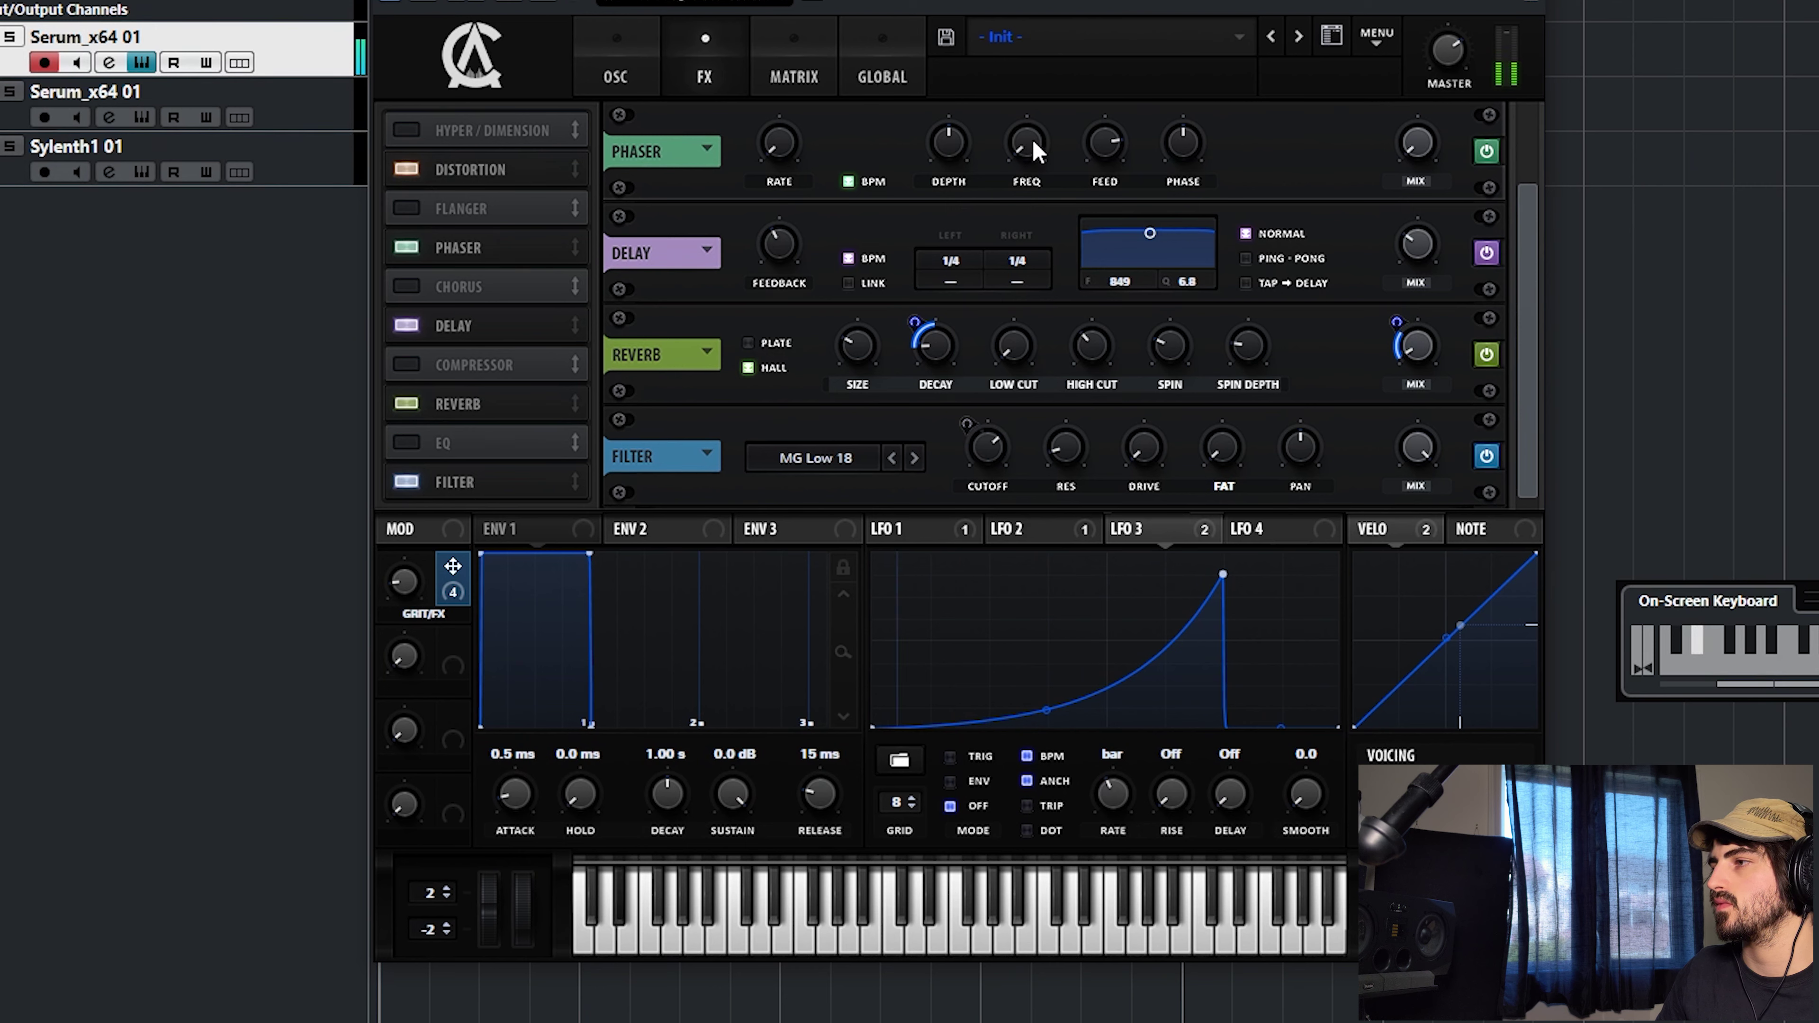
pyautogui.moveTo(1411, 154); pyautogui.dragTo(1422, 114)
pyautogui.moveTo(1031, 148); pyautogui.dragTo(1047, 13)
pyautogui.moveTo(1421, 148); pyautogui.dragTo(1437, 98)
pyautogui.moveTo(1025, 143); pyautogui.dragTo(1042, 228)
pyautogui.moveTo(1419, 150); pyautogui.dragTo(1436, 29)
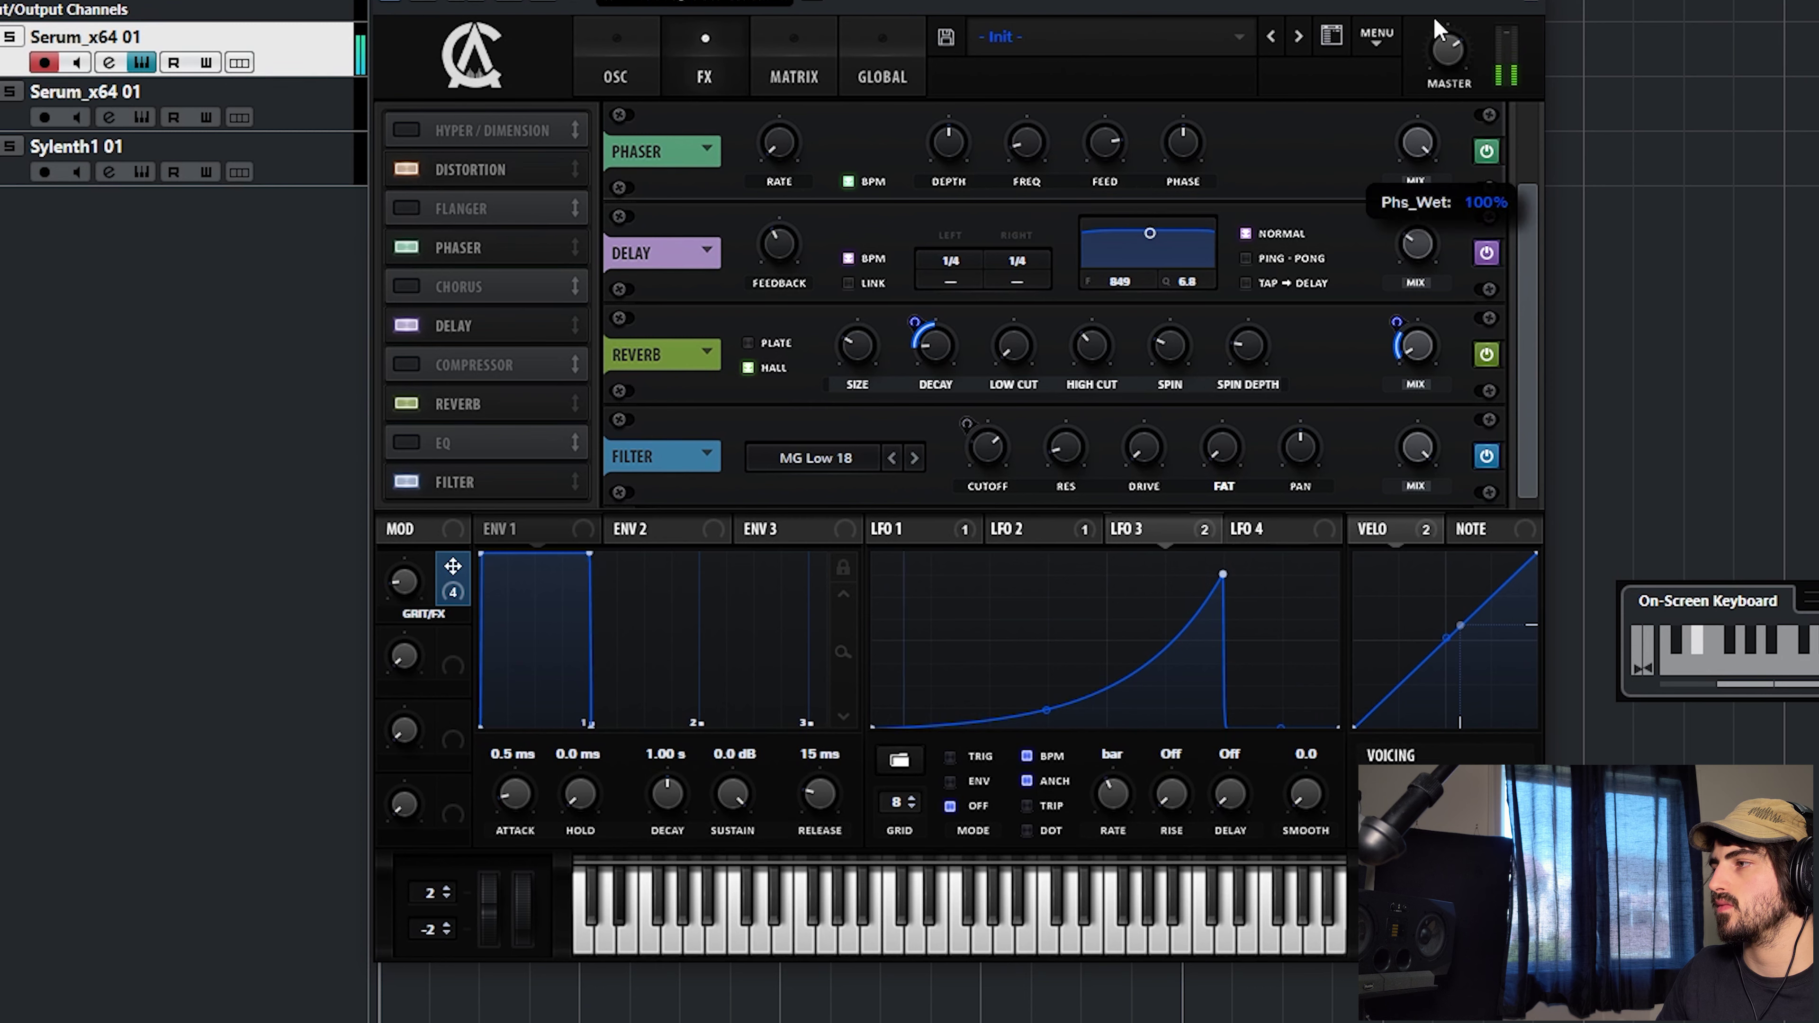
pyautogui.moveTo(1030, 144); pyautogui.dragTo(1075, 147)
pyautogui.moveTo(1424, 148); pyautogui.dragTo(1425, 187)
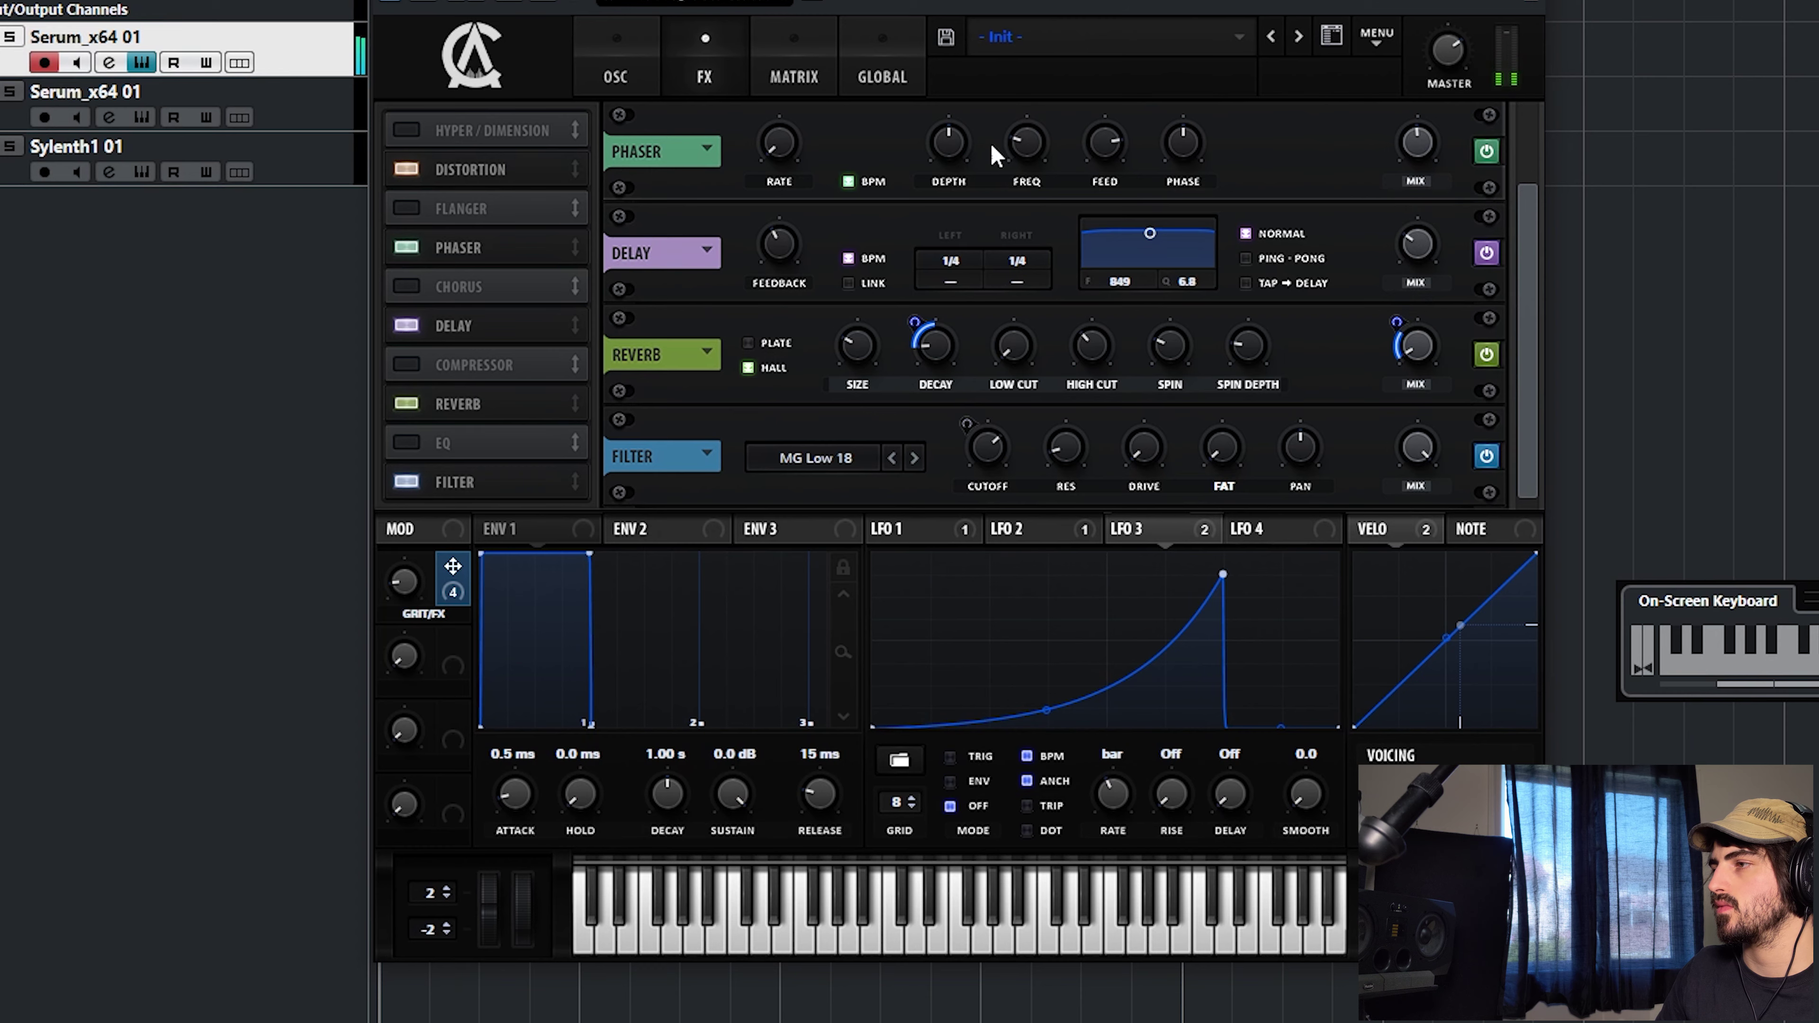
pyautogui.moveTo(1028, 147); pyautogui.dragTo(1054, 118)
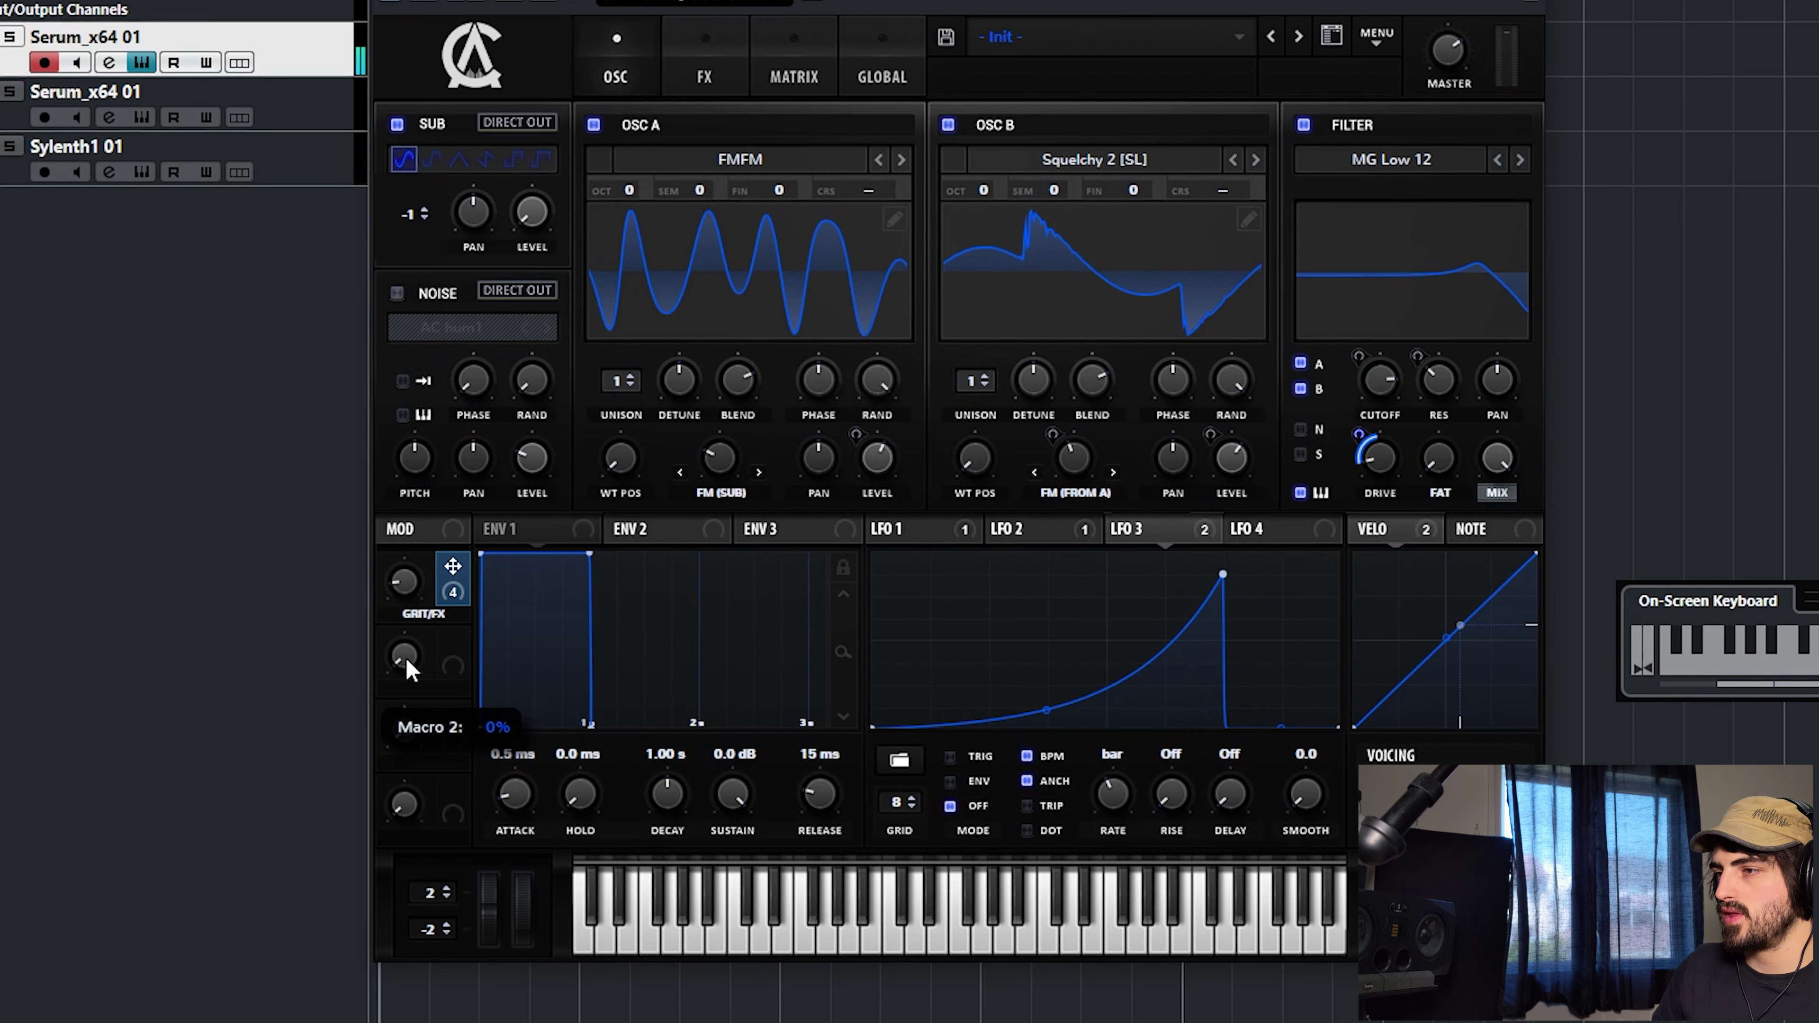
# - Assign Macro 2 to Osc A's WT Pos and sweep the macro while playing a note to audition it
pyautogui.moveTo(451, 657); pyautogui.dragTo(622, 459)
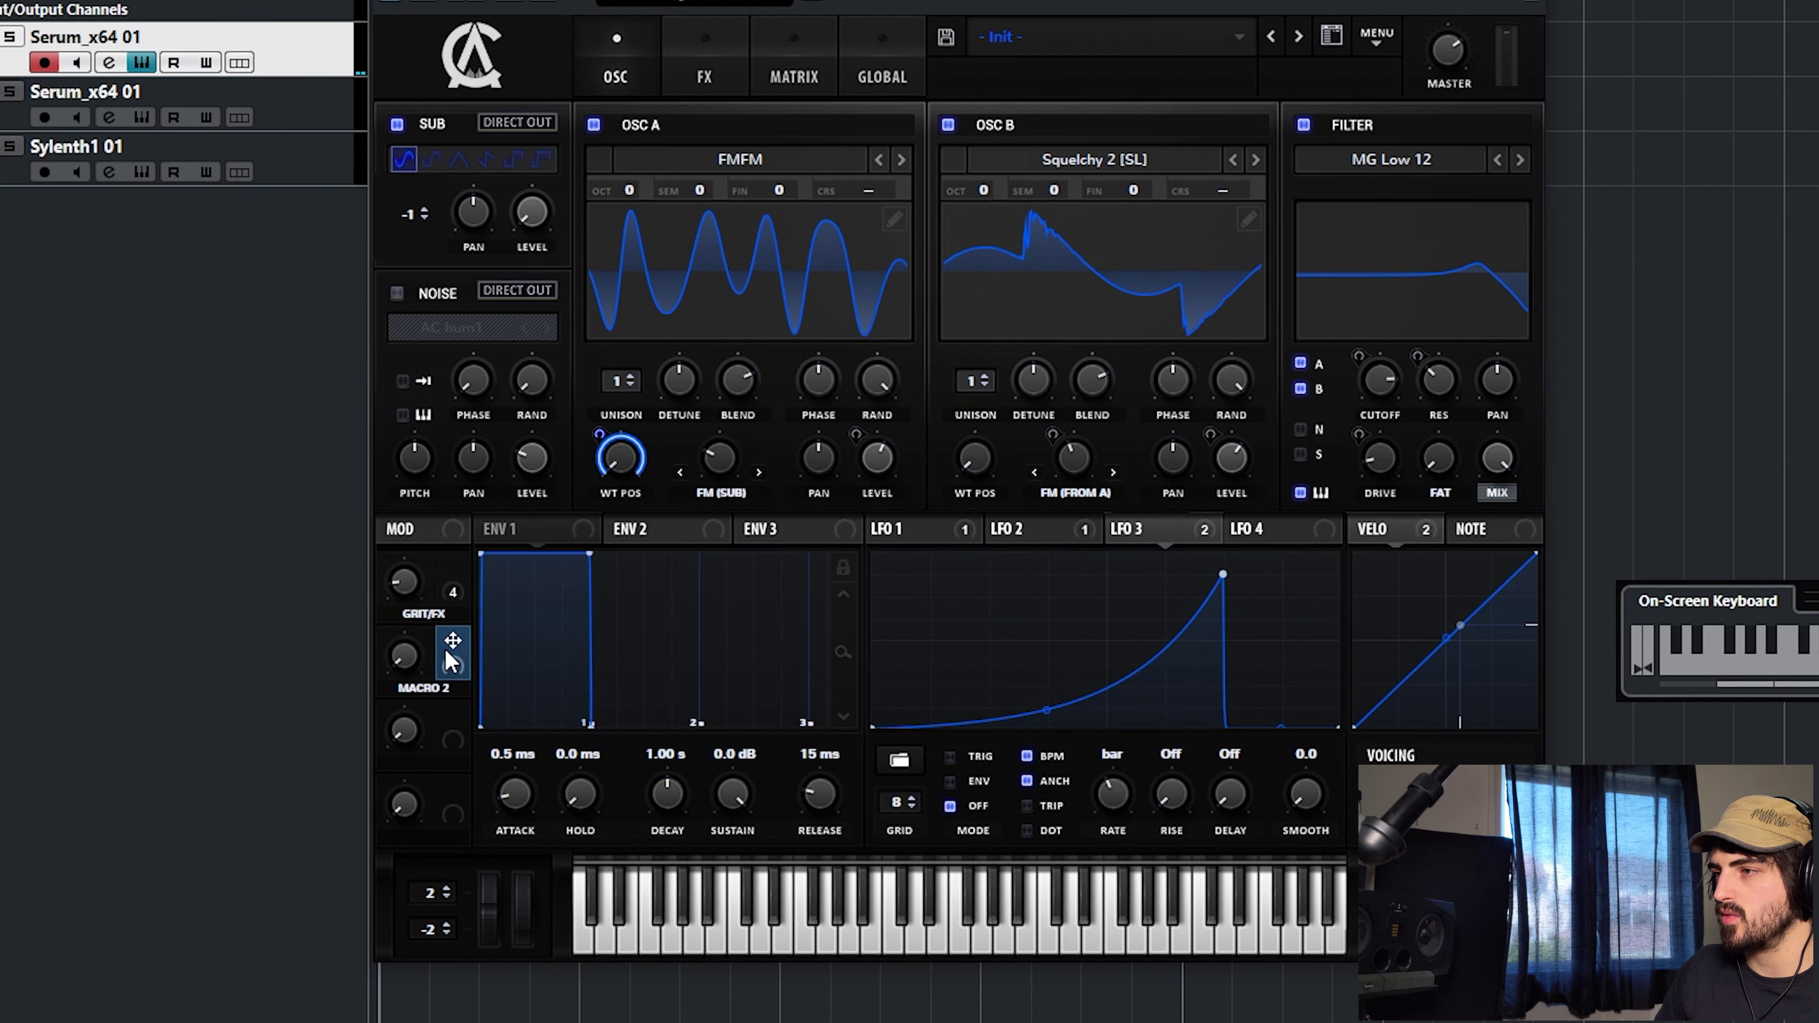
pyautogui.press('3')
pyautogui.moveTo(596, 430); pyautogui.dragTo(608, 403)
pyautogui.moveTo(410, 653); pyautogui.dragTo(453, 815)
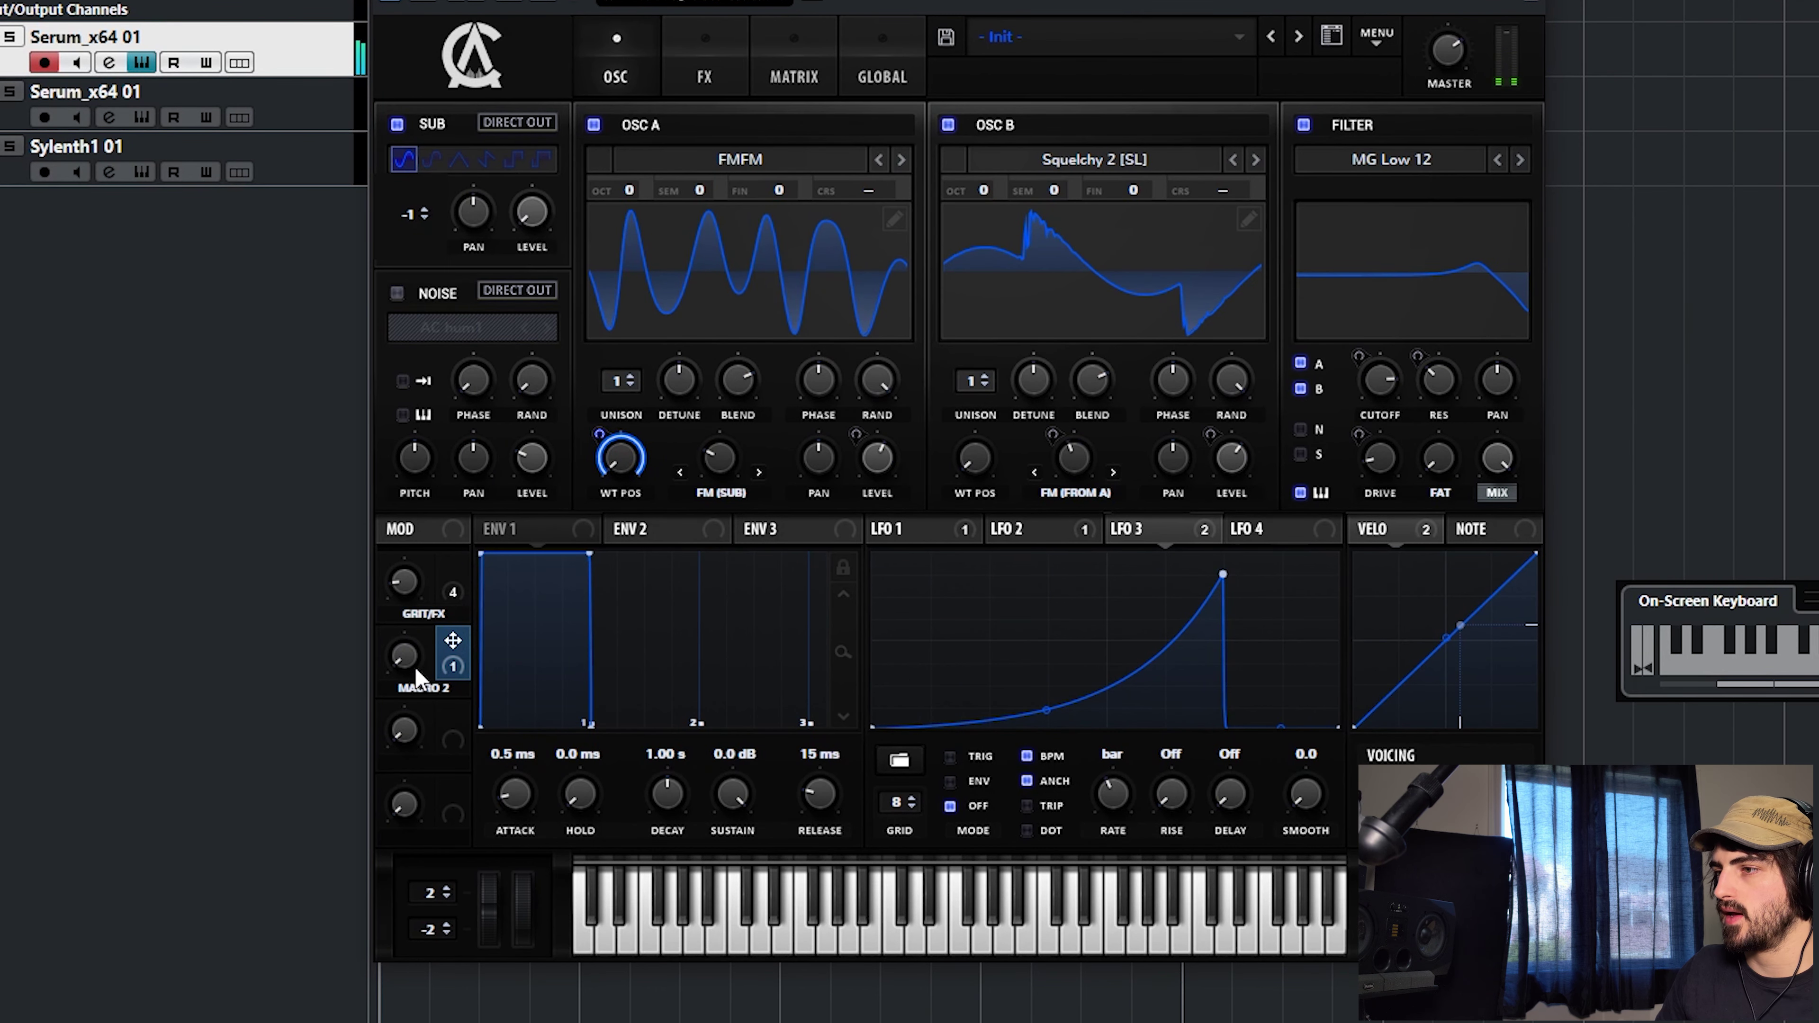
# - Assign Macro 2 to the phaser's Frequency and sweep the macro while playing a note, returning it to minimum
pyautogui.click(693, 78)
pyautogui.moveTo(453, 640); pyautogui.dragTo(1029, 141)
pyautogui.press('3')
pyautogui.moveTo(408, 658); pyautogui.dragTo(457, 738)
# - Set the distortion's filter to 565 with a Q of 0.7, and show the Grit/FX macro's assignments
pyautogui.click(622, 77)
pyautogui.click(787, 76)
pyautogui.click(847, 64)
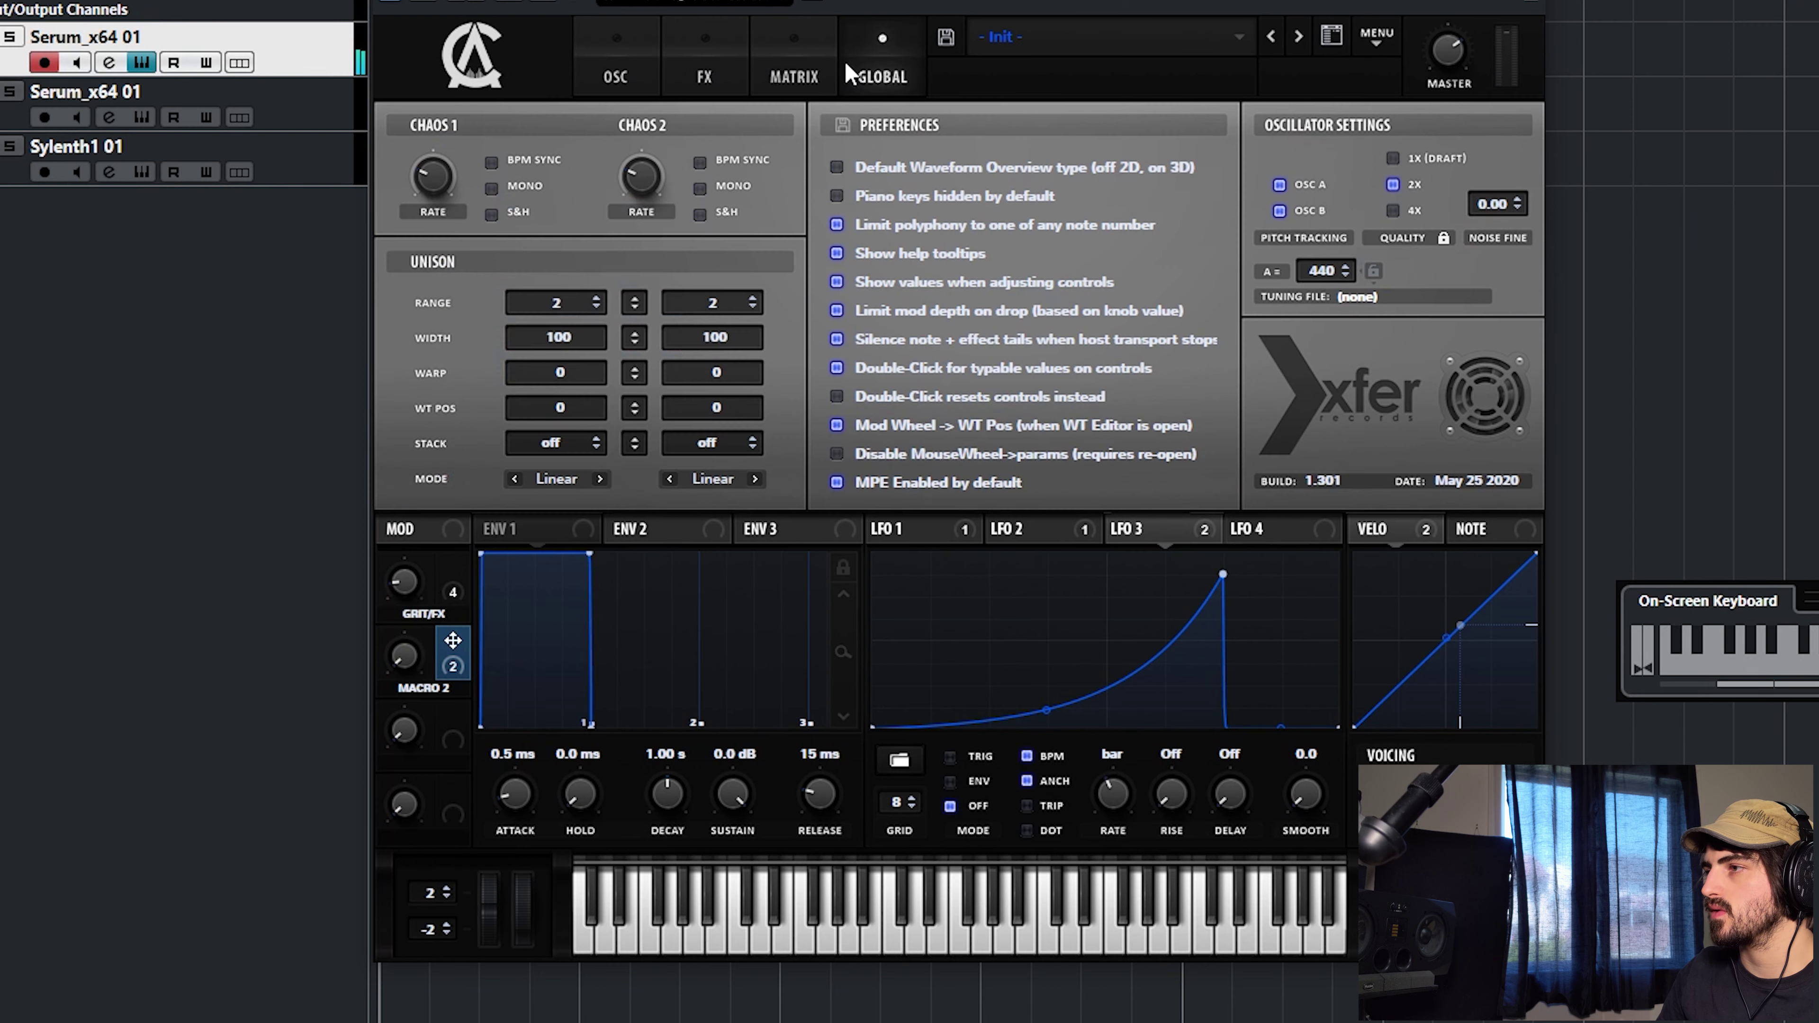
pyautogui.click(794, 72)
pyautogui.click(704, 71)
pyautogui.moveTo(1530, 265); pyautogui.dragTo(1527, 133)
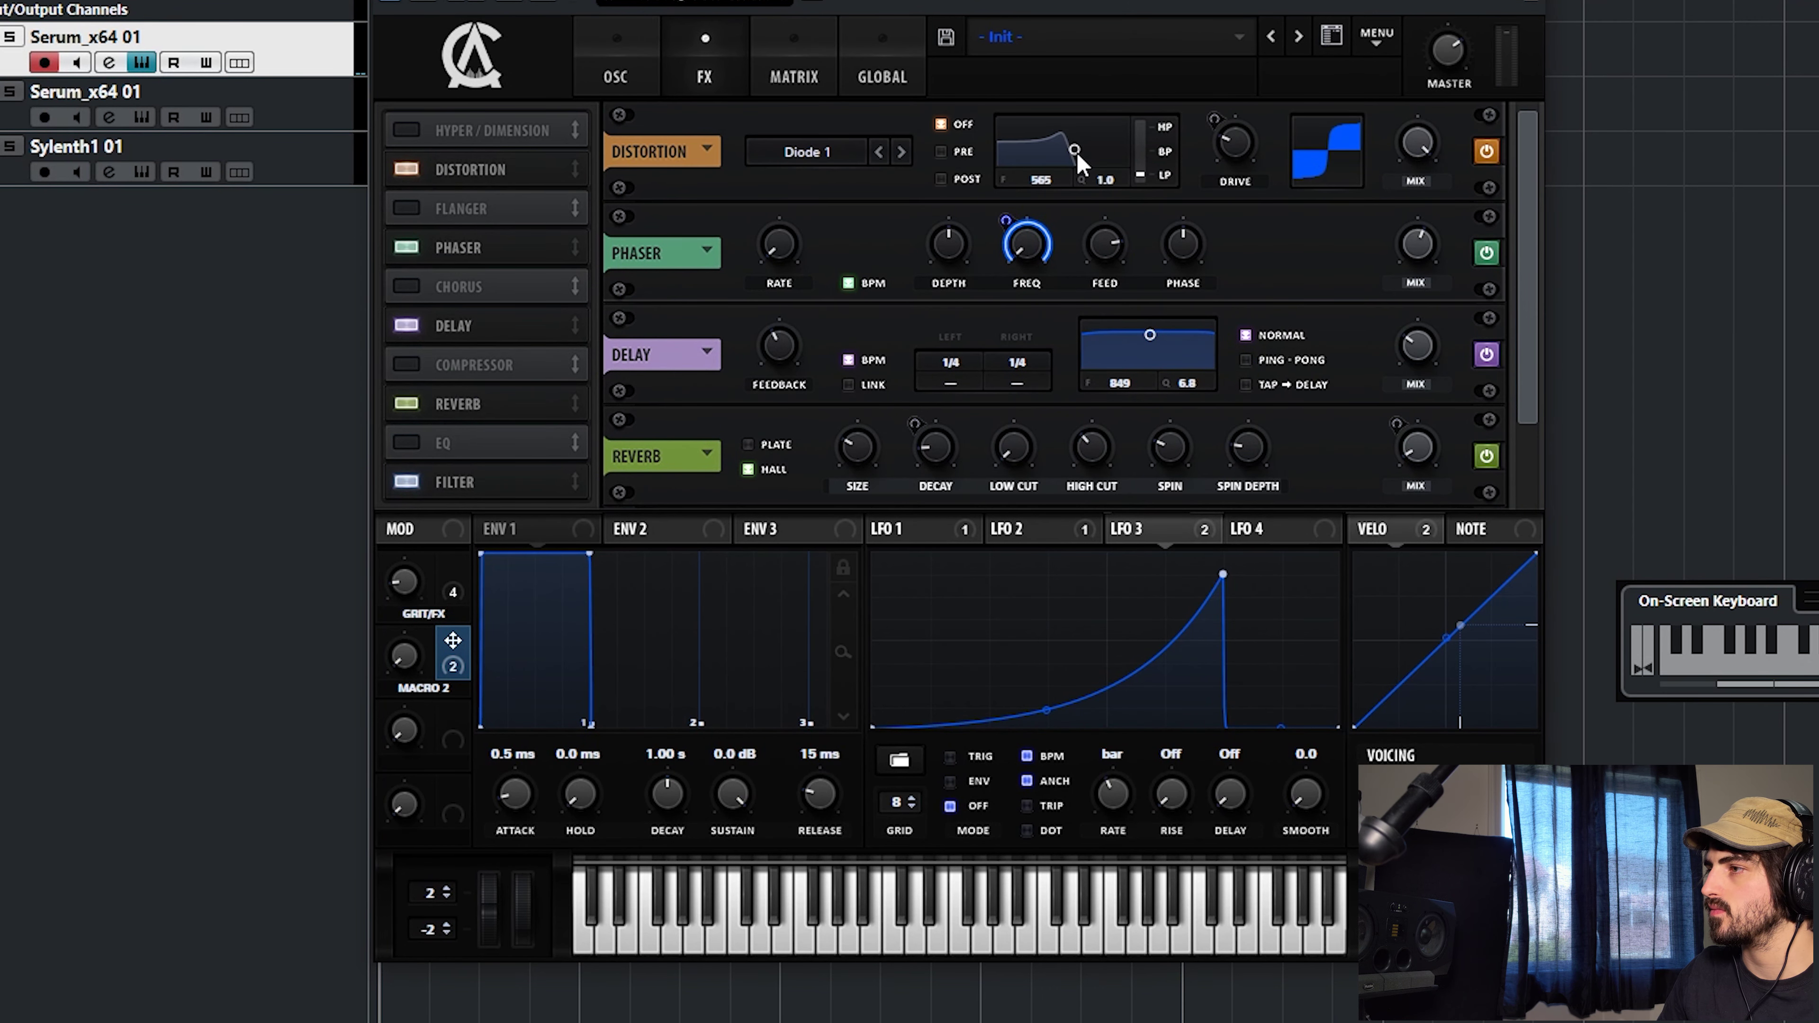
pyautogui.moveTo(1076, 152); pyautogui.dragTo(1078, 155)
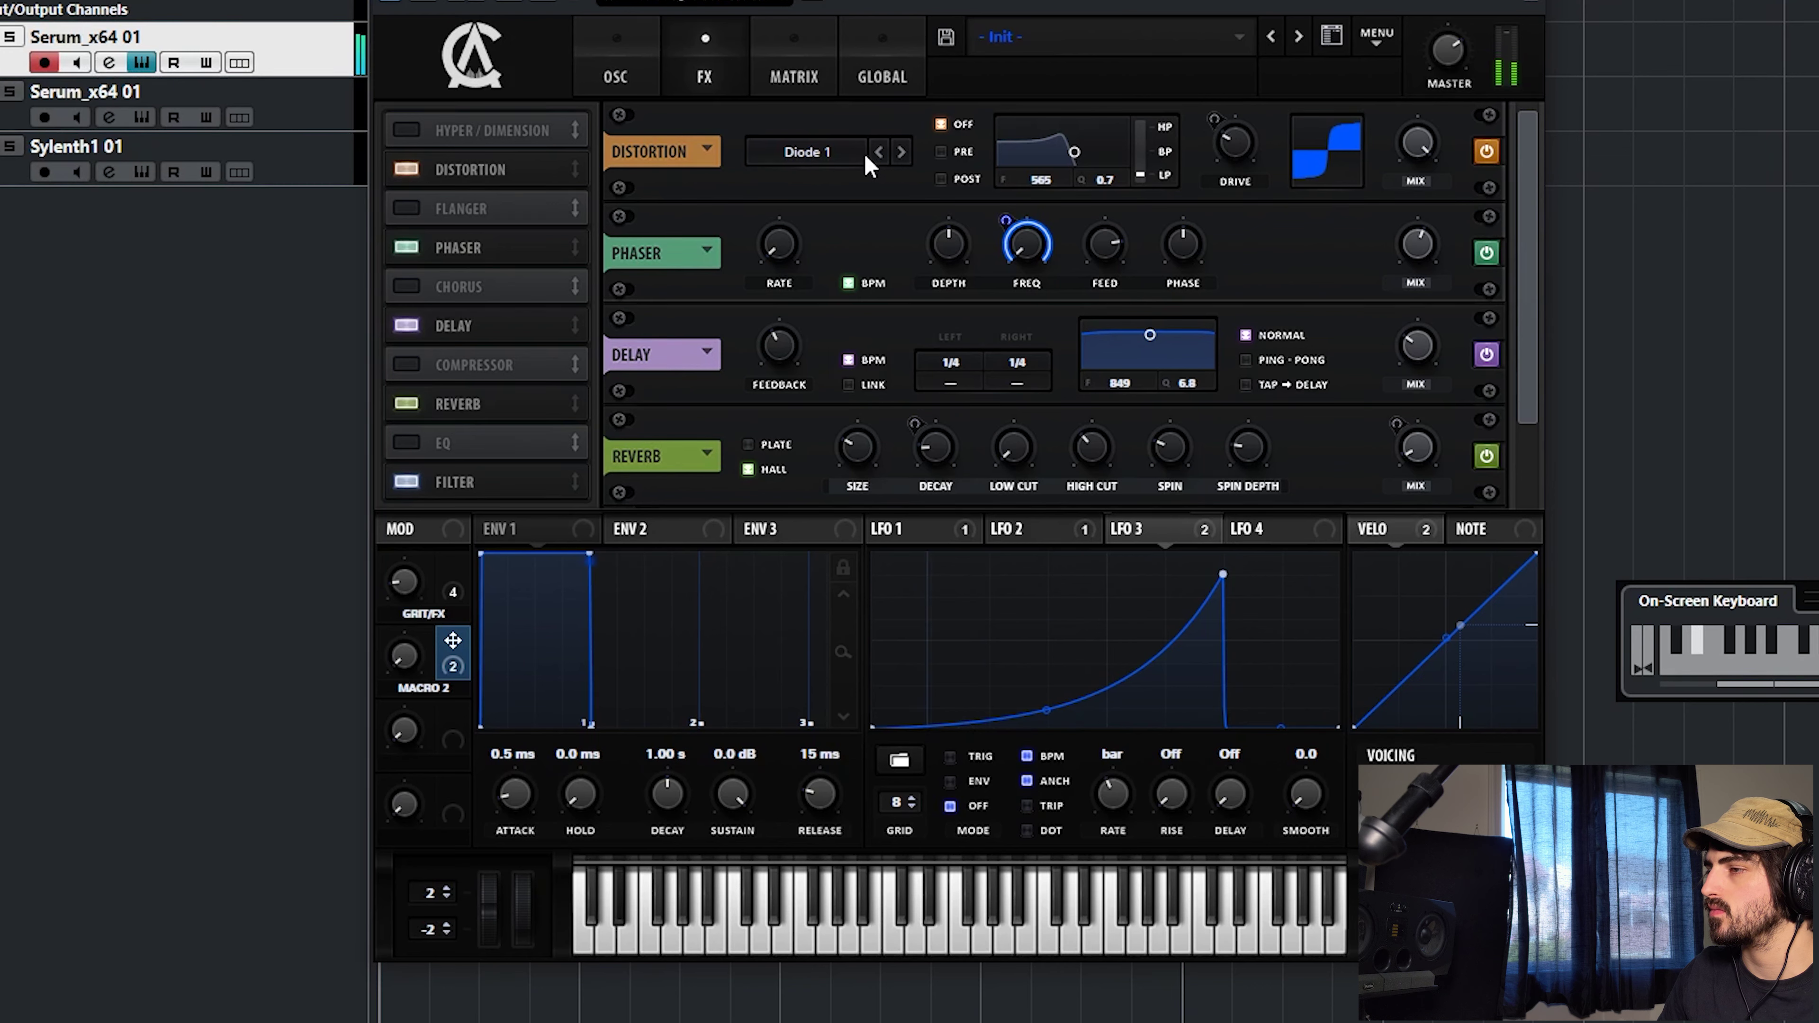
pyautogui.click(440, 595)
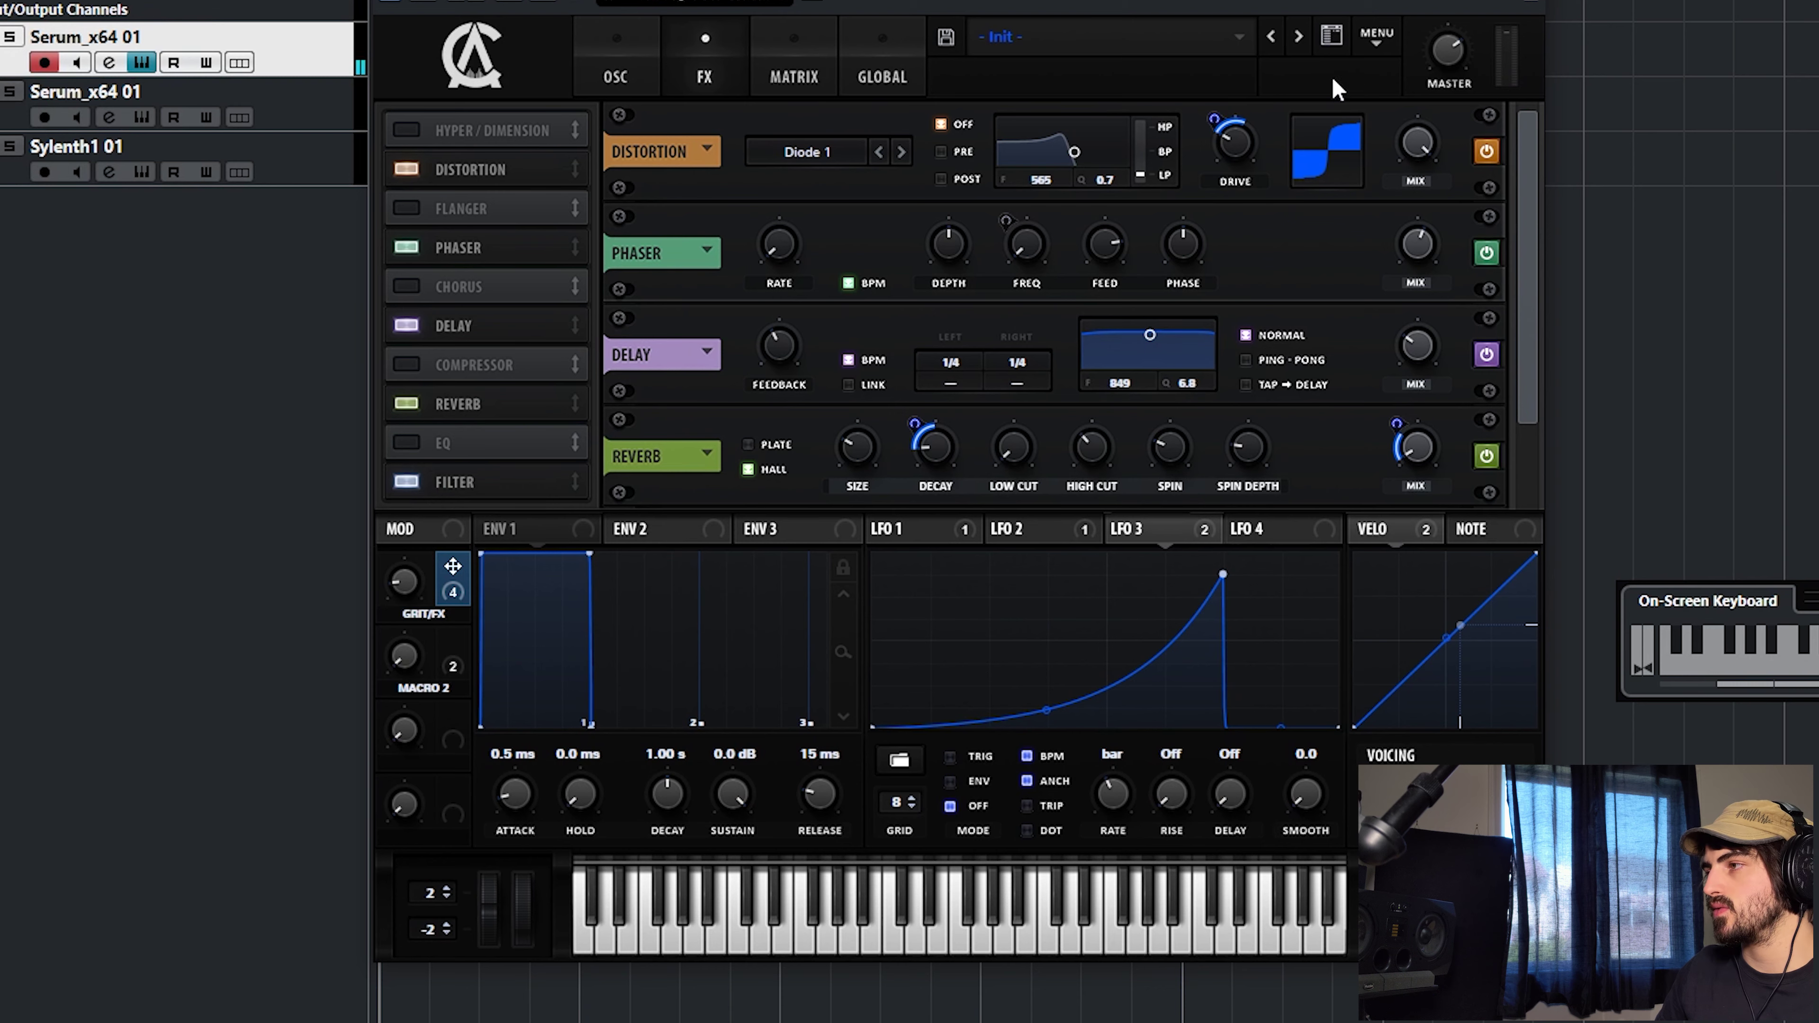
# - Set the oscillator quality to 4X oversampling in the global settings
pyautogui.click(874, 66)
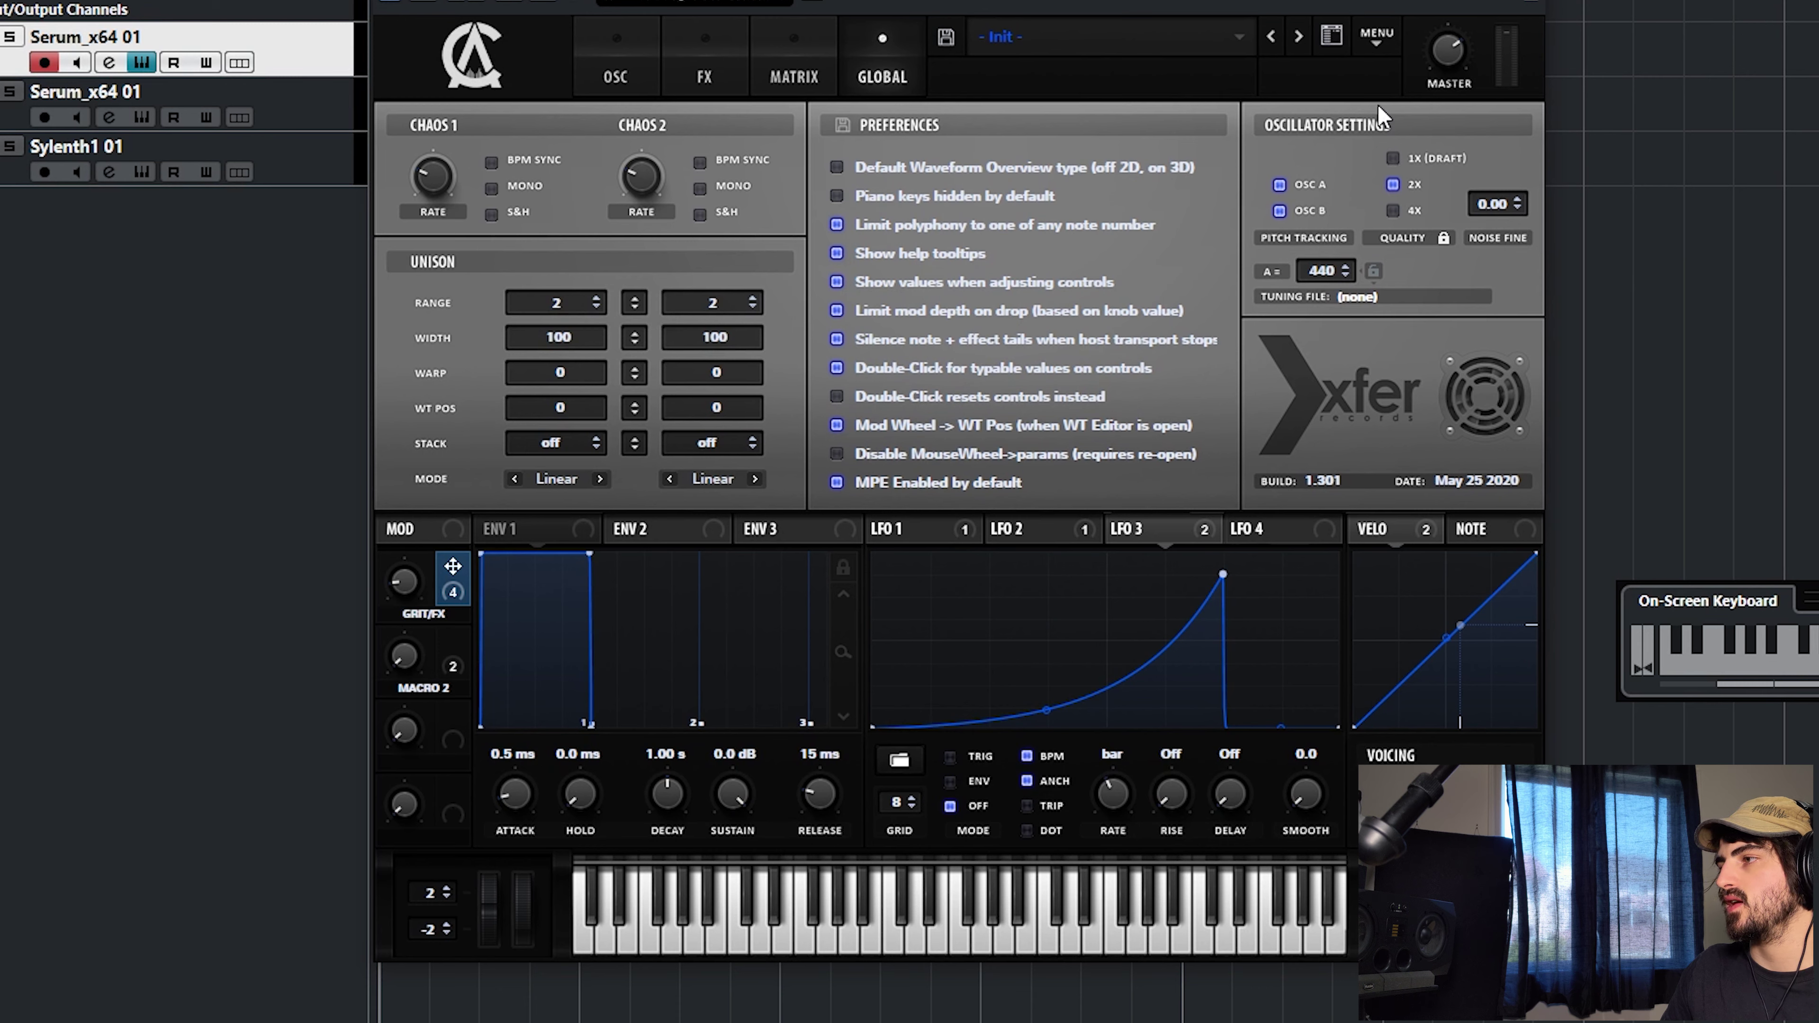
pyautogui.click(1392, 159)
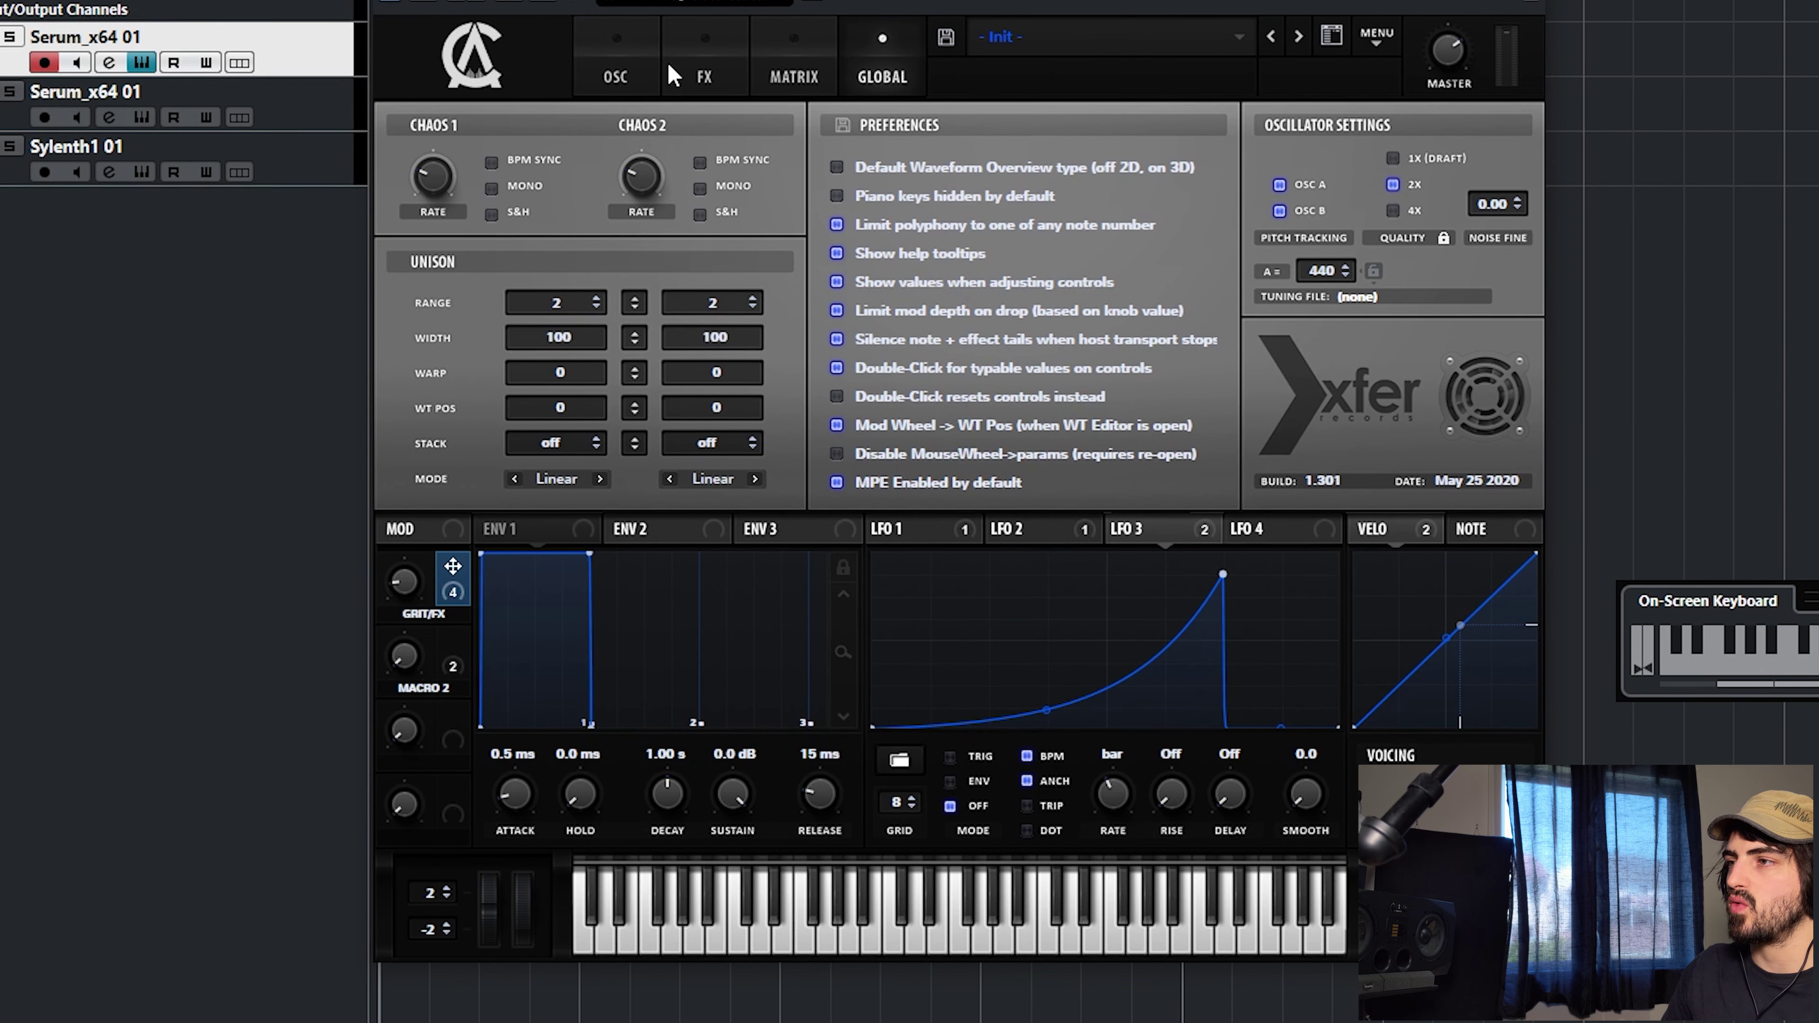
pyautogui.click(615, 68)
pyautogui.click(715, 67)
pyautogui.click(605, 58)
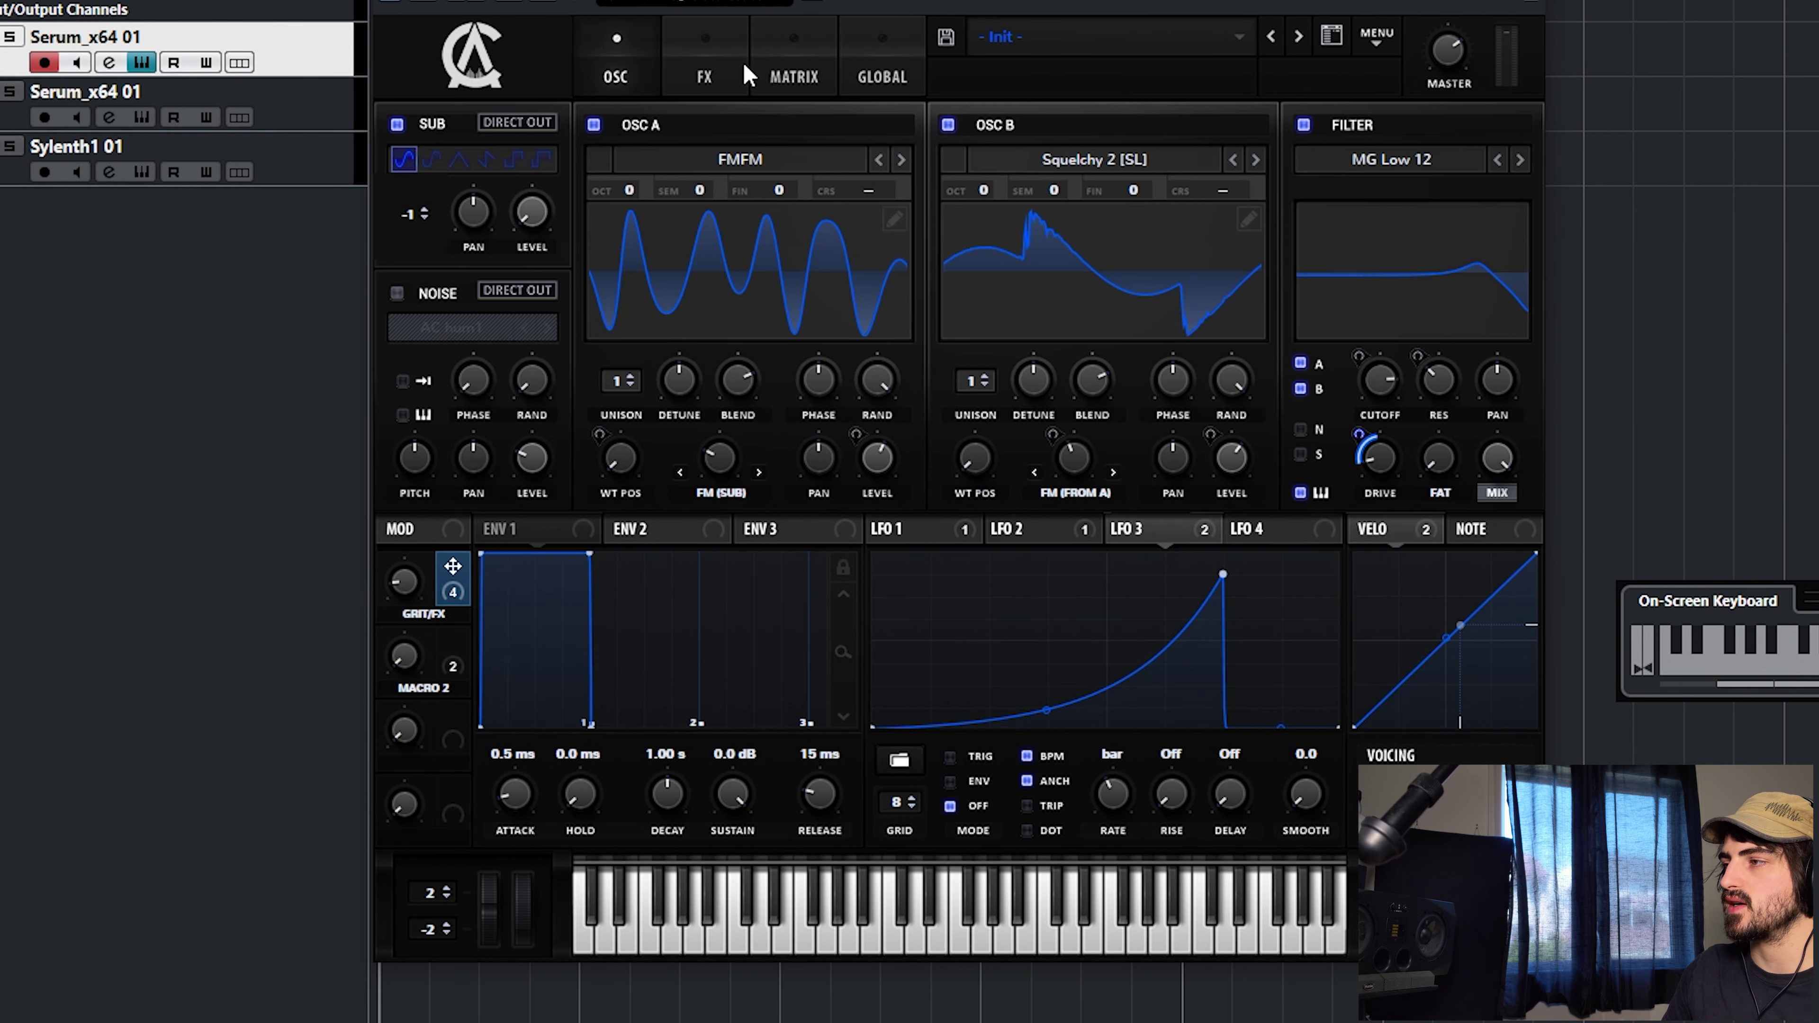
pyautogui.click(882, 76)
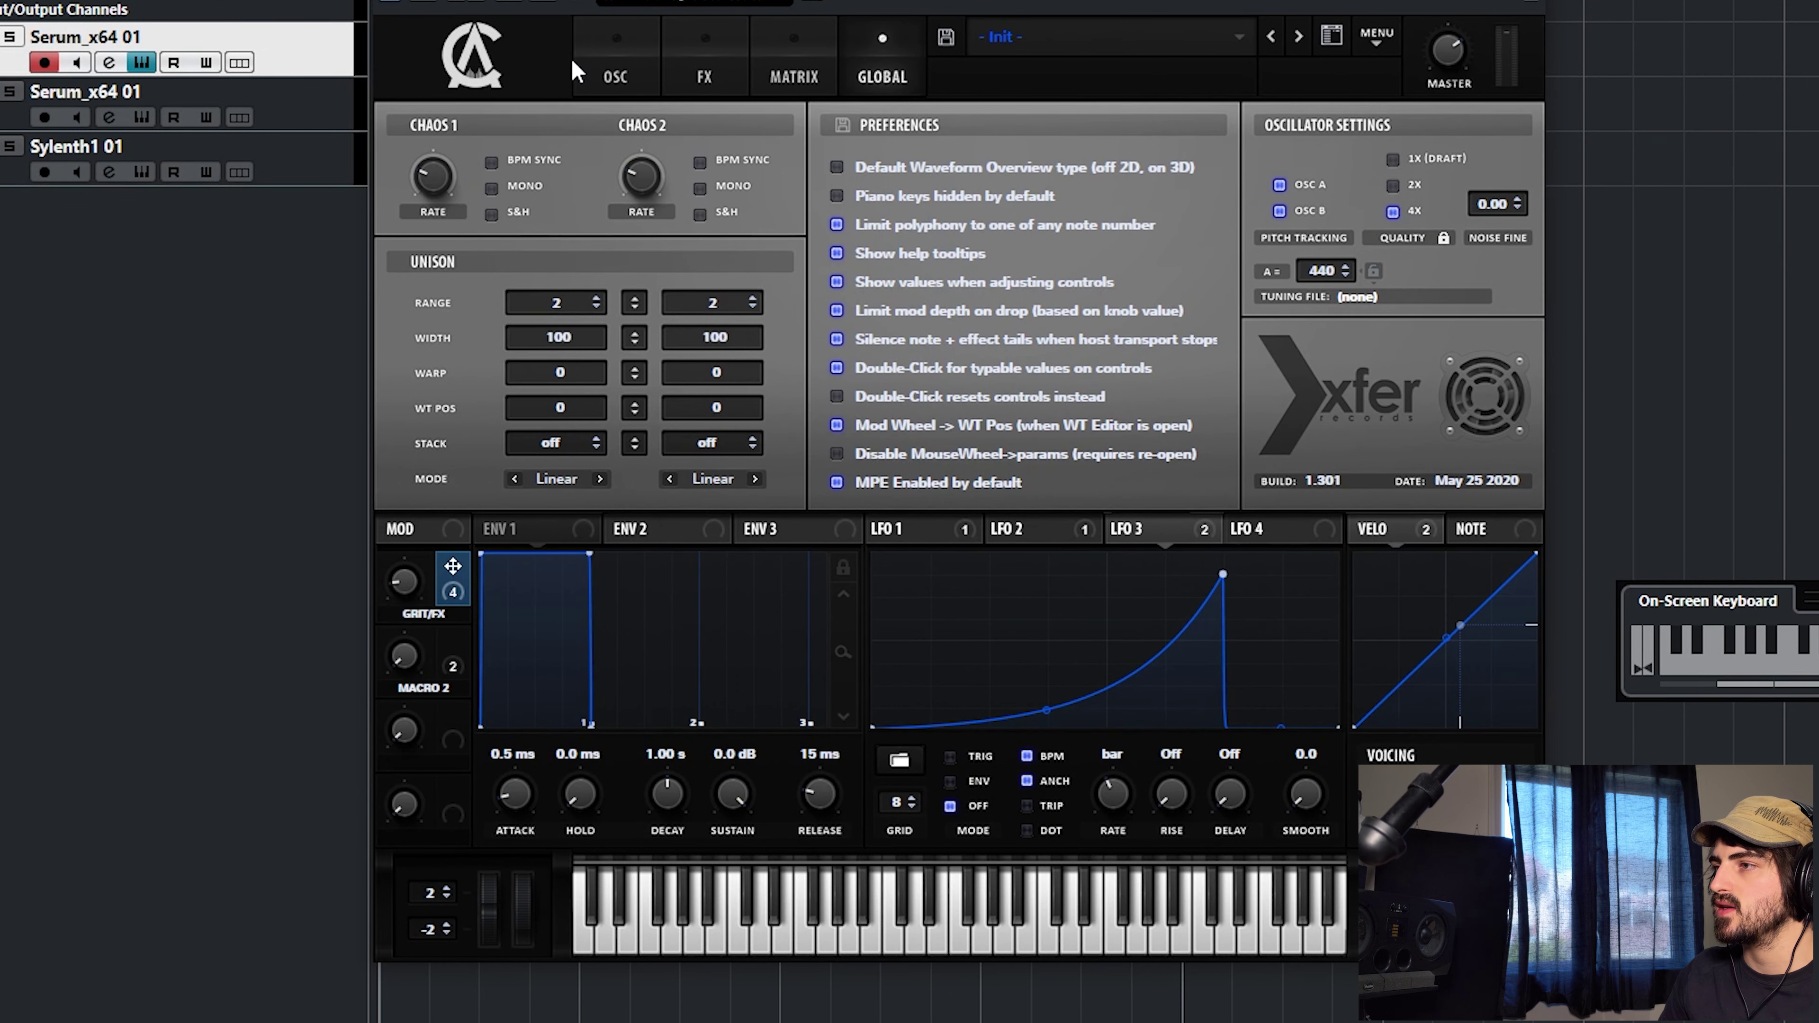
# - Try the Air Can 2 sample in the noise oscillator, and switch the noise off again
pyautogui.click(628, 61)
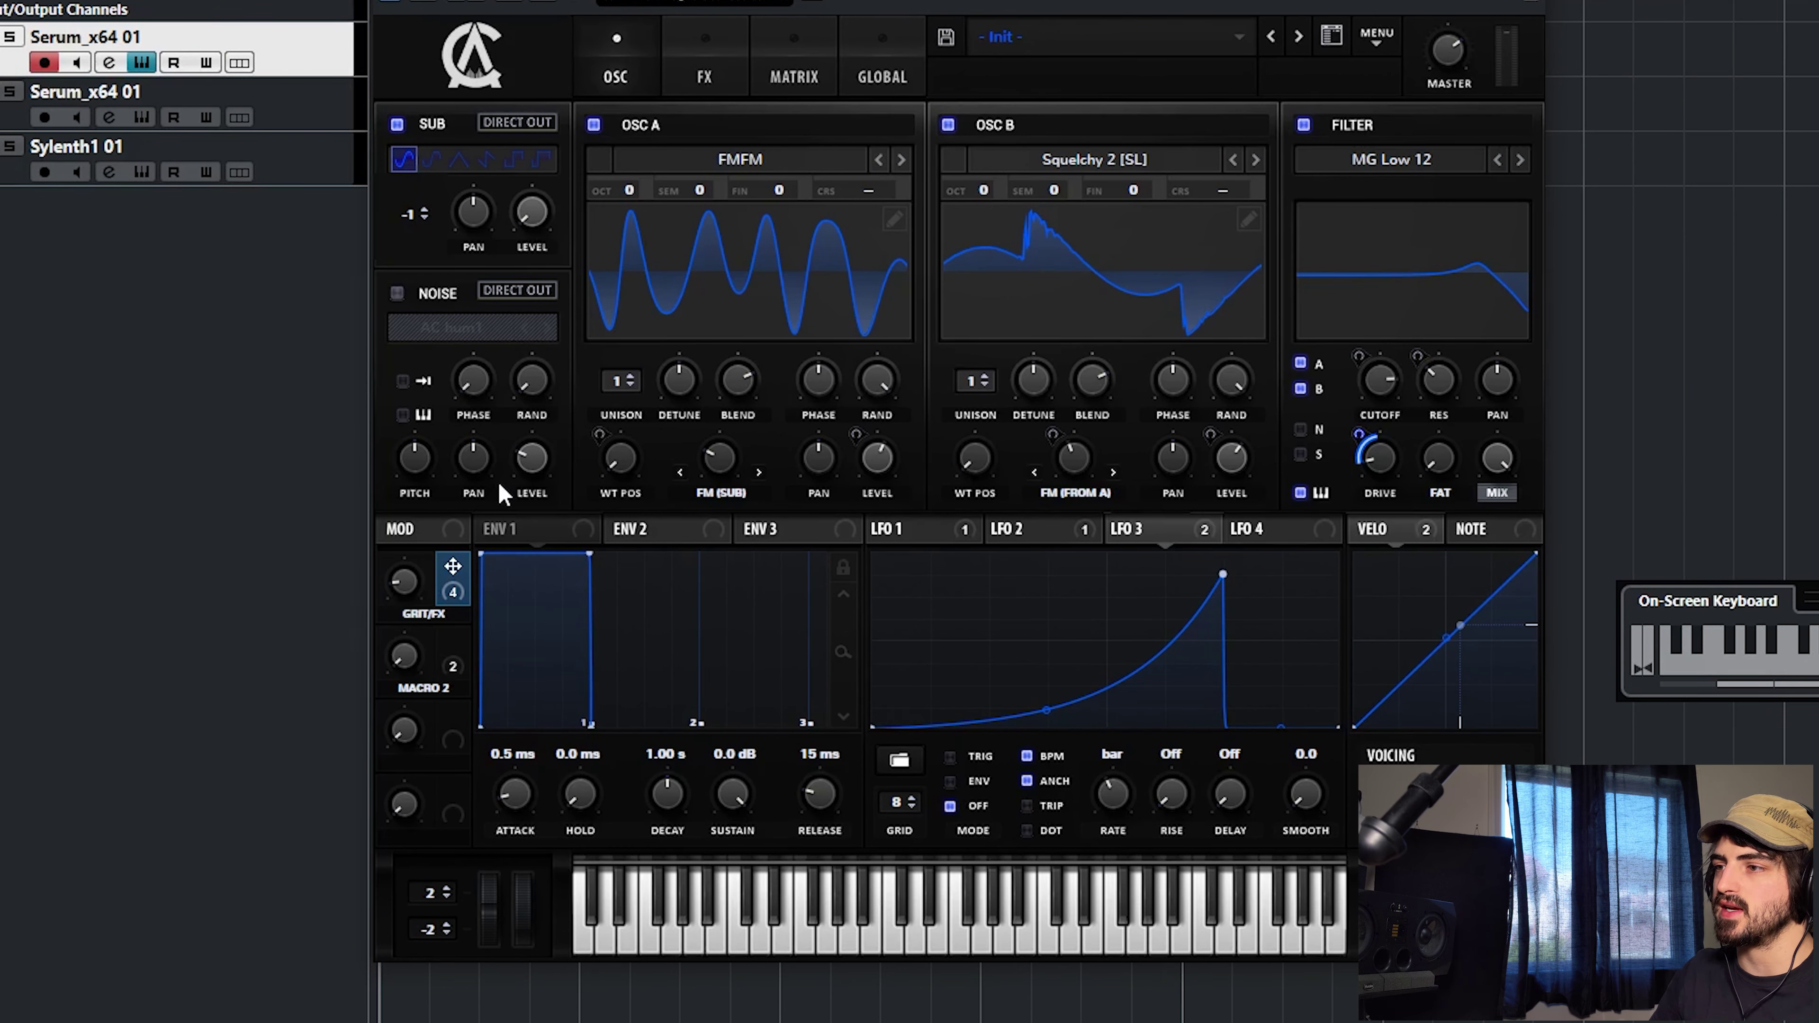
pyautogui.click(700, 59)
pyautogui.click(800, 62)
pyautogui.click(704, 71)
pyautogui.scroll(-2, 1516, 273)
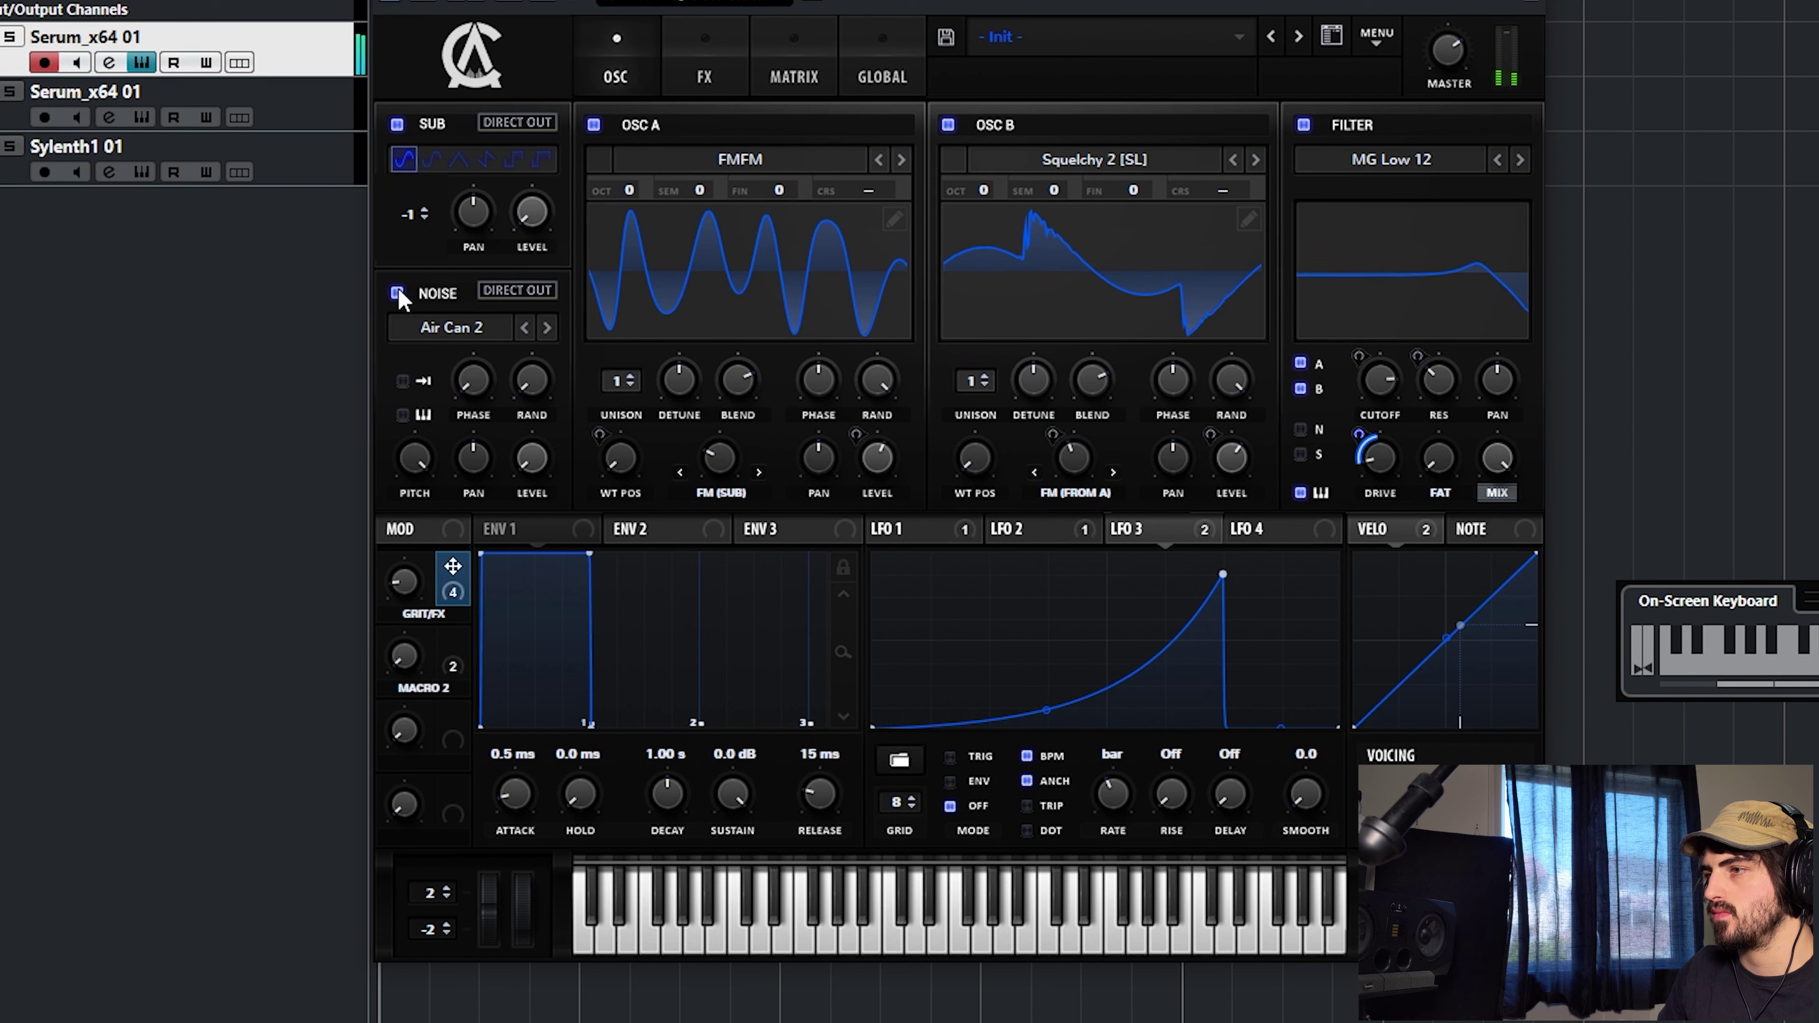
pyautogui.click(397, 294)
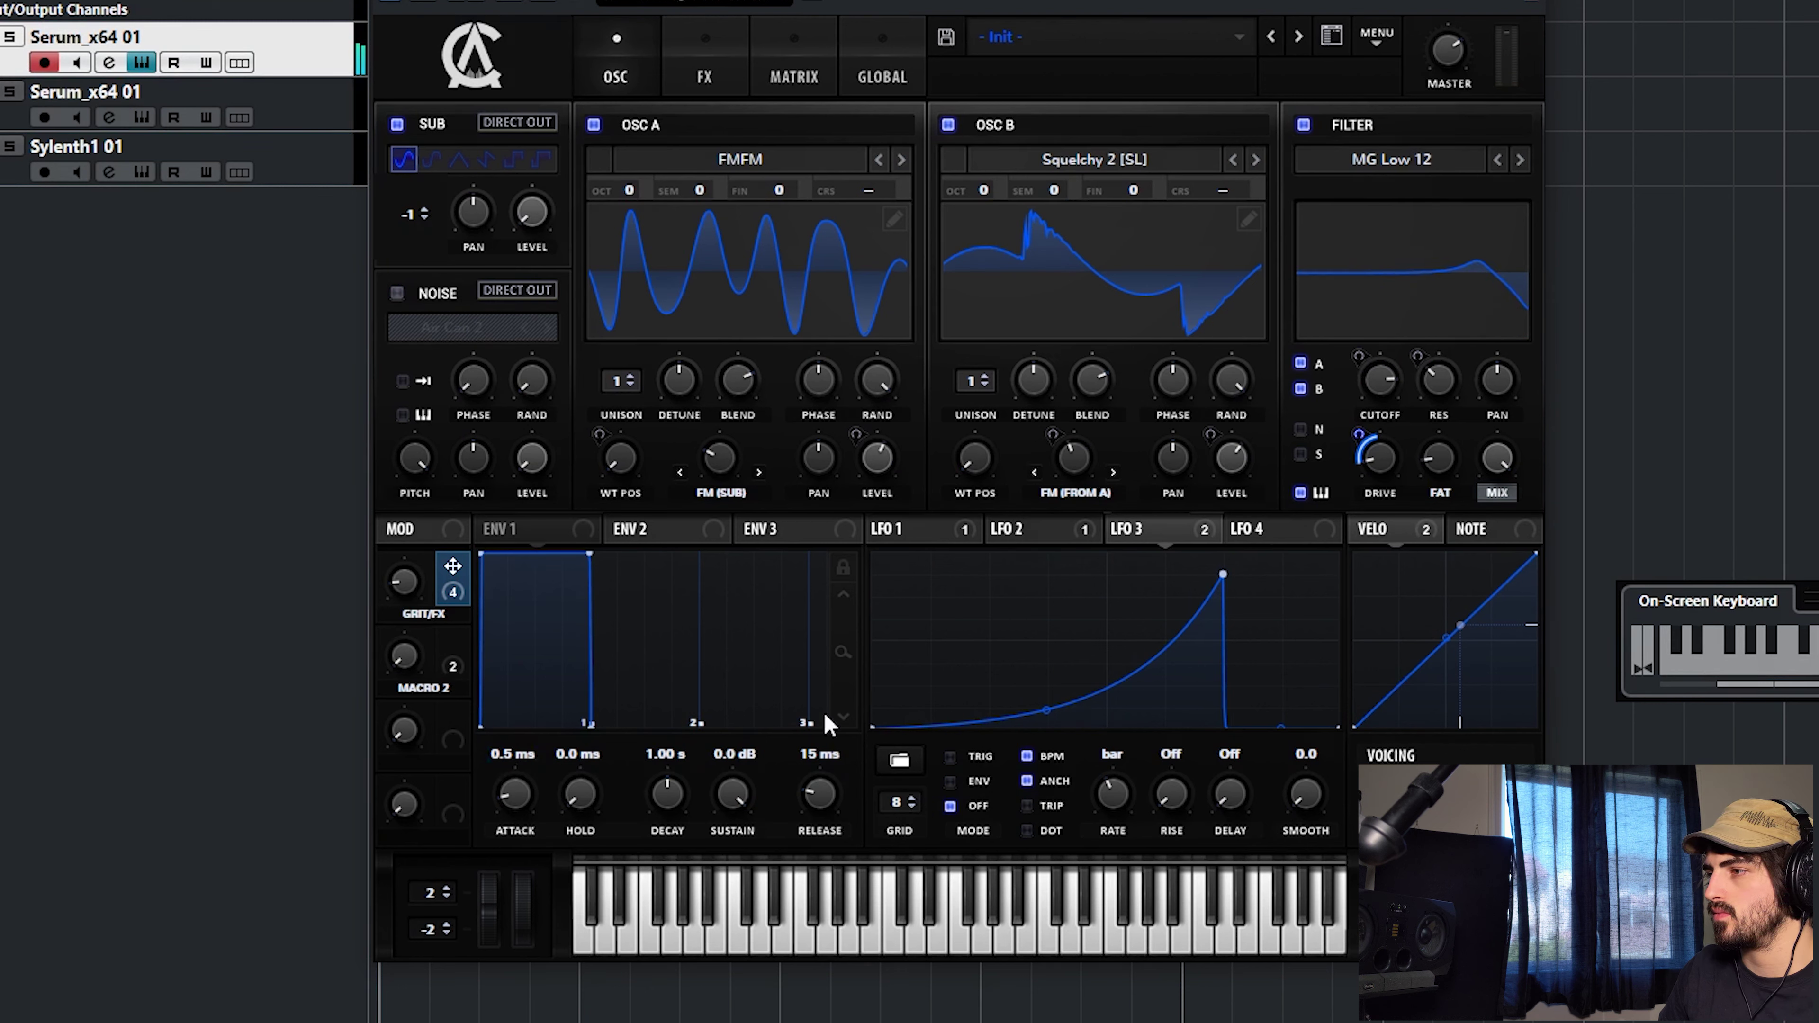
# - Select LFO 2 and assign it to the filter's Pan and to the Pan of Osc A and Osc B
pyautogui.click(1049, 534)
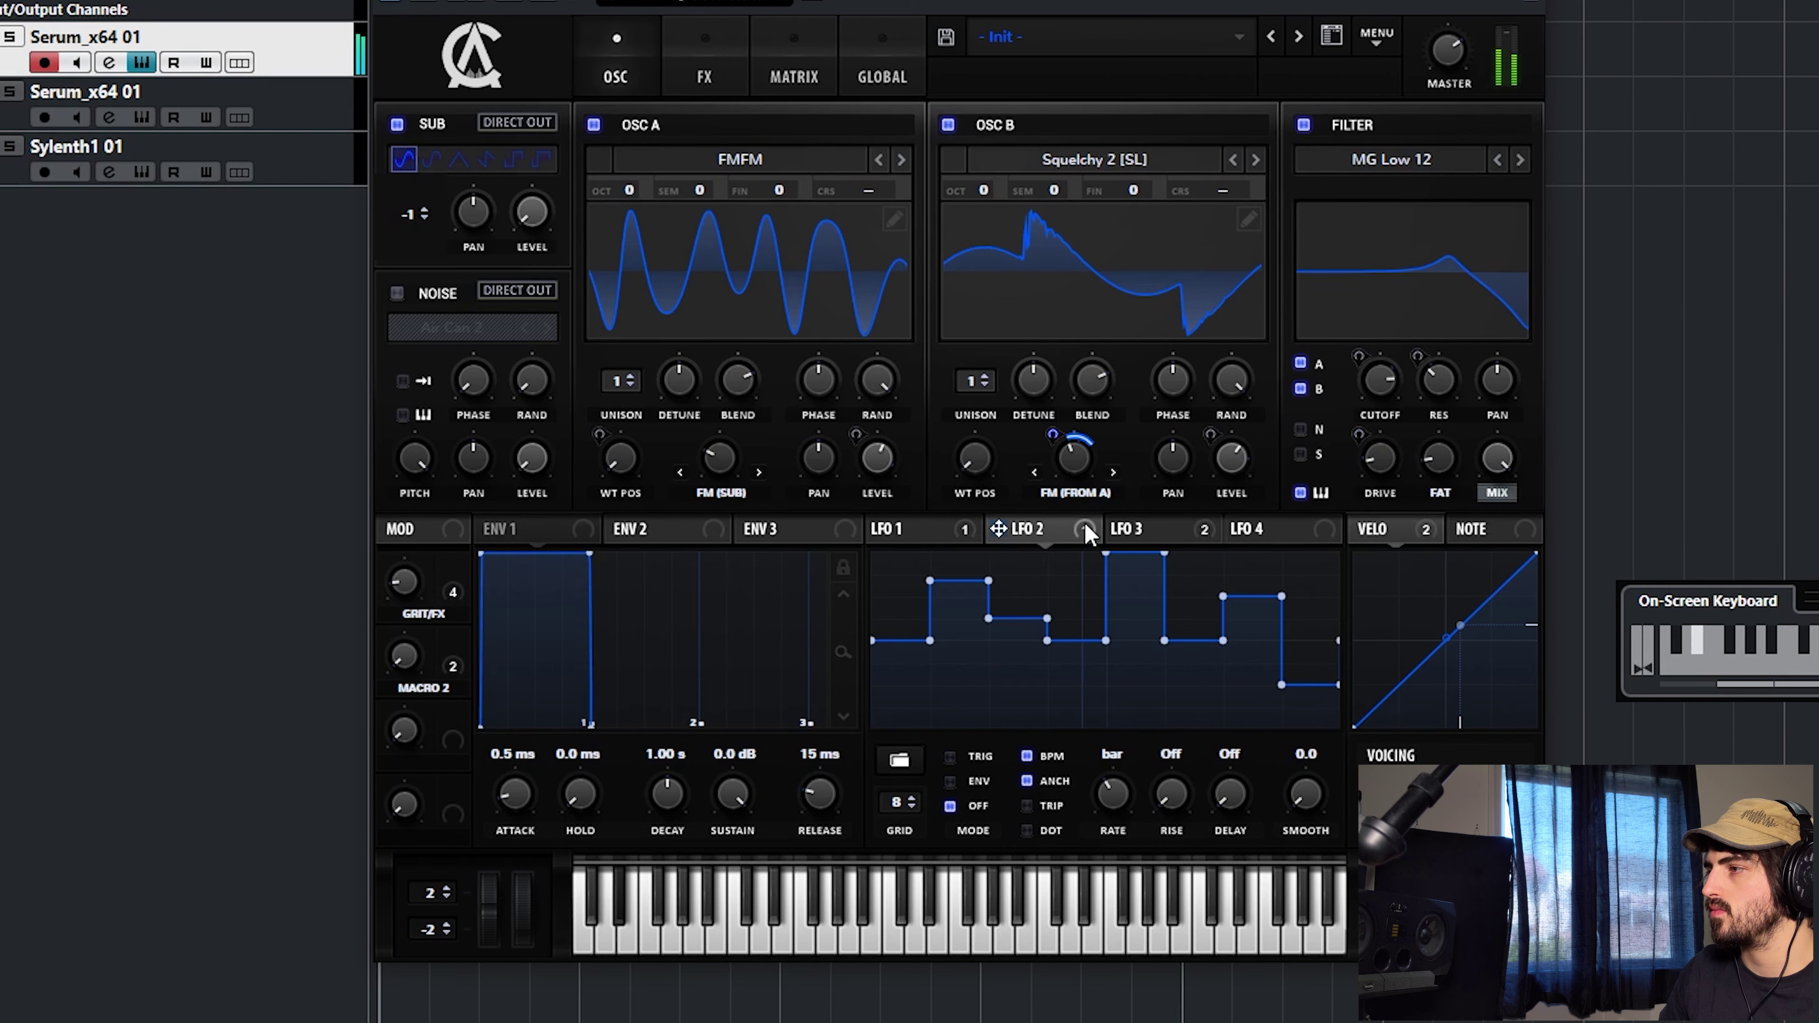
pyautogui.moveTo(1085, 526)
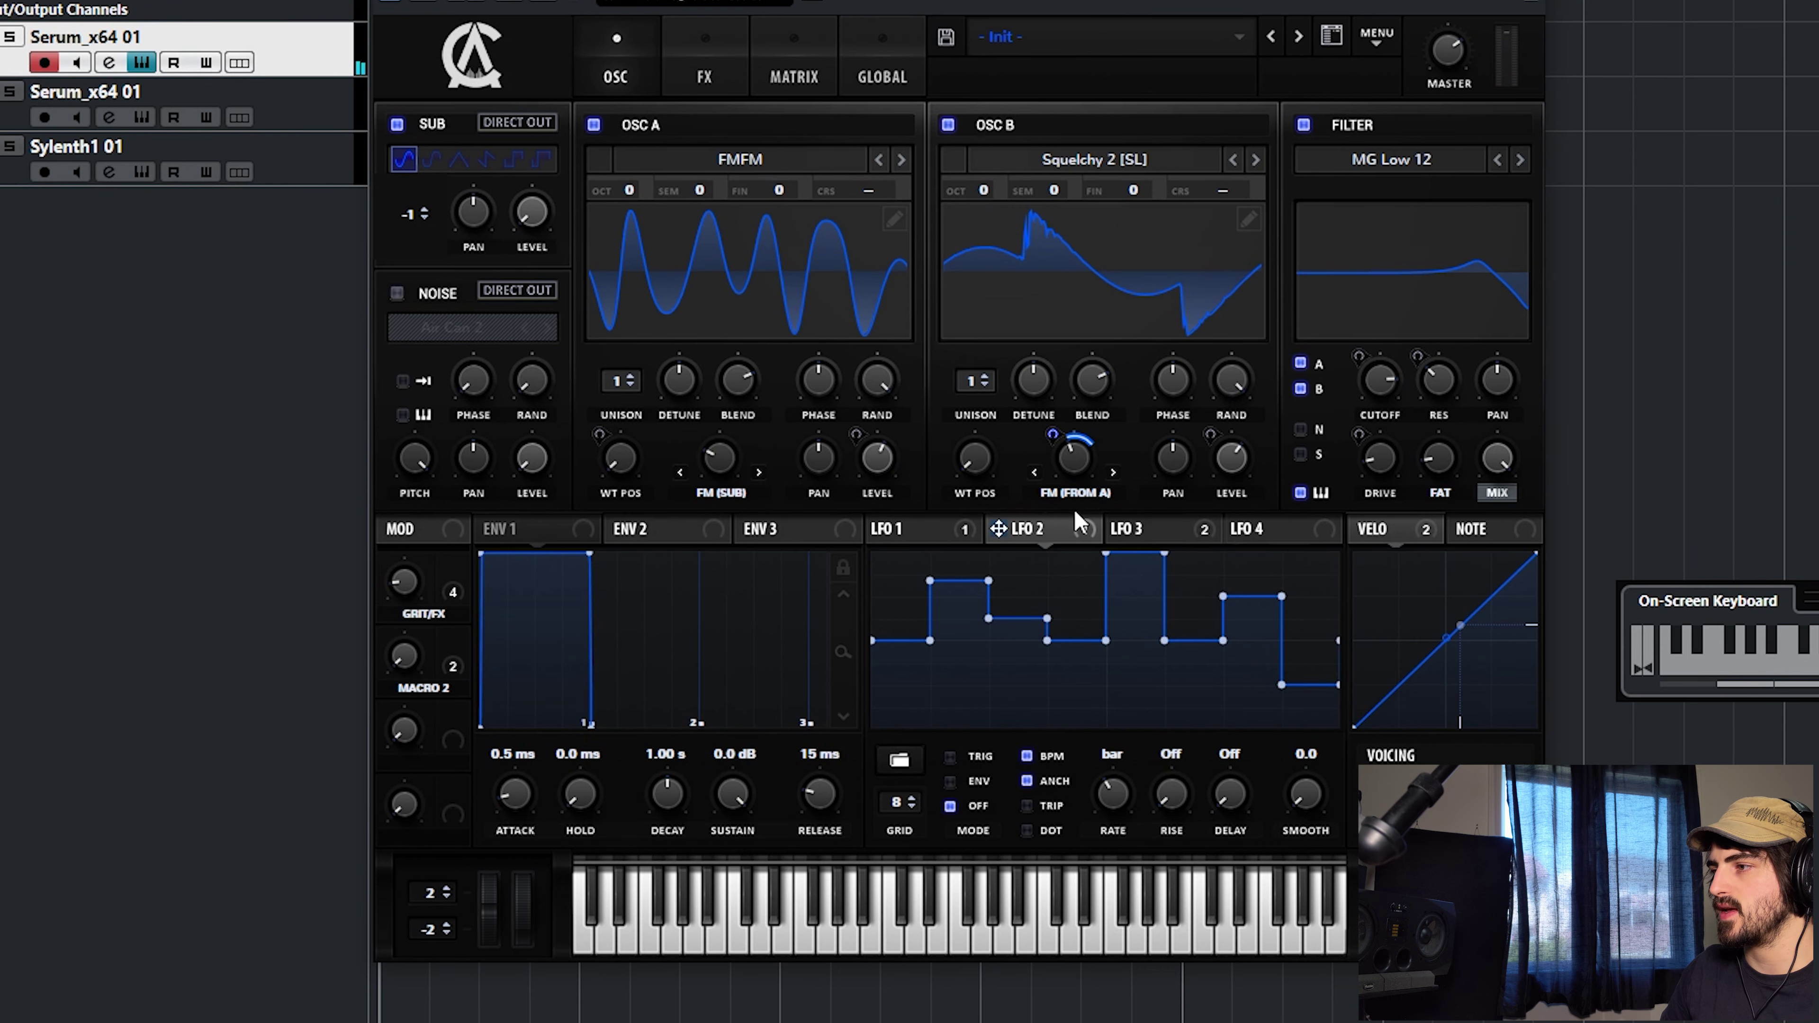
pyautogui.click(804, 72)
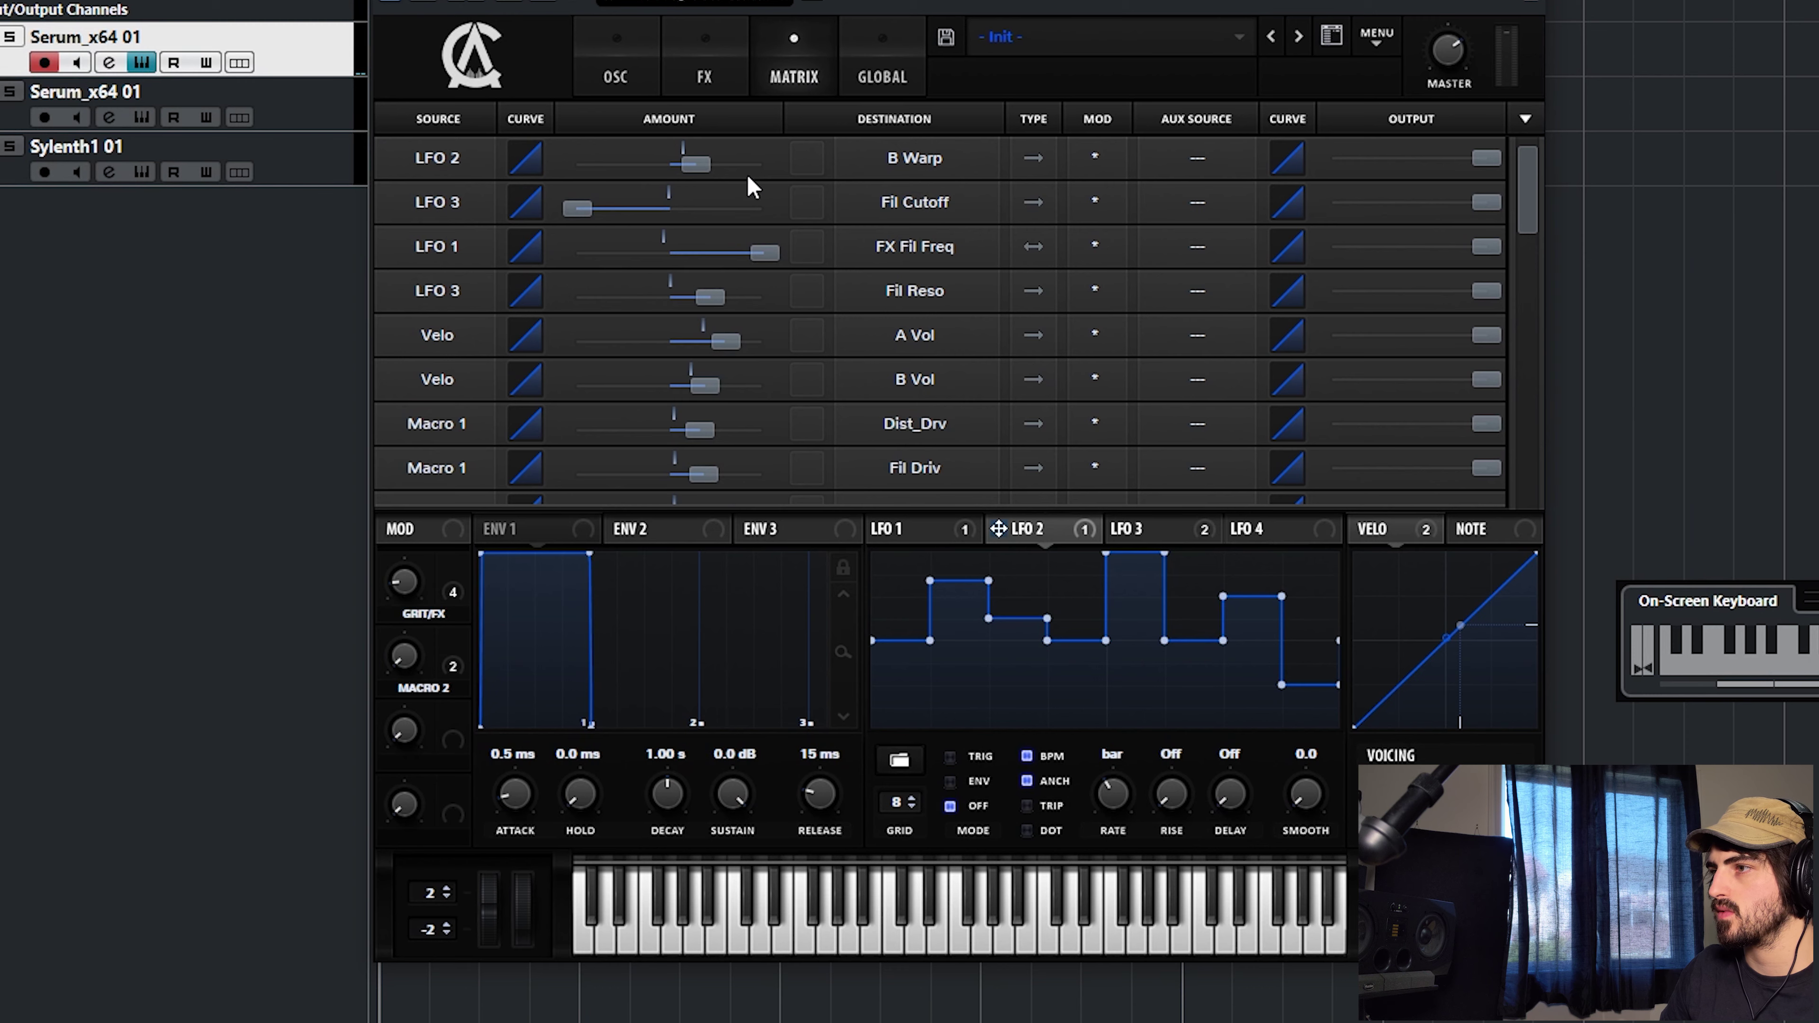
pyautogui.click(605, 80)
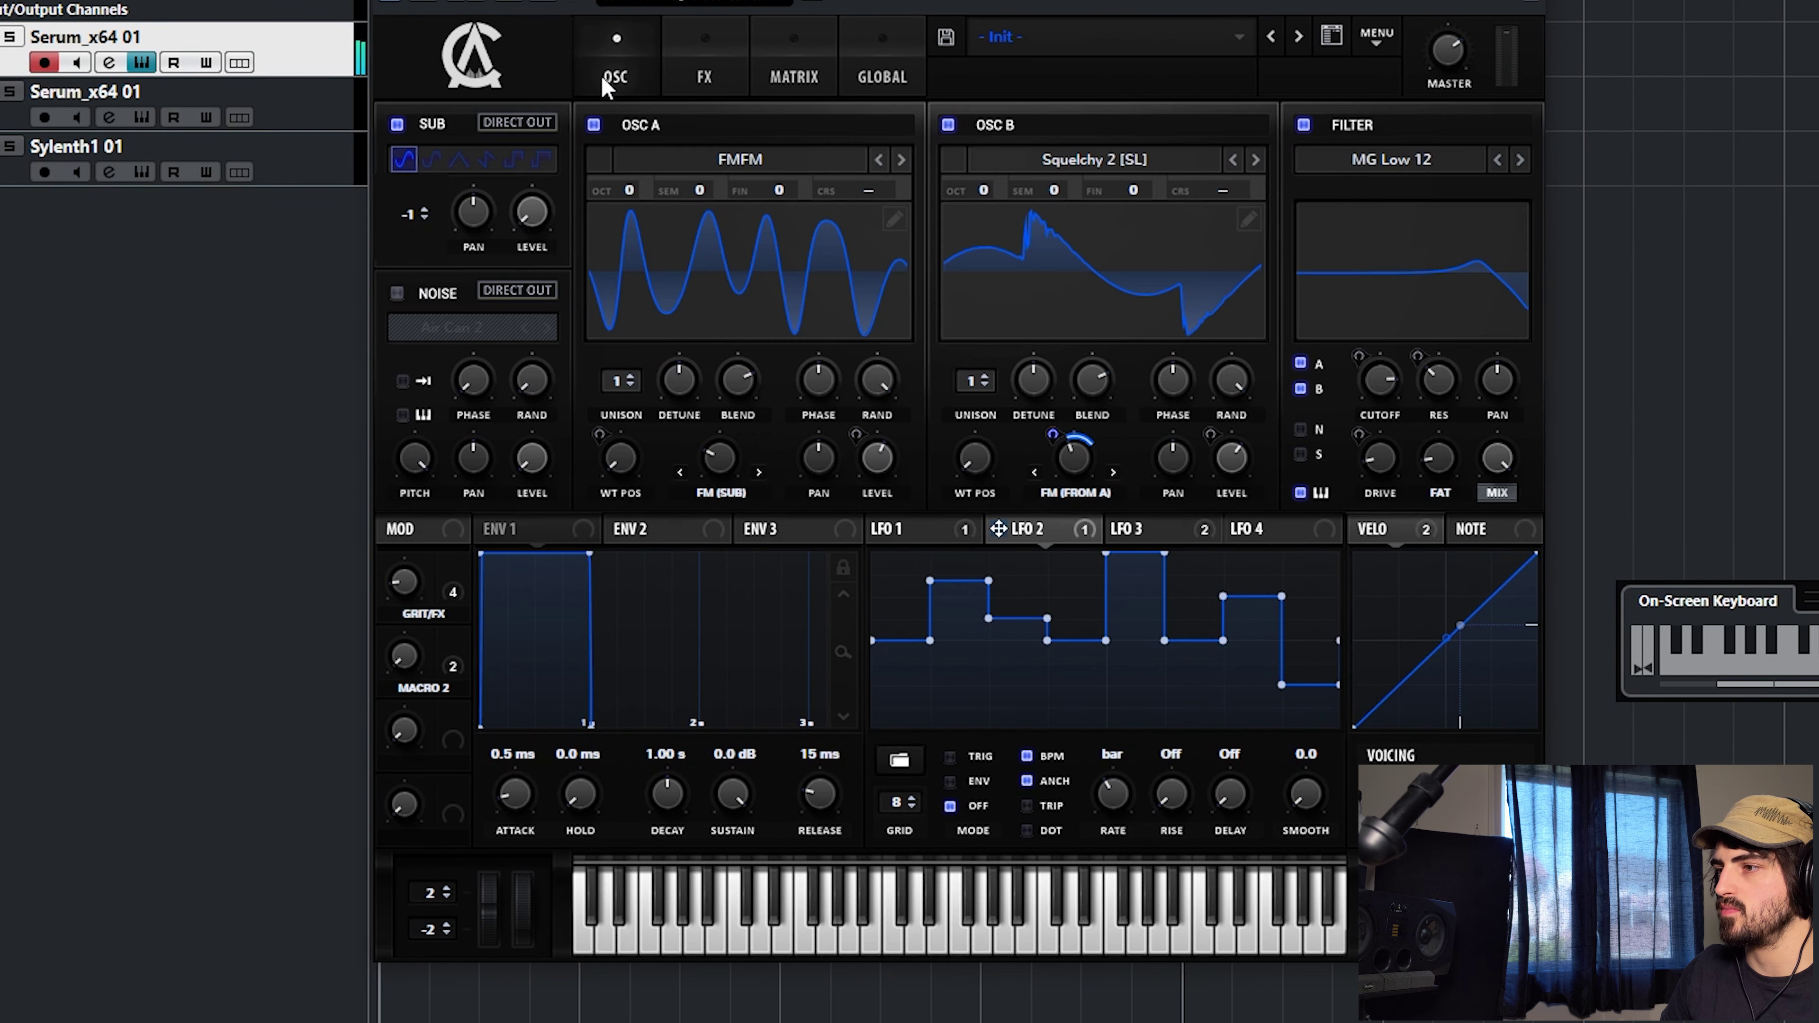
pyautogui.click(700, 71)
pyautogui.click(648, 75)
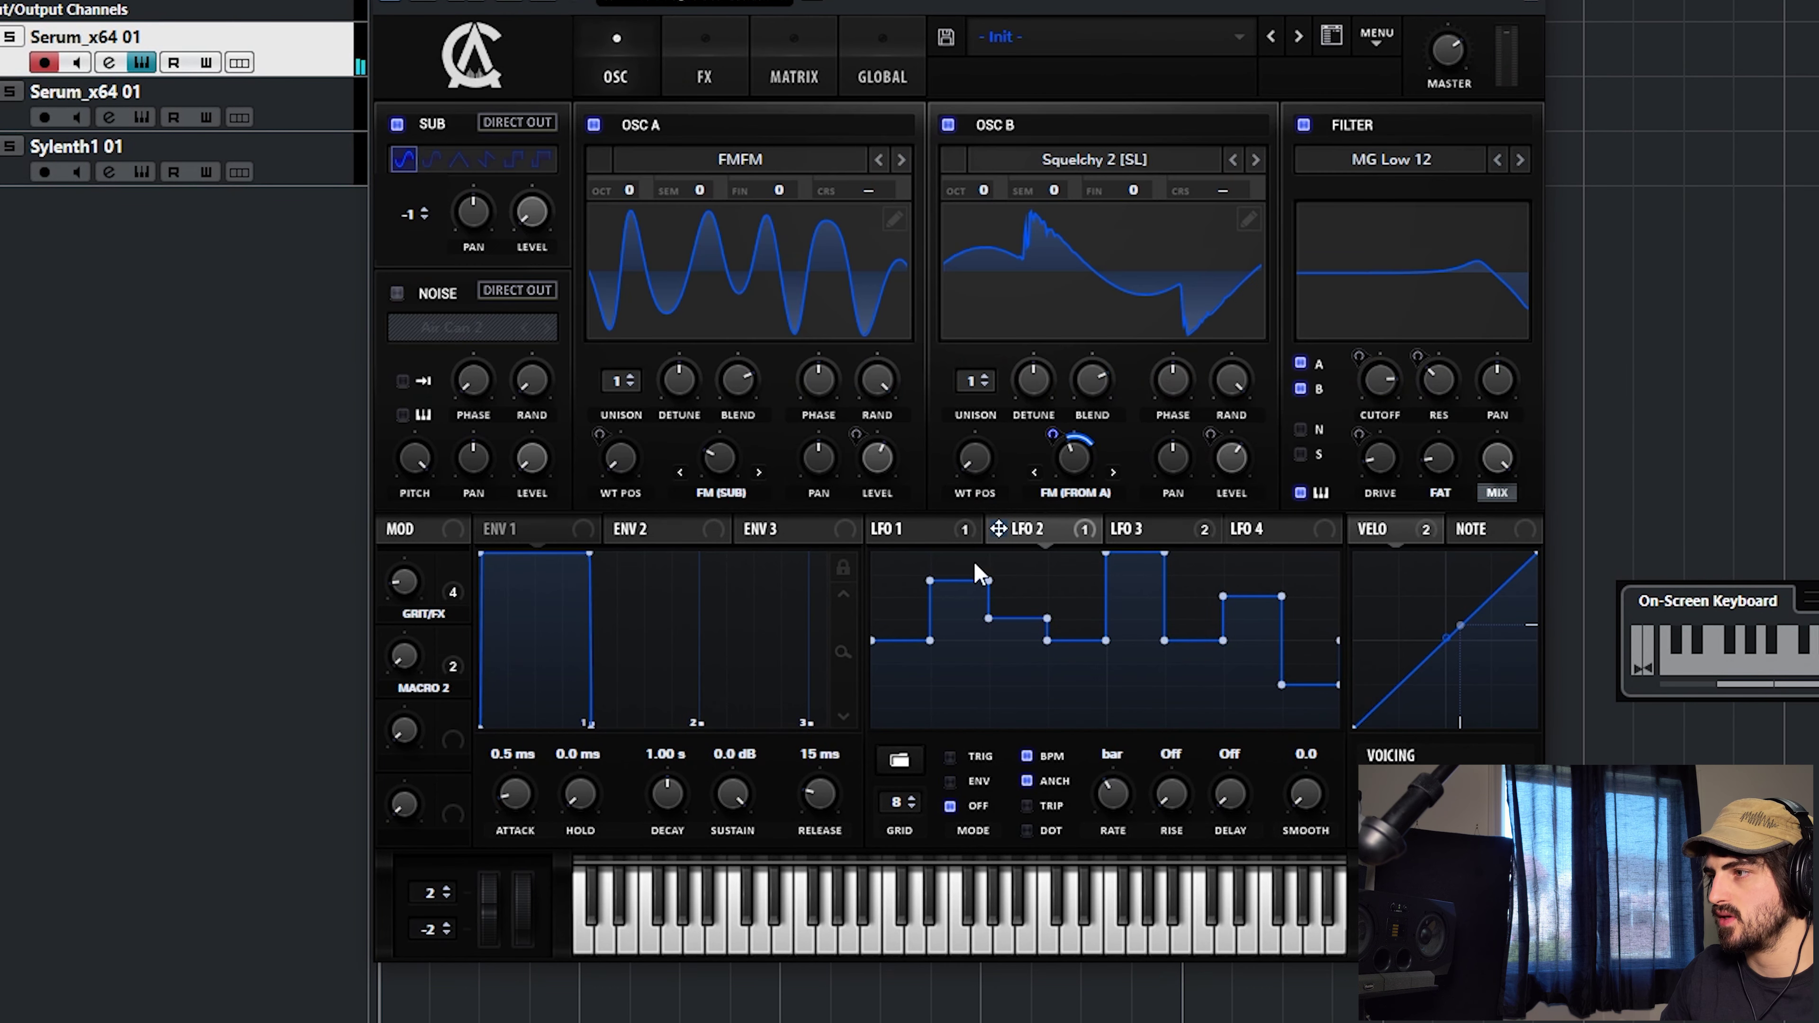
pyautogui.moveTo(1087, 528); pyautogui.dragTo(1459, 426)
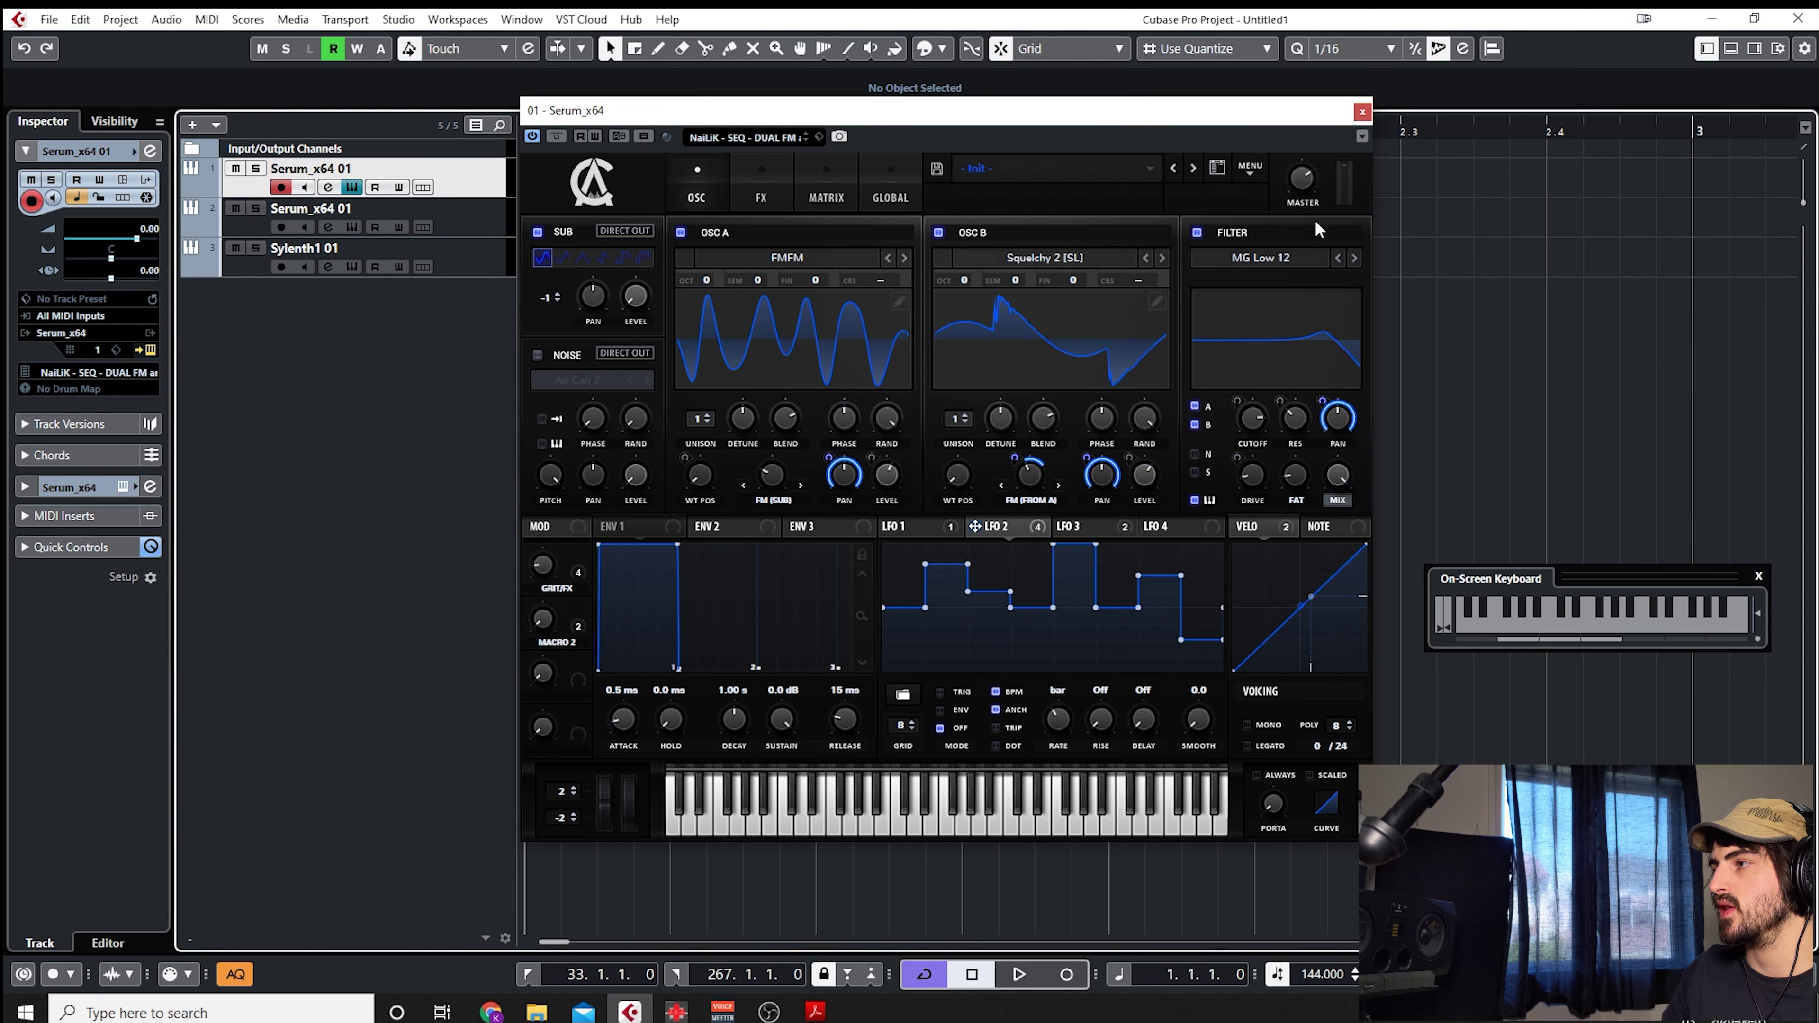
# - Play a note and toggle Mono voicing on and off to compare it with polyphonic playing
pyautogui.moveTo(1309, 178)
pyautogui.mouseDown()
pyautogui.moveTo(1296, 16)
pyautogui.moveTo(1285, 179)
pyautogui.mouseUp()
pyautogui.press('3')
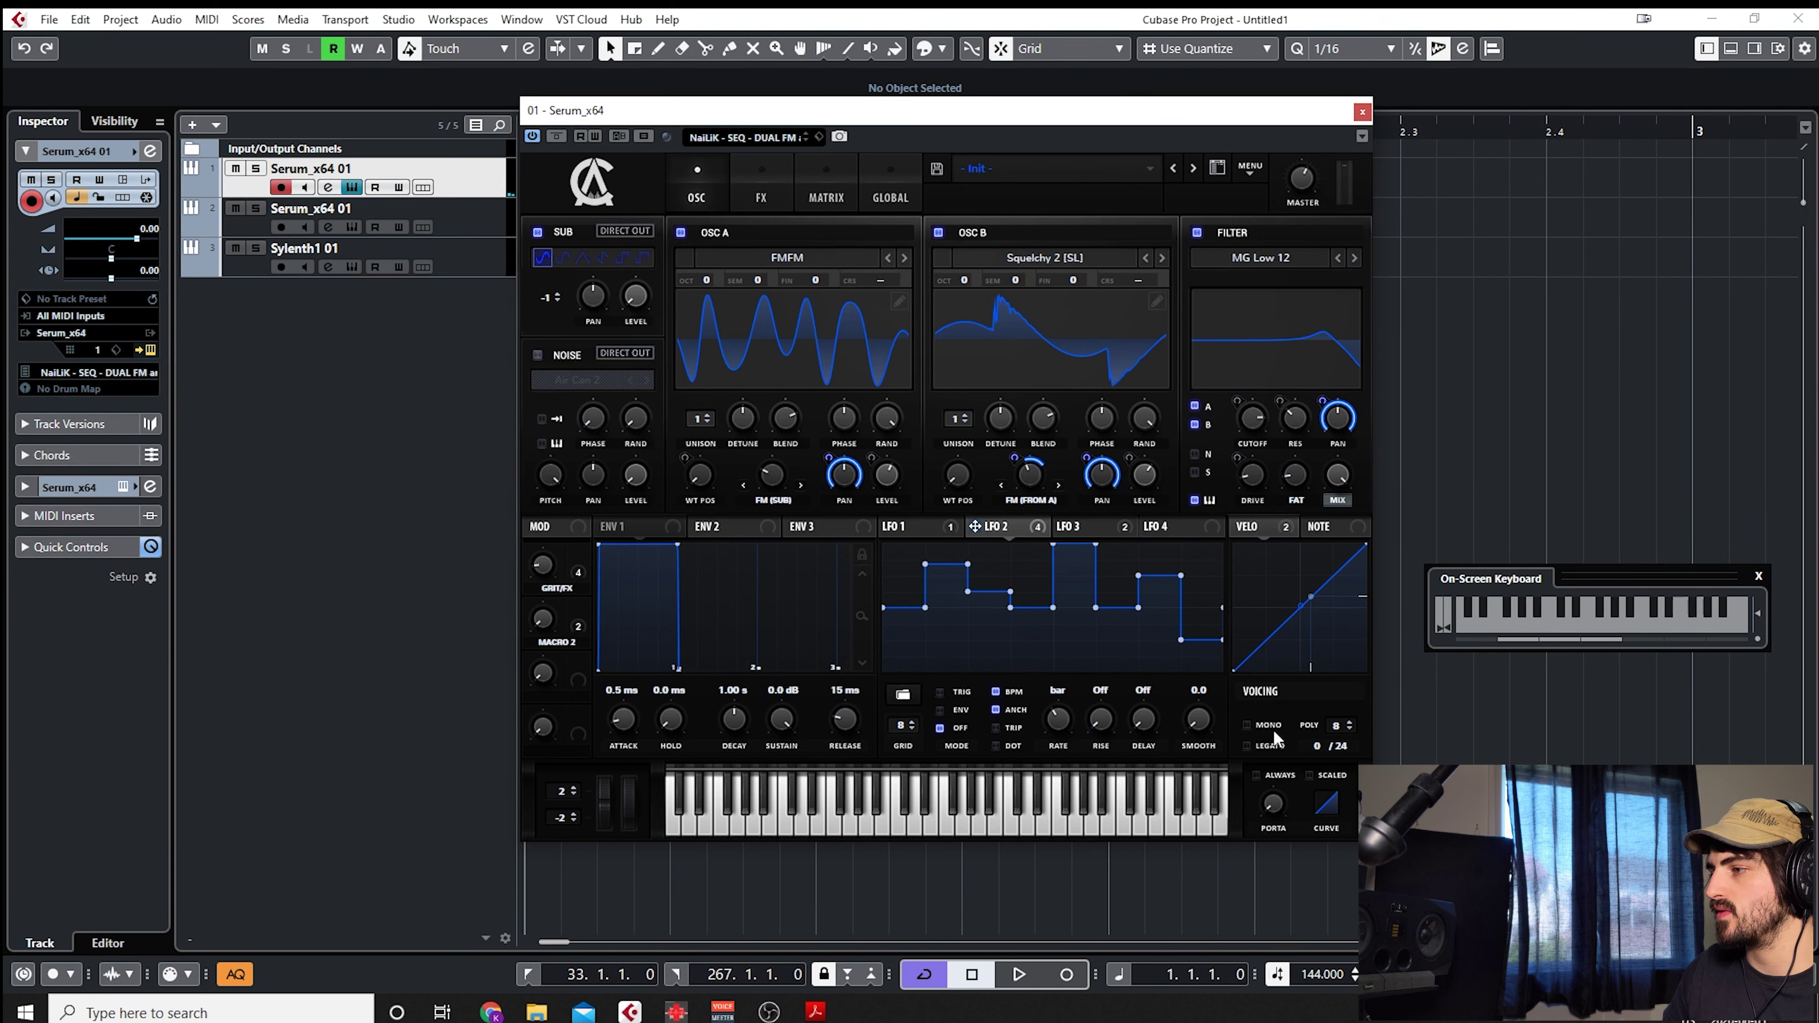
pyautogui.click(1244, 726)
pyautogui.click(1244, 726)
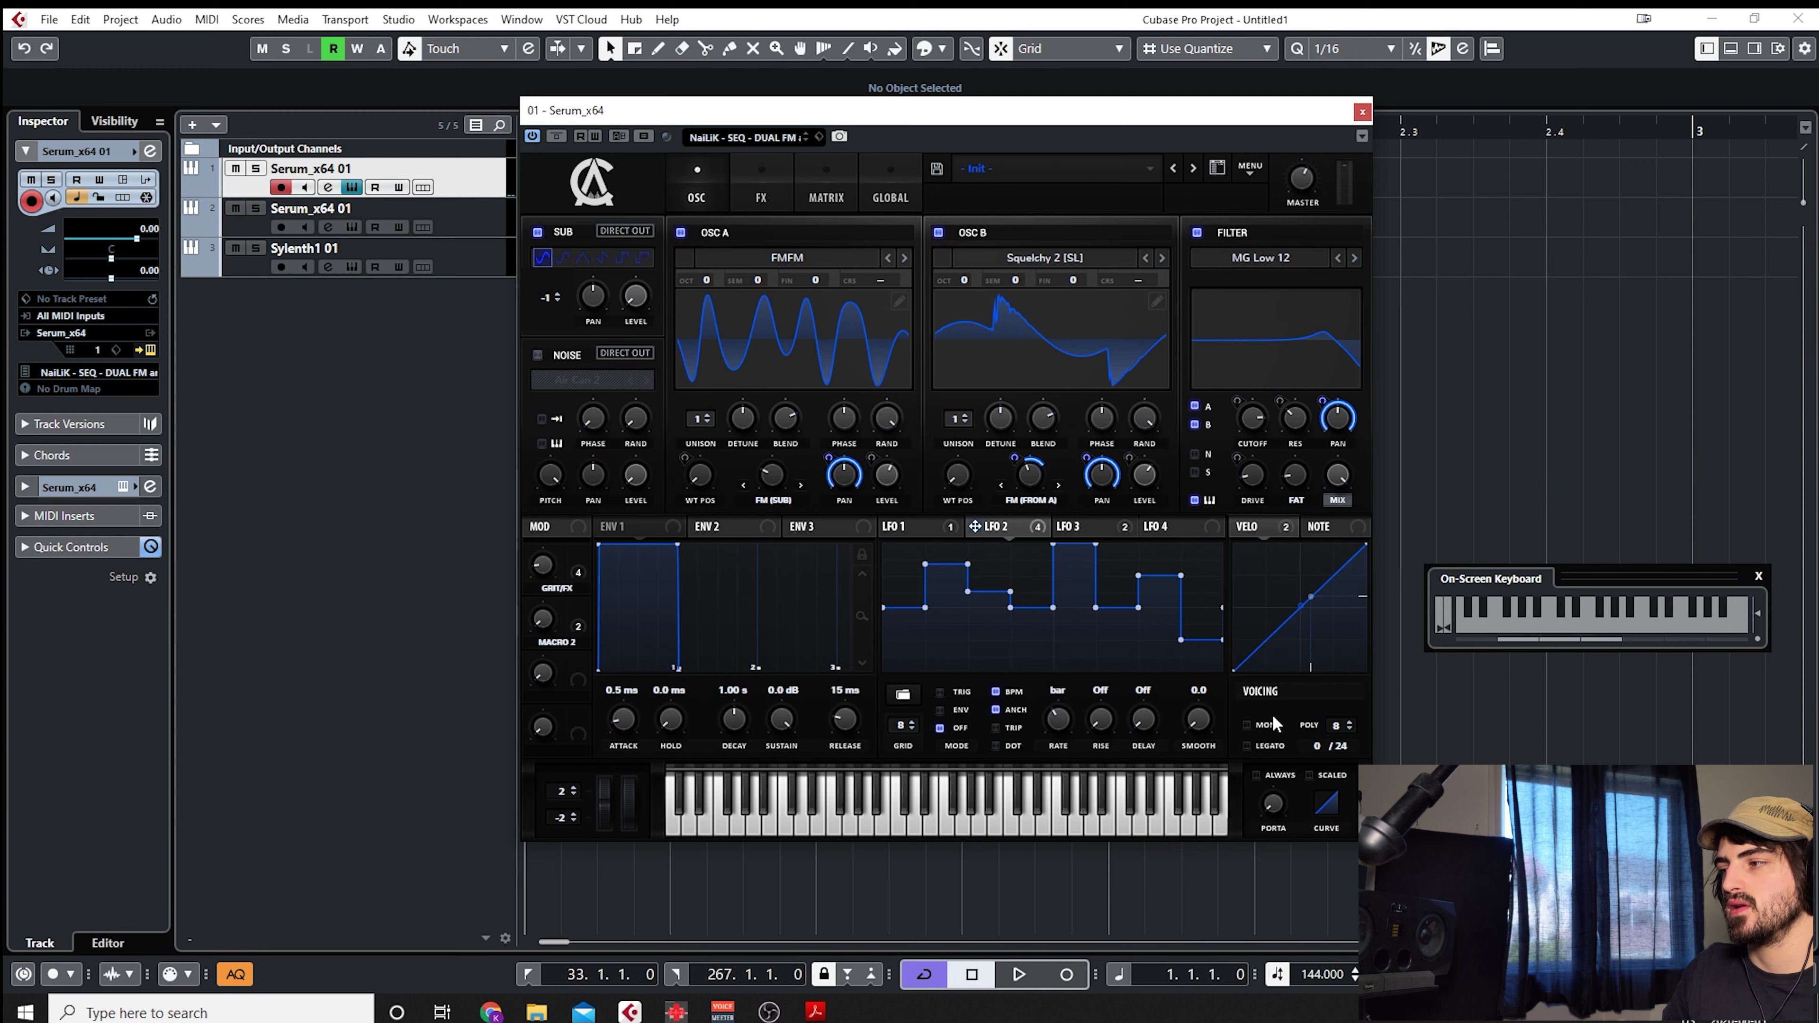
pyautogui.click(1247, 728)
pyautogui.click(1247, 728)
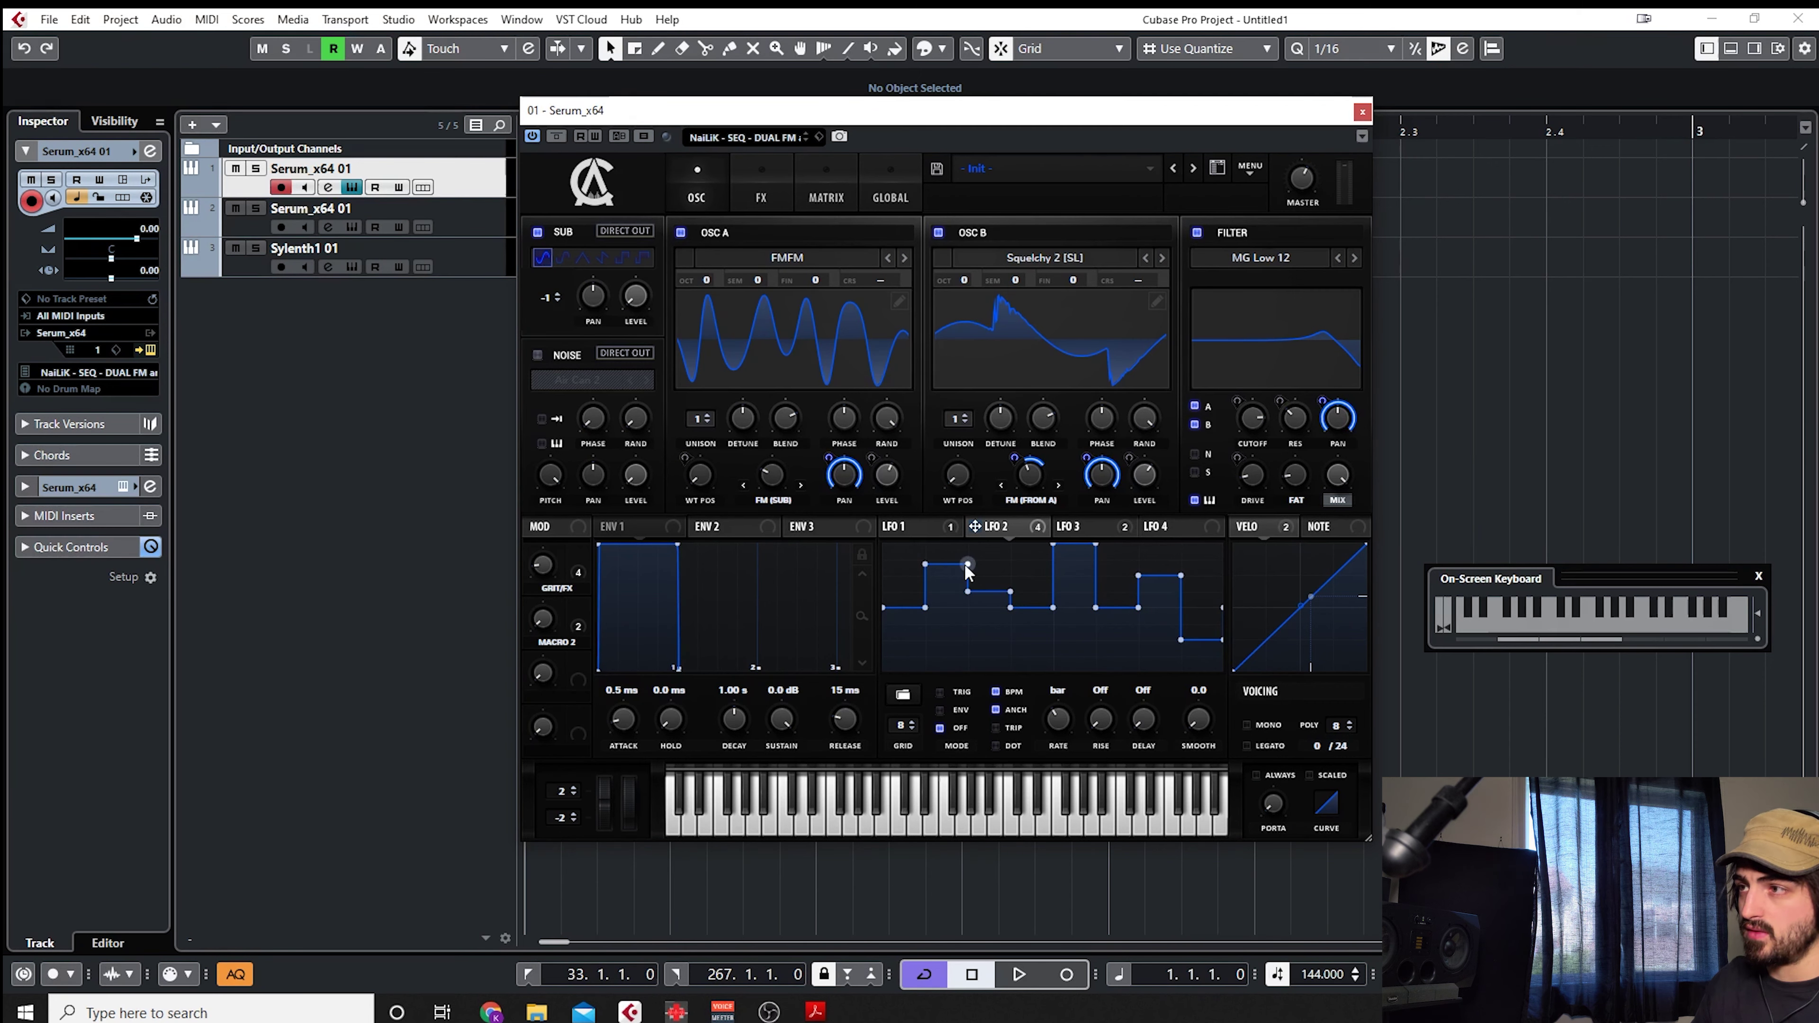
# - Enable the EQ effect and reorder the effects so the chain ends with Filter, Compressor, EQ and Reverb
pyautogui.click(772, 190)
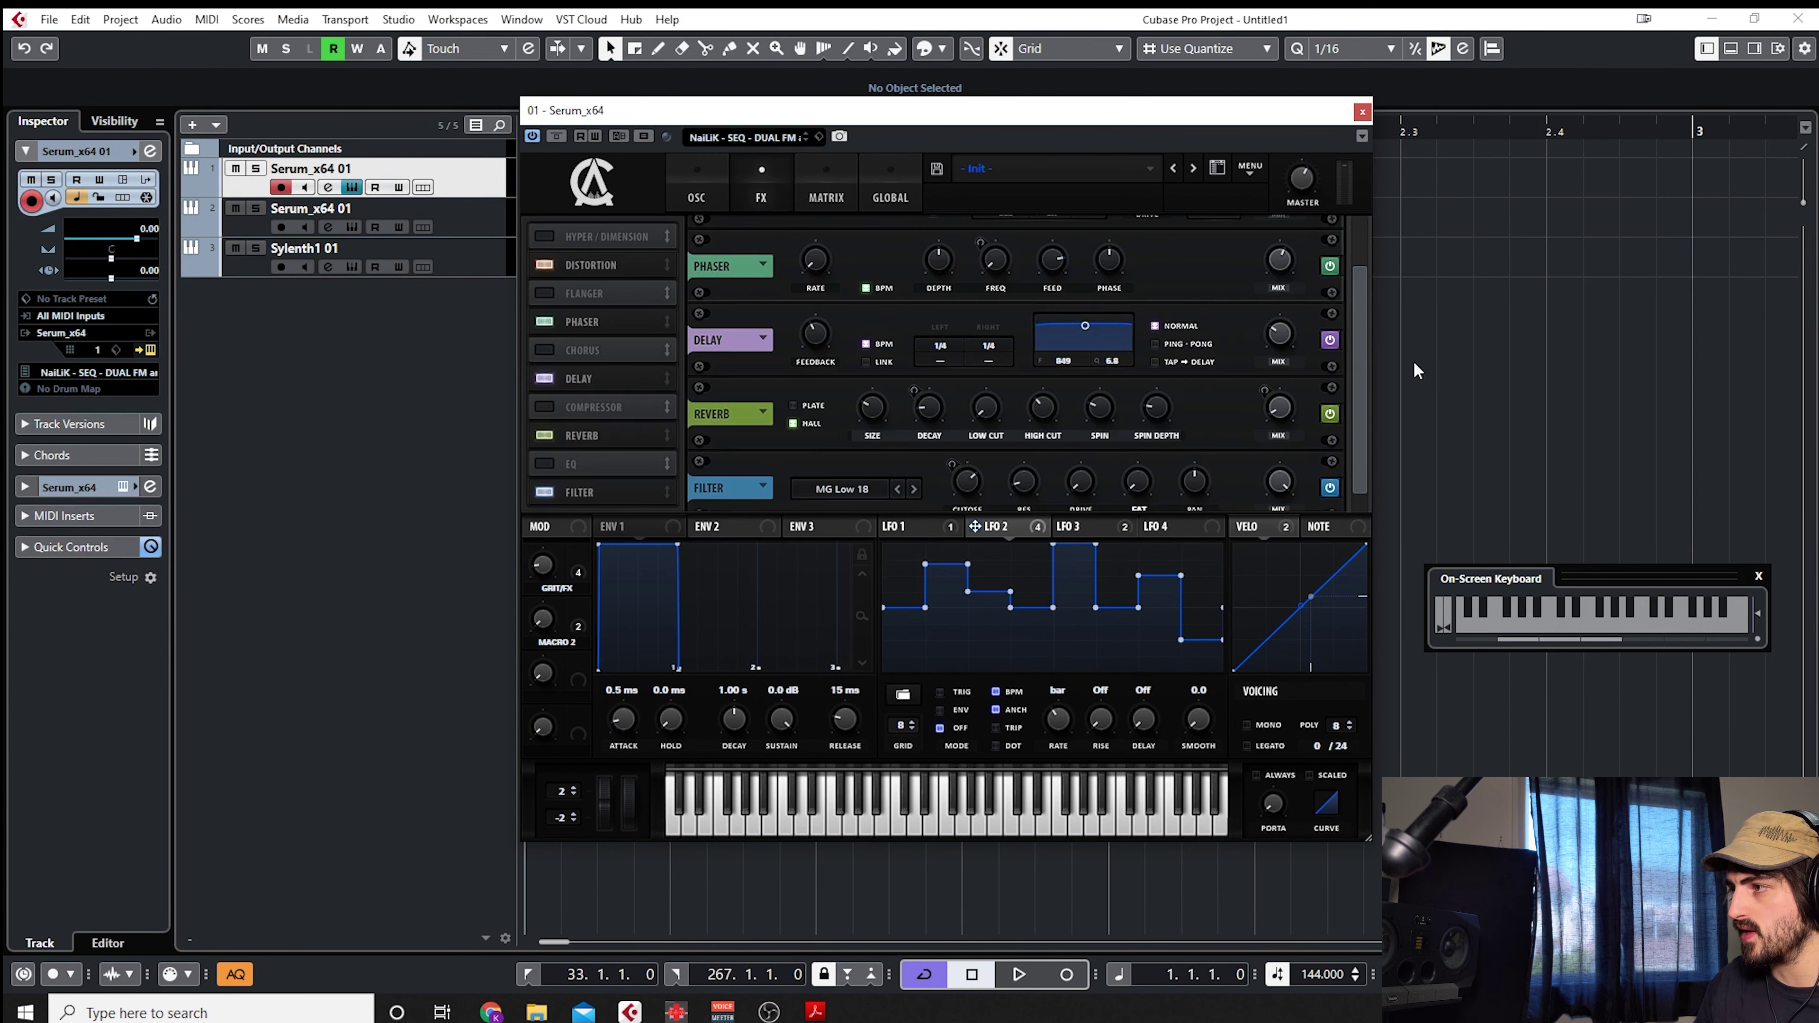
pyautogui.scroll(-1, 1365, 412)
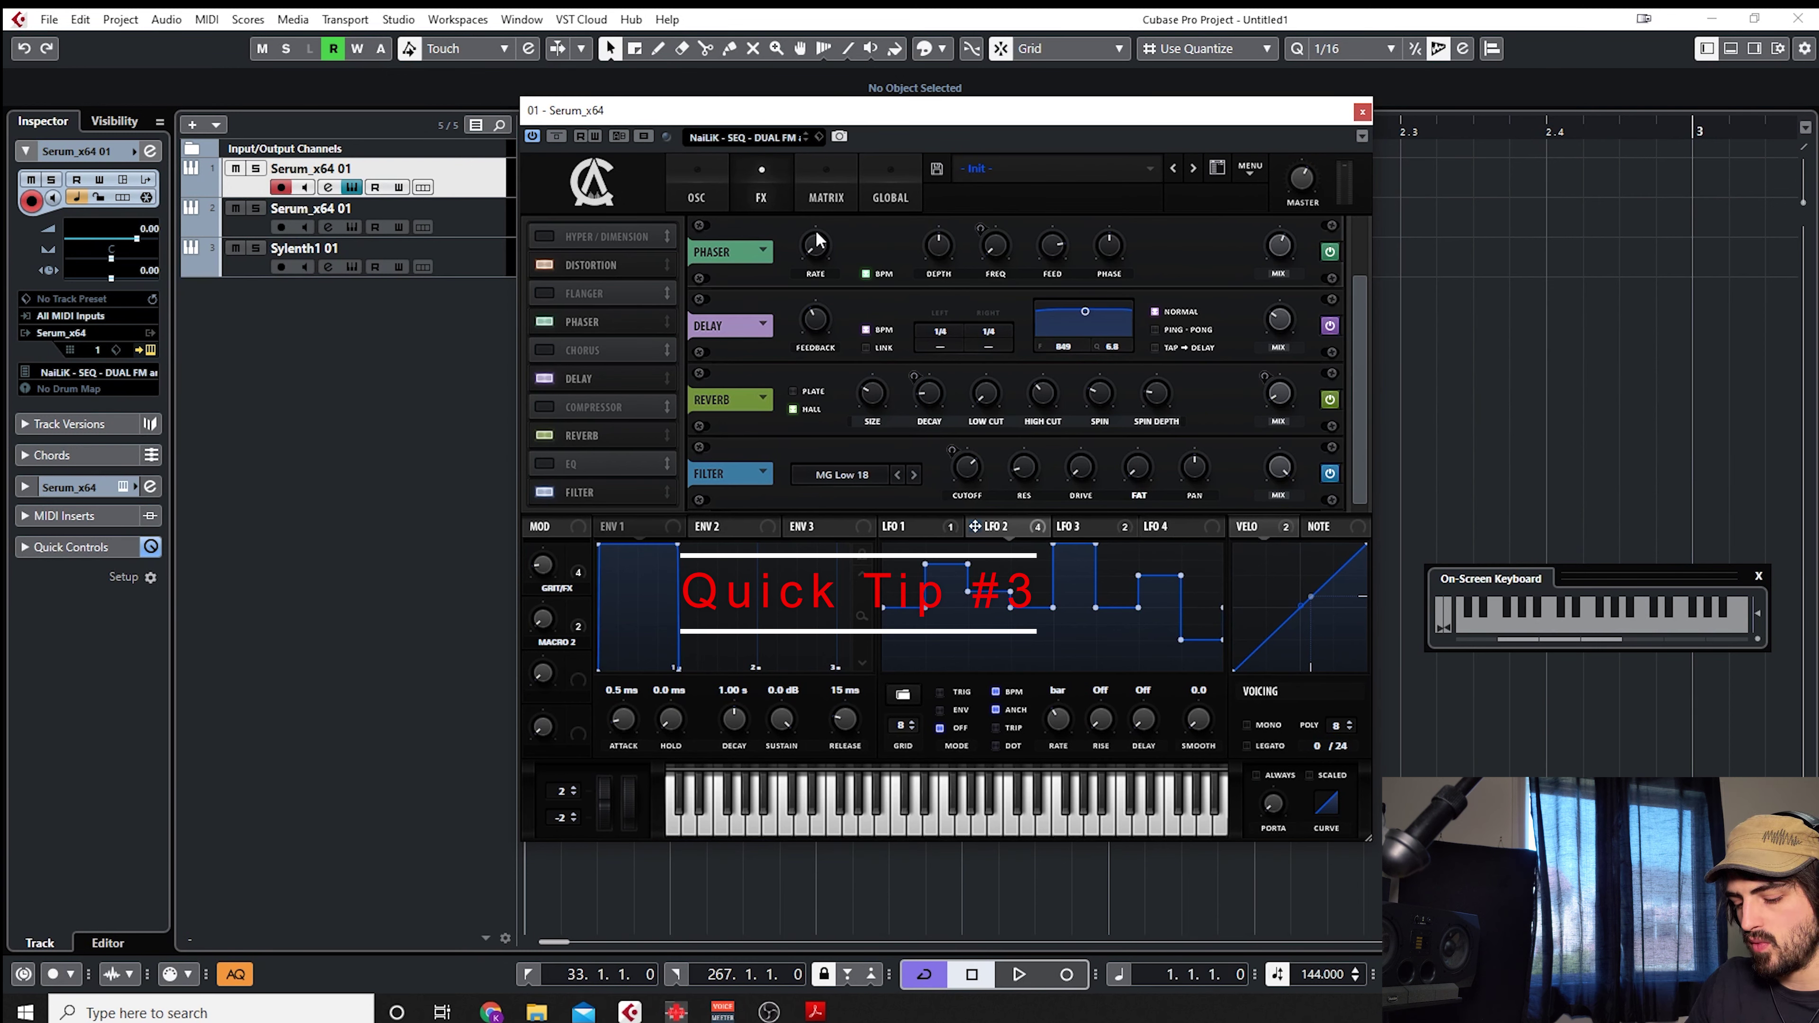
pyautogui.click(547, 464)
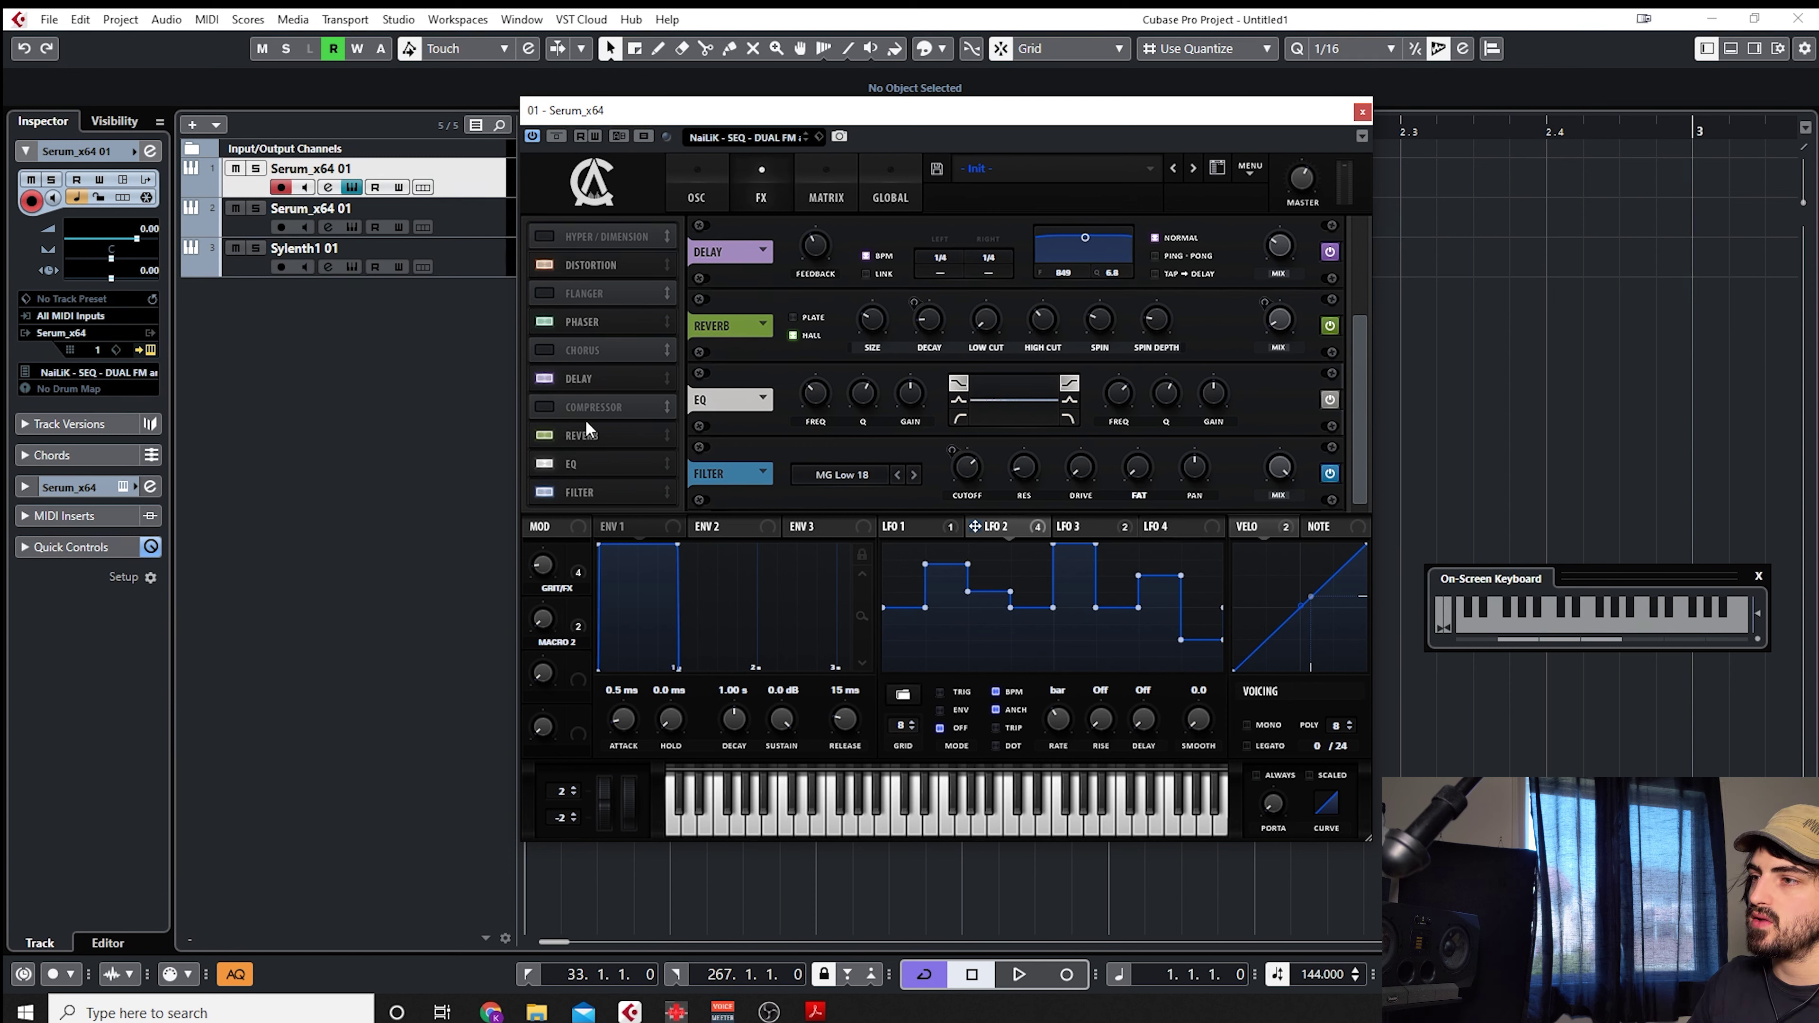
pyautogui.moveTo(606, 419); pyautogui.dragTo(620, 556)
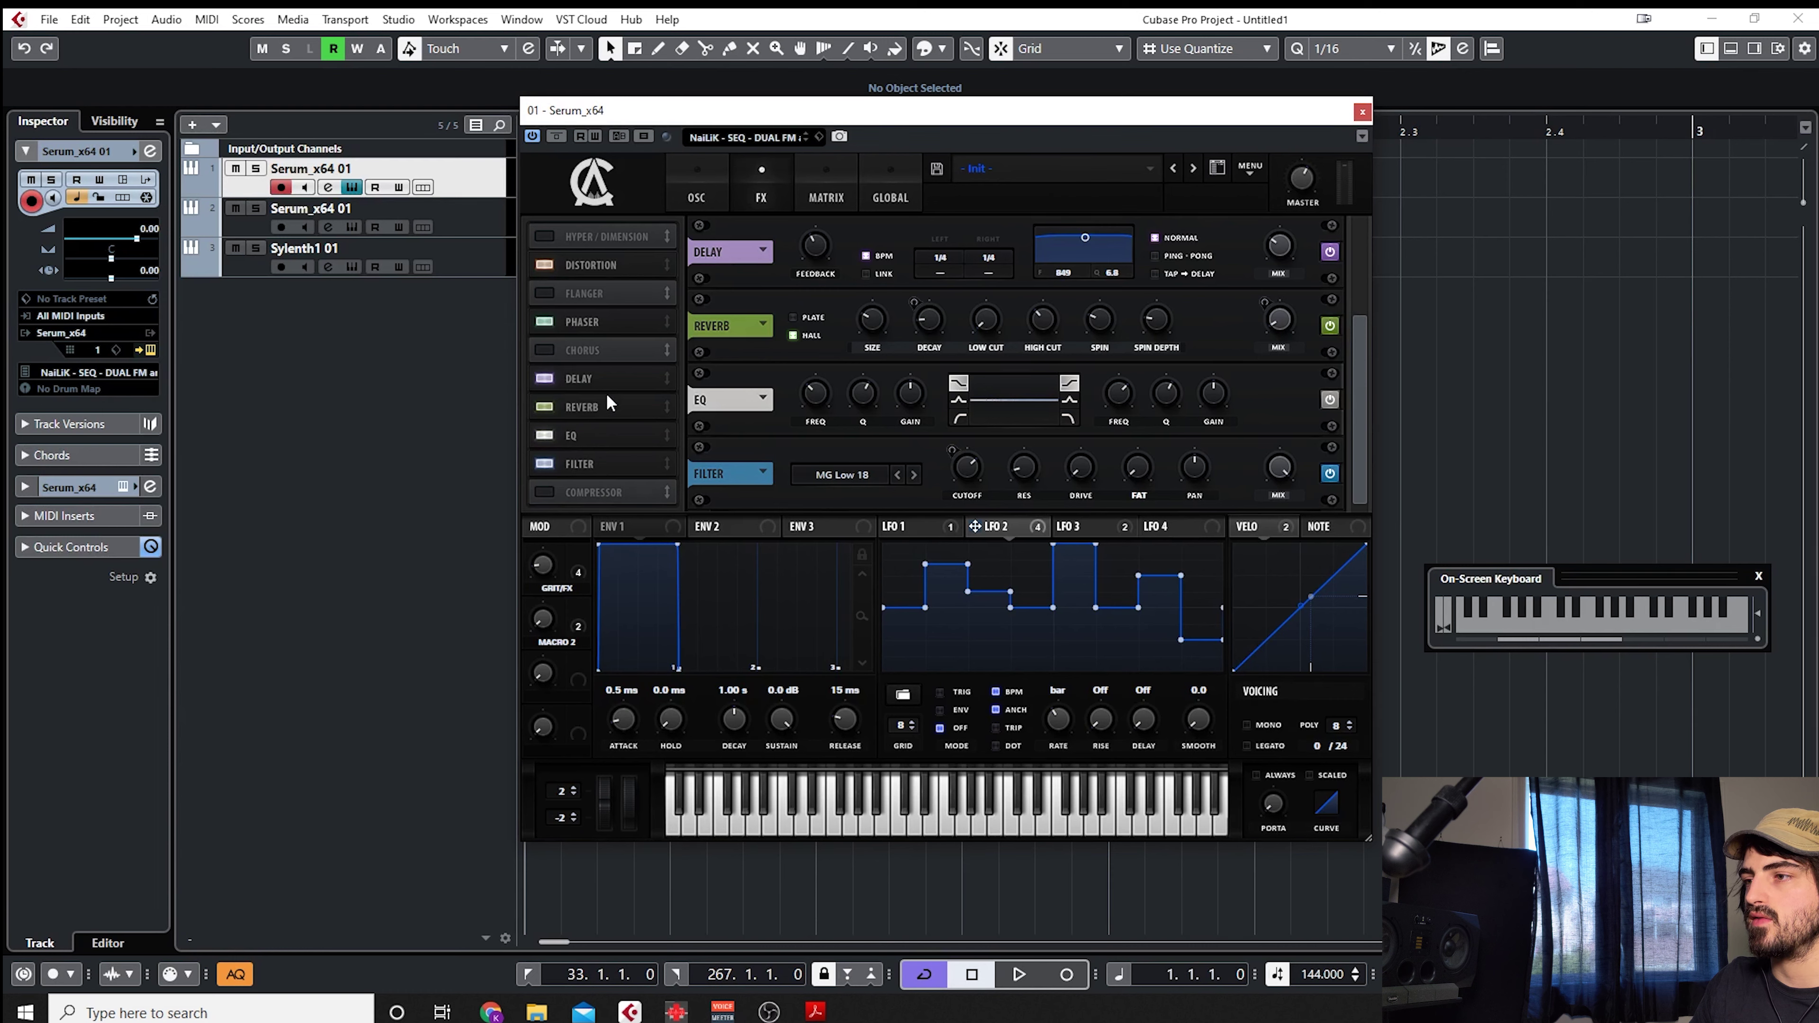
pyautogui.moveTo(605, 401); pyautogui.dragTo(604, 496)
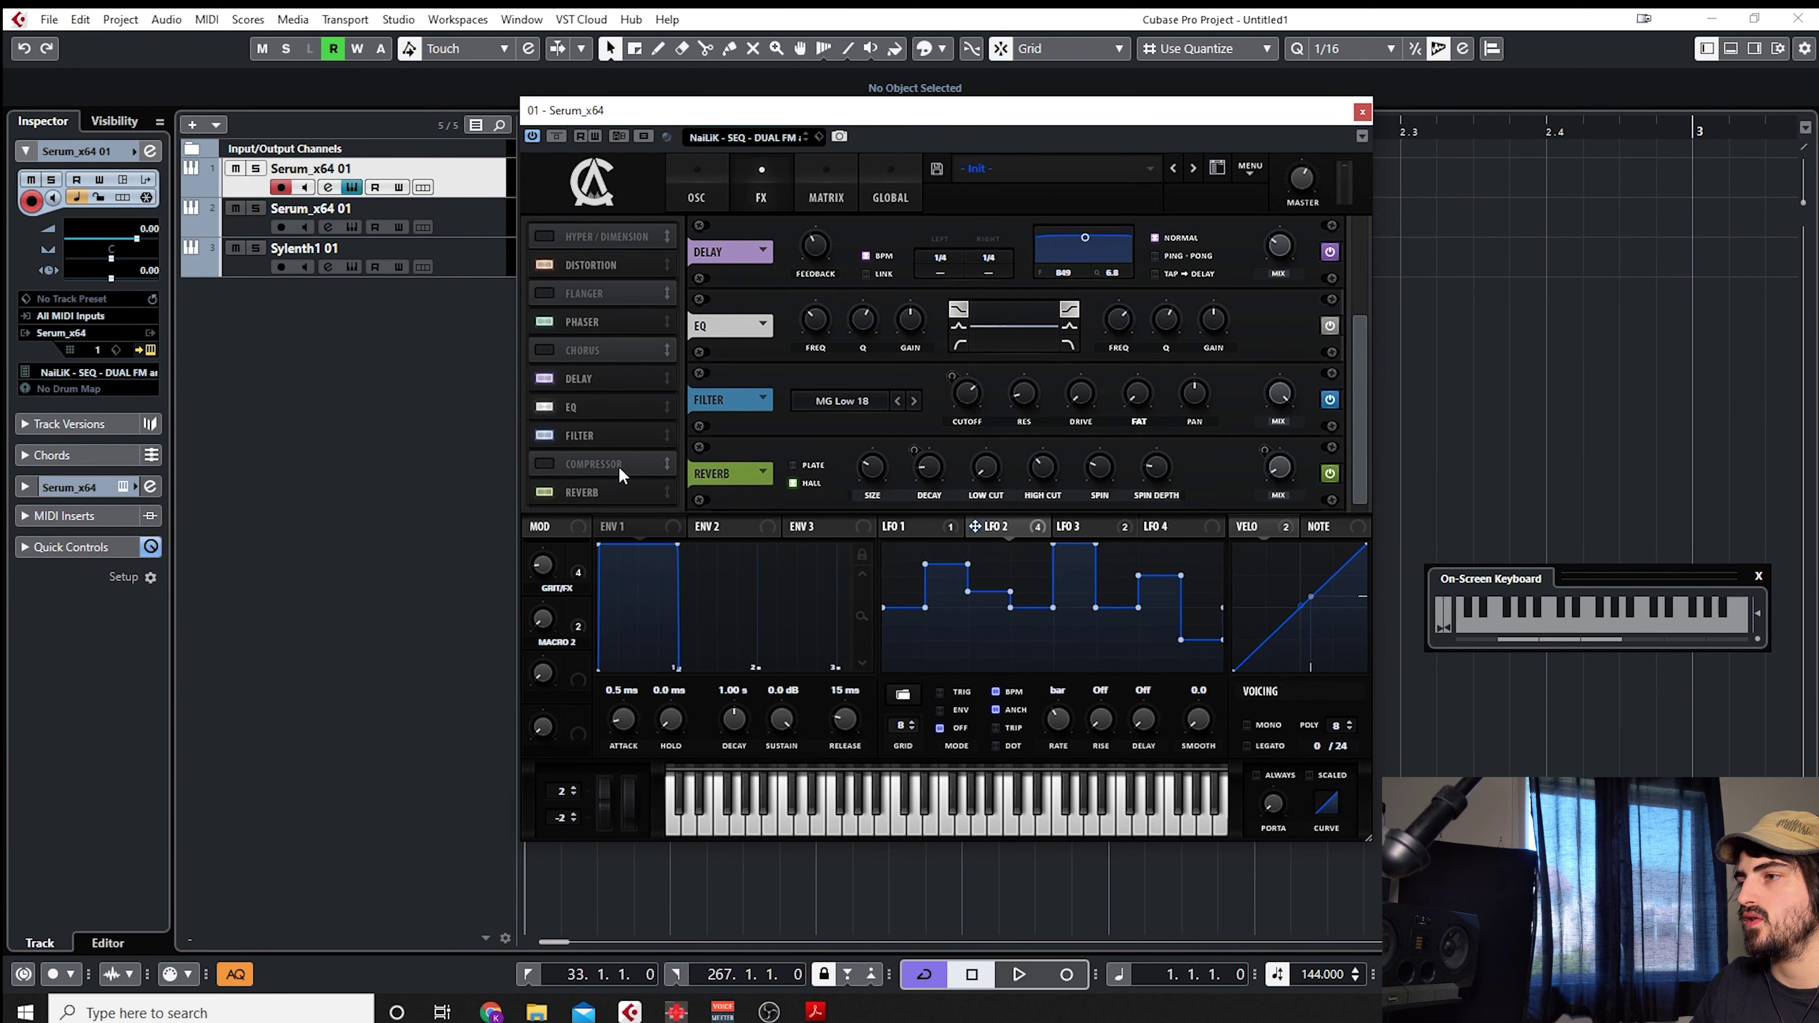
pyautogui.moveTo(618, 467)
pyautogui.mouseDown()
pyautogui.moveTo(608, 358)
pyautogui.moveTo(613, 517)
pyautogui.moveTo(593, 412)
pyautogui.moveTo(595, 472)
pyautogui.moveTo(619, 427)
pyautogui.moveTo(600, 464)
pyautogui.mouseUp()
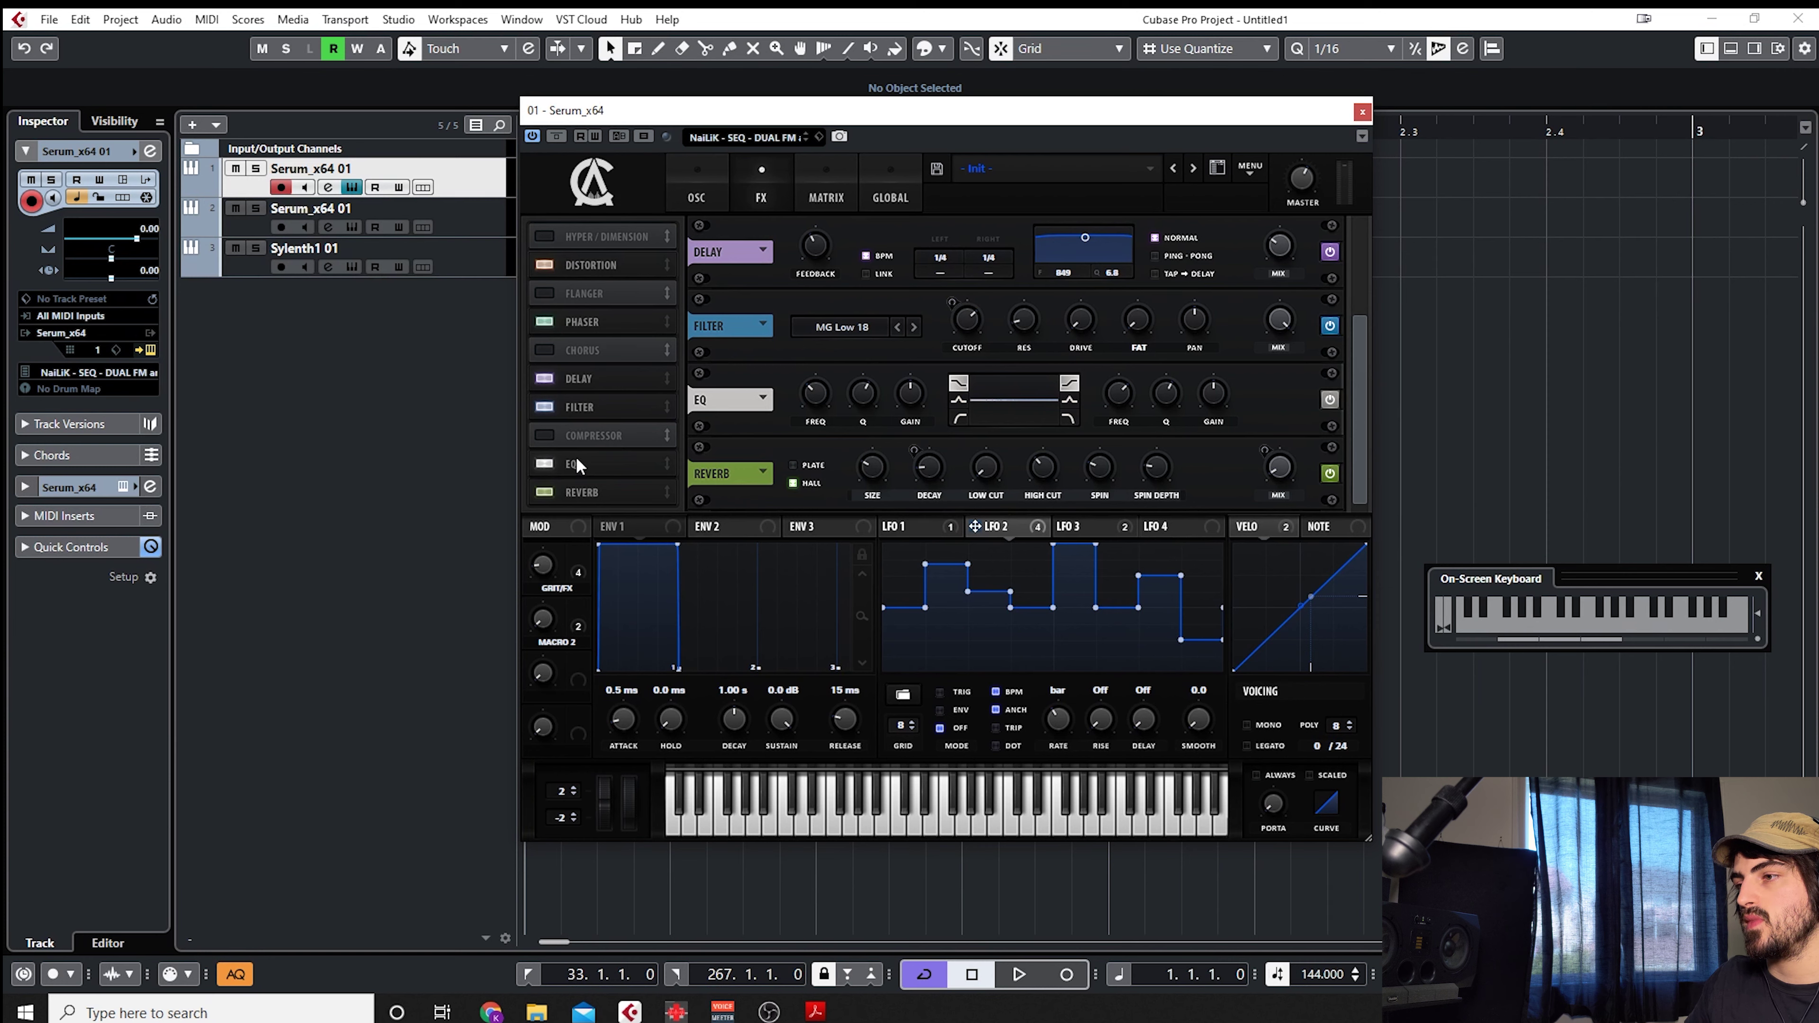
# - Switch the EQ's low band to a low-cut shape and lower its Q and frequency
pyautogui.click(960, 416)
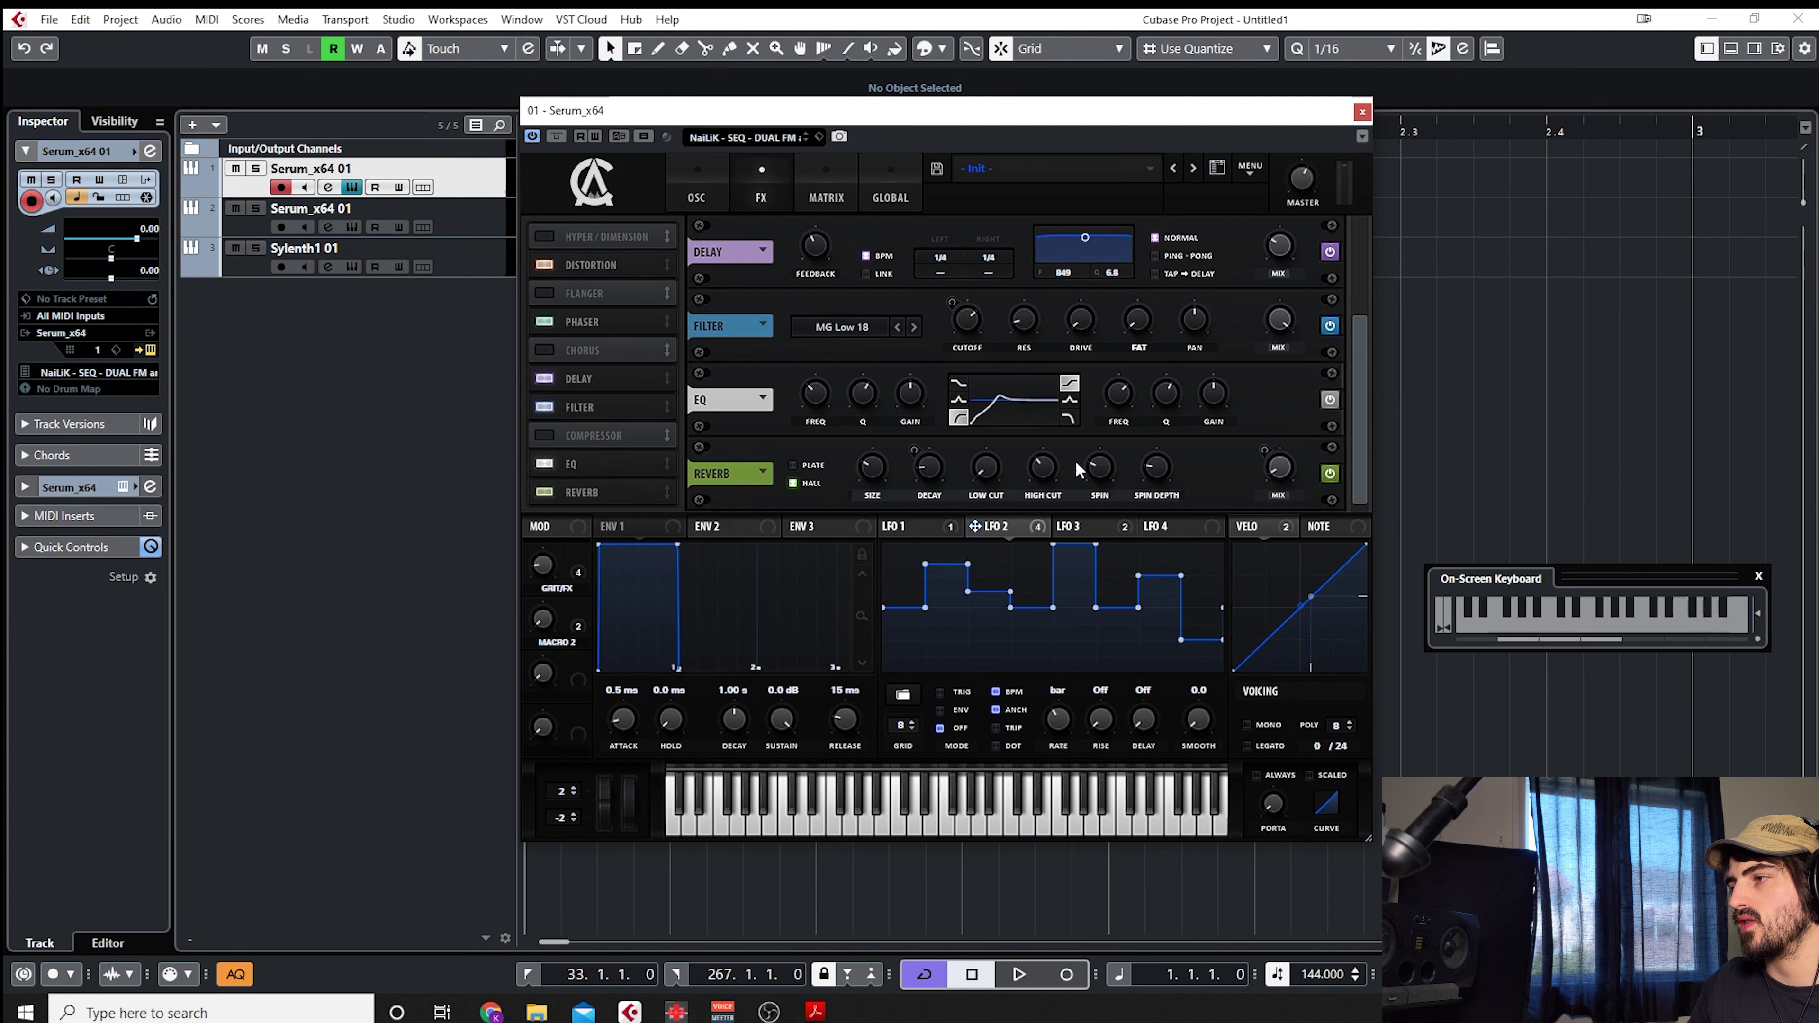
pyautogui.moveTo(859, 404); pyautogui.dragTo(859, 423)
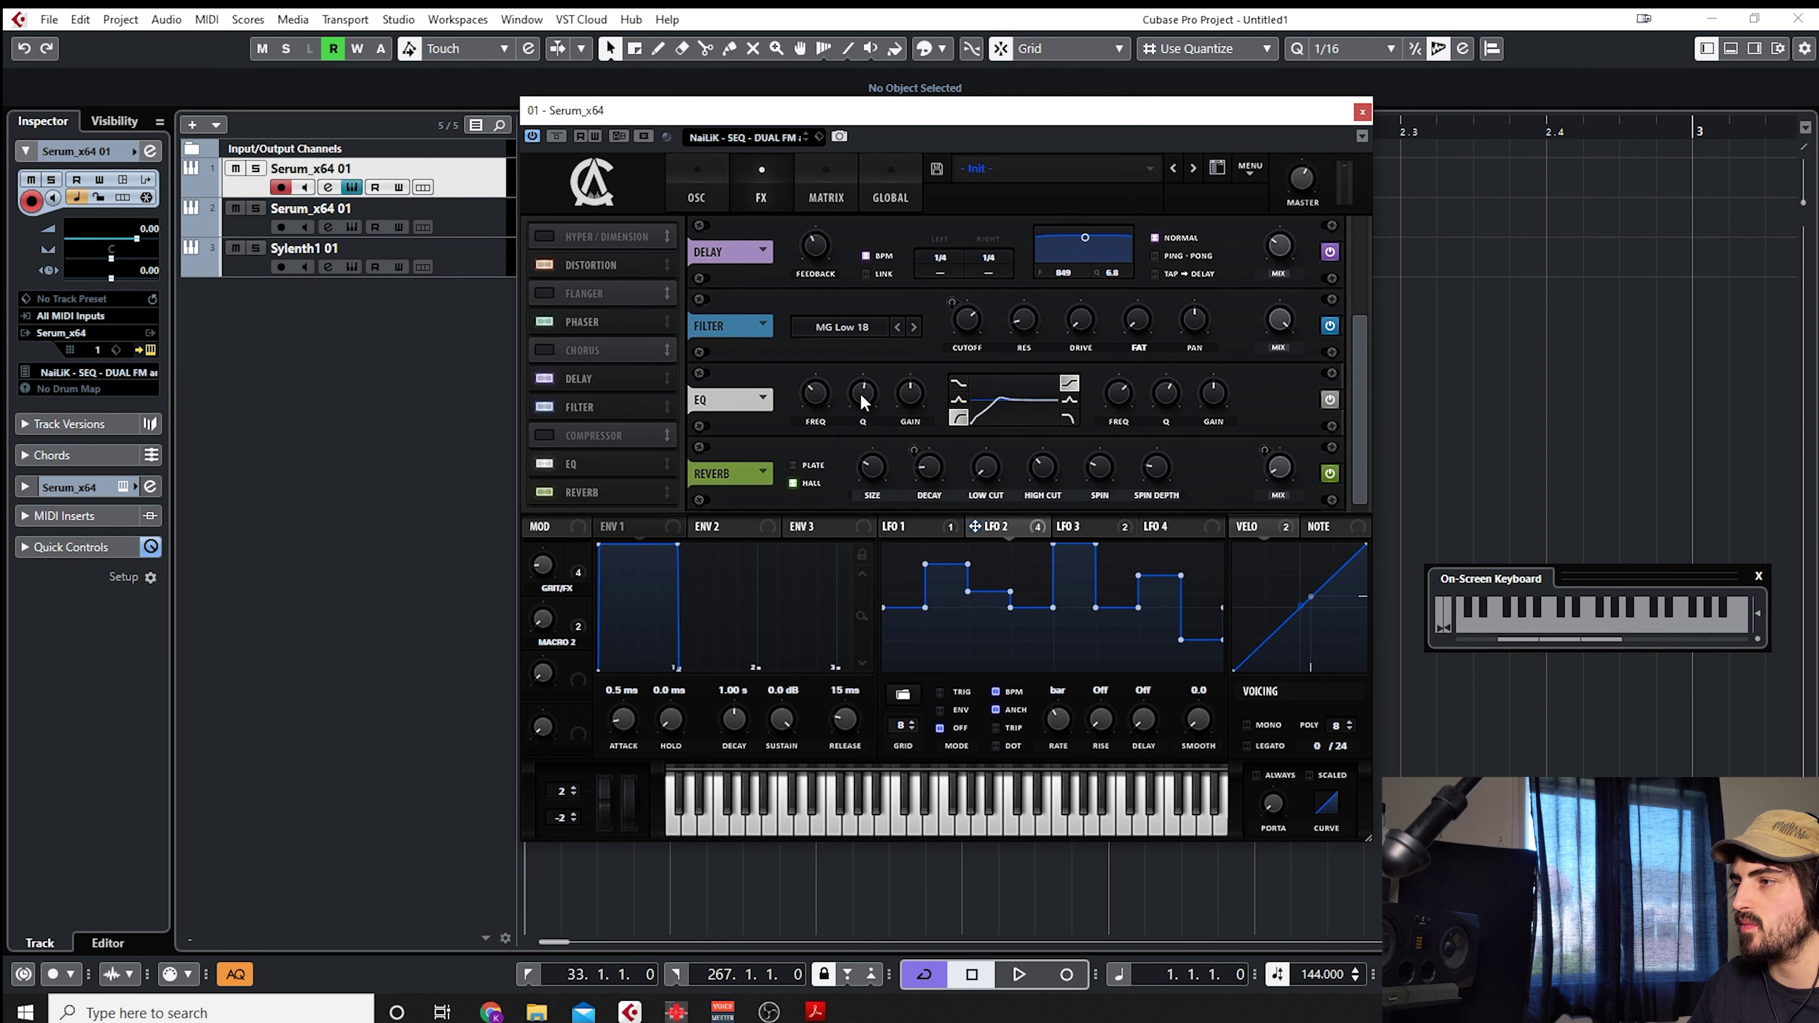
pyautogui.moveTo(818, 395); pyautogui.dragTo(821, 419)
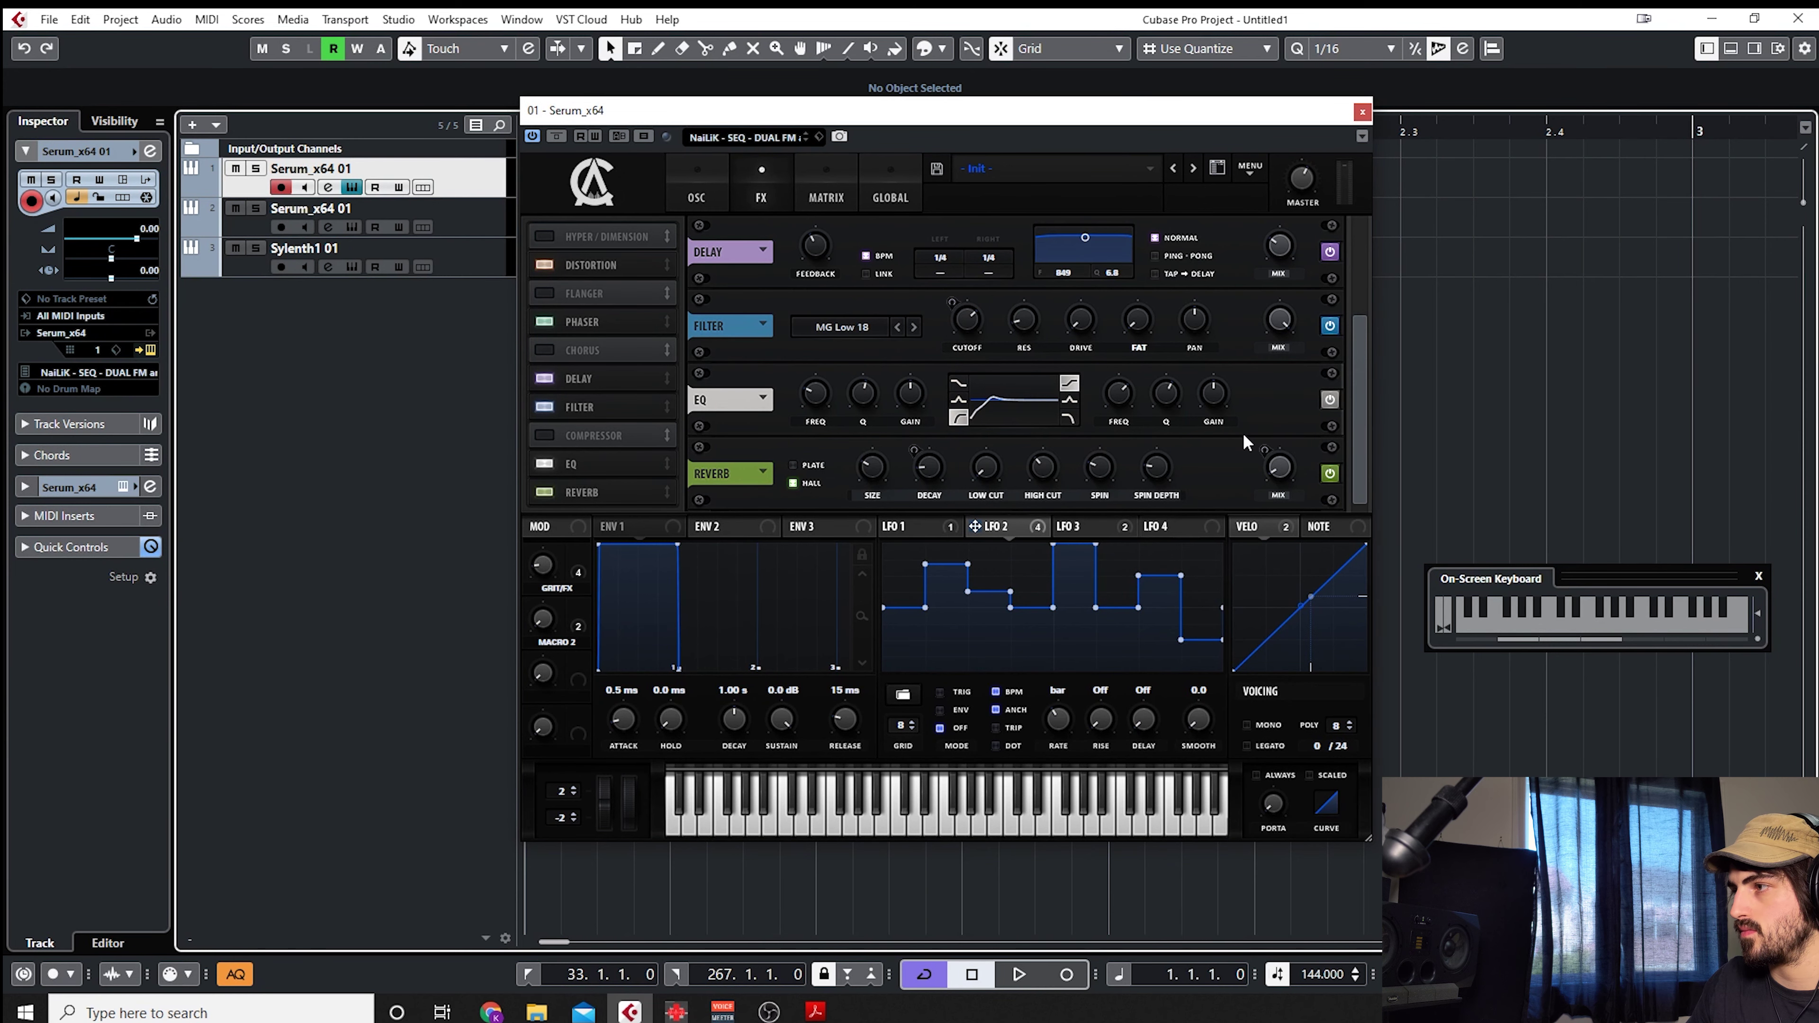
# - Move the Serum window aside to uncover the on-screen keyboard, and play notes to hear the patch
pyautogui.moveTo(857, 117); pyautogui.dragTo(933, 131)
pyautogui.click(787, 206)
pyautogui.click(1565, 617)
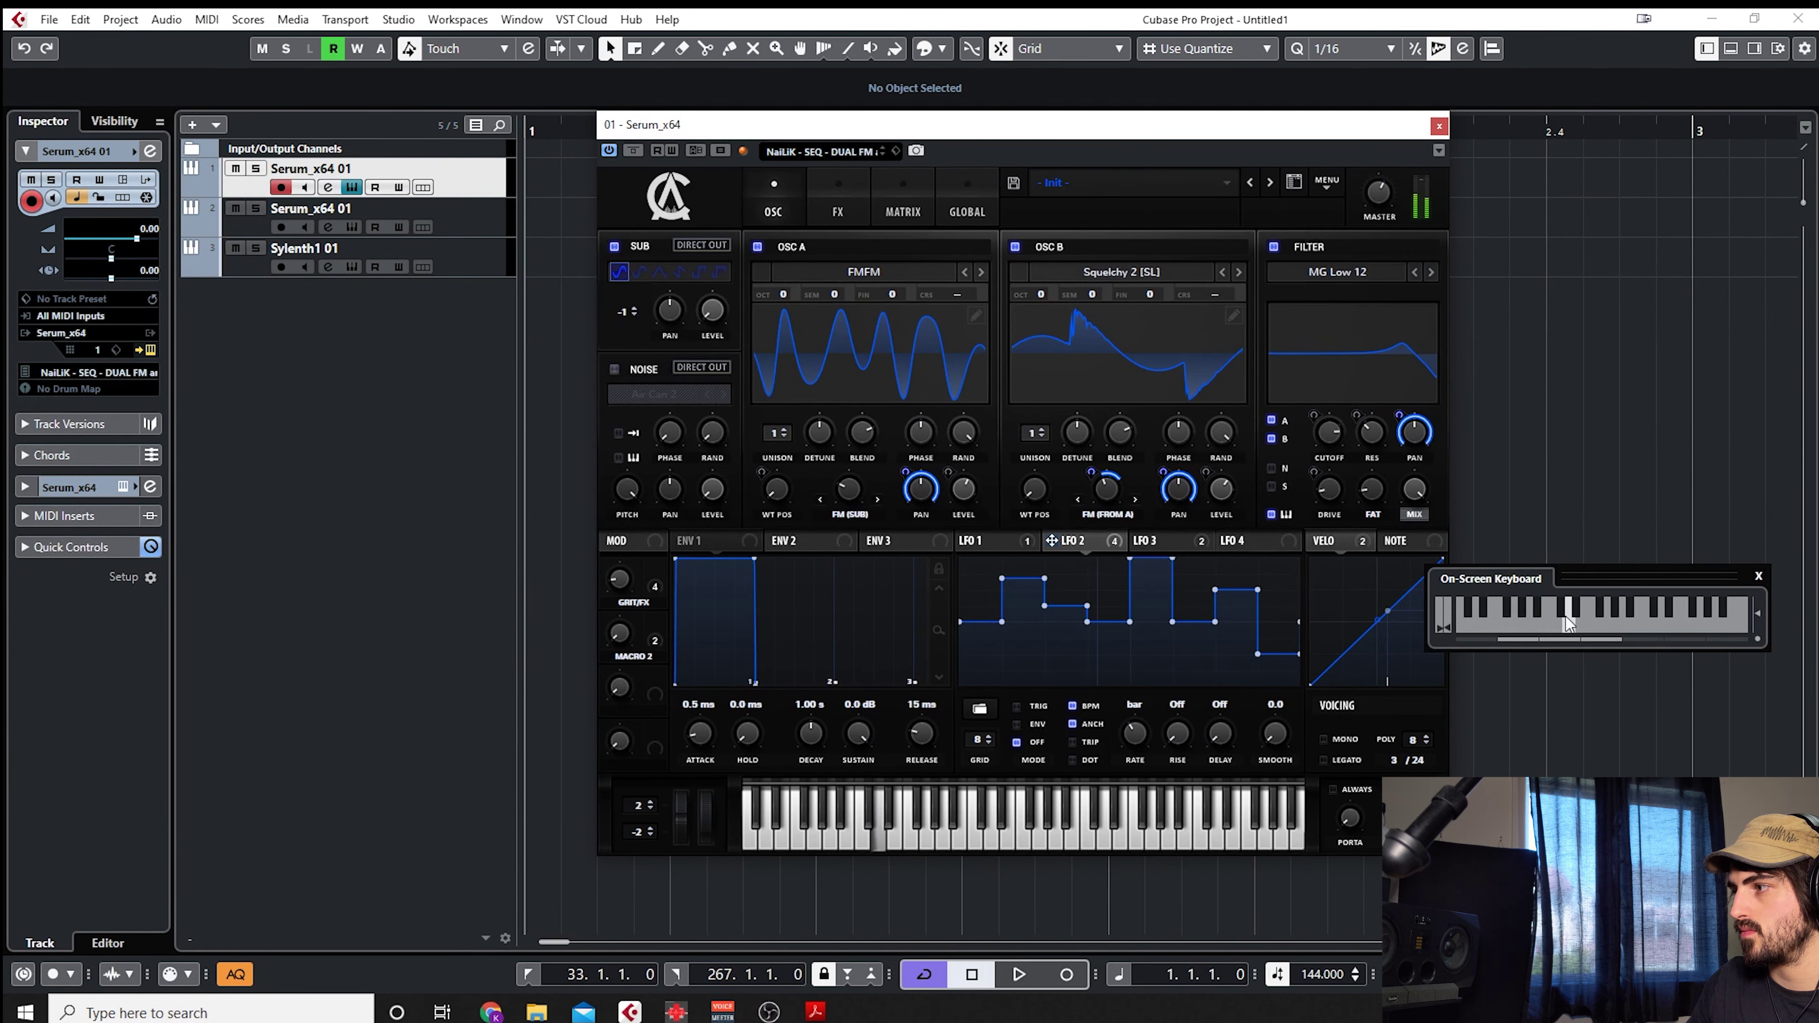
pyautogui.press('a')
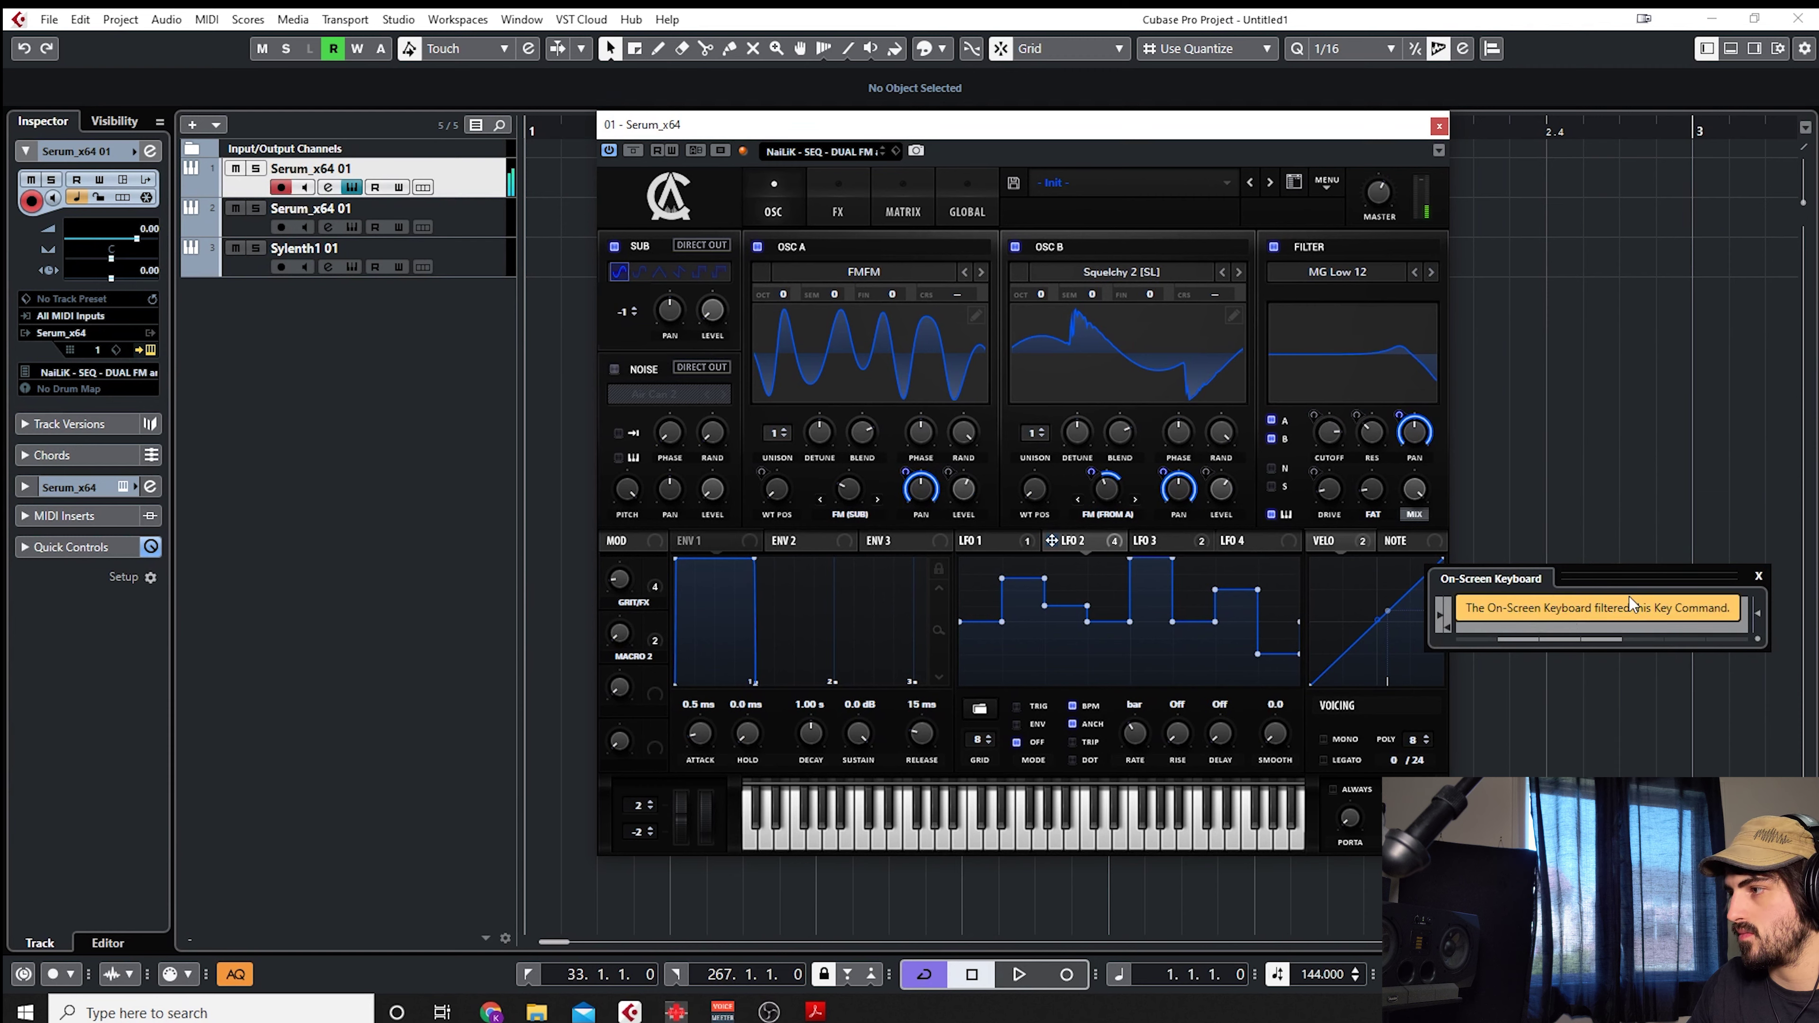
pyautogui.click(898, 201)
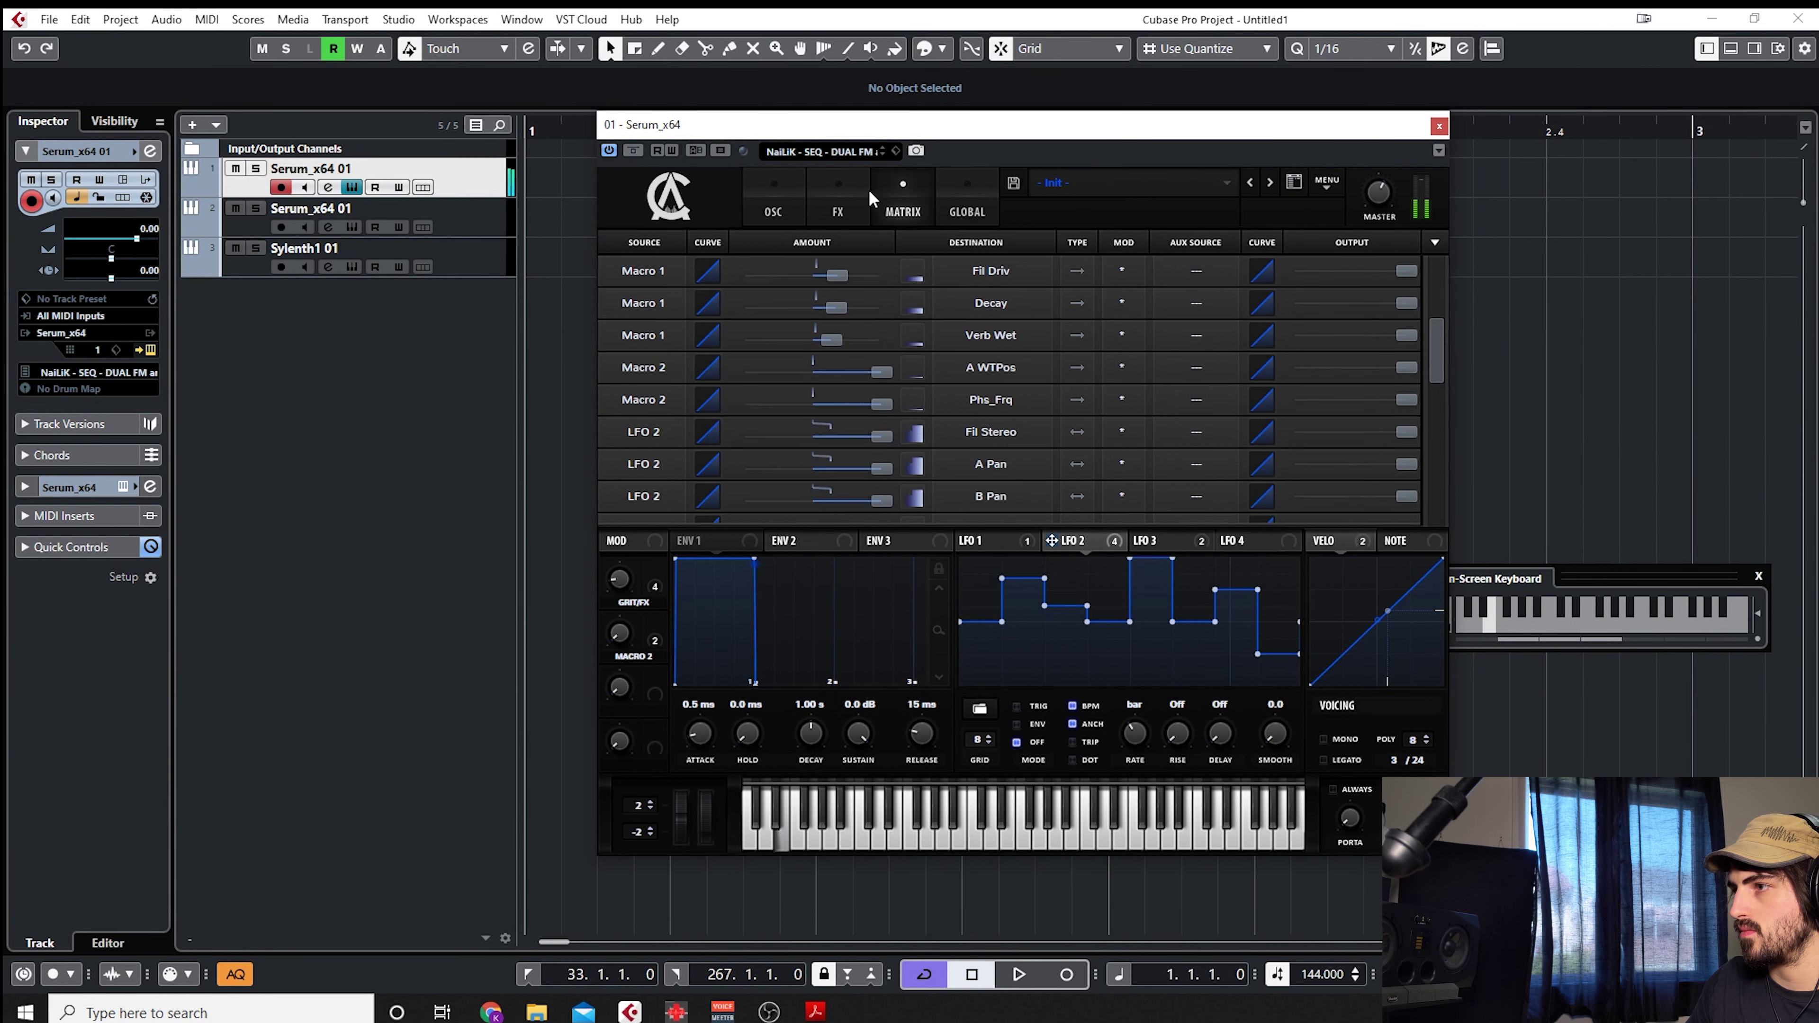
pyautogui.click(946, 200)
# - Raise the EQ's low-cut frequency, boost the high shelf by about 10.7 dB and adjust the shelf's frequency
pyautogui.click(836, 206)
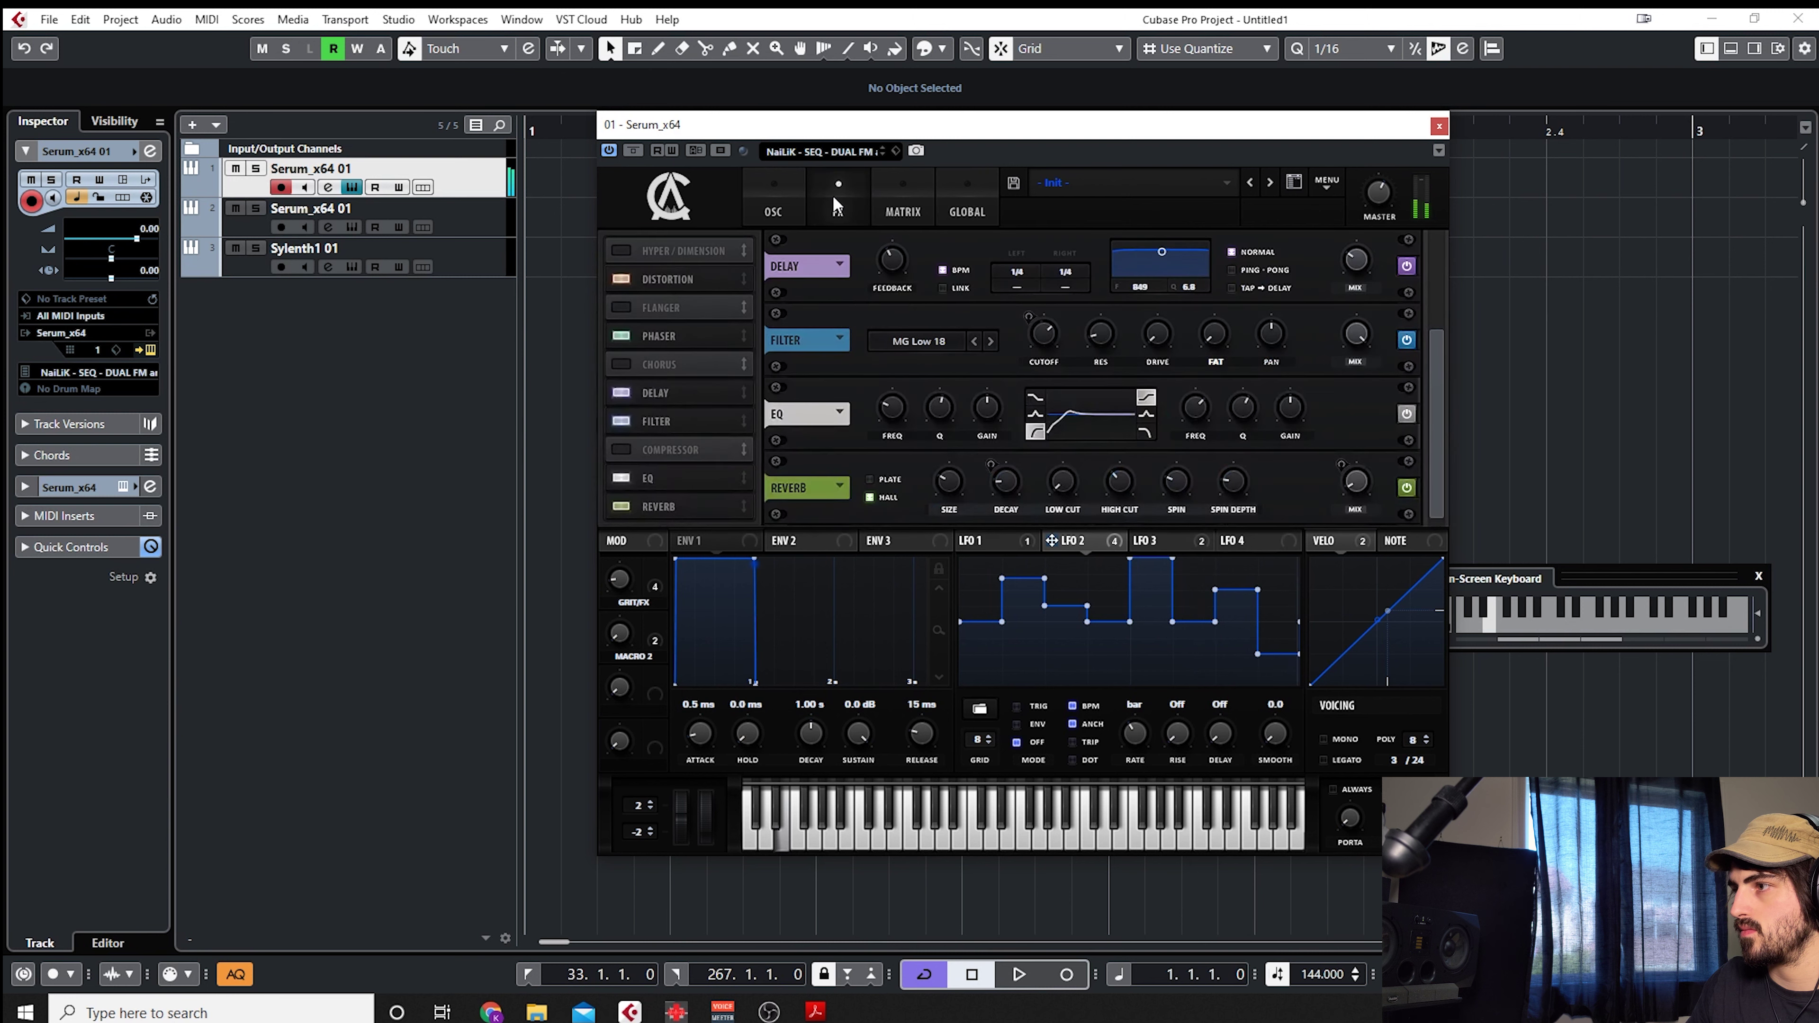
pyautogui.moveTo(900, 410); pyautogui.dragTo(945, 410)
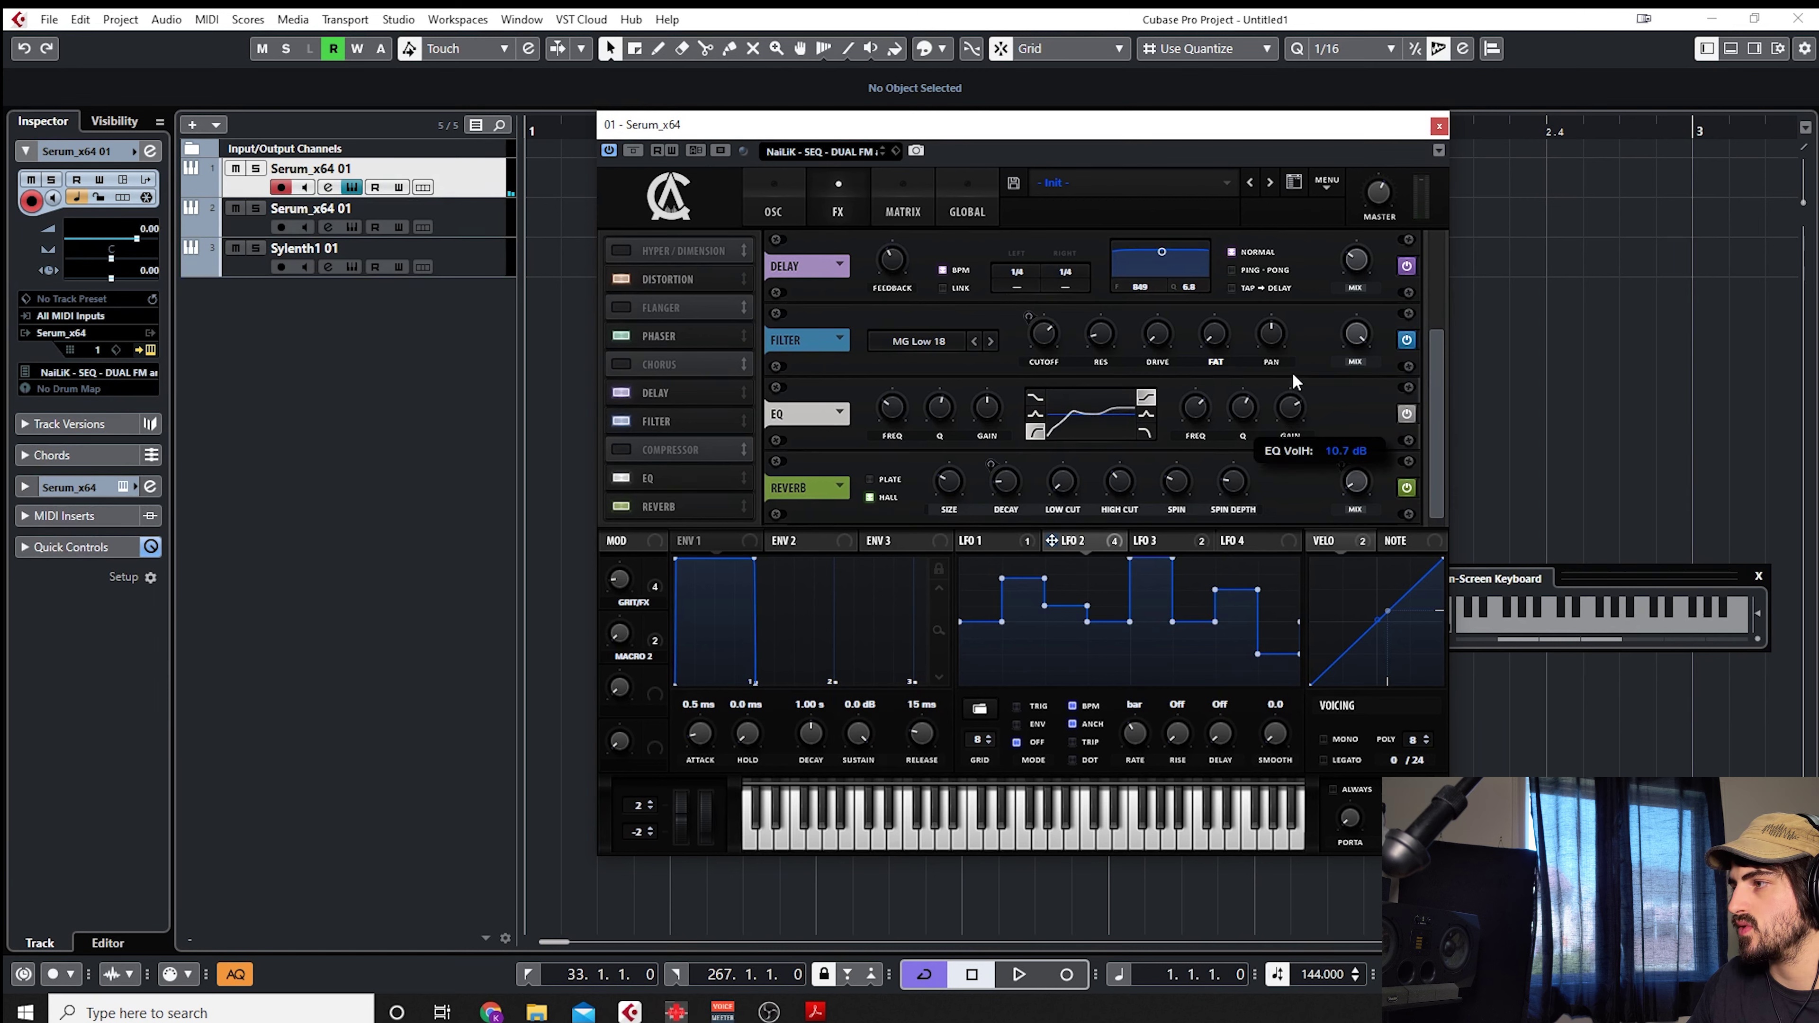
pyautogui.moveTo(1293, 421)
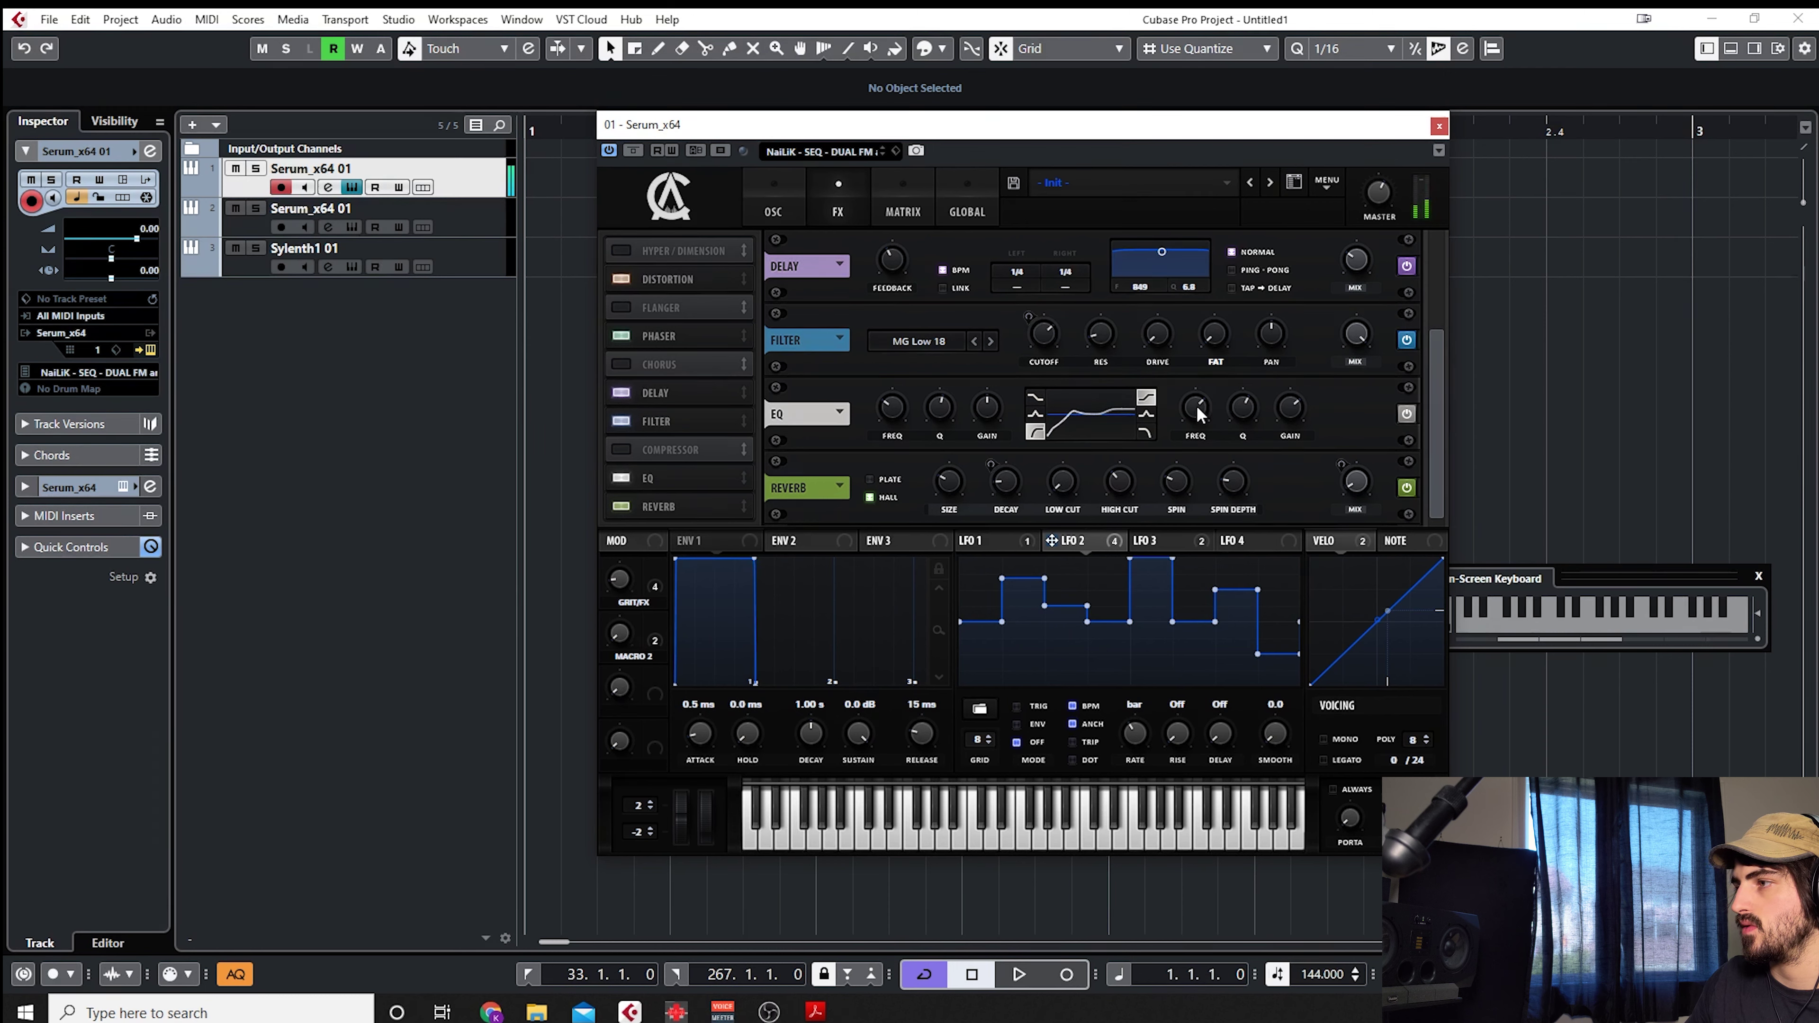
pyautogui.moveTo(1199, 410)
pyautogui.moveTo(1199, 410); pyautogui.dragTo(1199, 412)
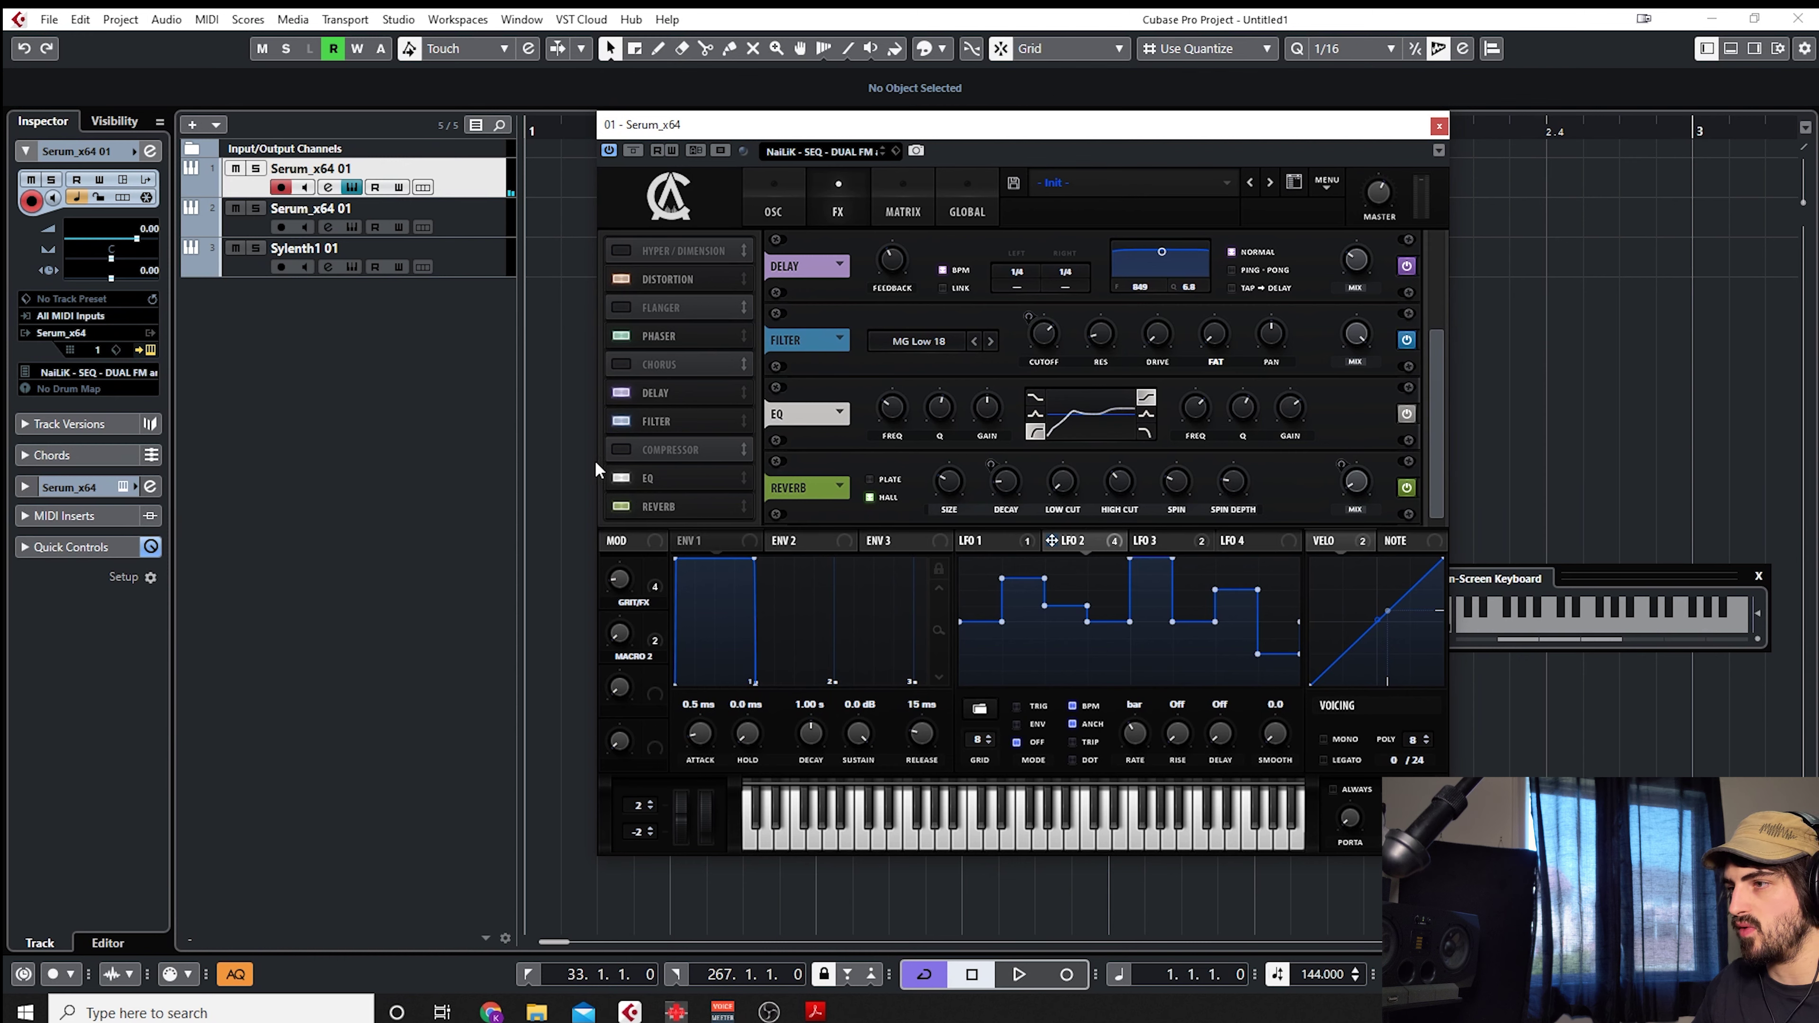
# - Enable the Compressor effect and try a threshold of about -21.2 dB while playing a note
pyautogui.click(622, 449)
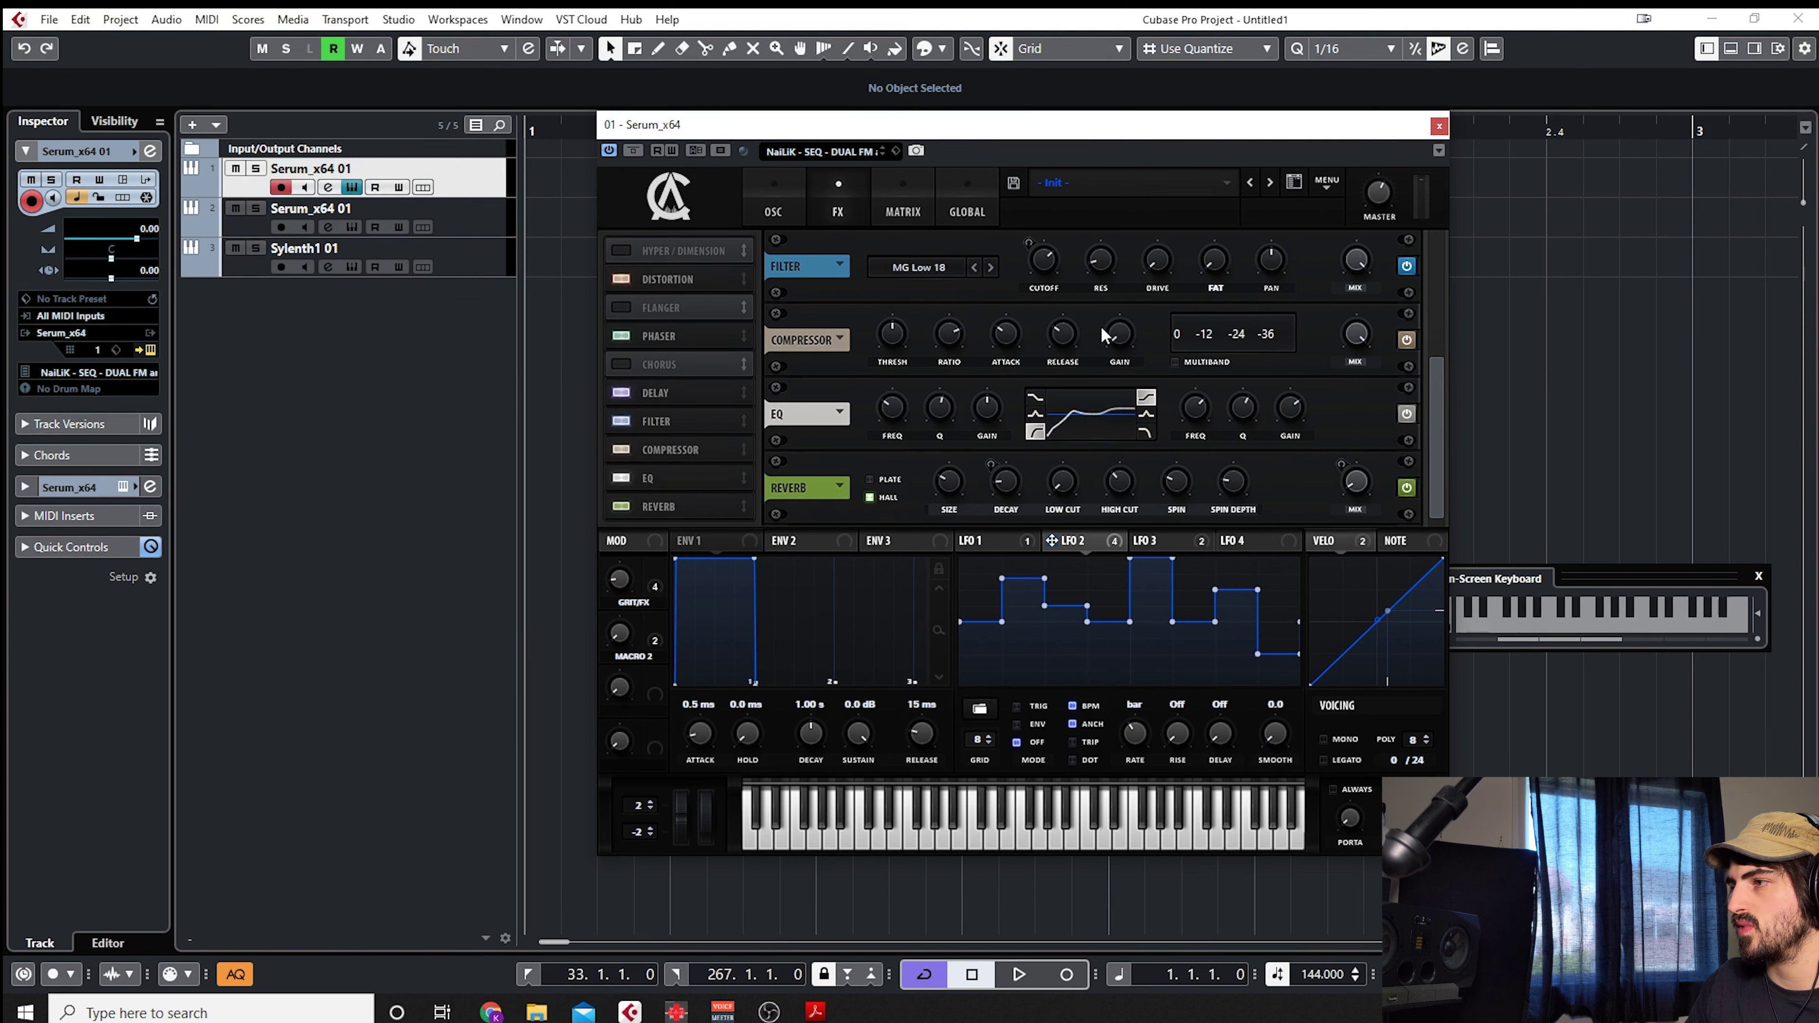
pyautogui.press('c')
pyautogui.moveTo(908, 341)
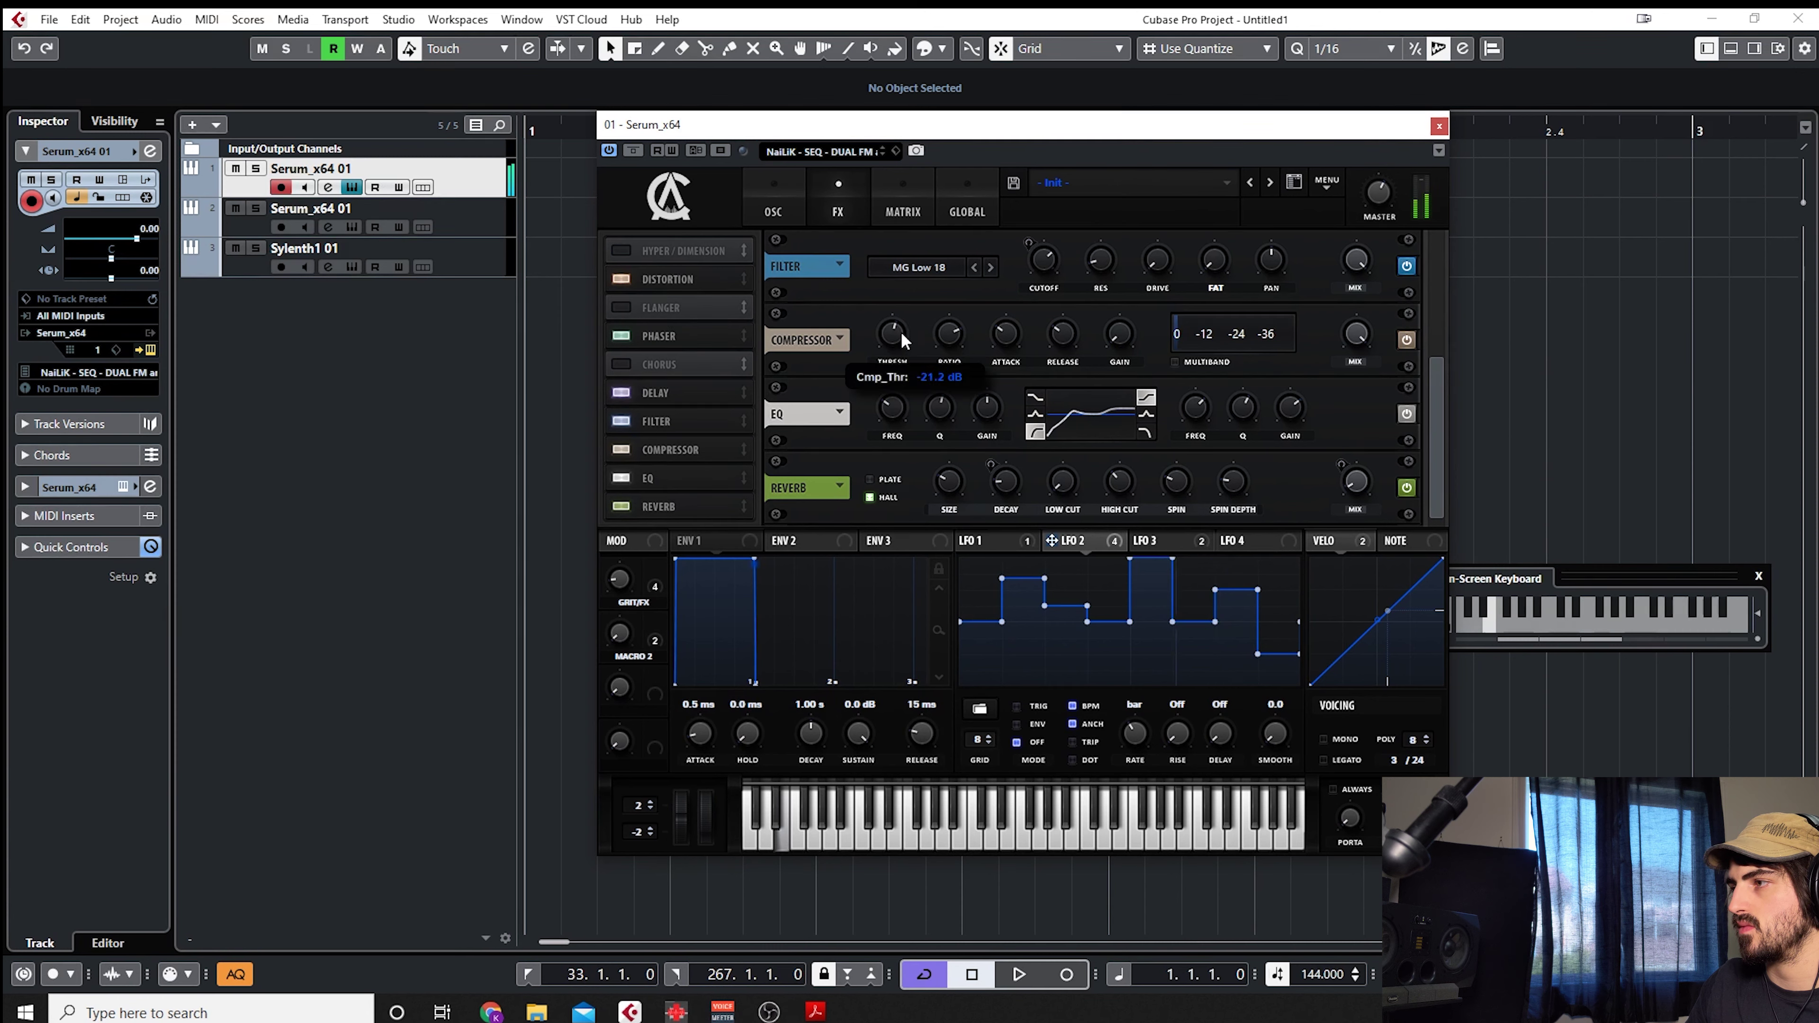
pyautogui.moveTo(1012, 331)
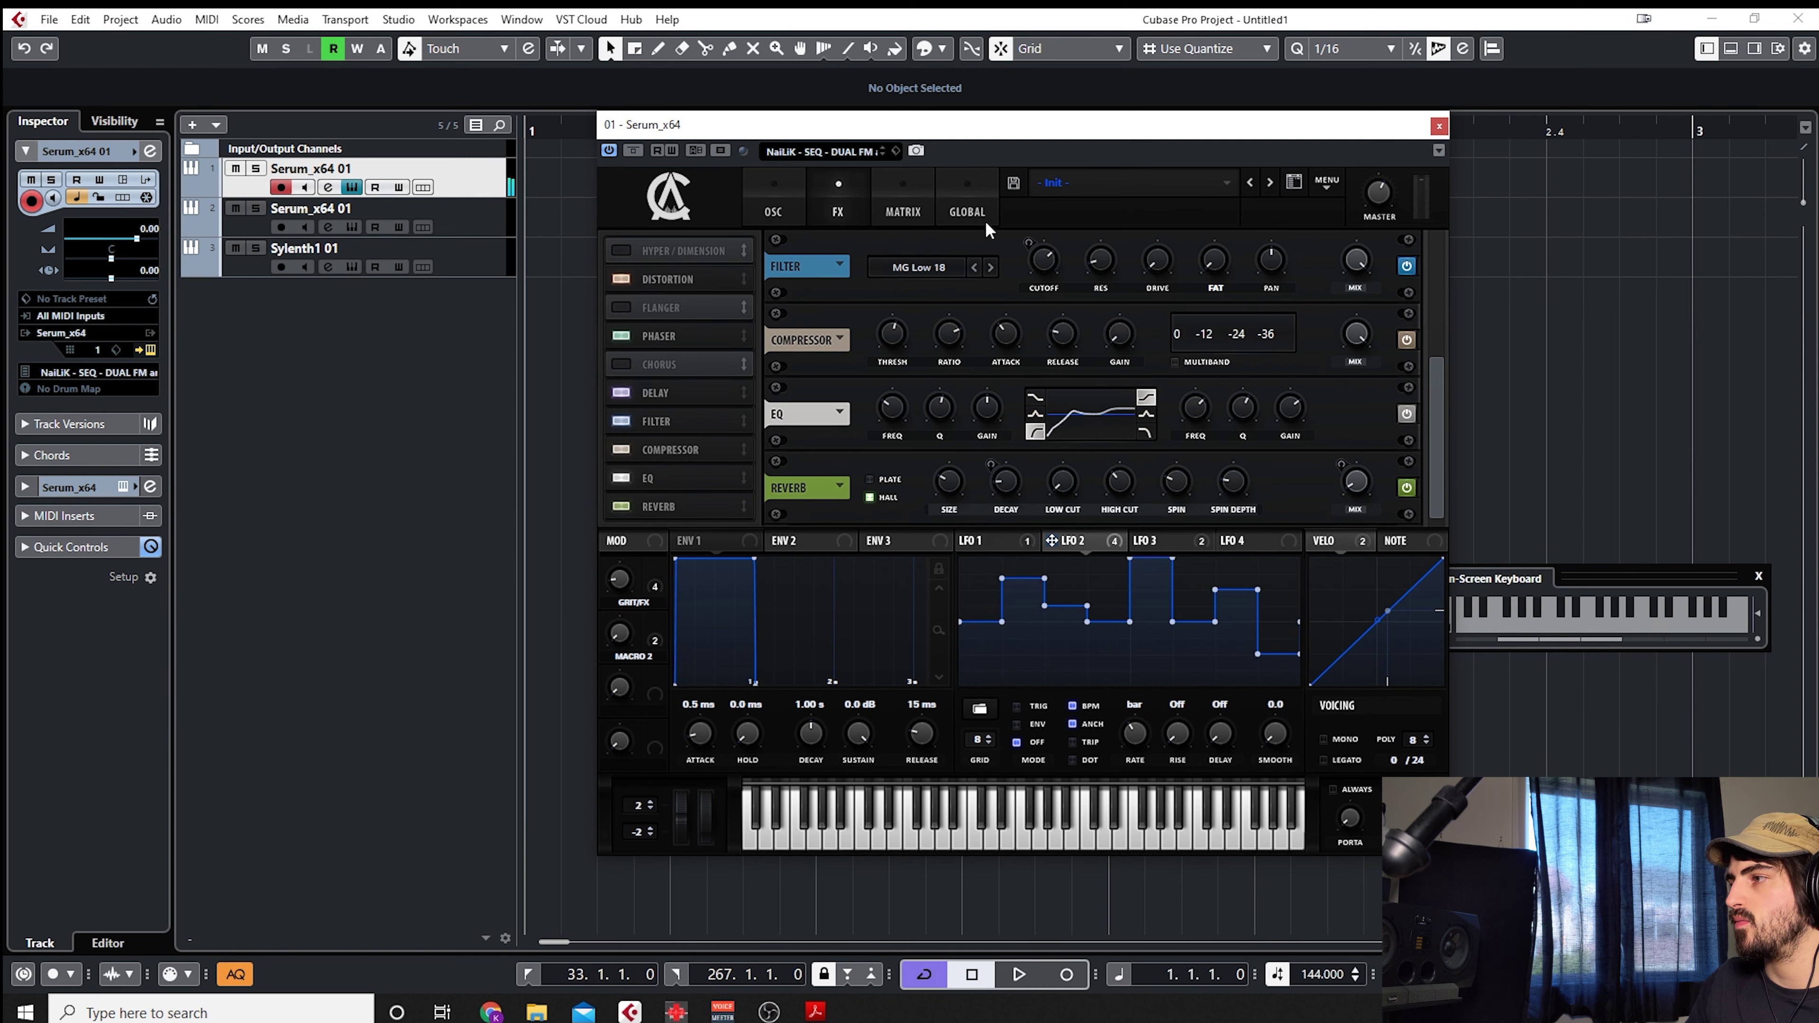
# - Turn on the compressor's Multiband mode and set its threshold to about -9.9 dB
pyautogui.click(1171, 361)
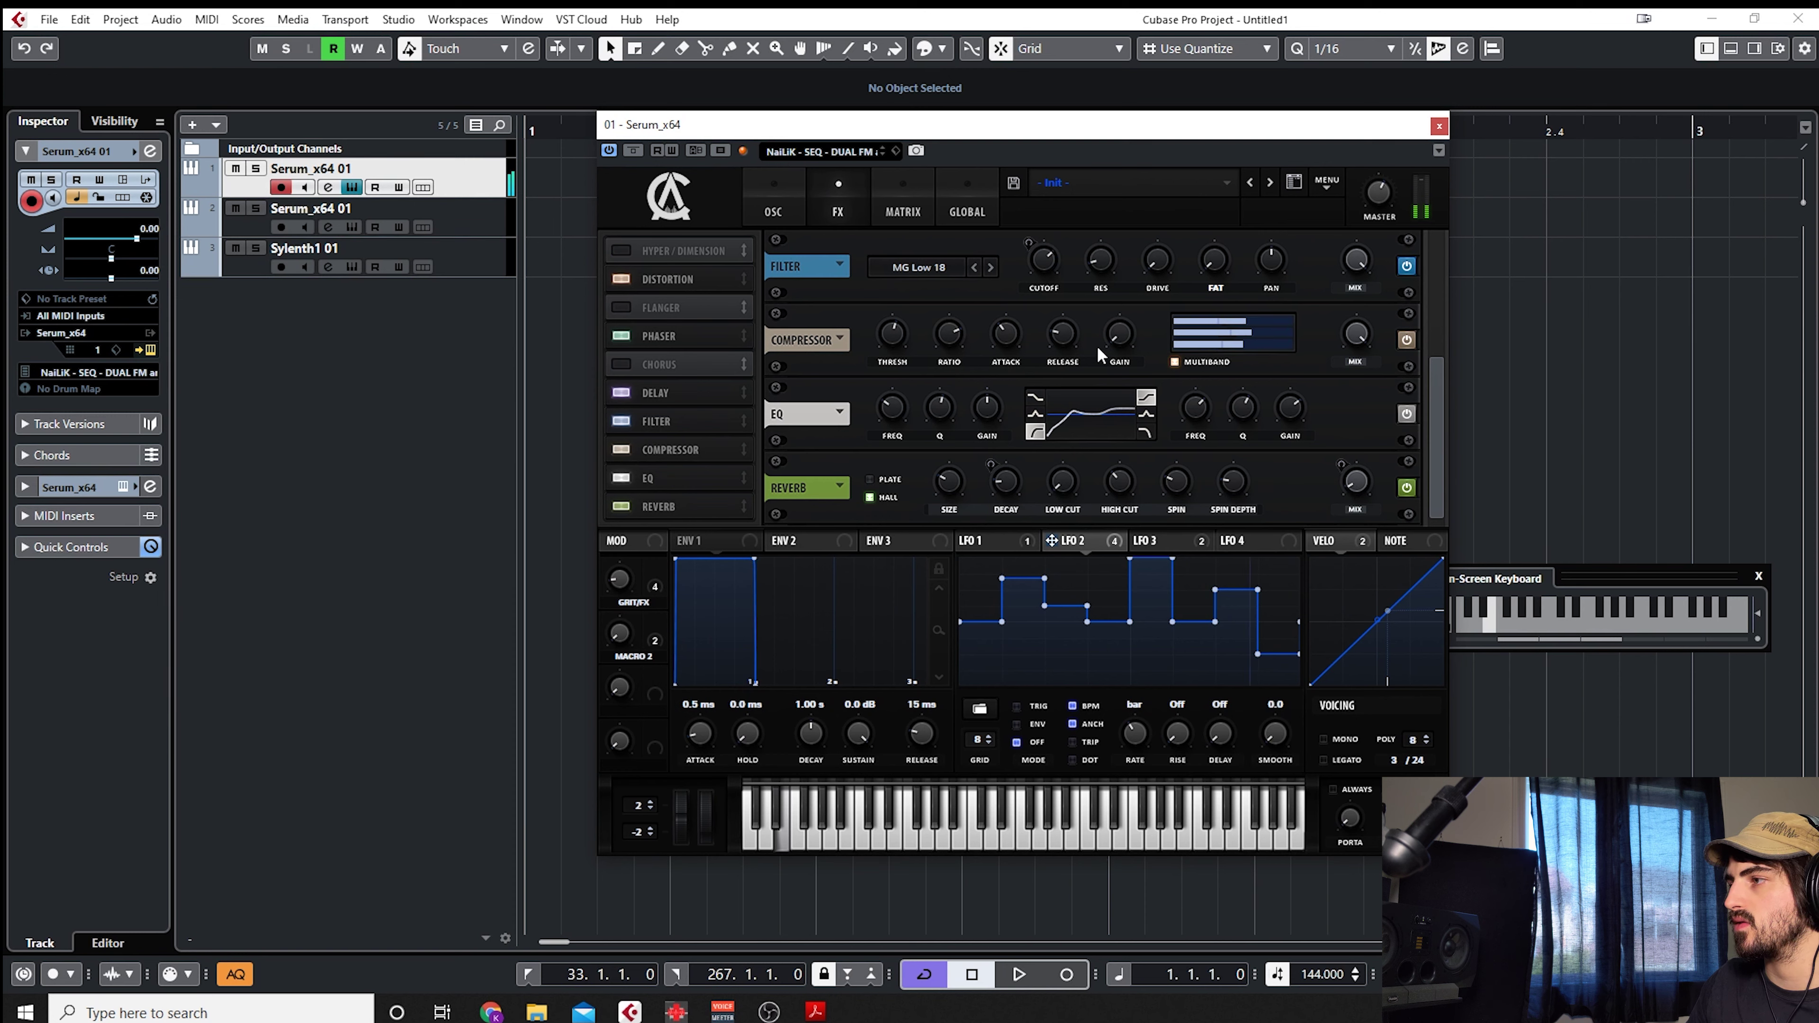
pyautogui.moveTo(891, 336); pyautogui.dragTo(863, 374)
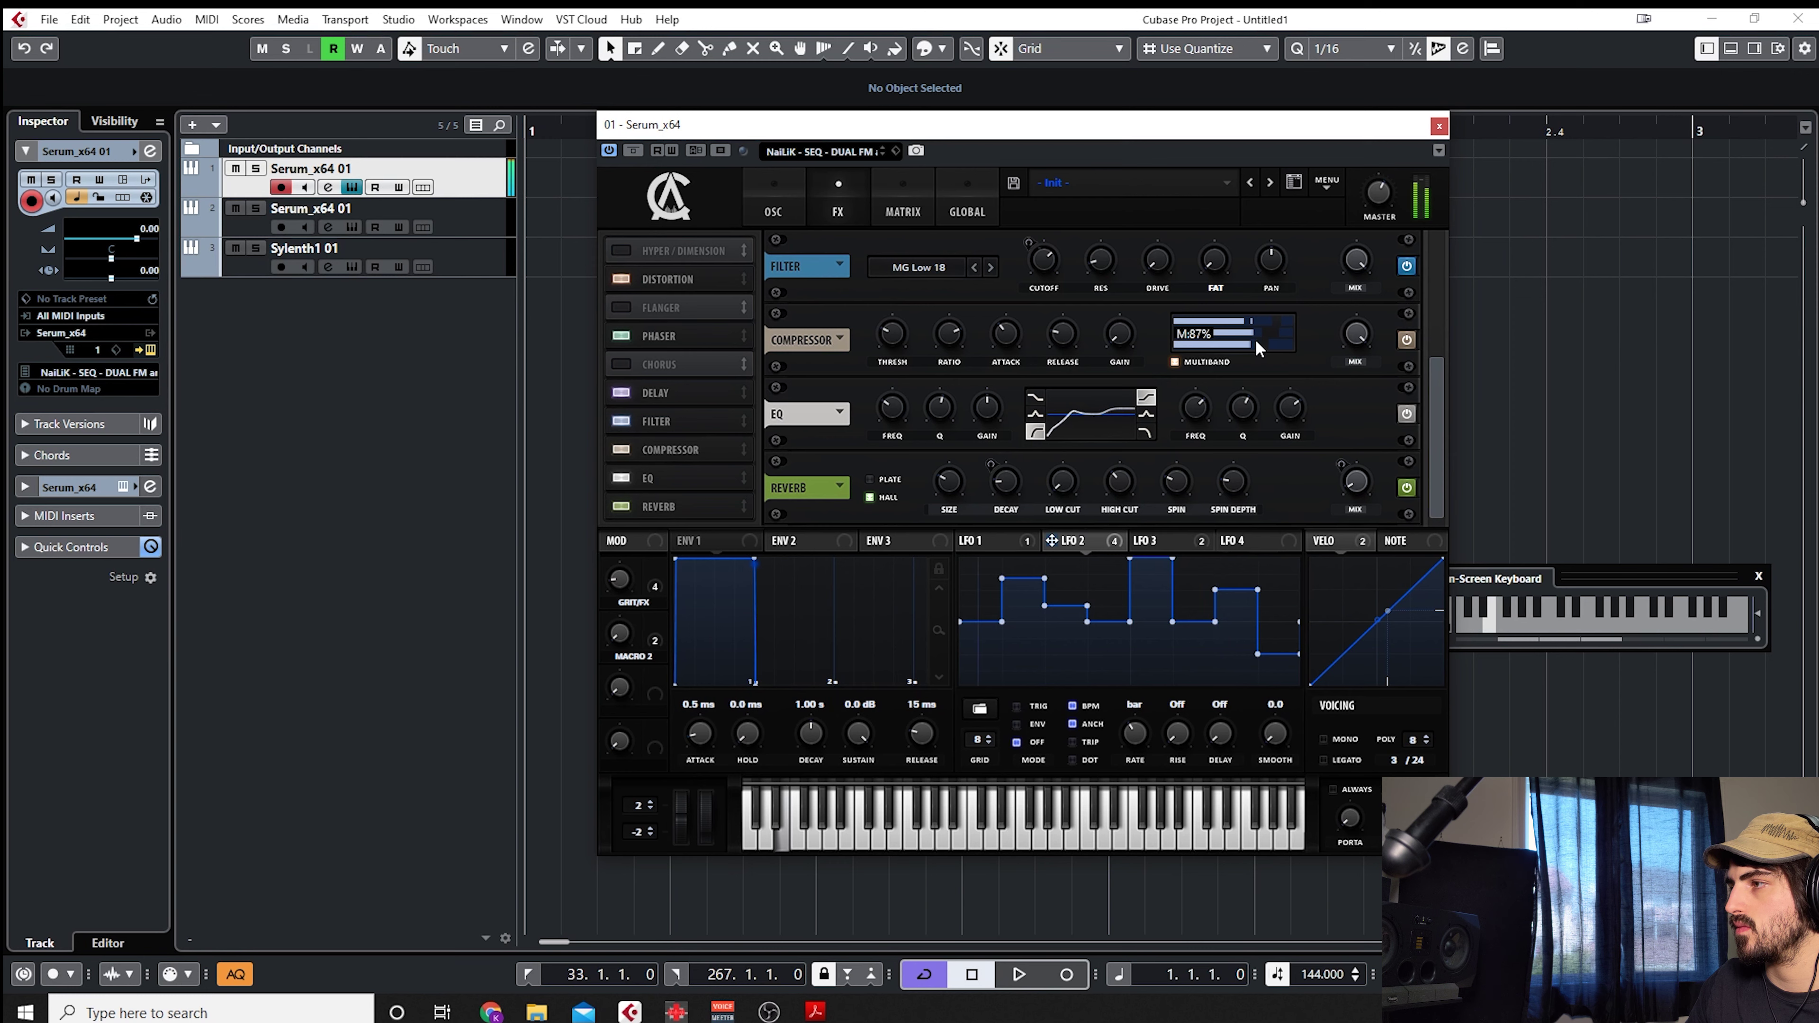
pyautogui.moveTo(897, 330)
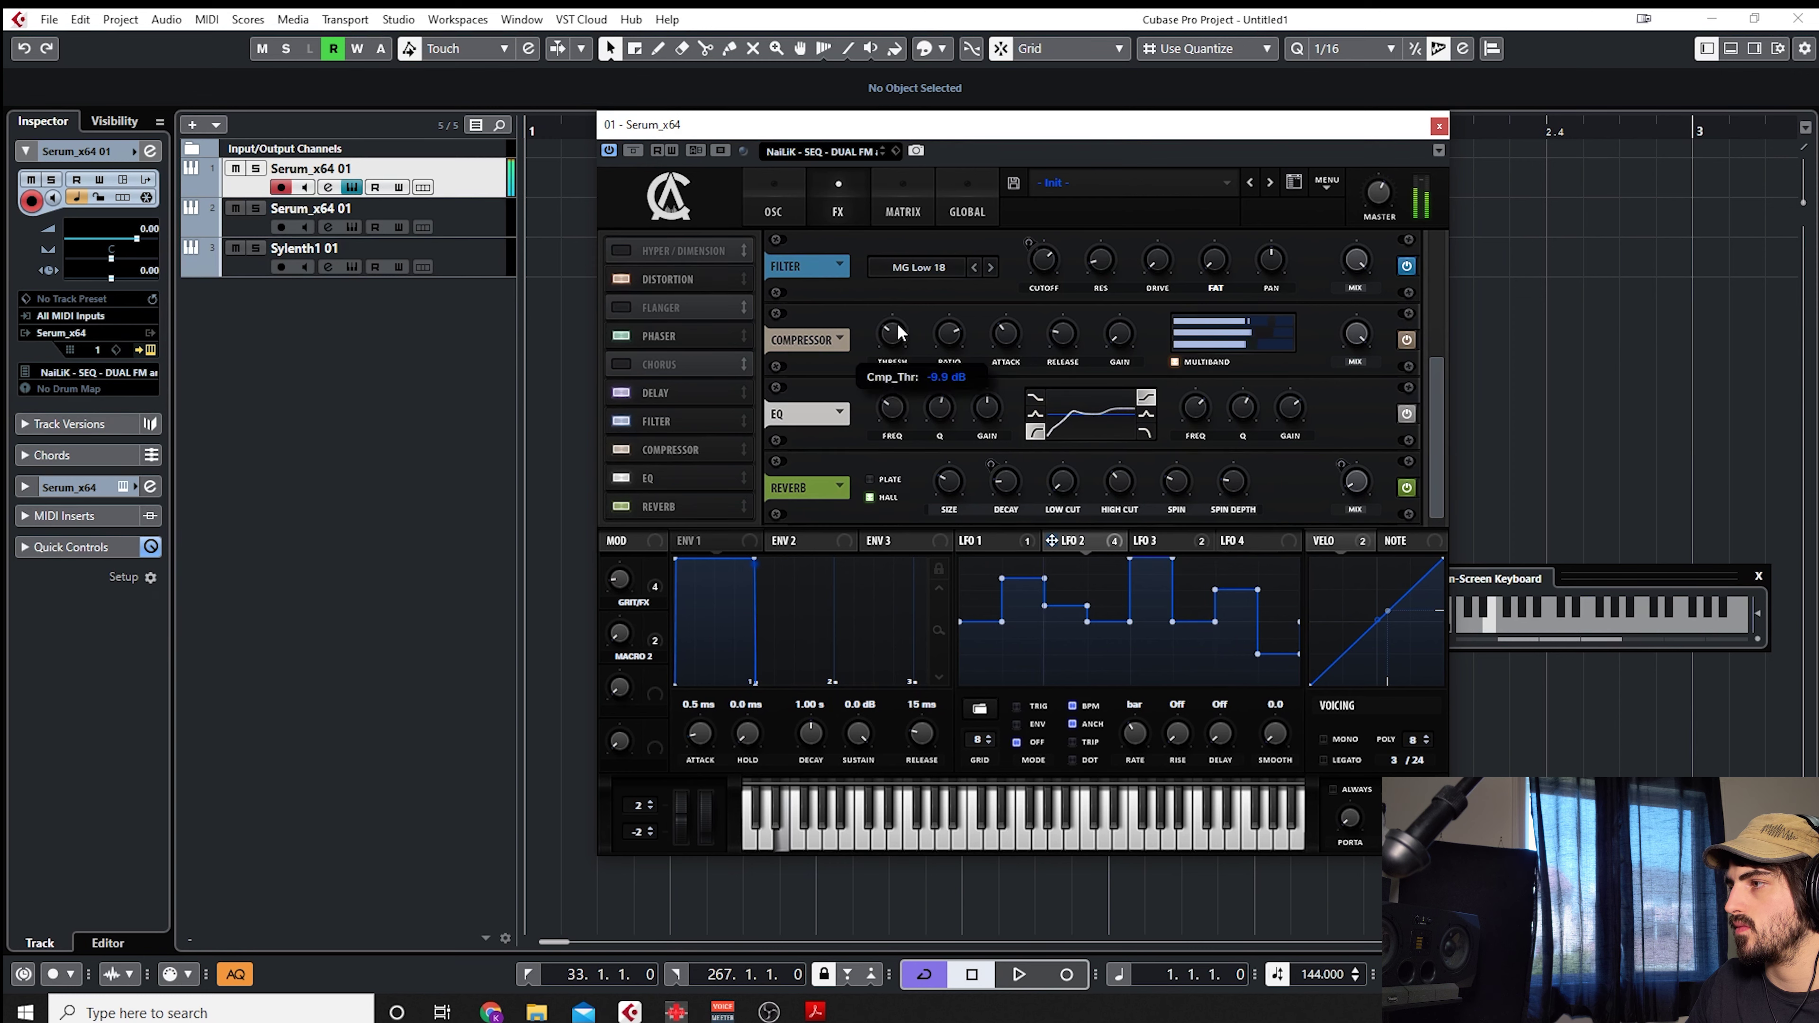
pyautogui.scroll(-3, 895, 328)
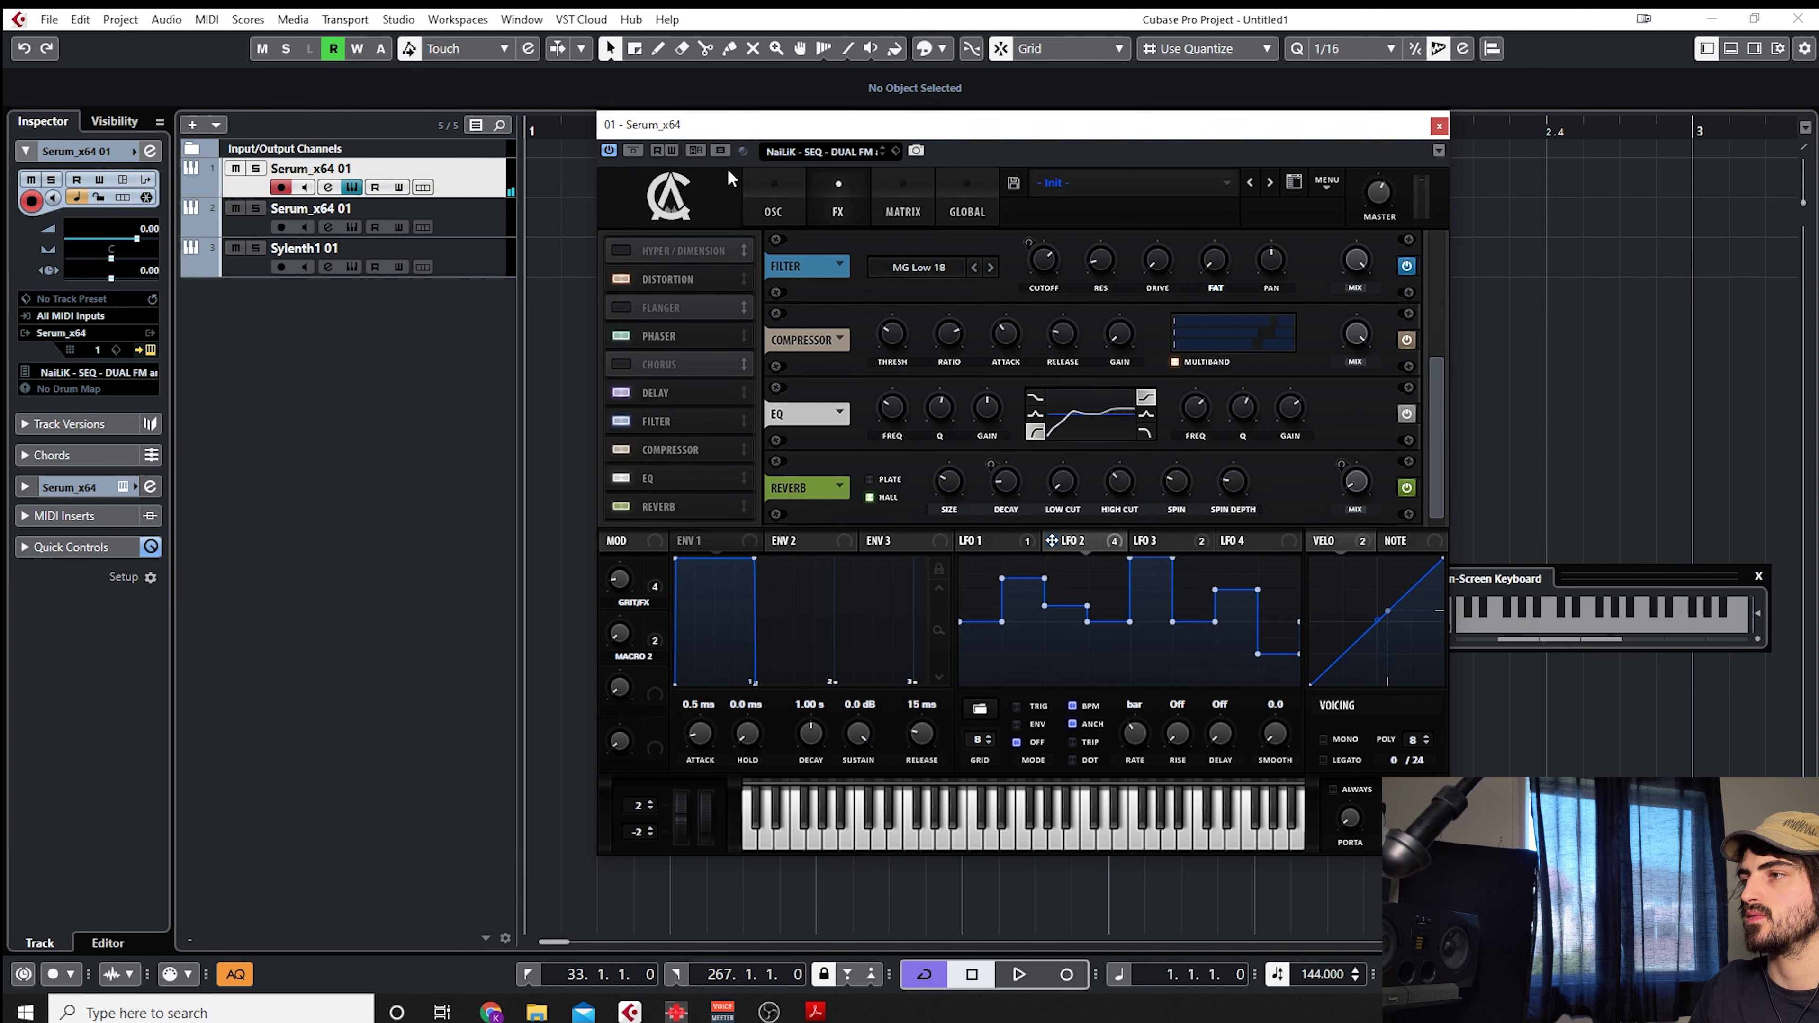
# - Set the EQ's high shelf gain to about 5.3 dB and fine-tune the low-cut frequency to about 165 Hz
pyautogui.press('c')
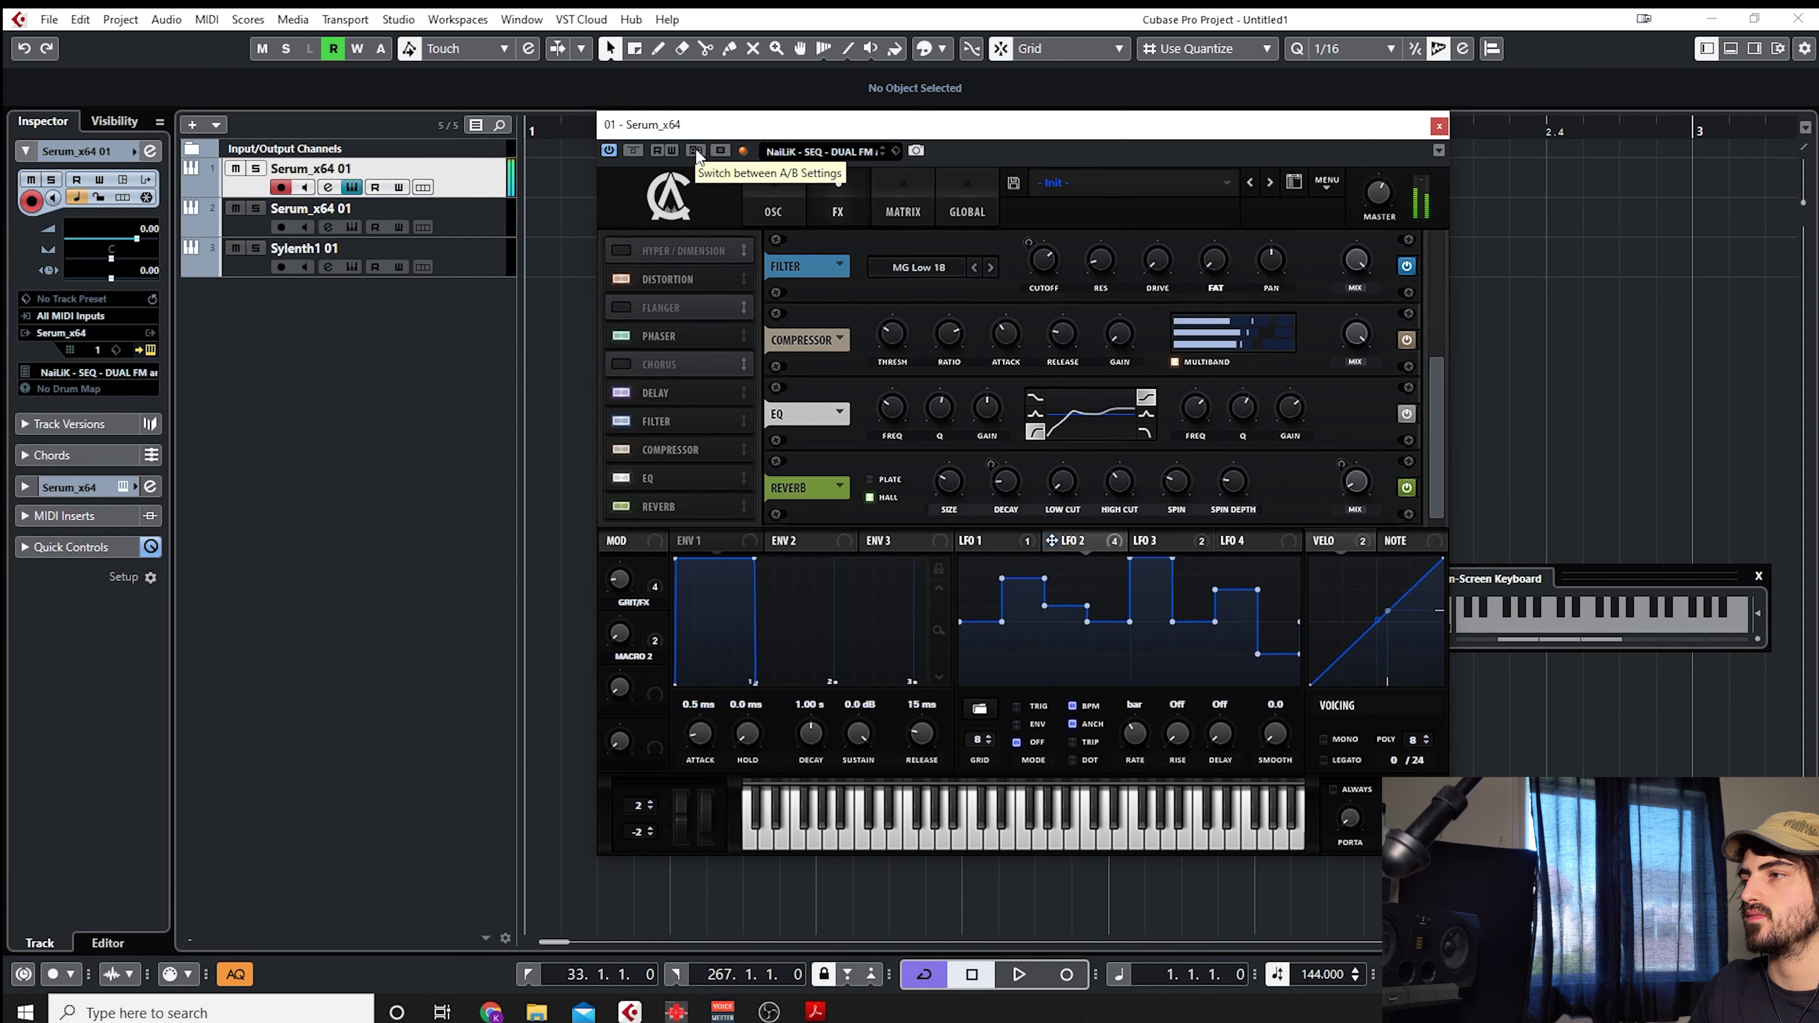
pyautogui.click(695, 151)
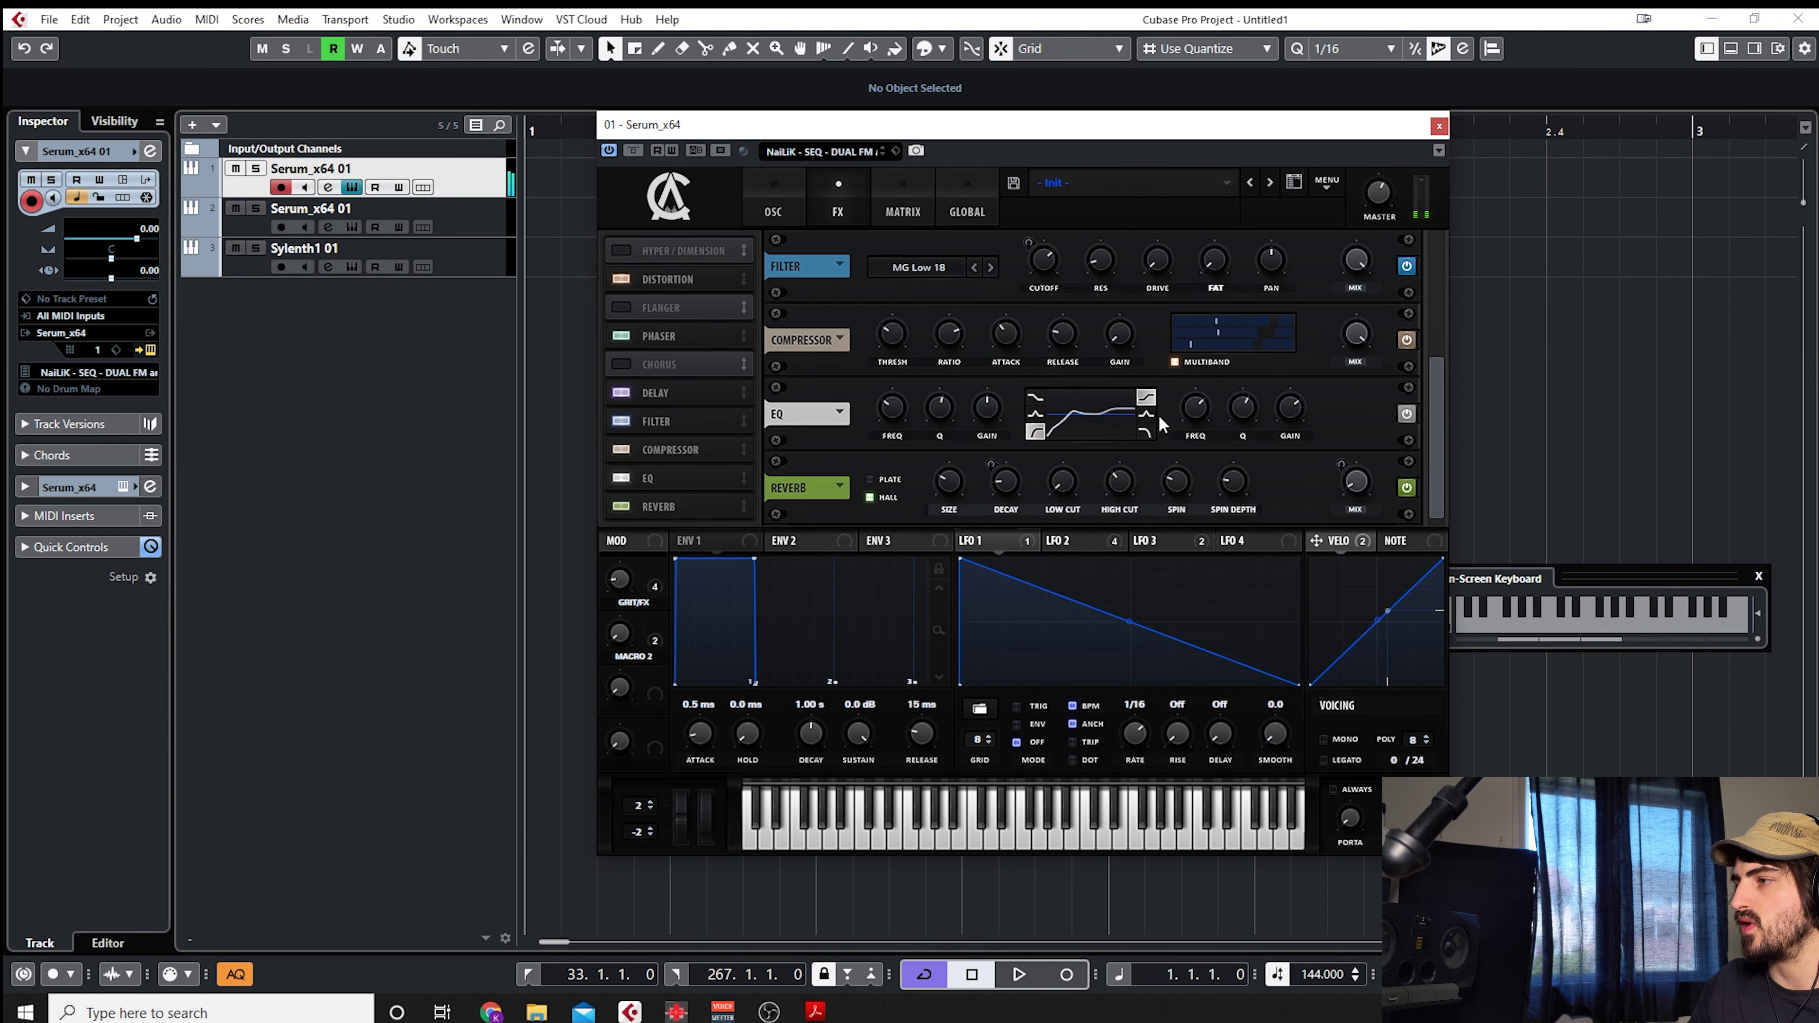
pyautogui.moveTo(1298, 410); pyautogui.dragTo(1296, 422)
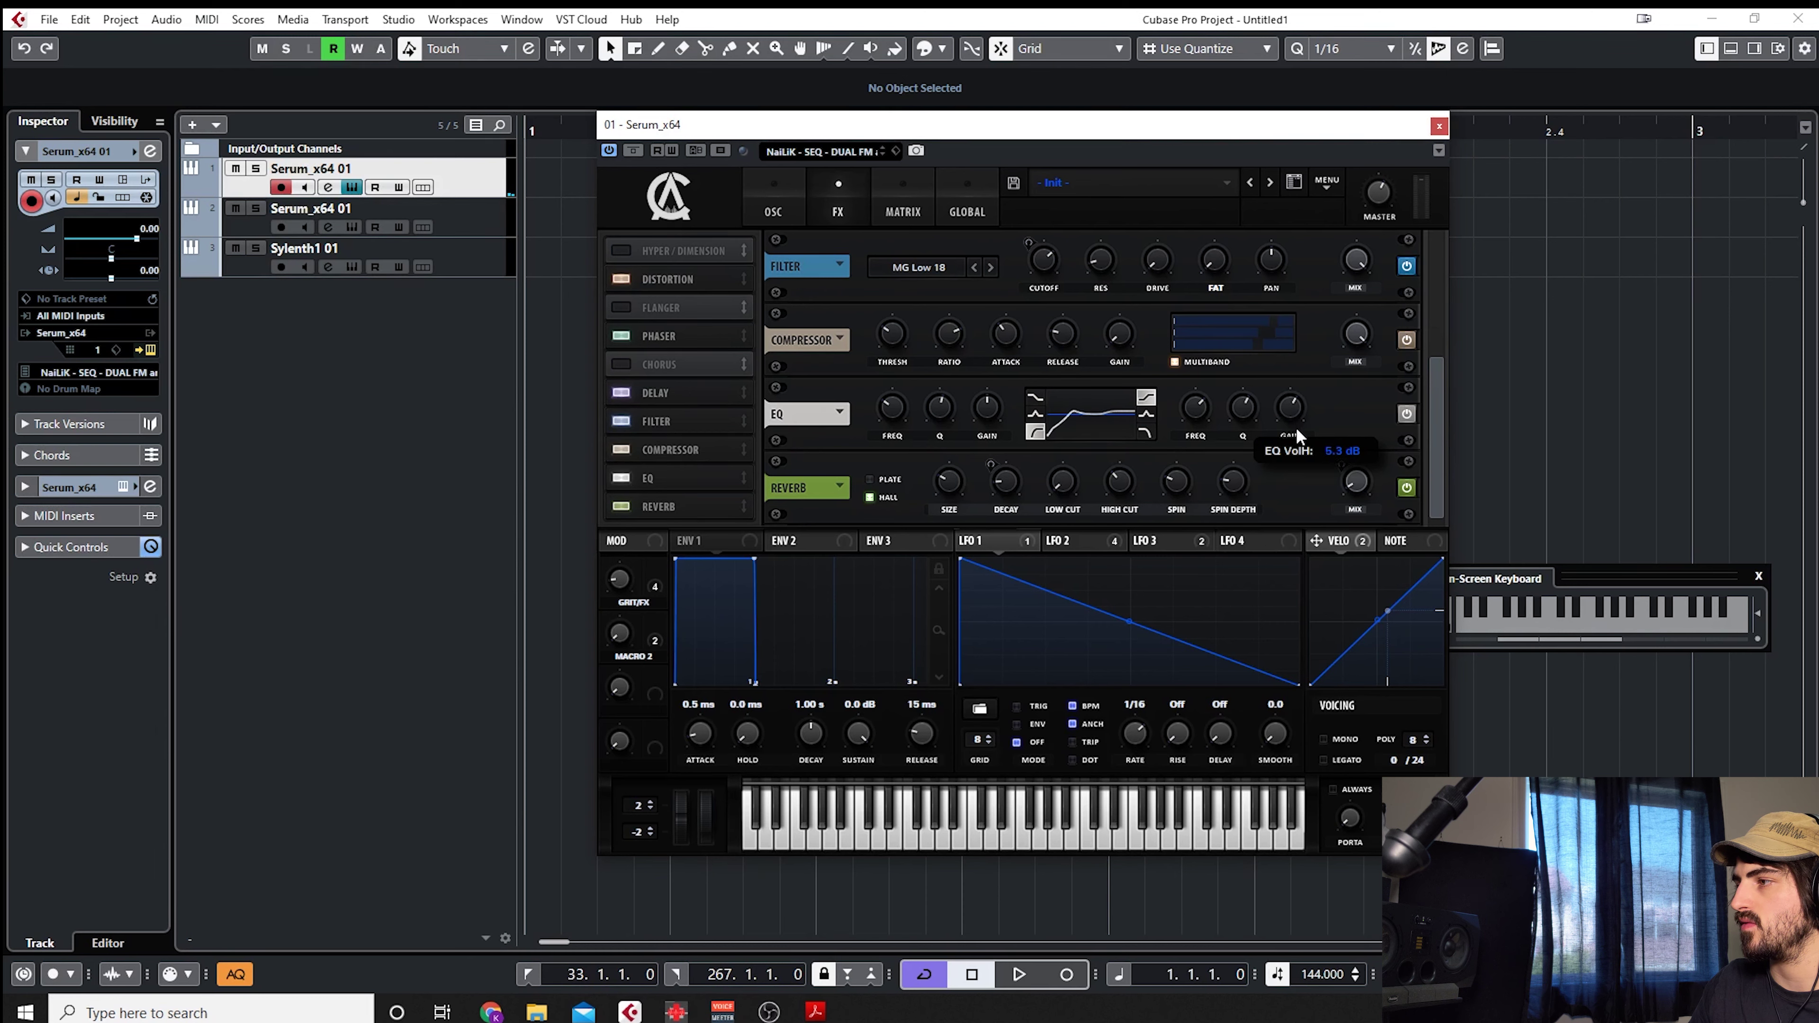
pyautogui.press('c')
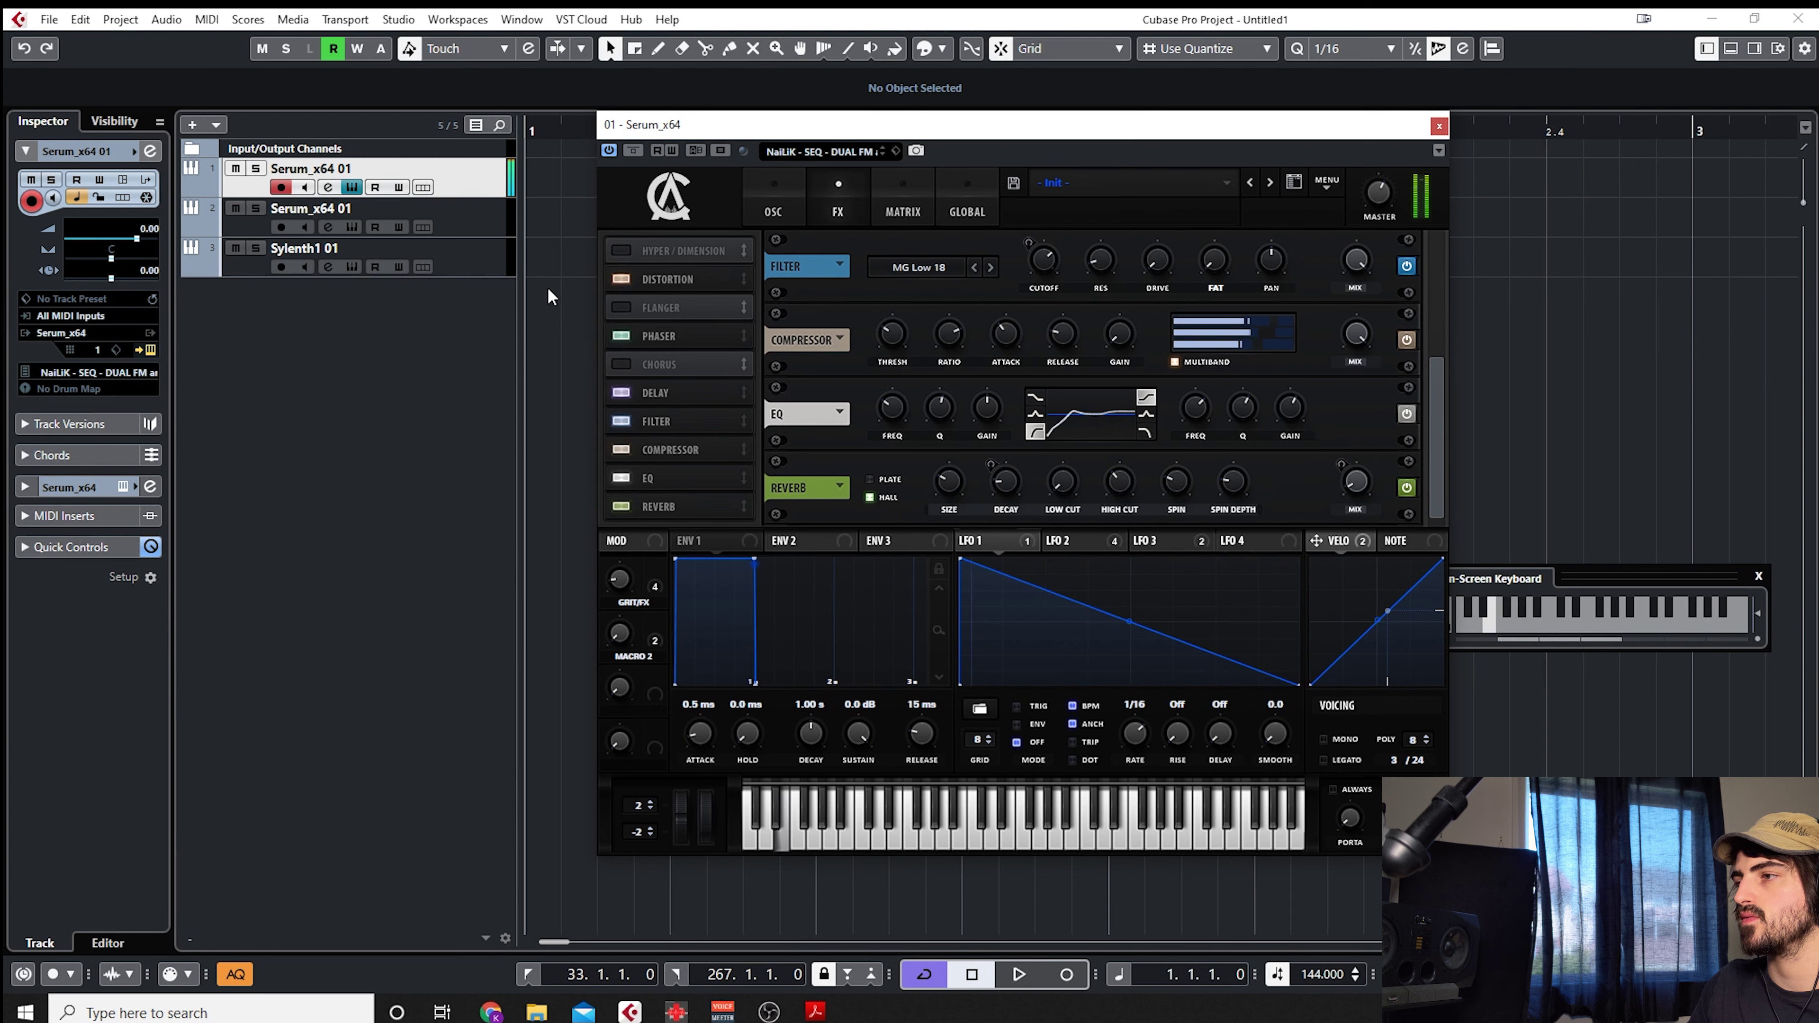
pyautogui.moveTo(890, 419)
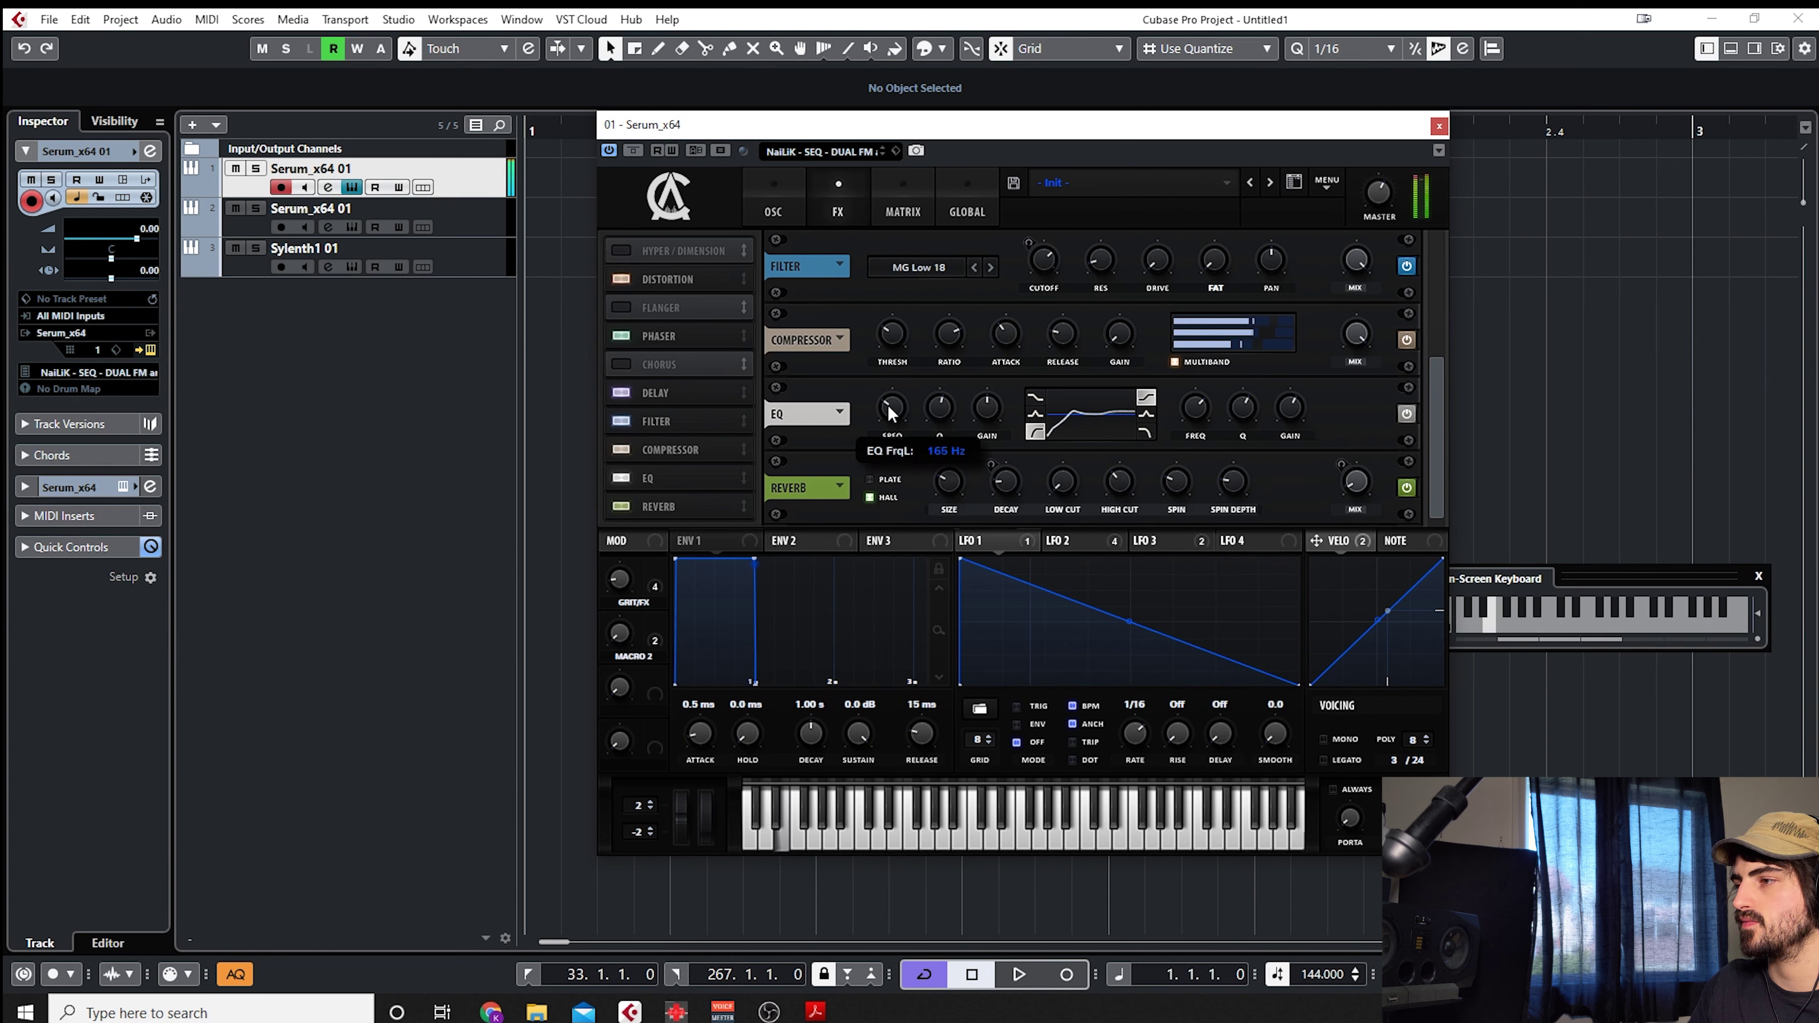
pyautogui.scroll(-2, 890, 419)
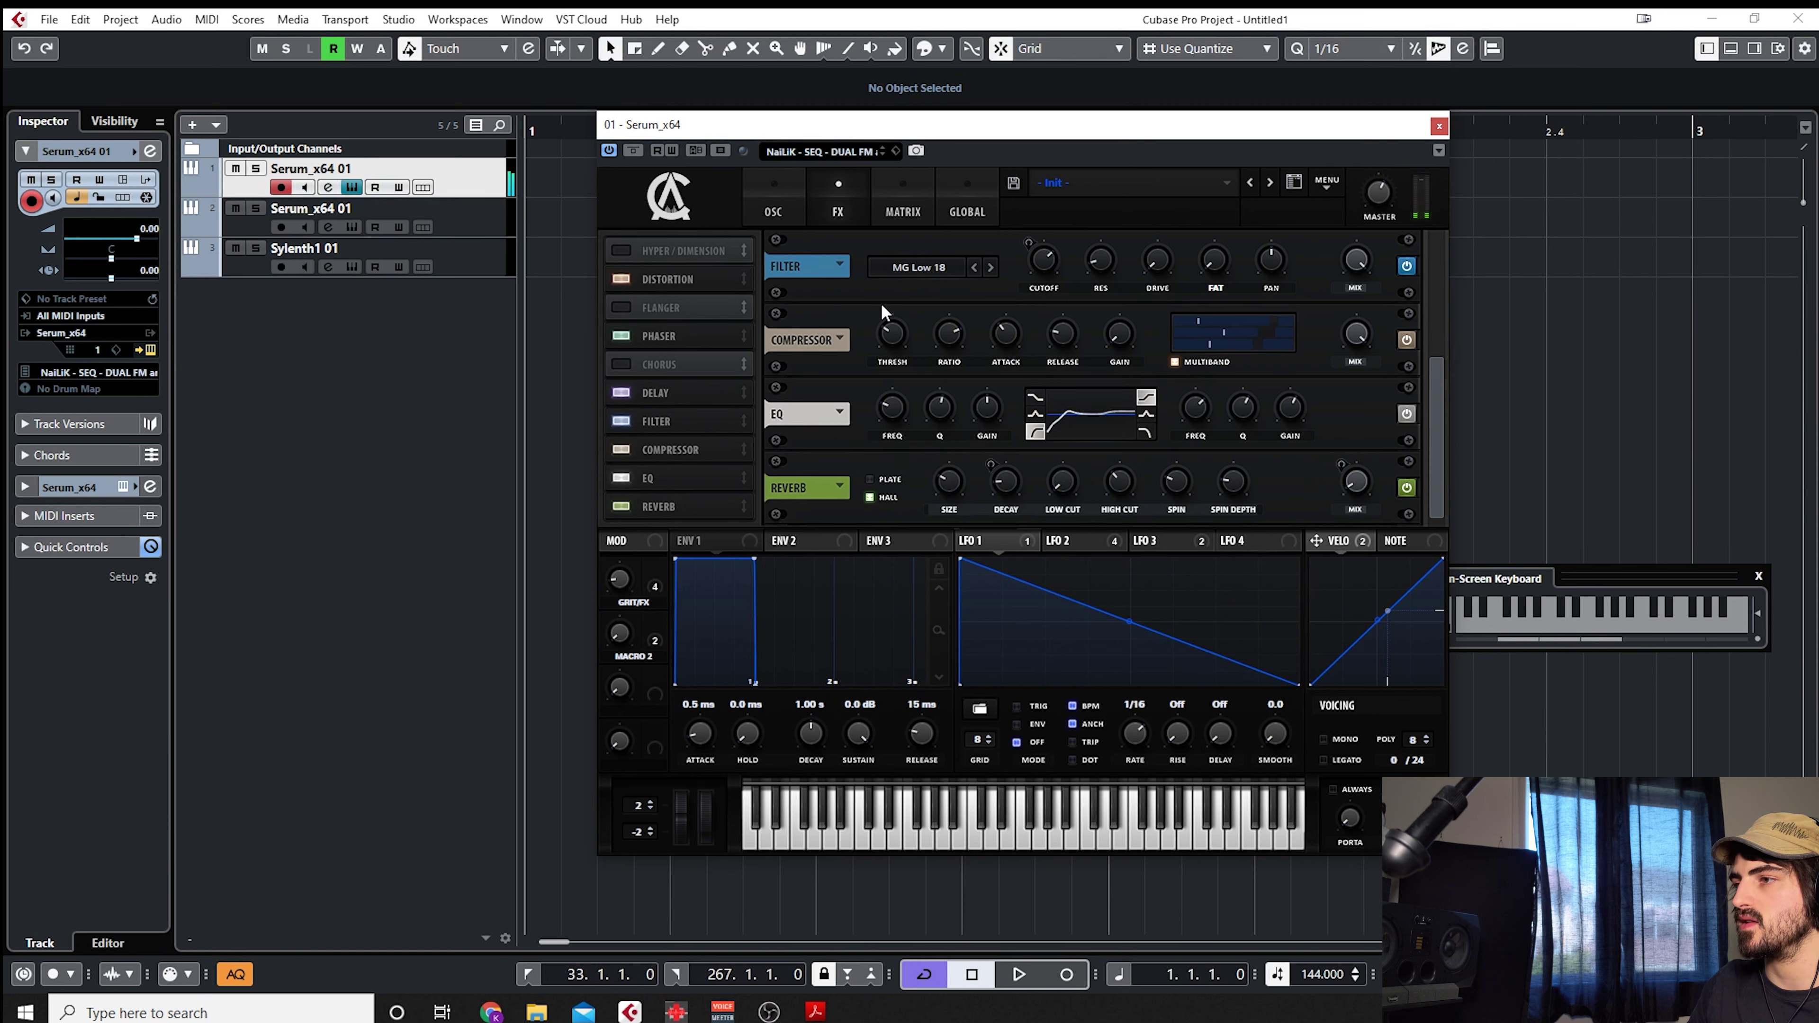
pyautogui.click(775, 203)
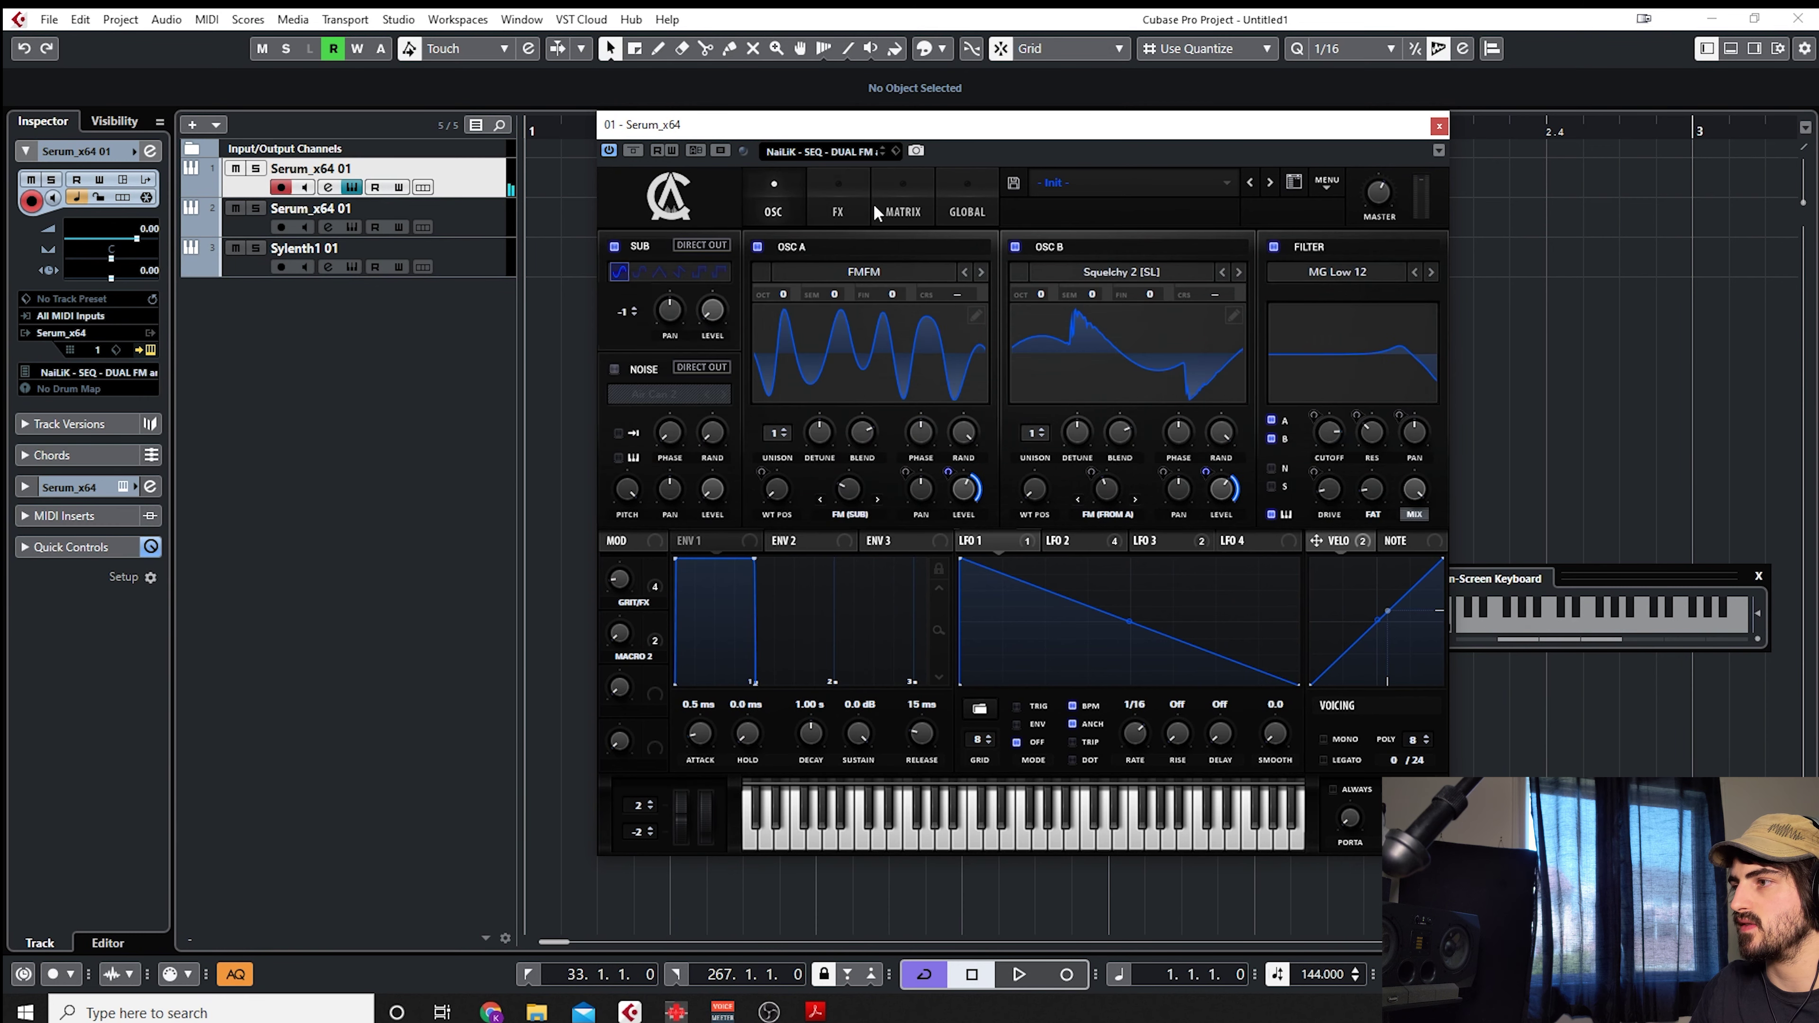
pyautogui.click(902, 208)
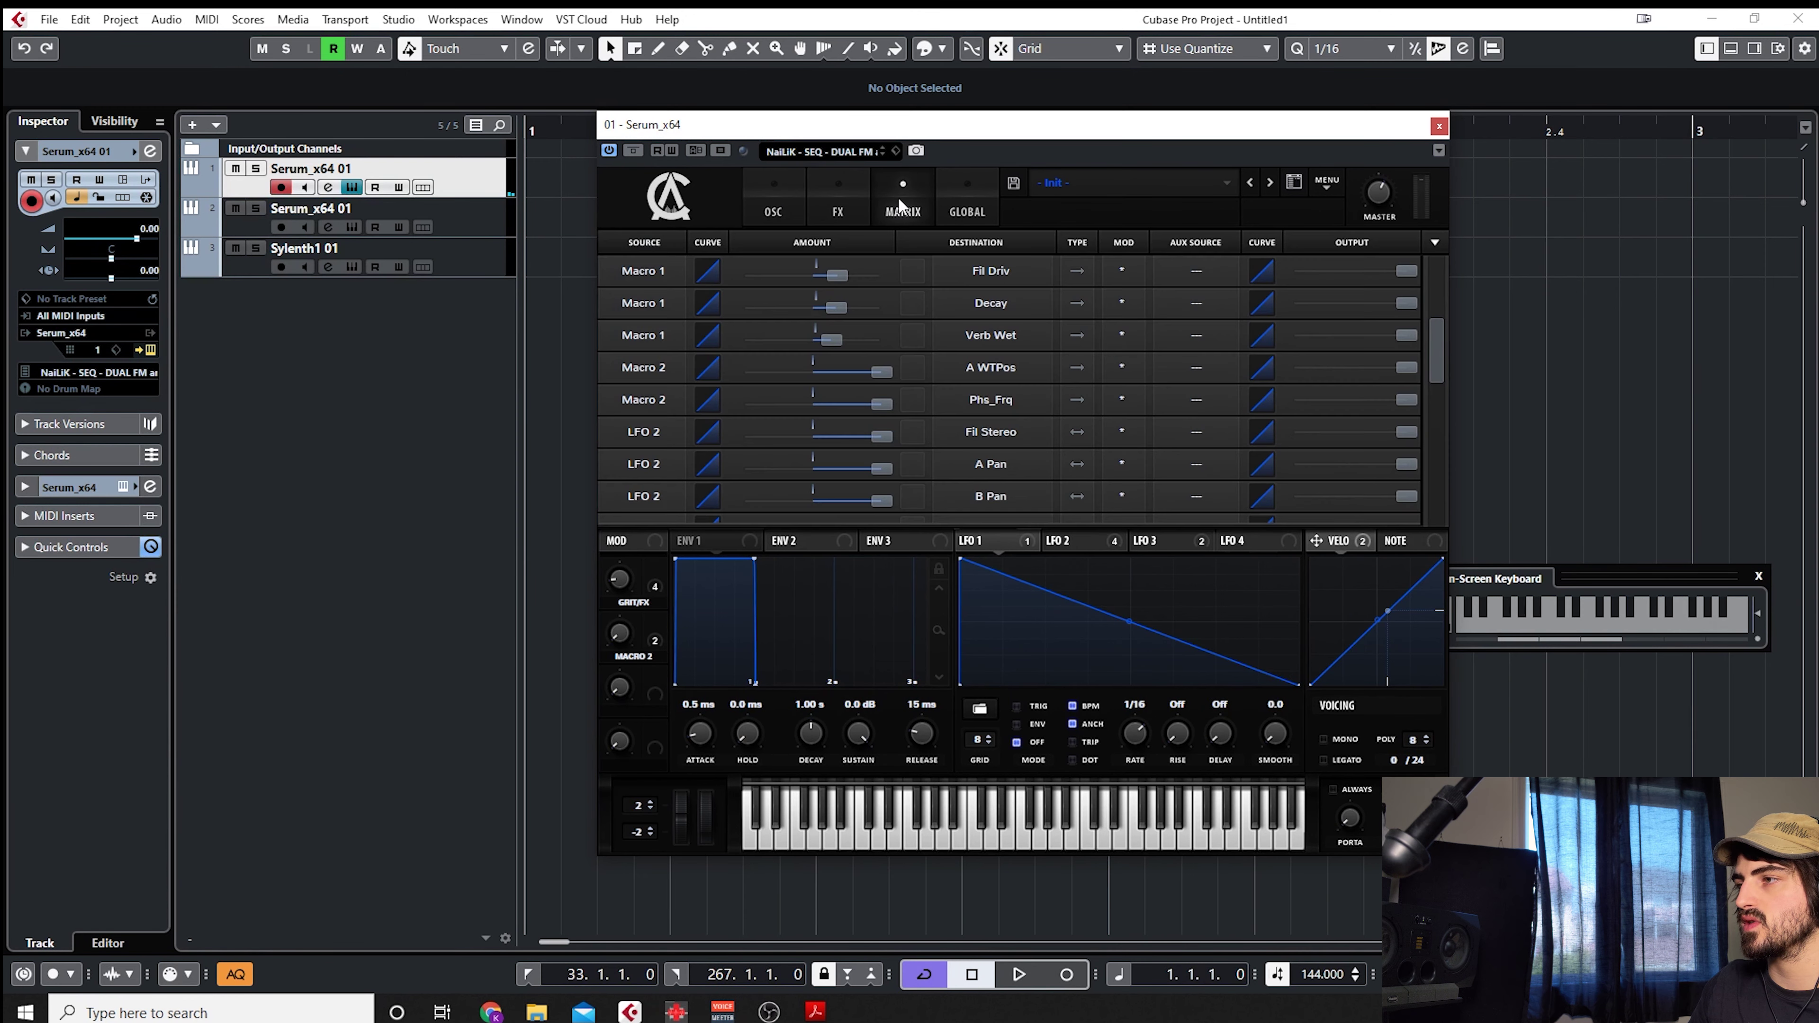
pyautogui.click(831, 207)
pyautogui.click(802, 218)
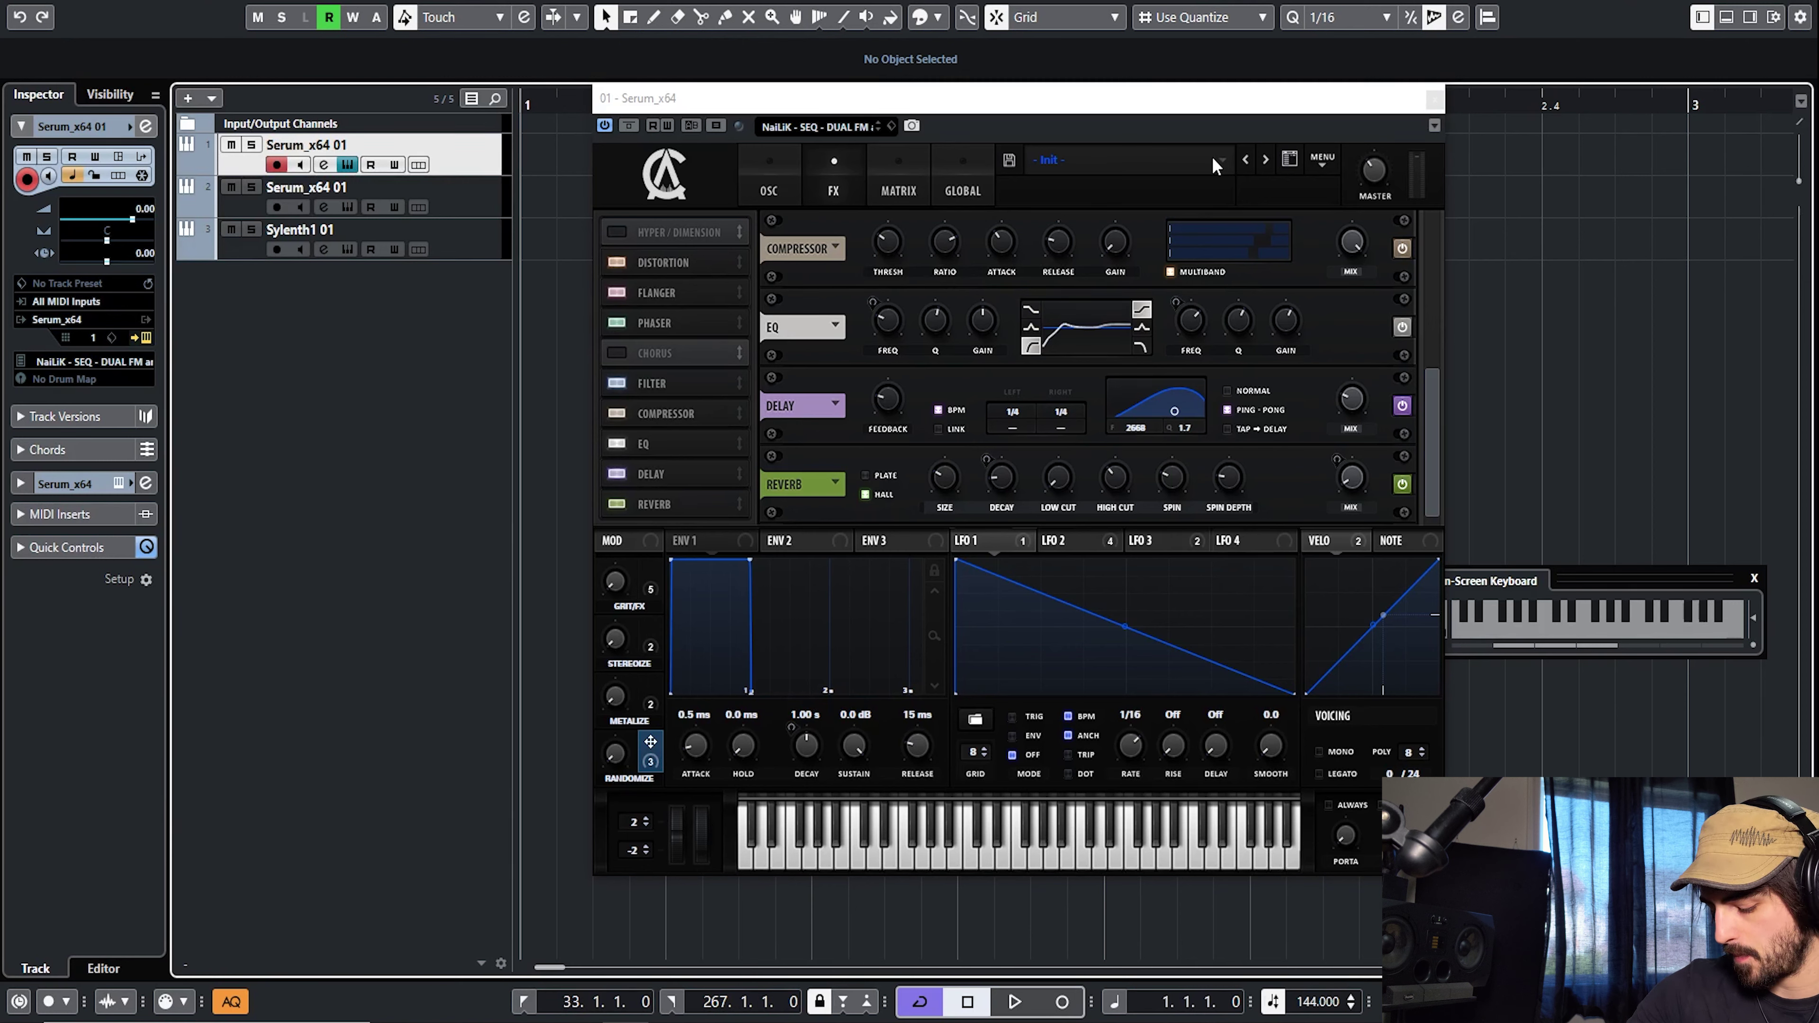
# - Review the source and destination assignments in the modulation matrix, and return to the oscillator page
pyautogui.click(893, 164)
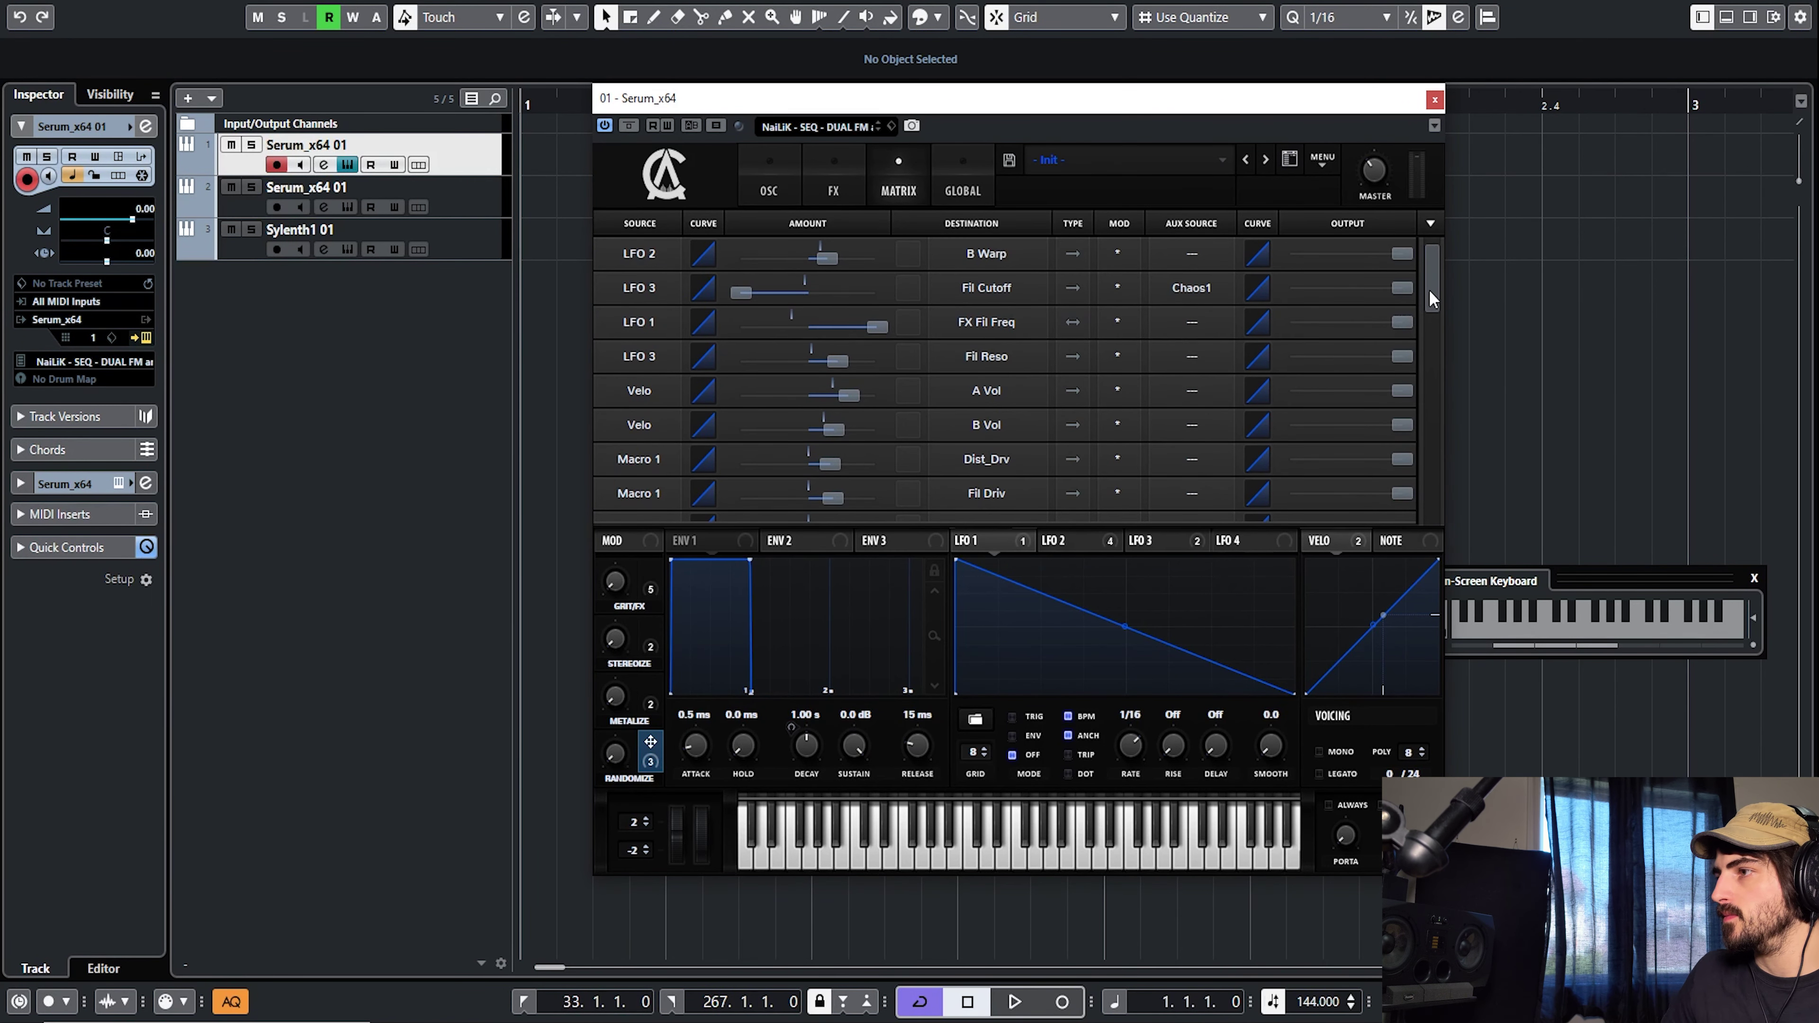
pyautogui.moveTo(1429, 289)
pyautogui.mouseDown()
pyautogui.moveTo(1437, 420)
pyautogui.moveTo(1443, 289)
pyautogui.mouseUp()
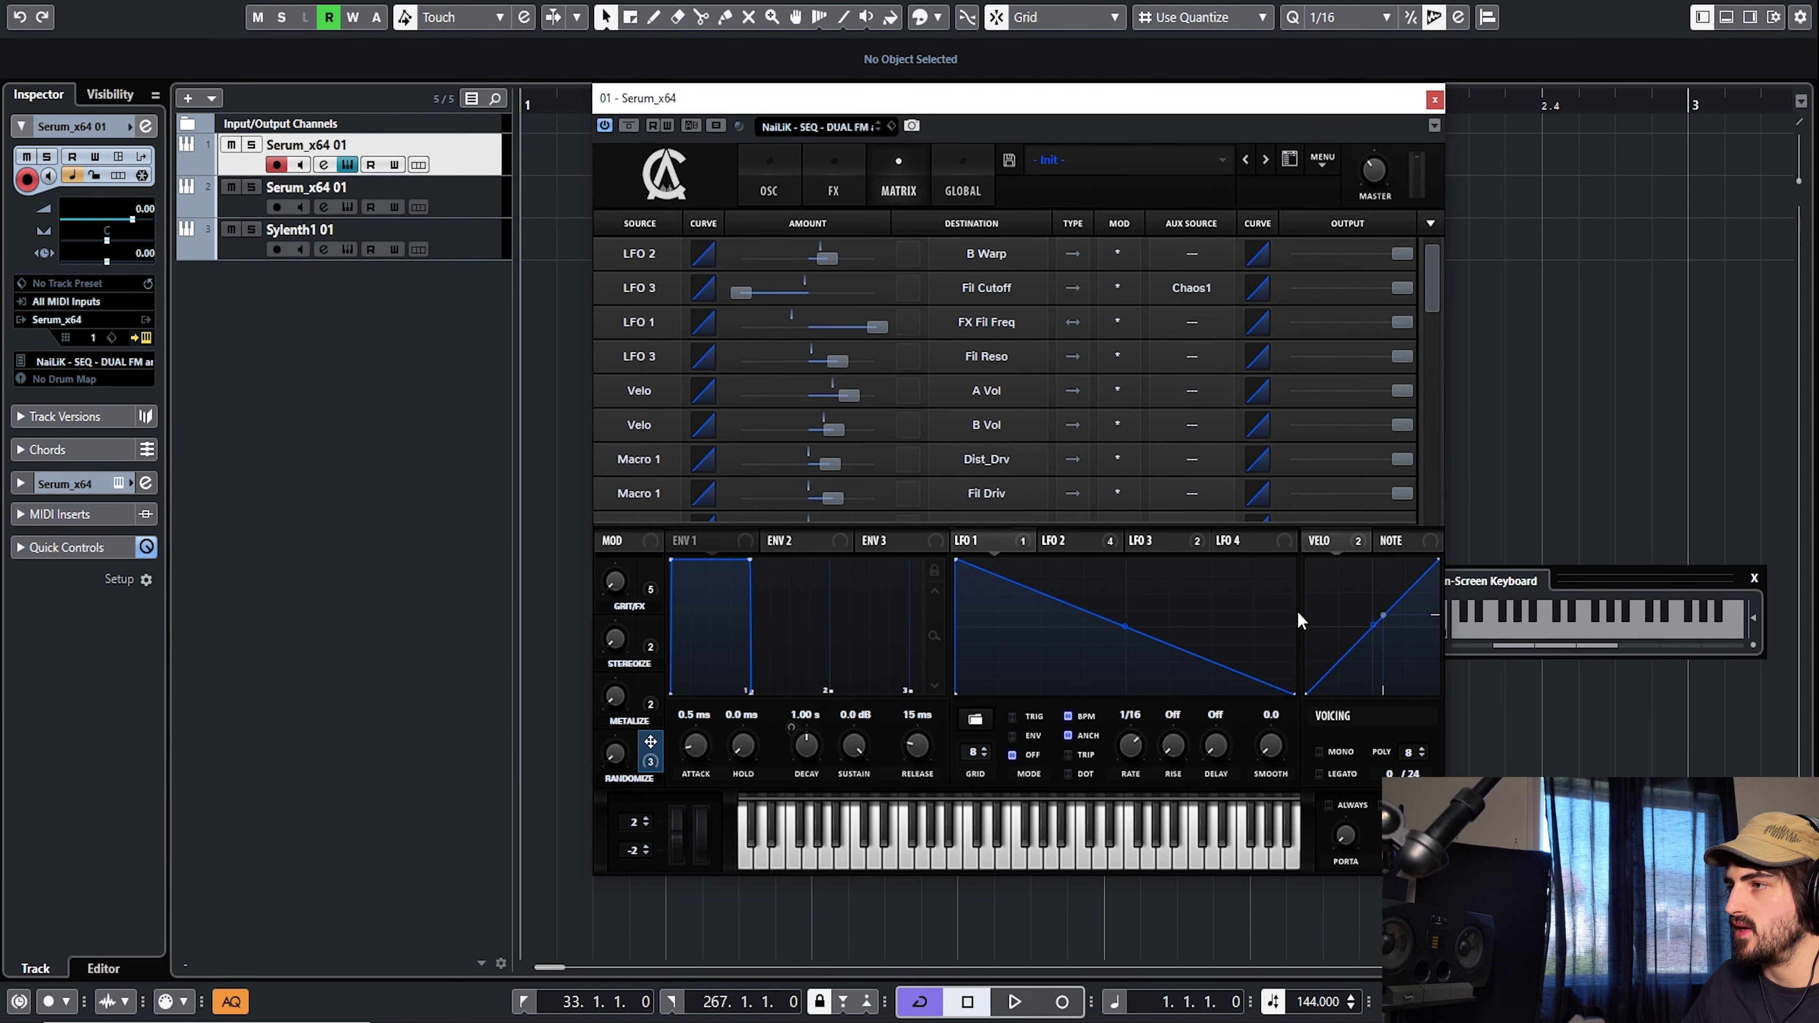
pyautogui.click(770, 179)
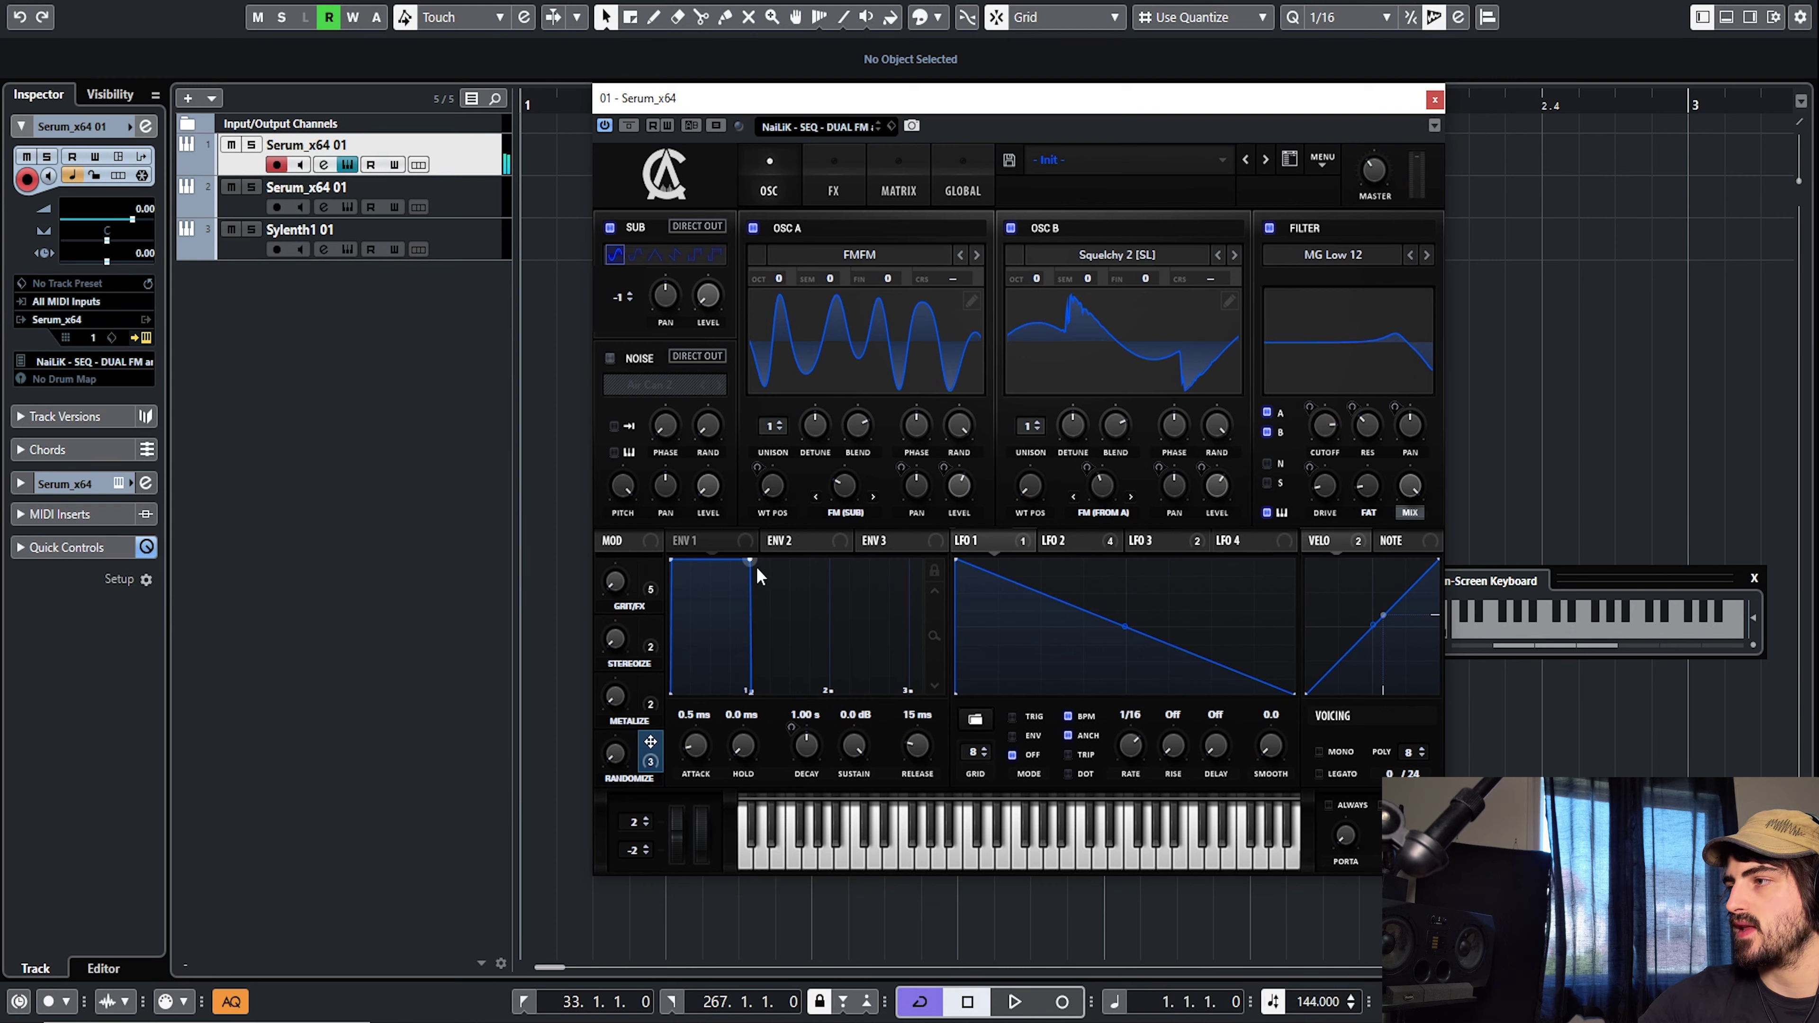
# - Review the effects chain from reverb up to phaser, and audition the GRIT/FX macro from the oscillator page, returning it to zero
pyautogui.click(820, 179)
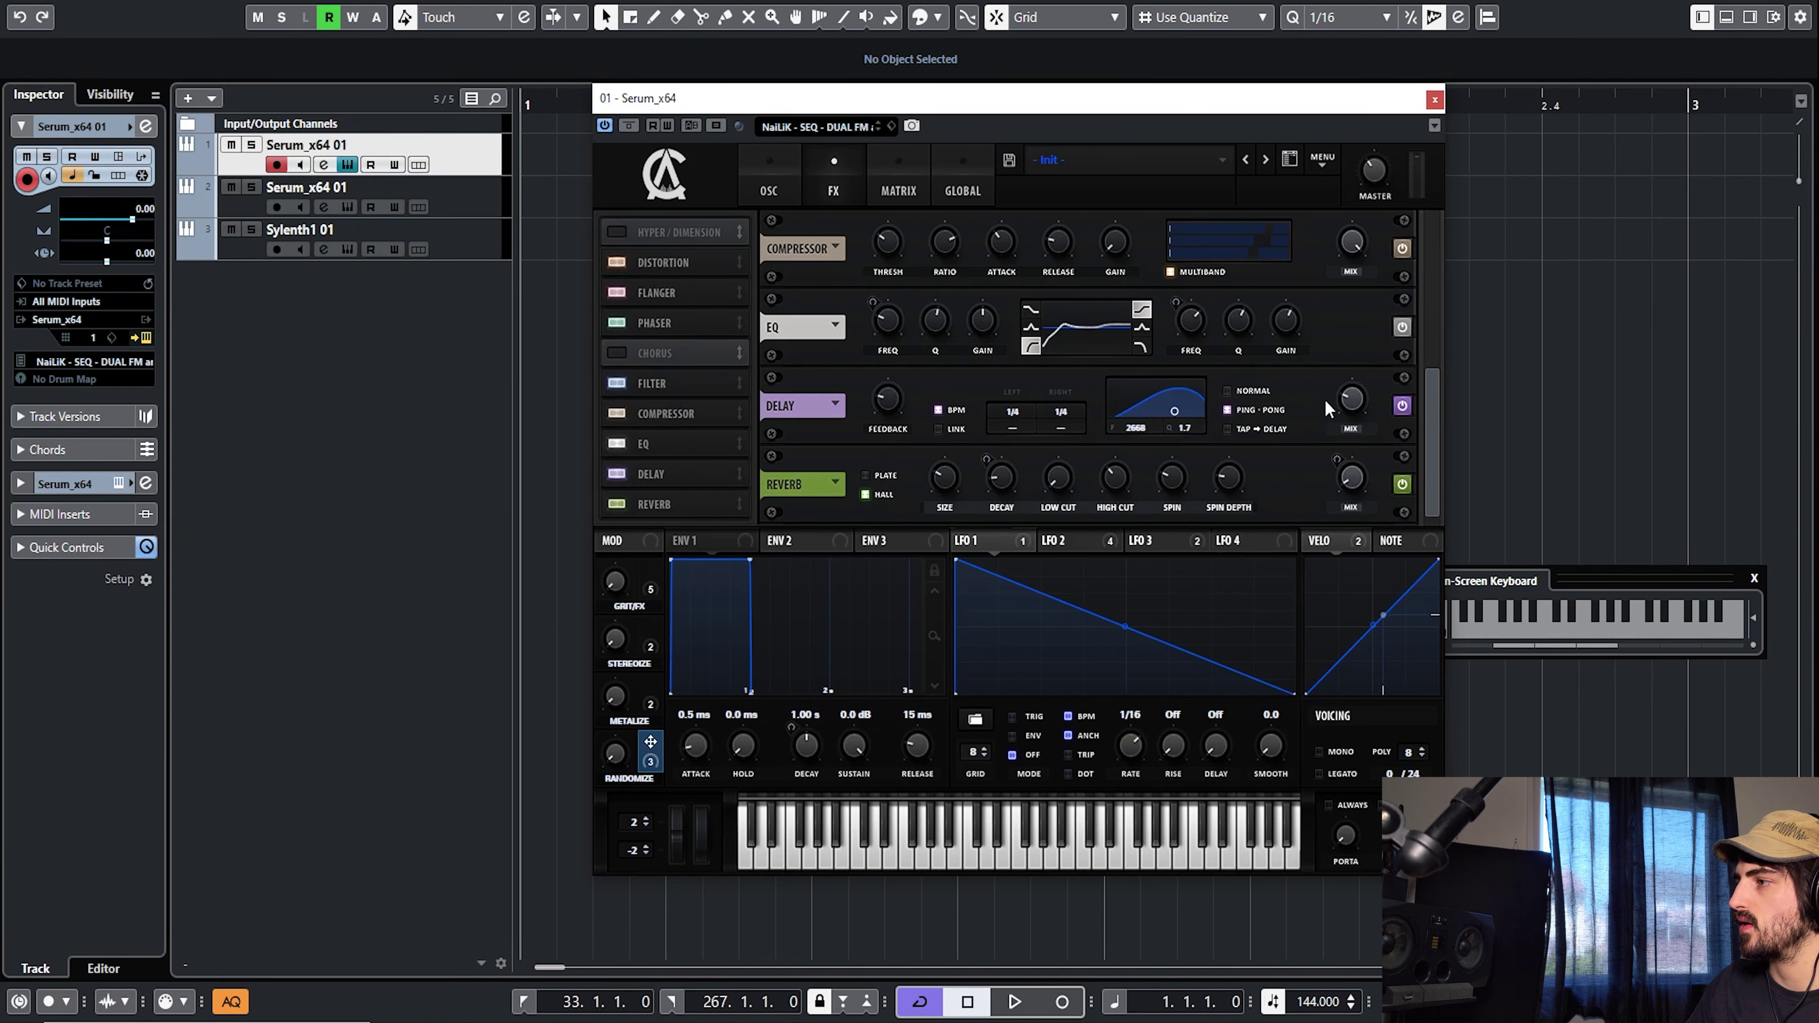
pyautogui.moveTo(1432, 412); pyautogui.dragTo(1435, 332)
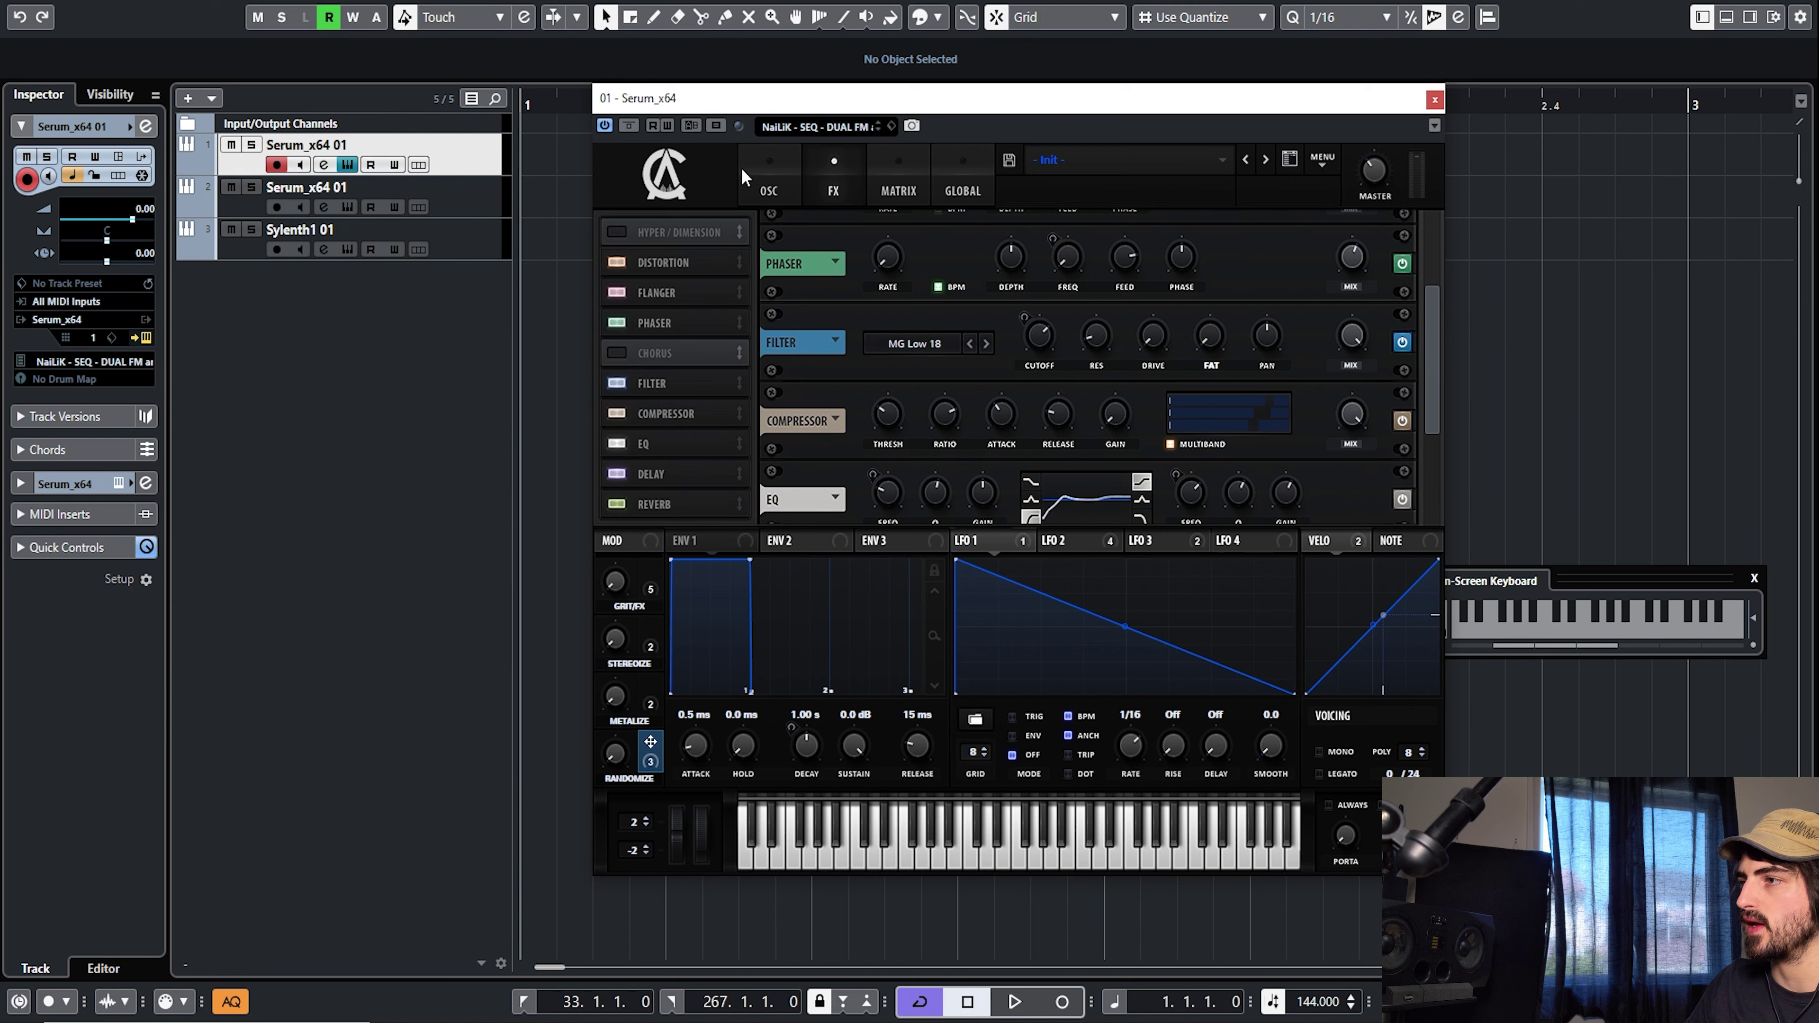
pyautogui.click(770, 187)
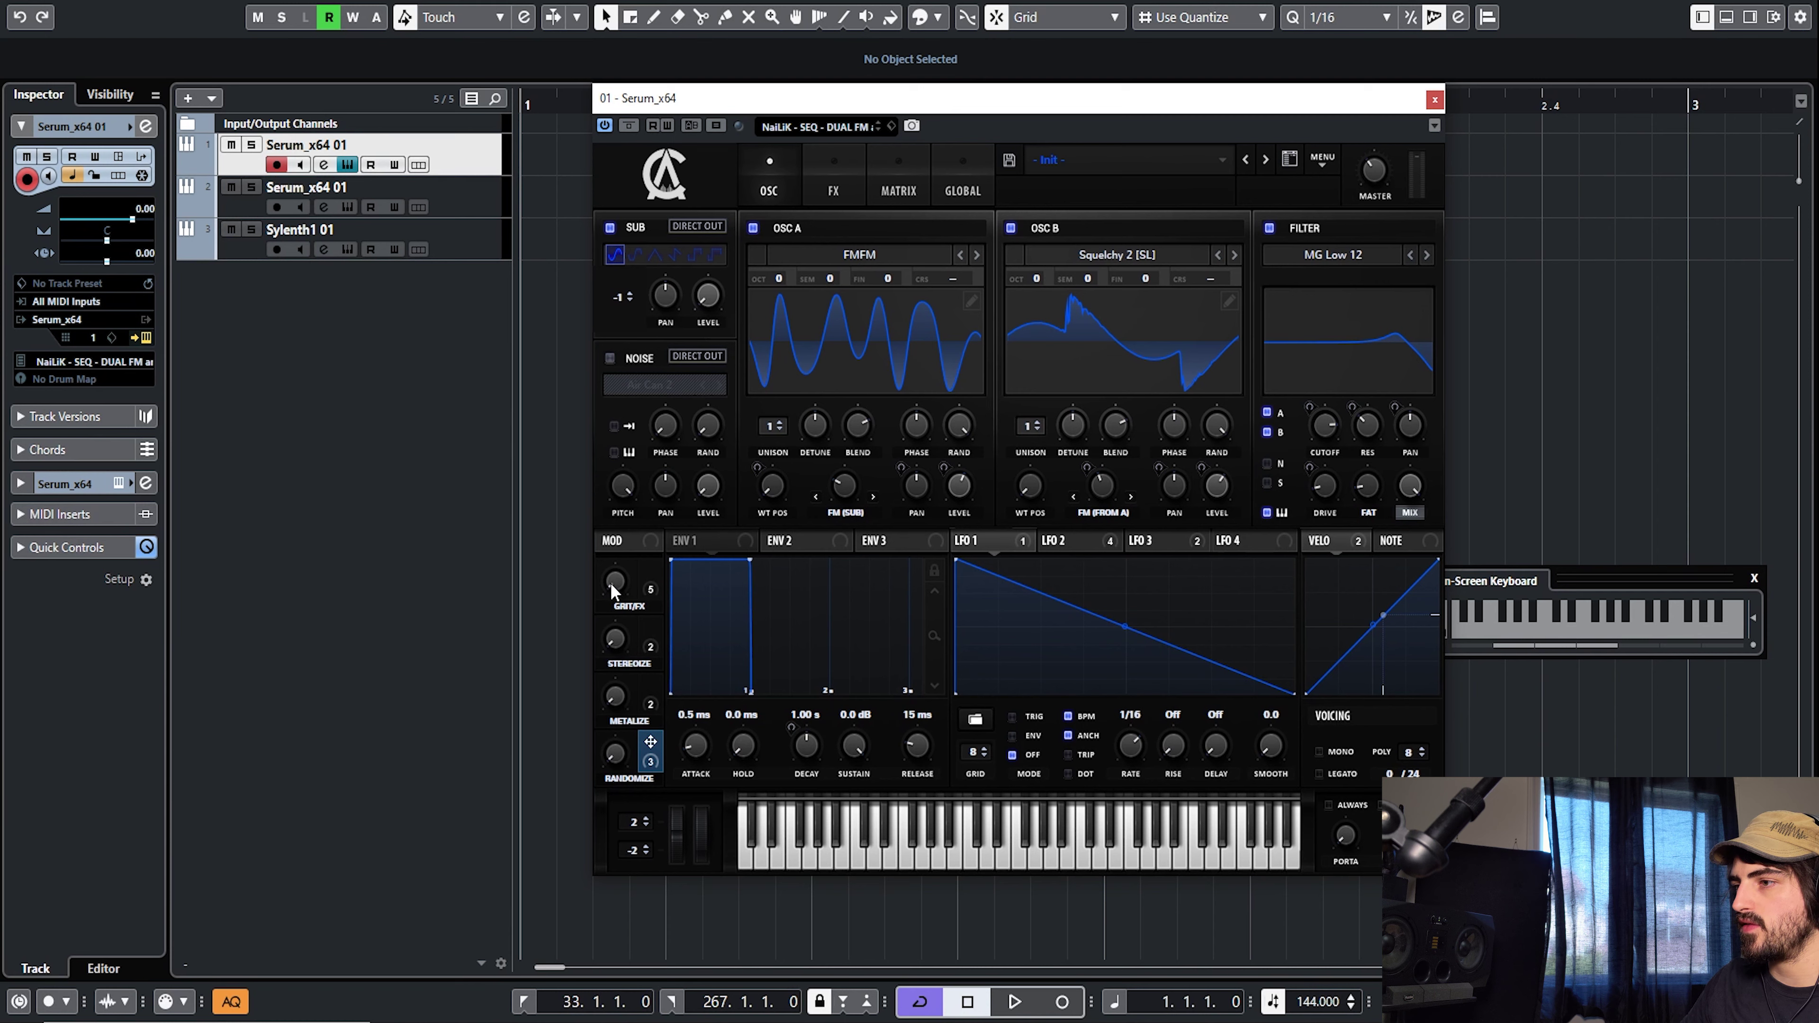
pyautogui.moveTo(611, 584); pyautogui.dragTo(637, 860)
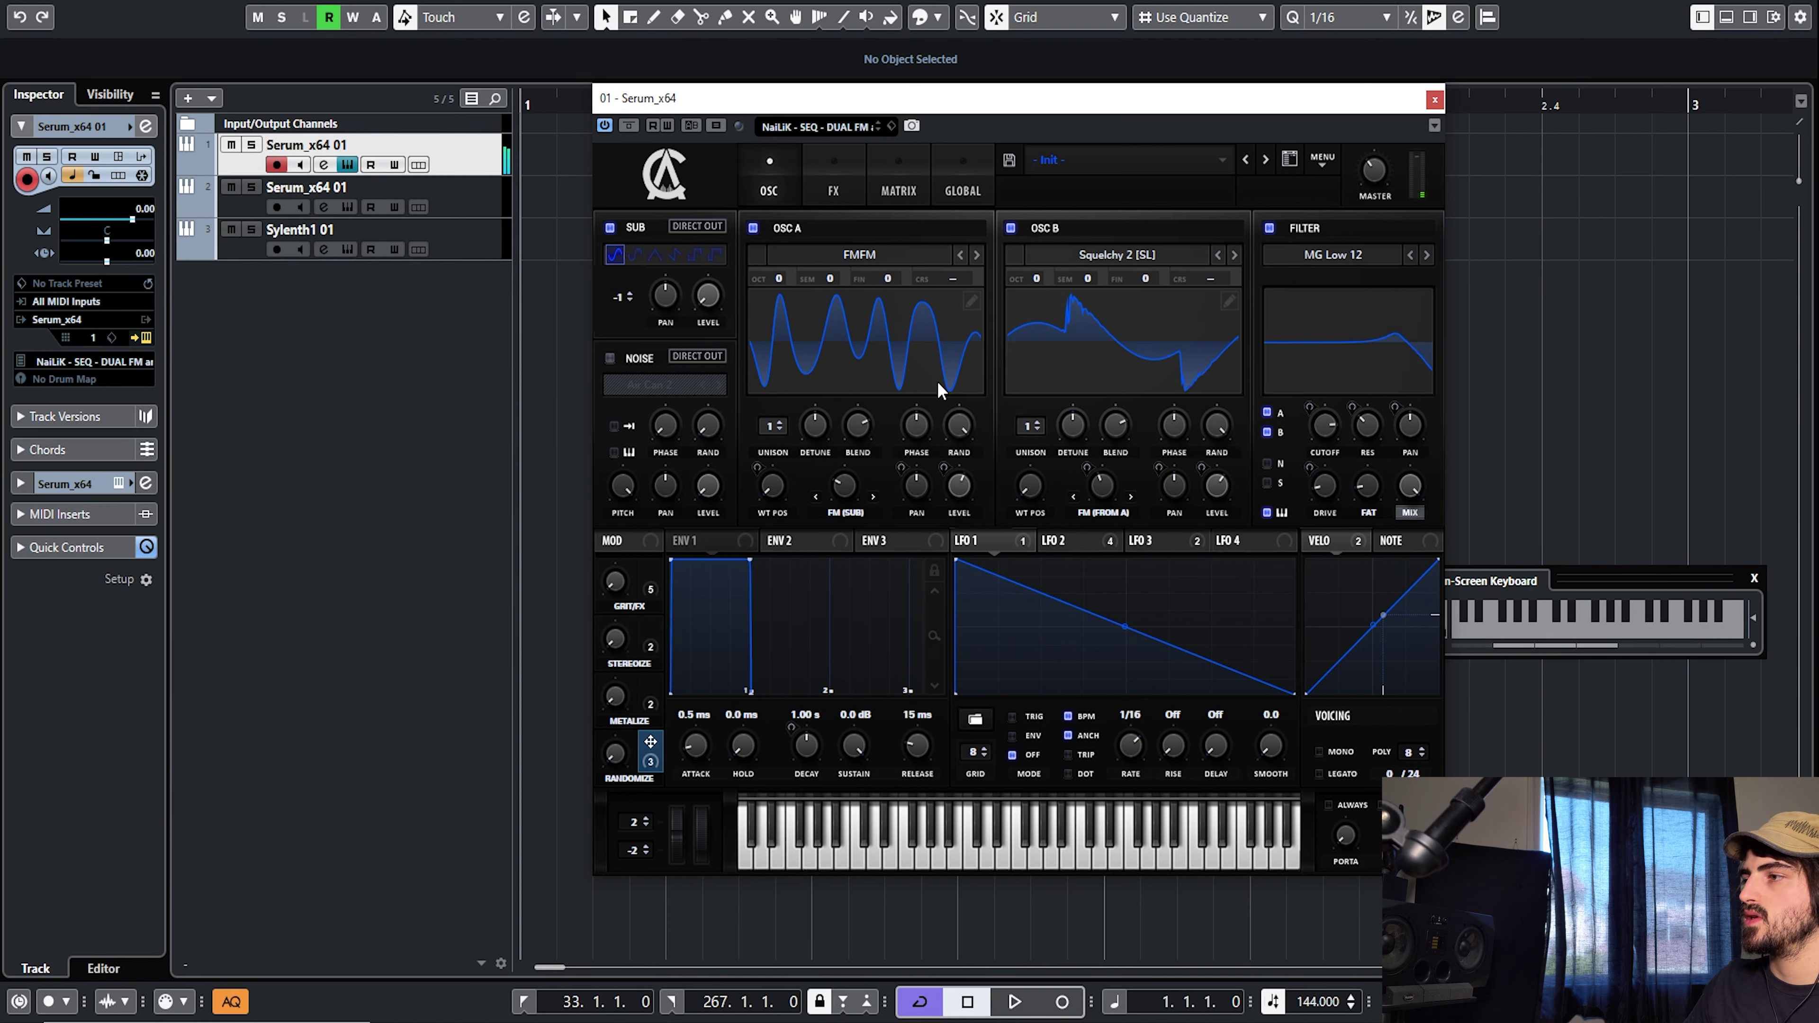
# - Examine the Macro 1 assignments in the modulation matrix and sweep the GRIT/FX macro up and back down while playing notes
pyautogui.click(845, 185)
pyautogui.click(898, 181)
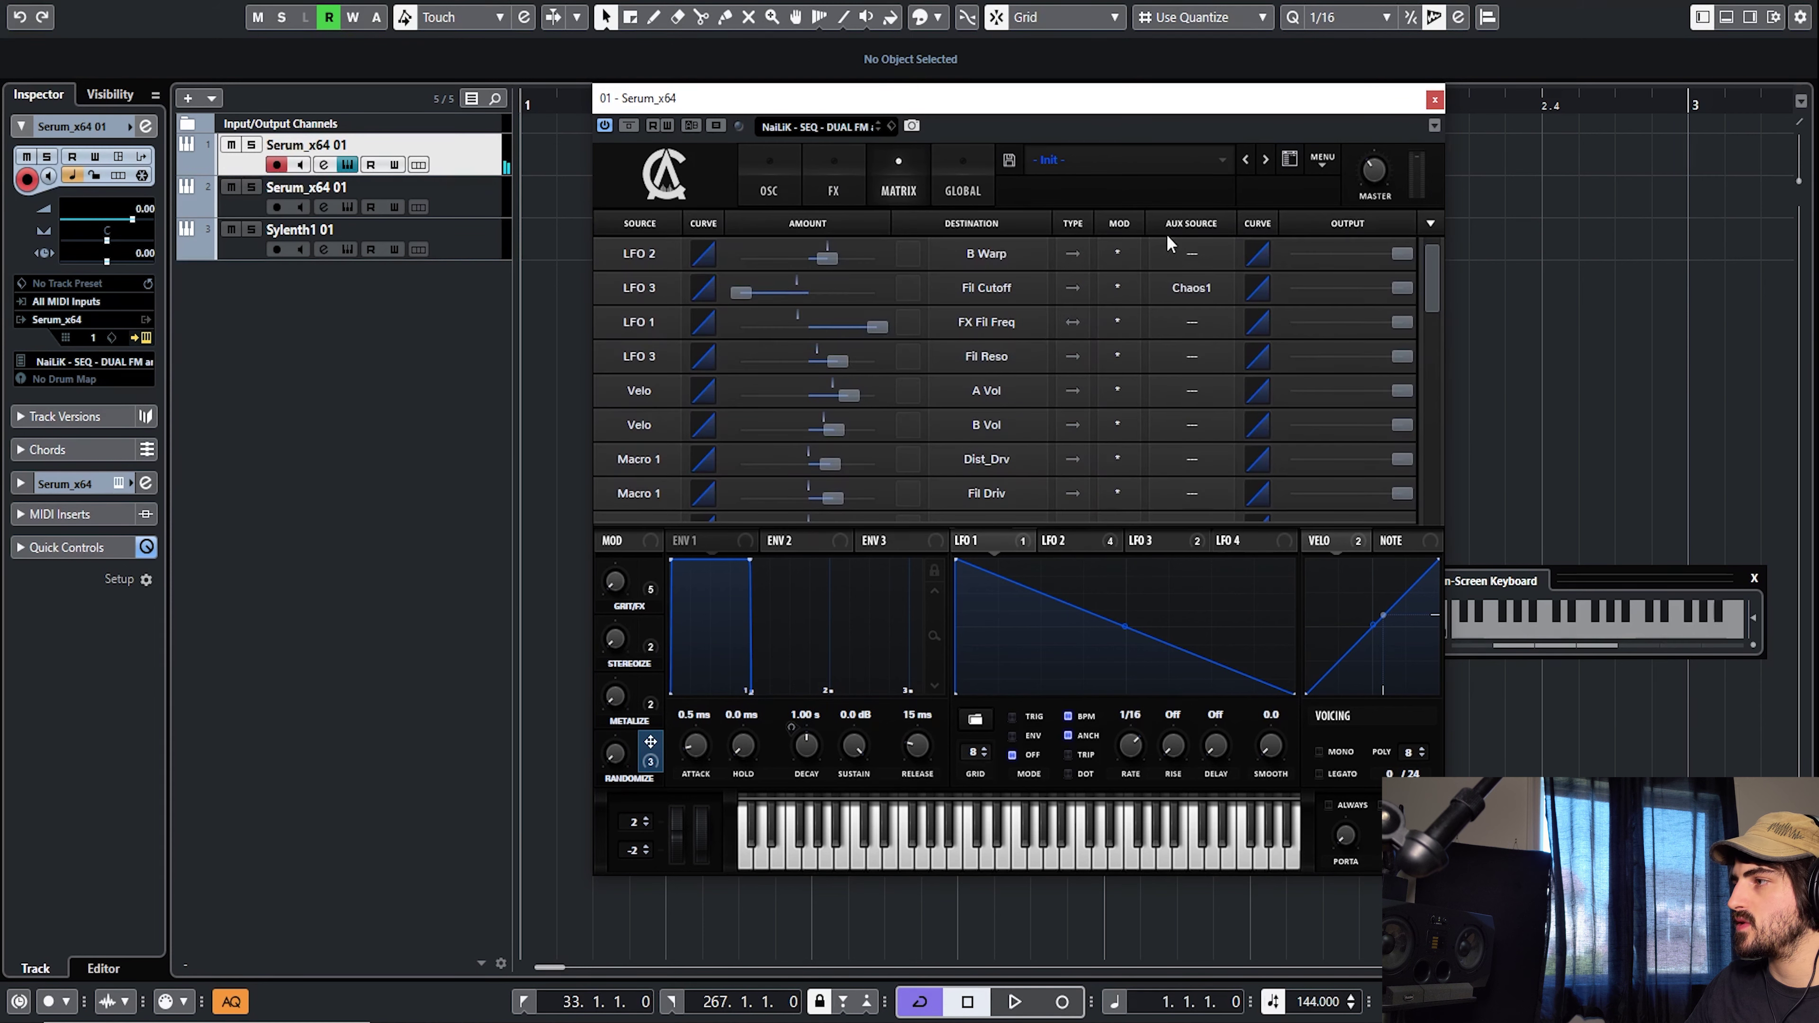
pyautogui.moveTo(1435, 275); pyautogui.dragTo(1441, 304)
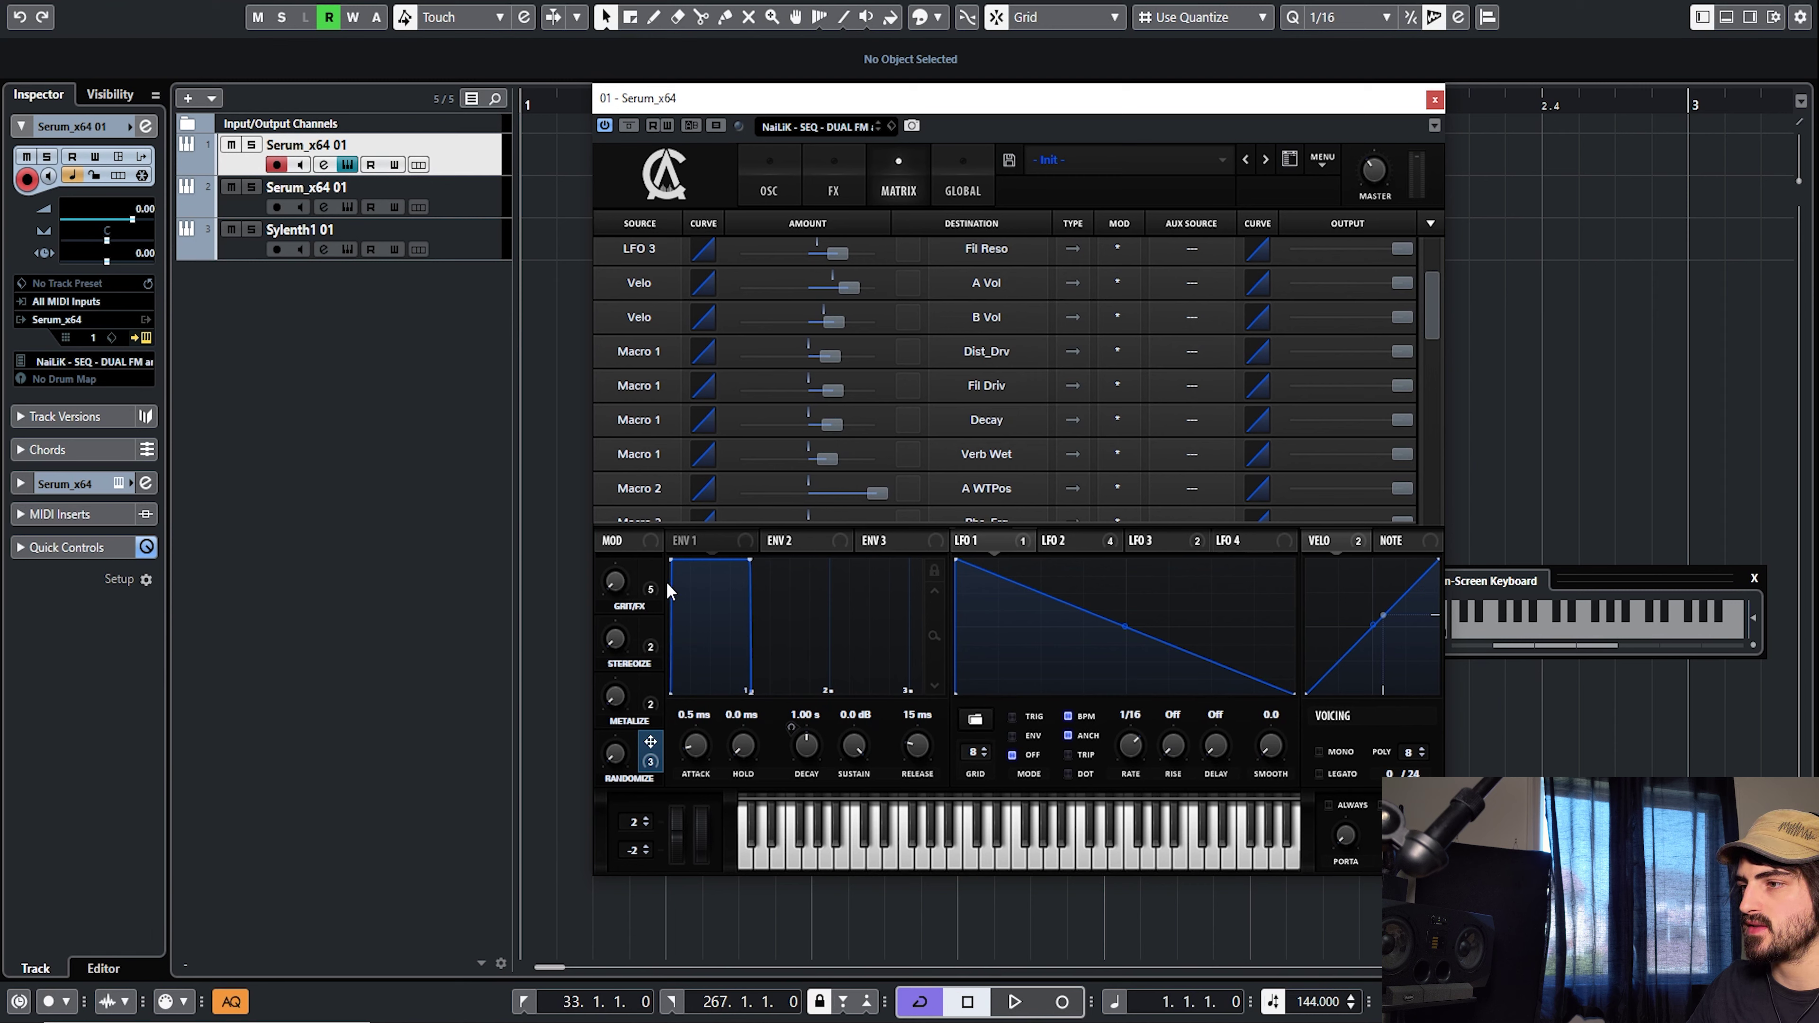
pyautogui.press('c')
pyautogui.moveTo(613, 584)
pyautogui.mouseDown()
pyautogui.moveTo(622, 557)
pyautogui.moveTo(621, 605)
pyautogui.moveTo(629, 553)
pyautogui.mouseUp()
pyautogui.press('c')
pyautogui.moveTo(629, 441); pyautogui.dragTo(627, 614)
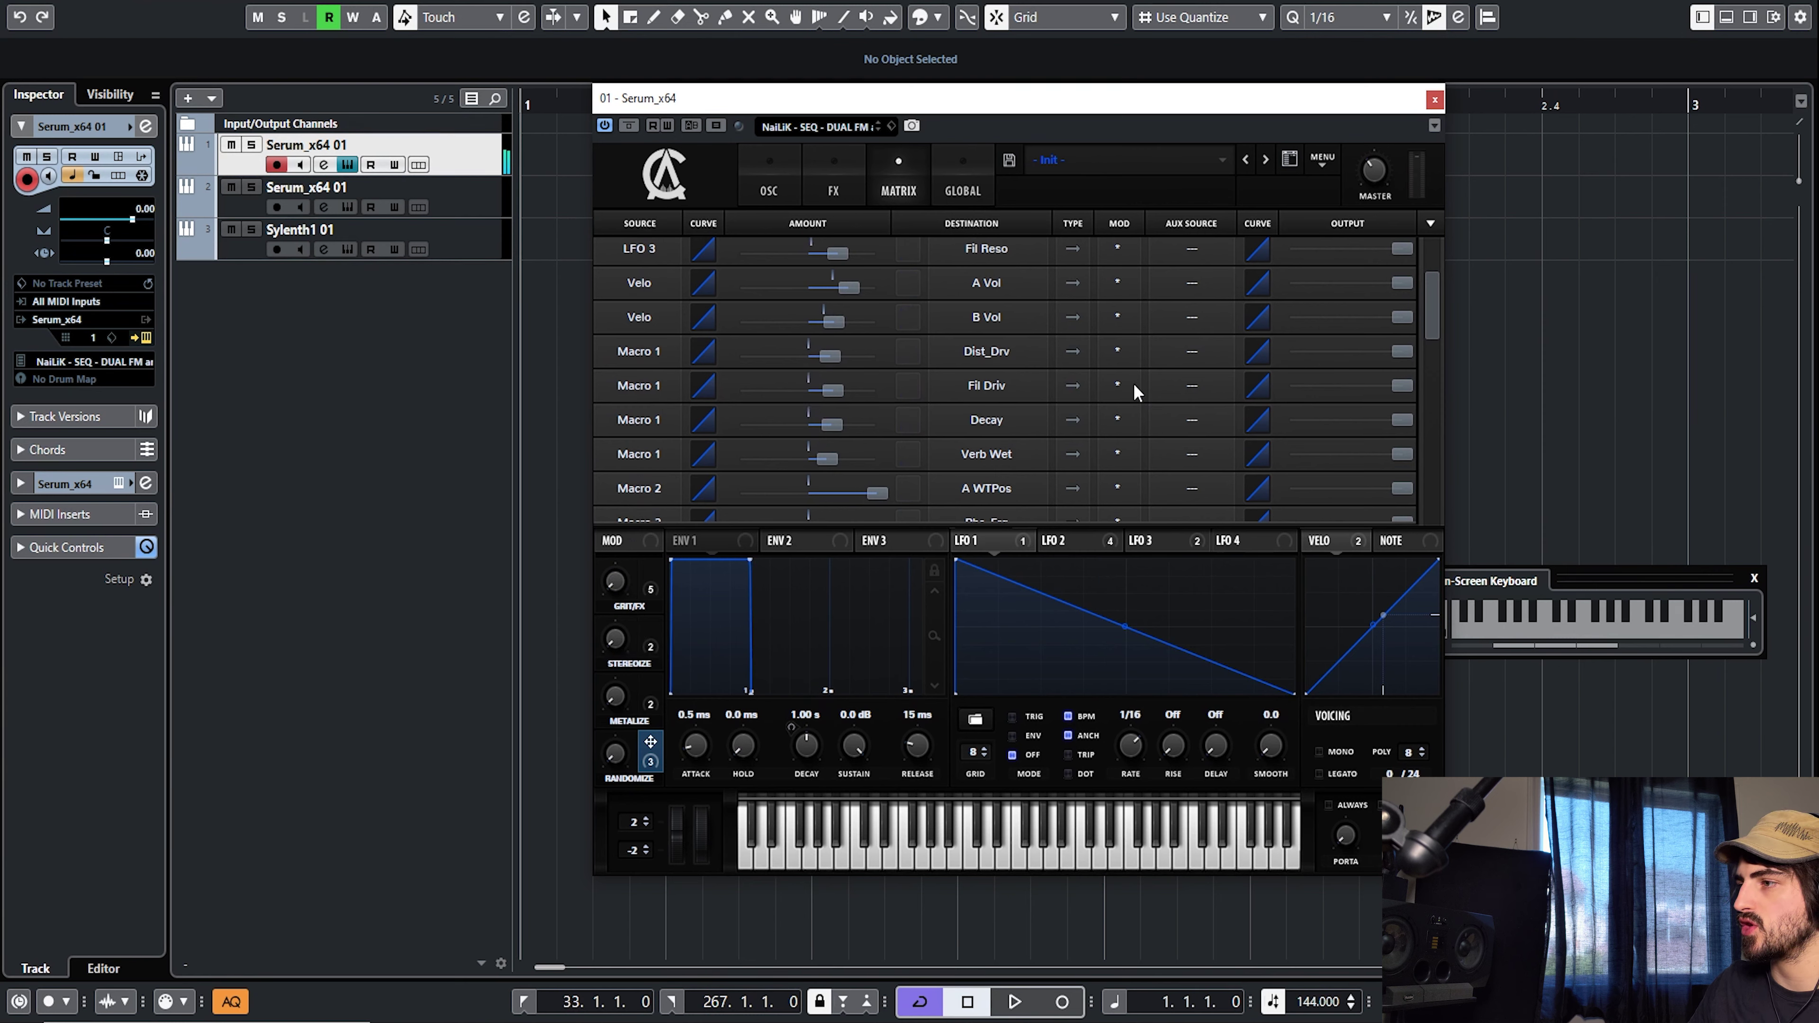
# - Check the Macro 2 destinations in the matrix, oscillator A and phaser, and sweep the STEREOIZE macro while playing a note
pyautogui.moveTo(1435, 318); pyautogui.dragTo(1434, 348)
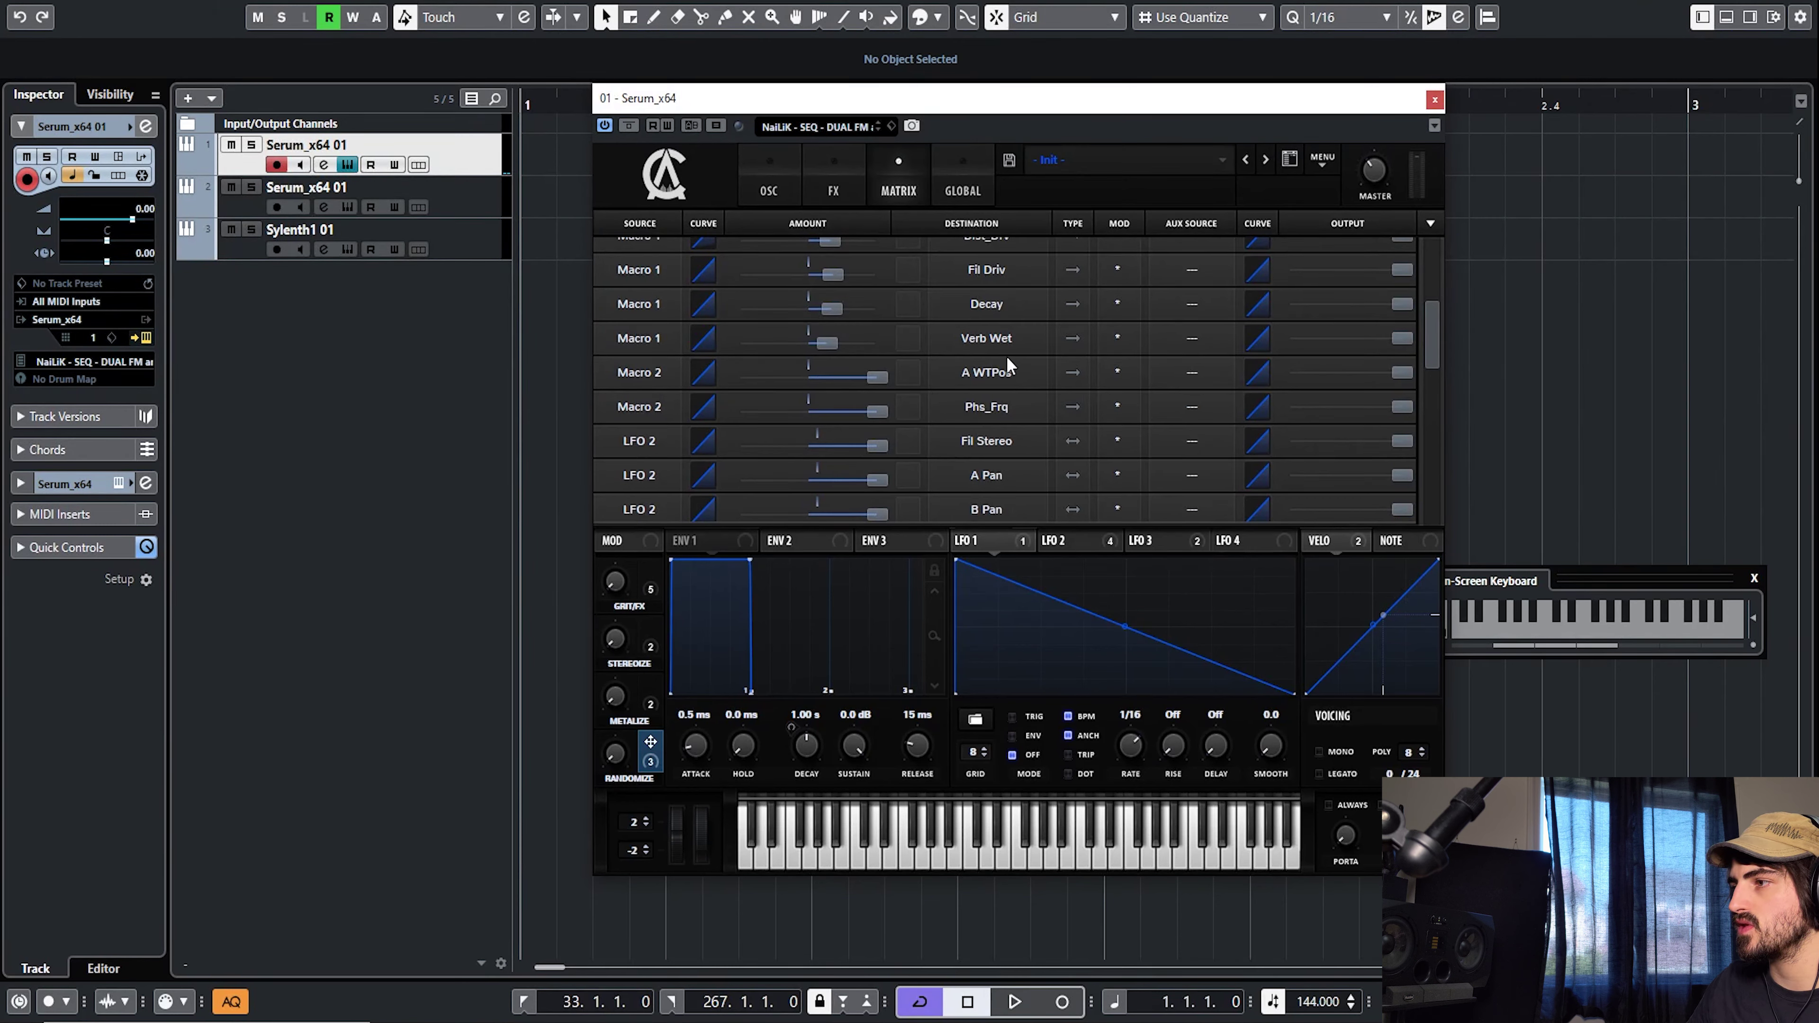
pyautogui.click(836, 191)
pyautogui.click(768, 188)
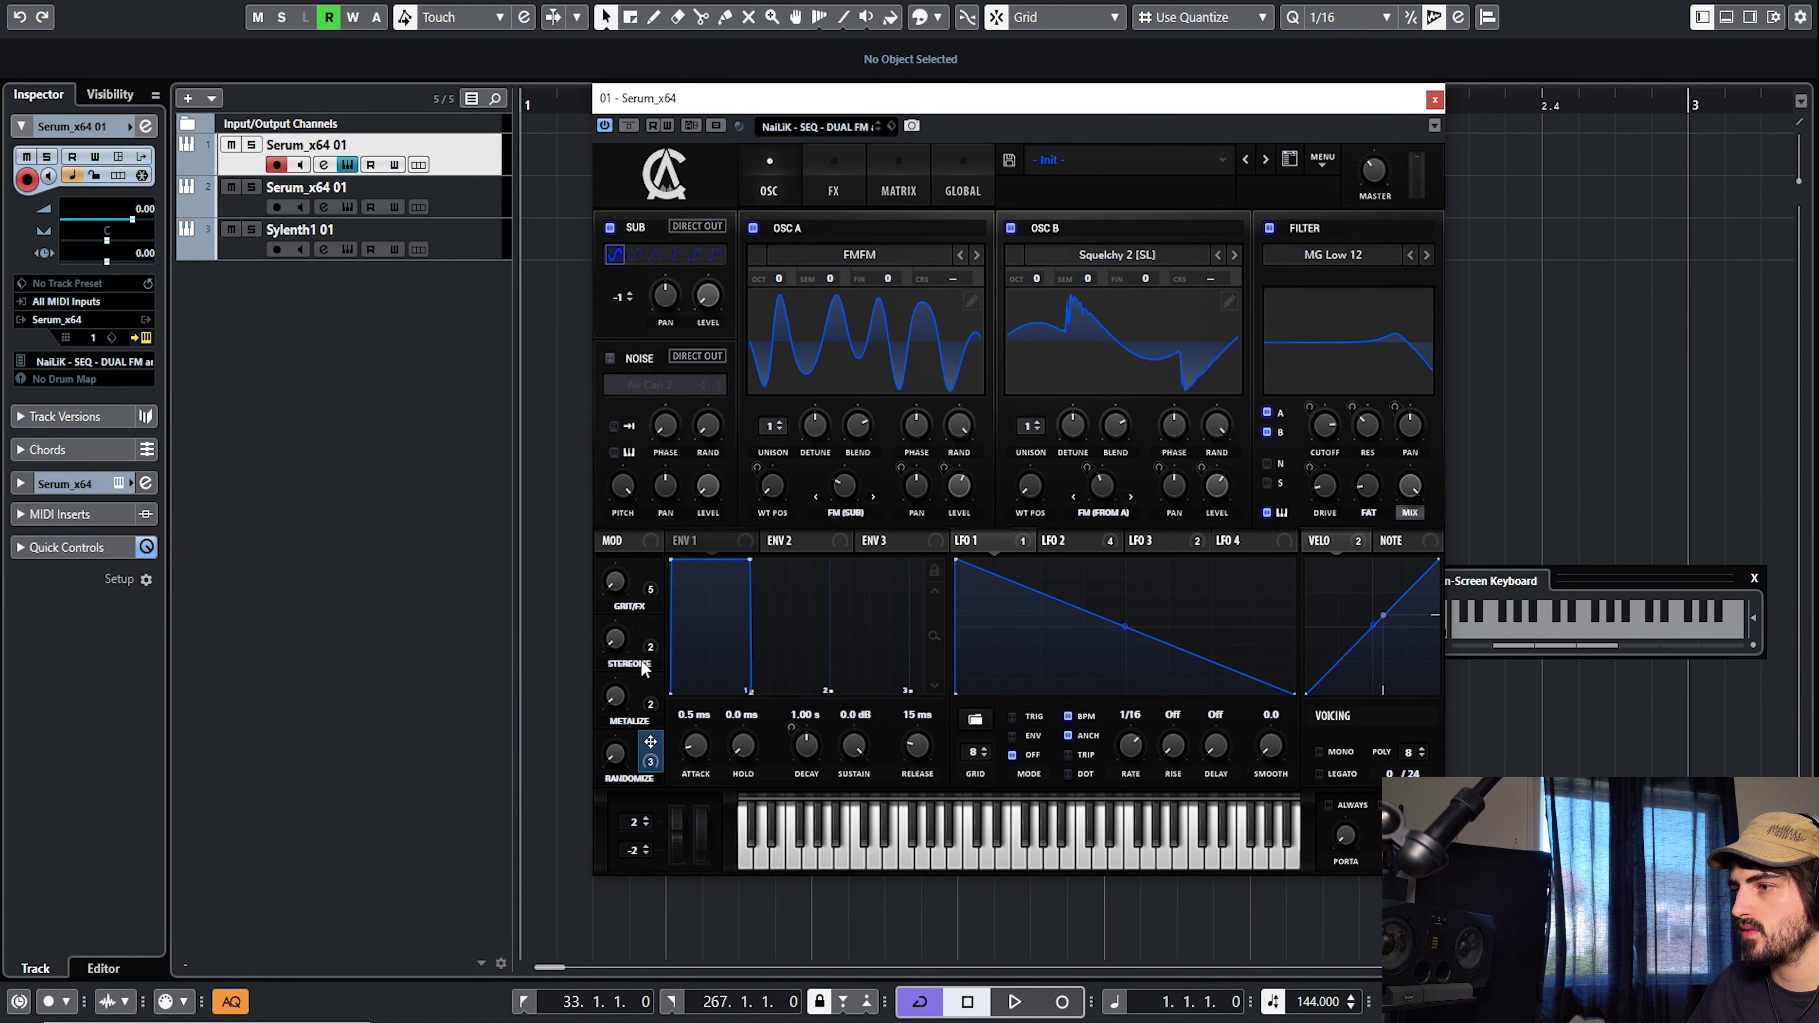
pyautogui.moveTo(649, 646)
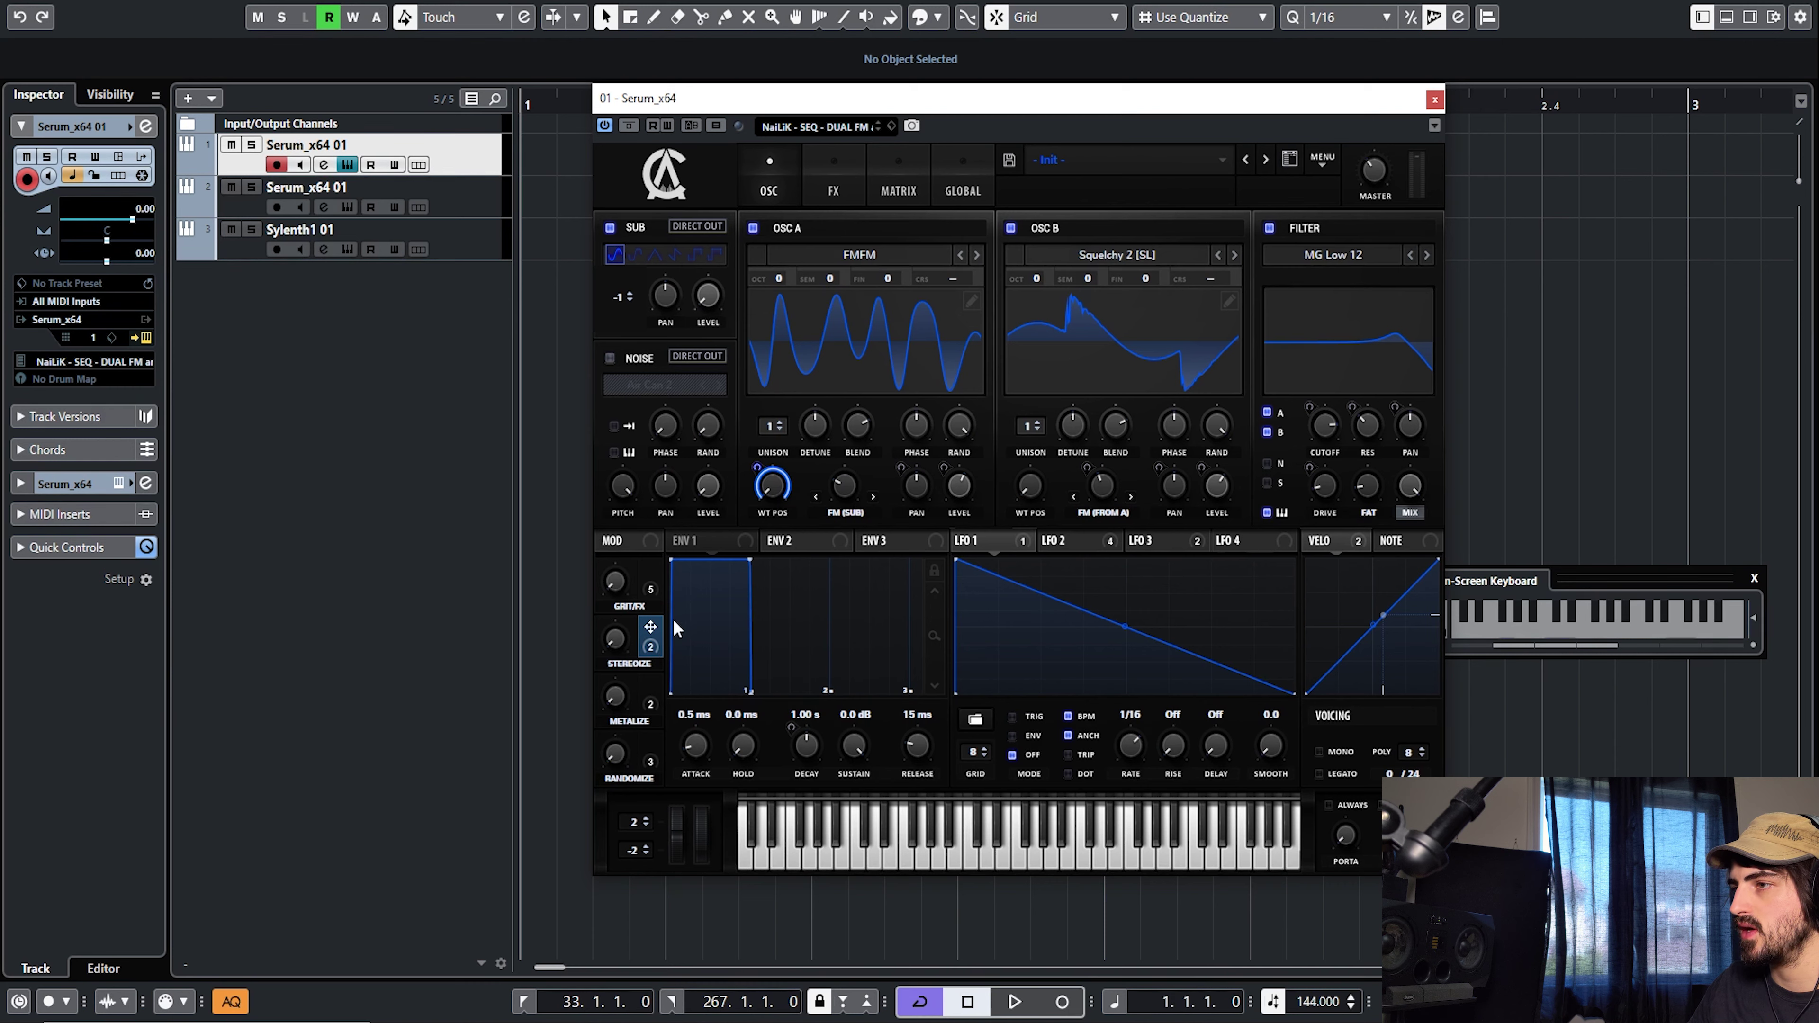
pyautogui.click(818, 202)
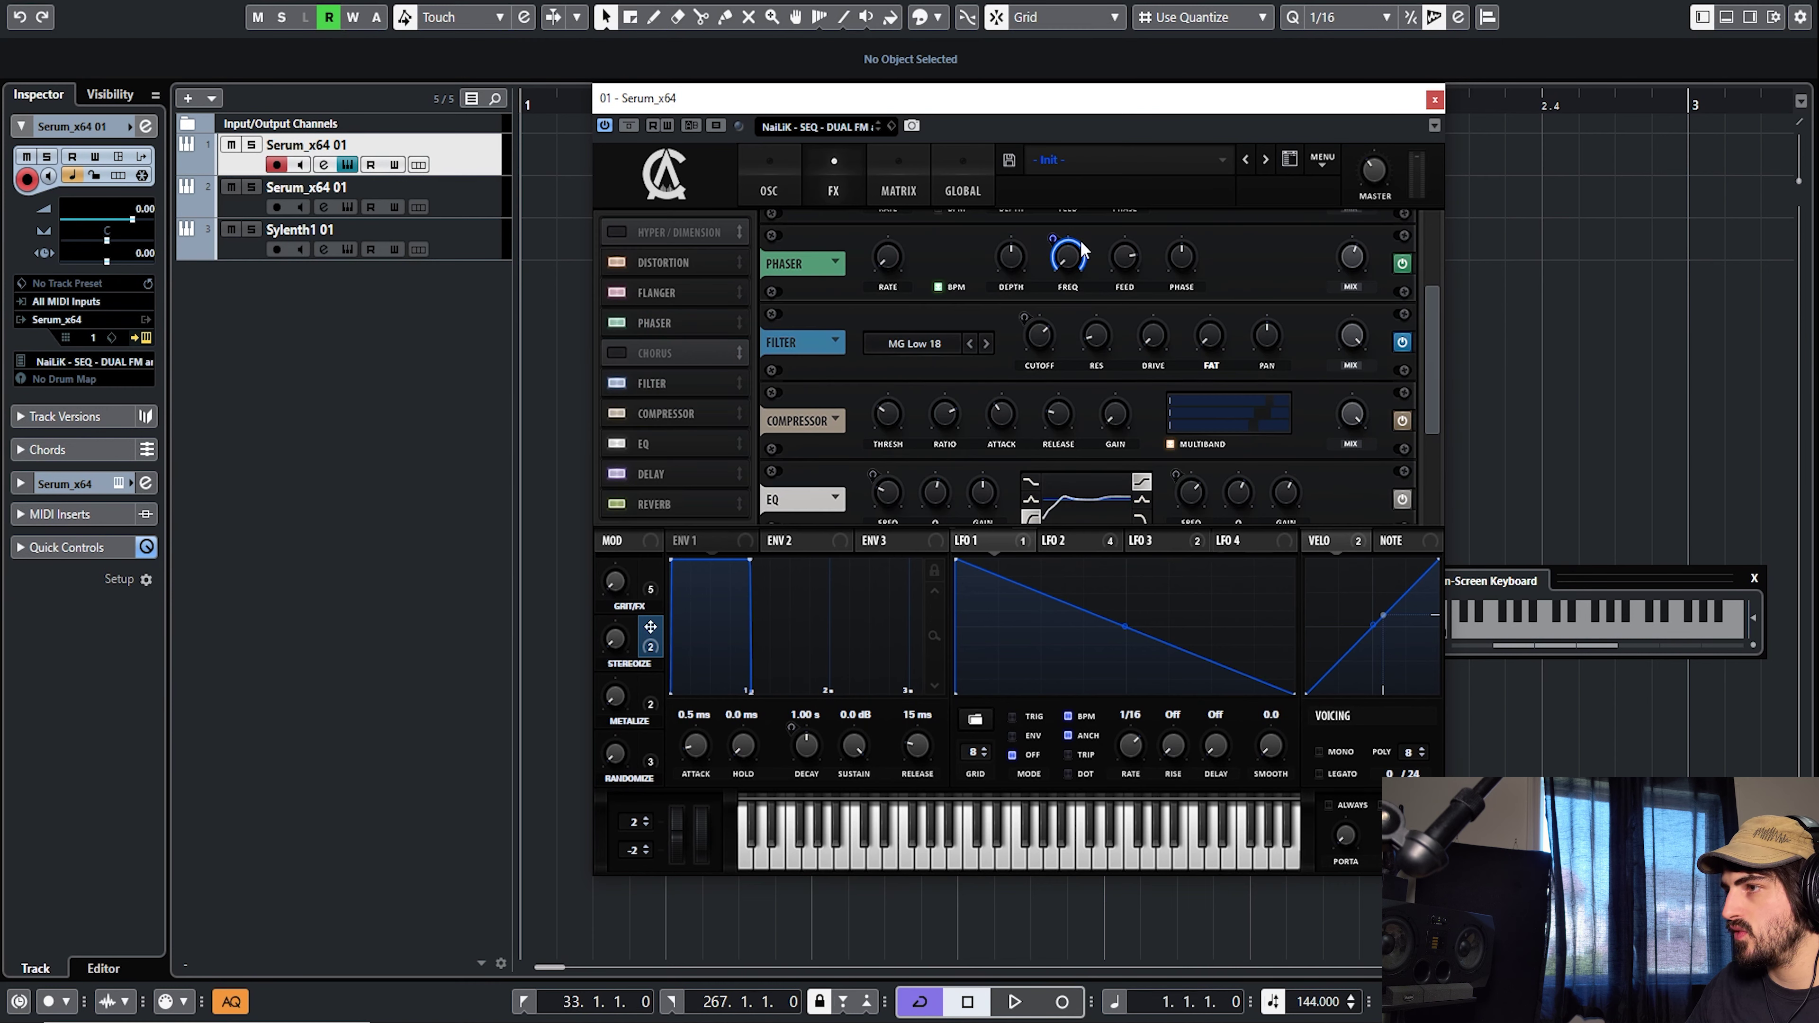
pyautogui.moveTo(886, 264)
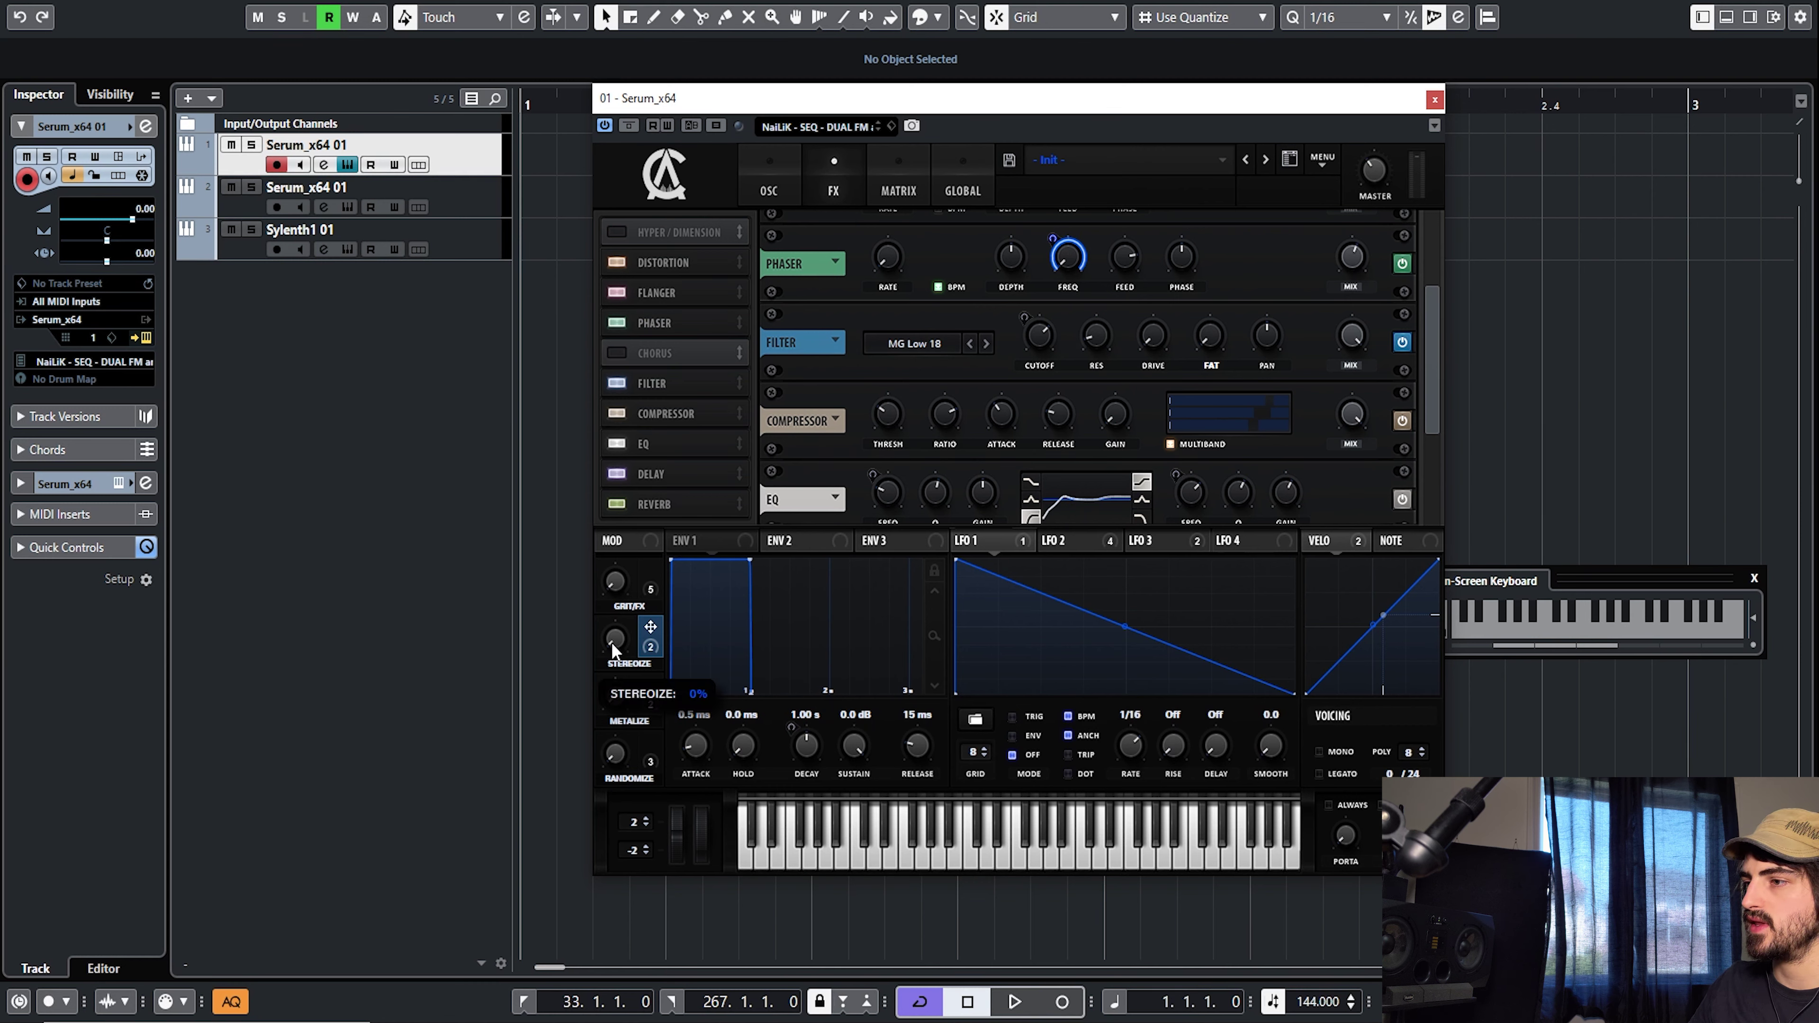
pyautogui.moveTo(617, 640); pyautogui.dragTo(630, 461)
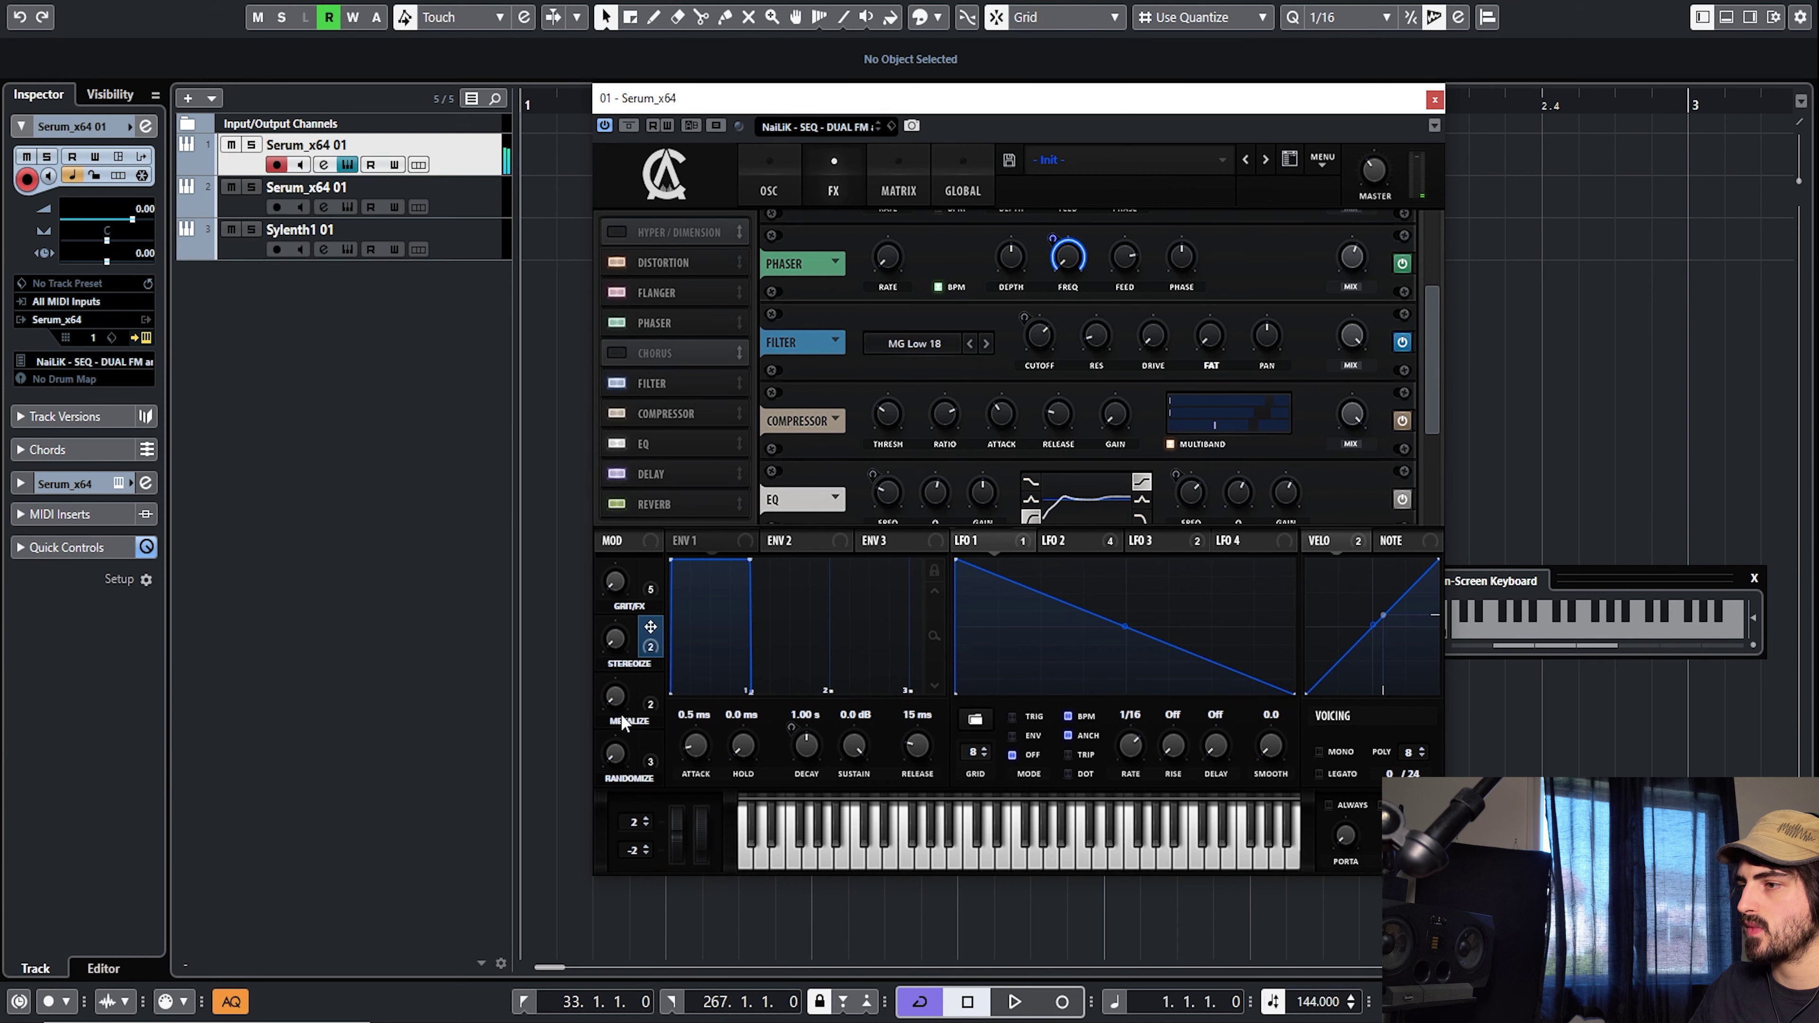
# - Examine the Macro 3 assignments in the modulation matrix and inspect their target controls on the EQ and flanger effects
pyautogui.click(898, 187)
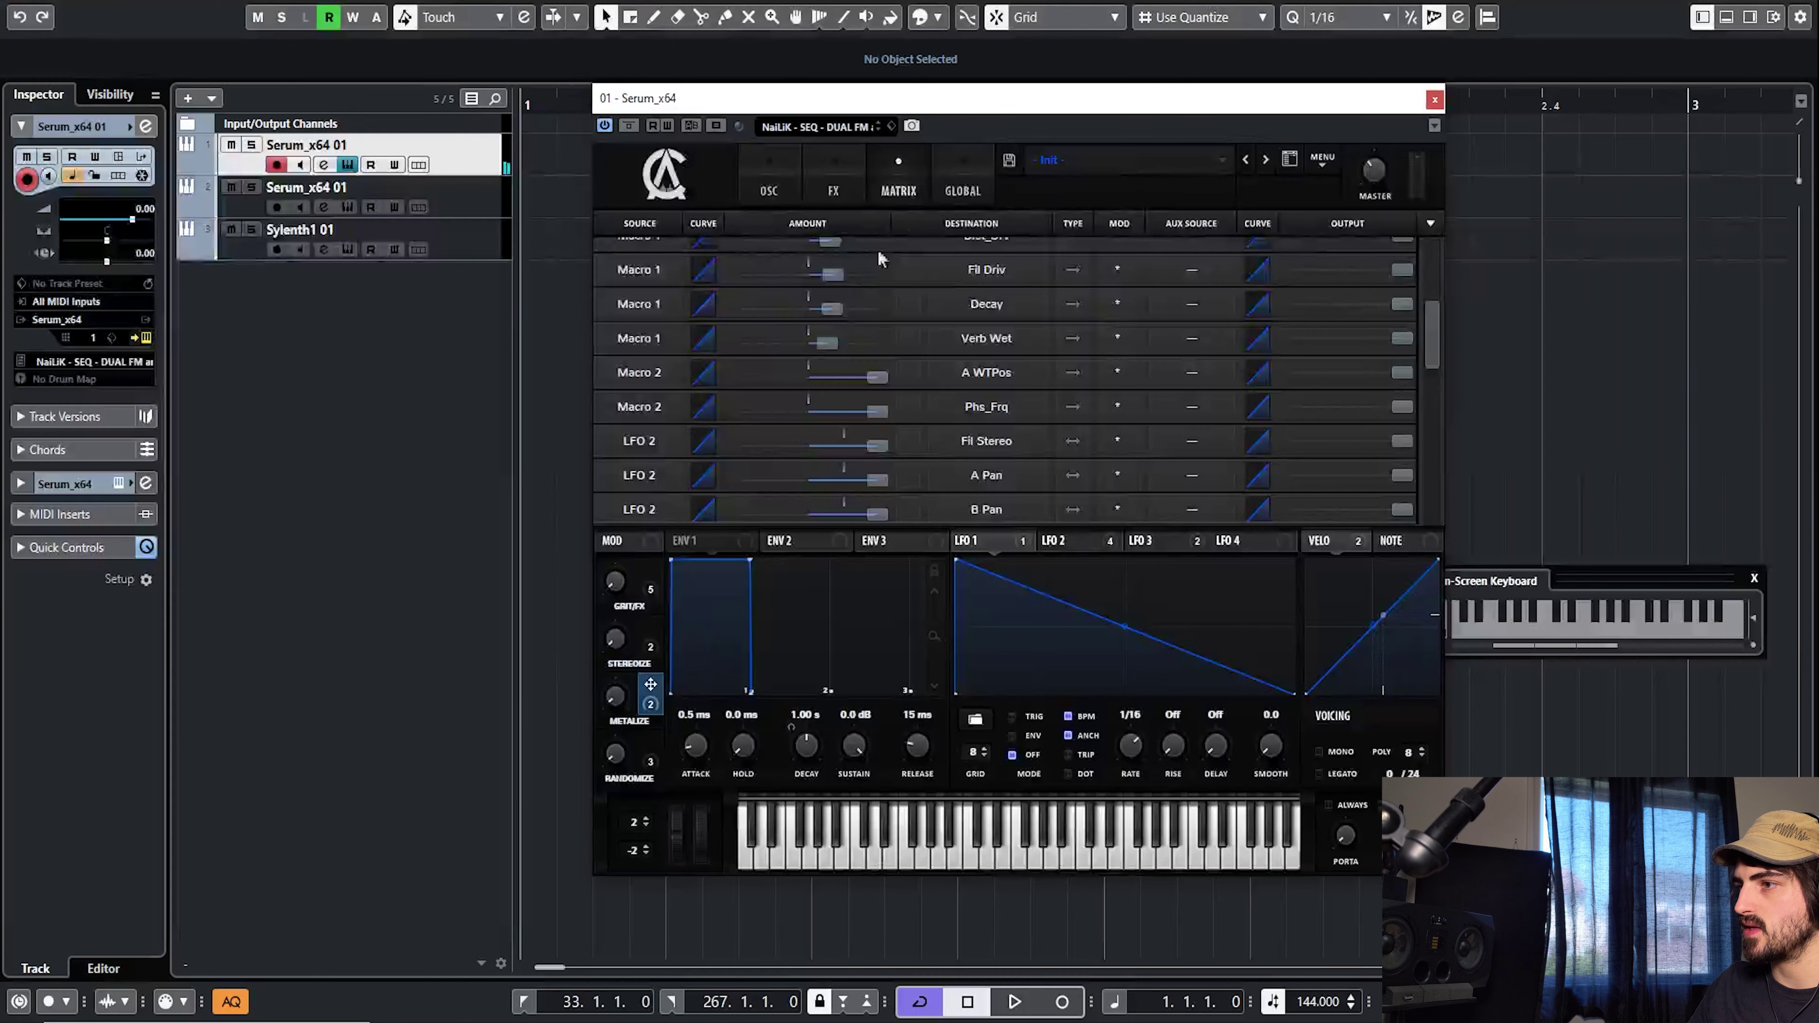
pyautogui.moveTo(1428, 347); pyautogui.dragTo(1435, 400)
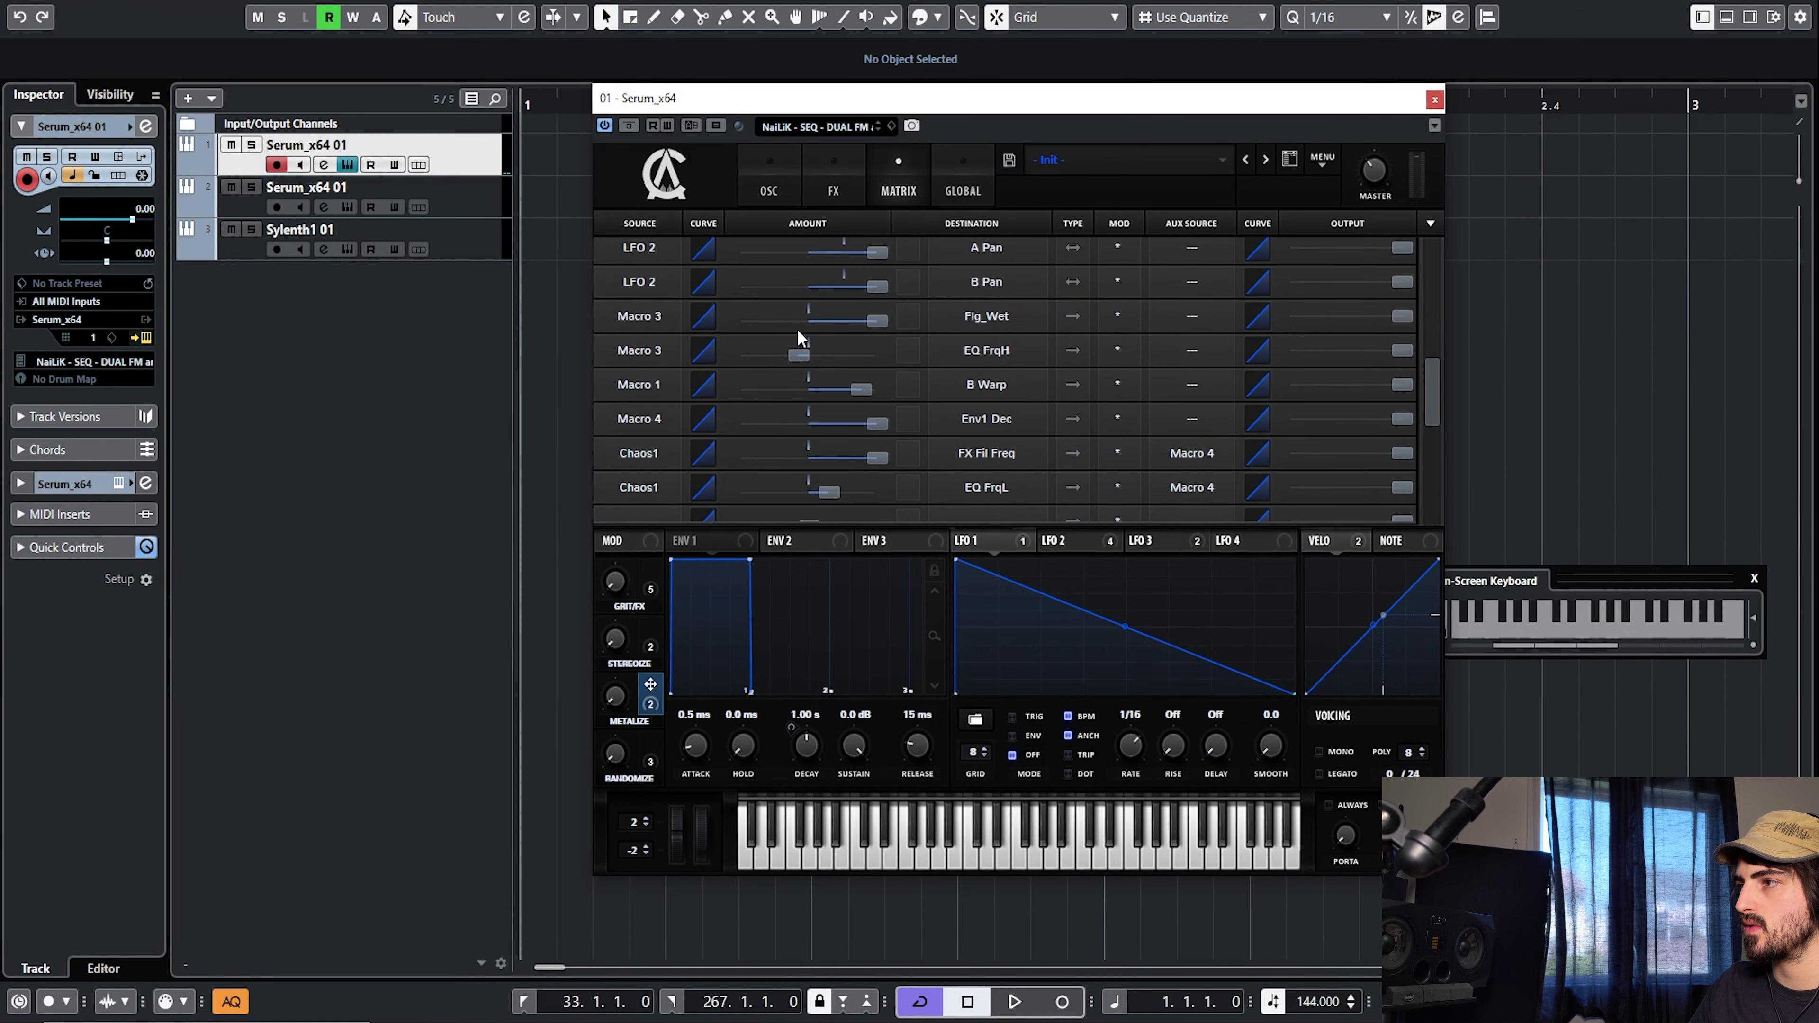
pyautogui.click(1004, 316)
pyautogui.click(1005, 316)
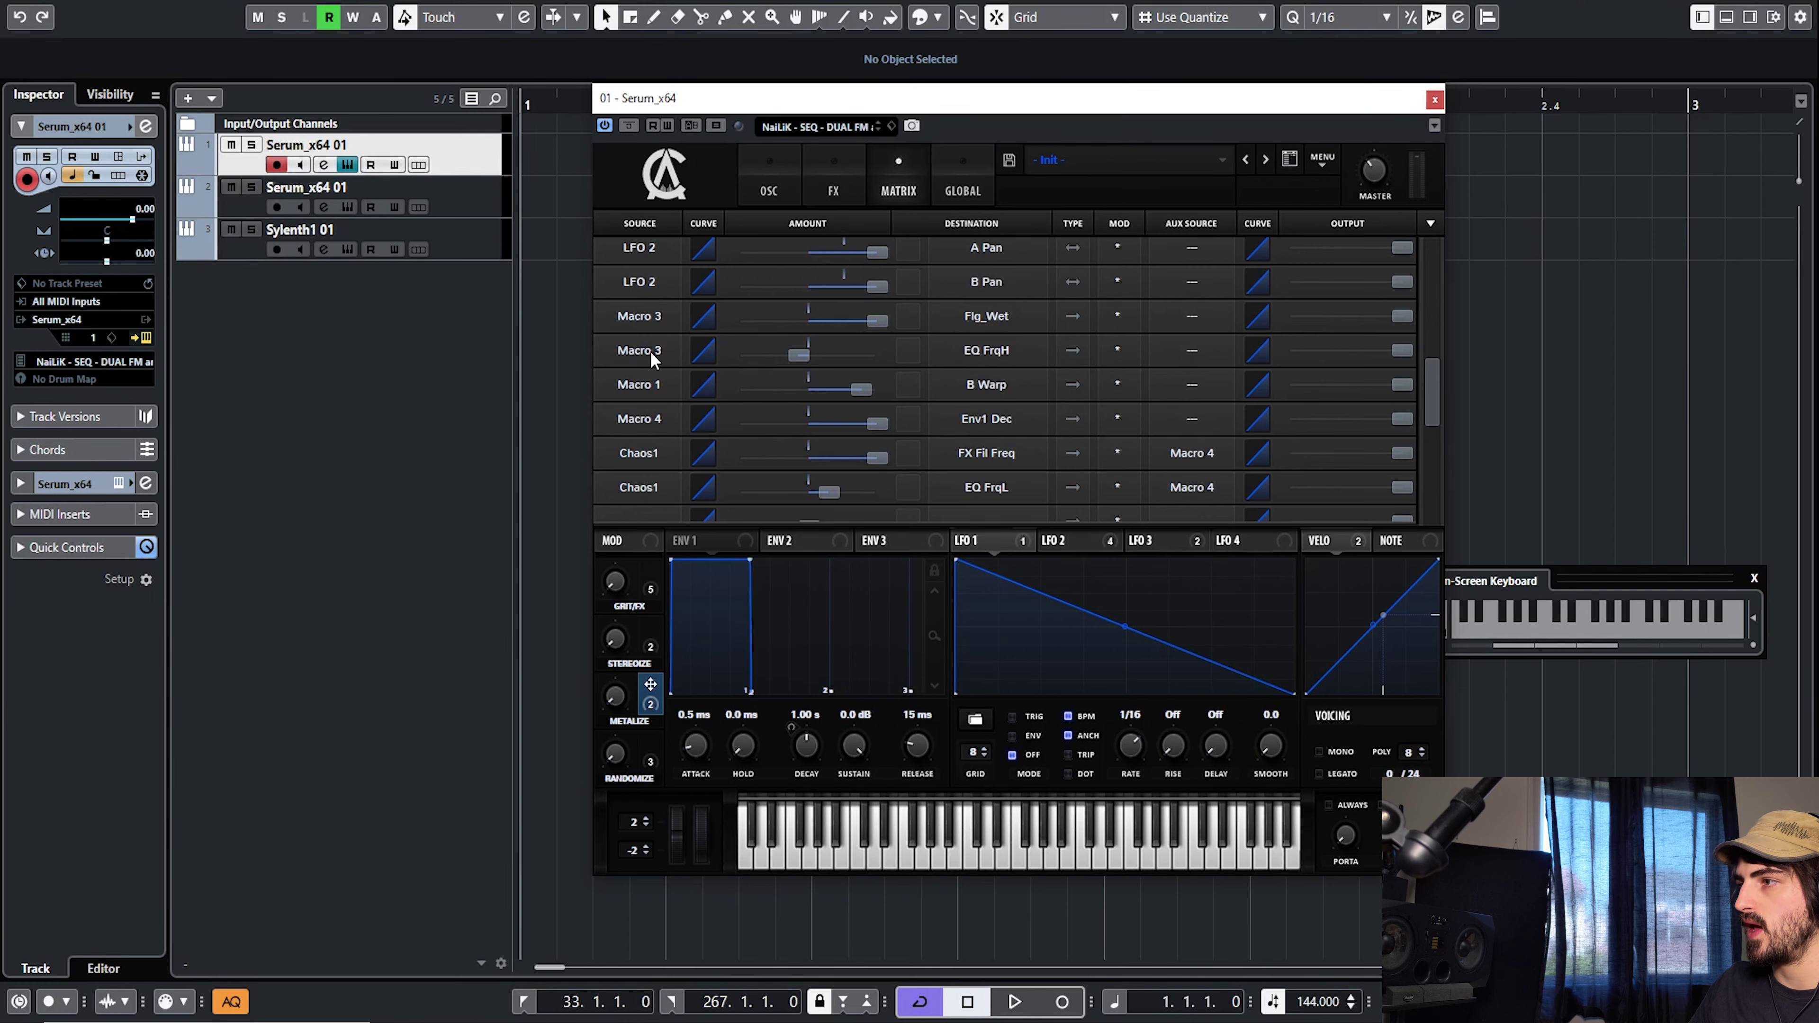
pyautogui.click(834, 190)
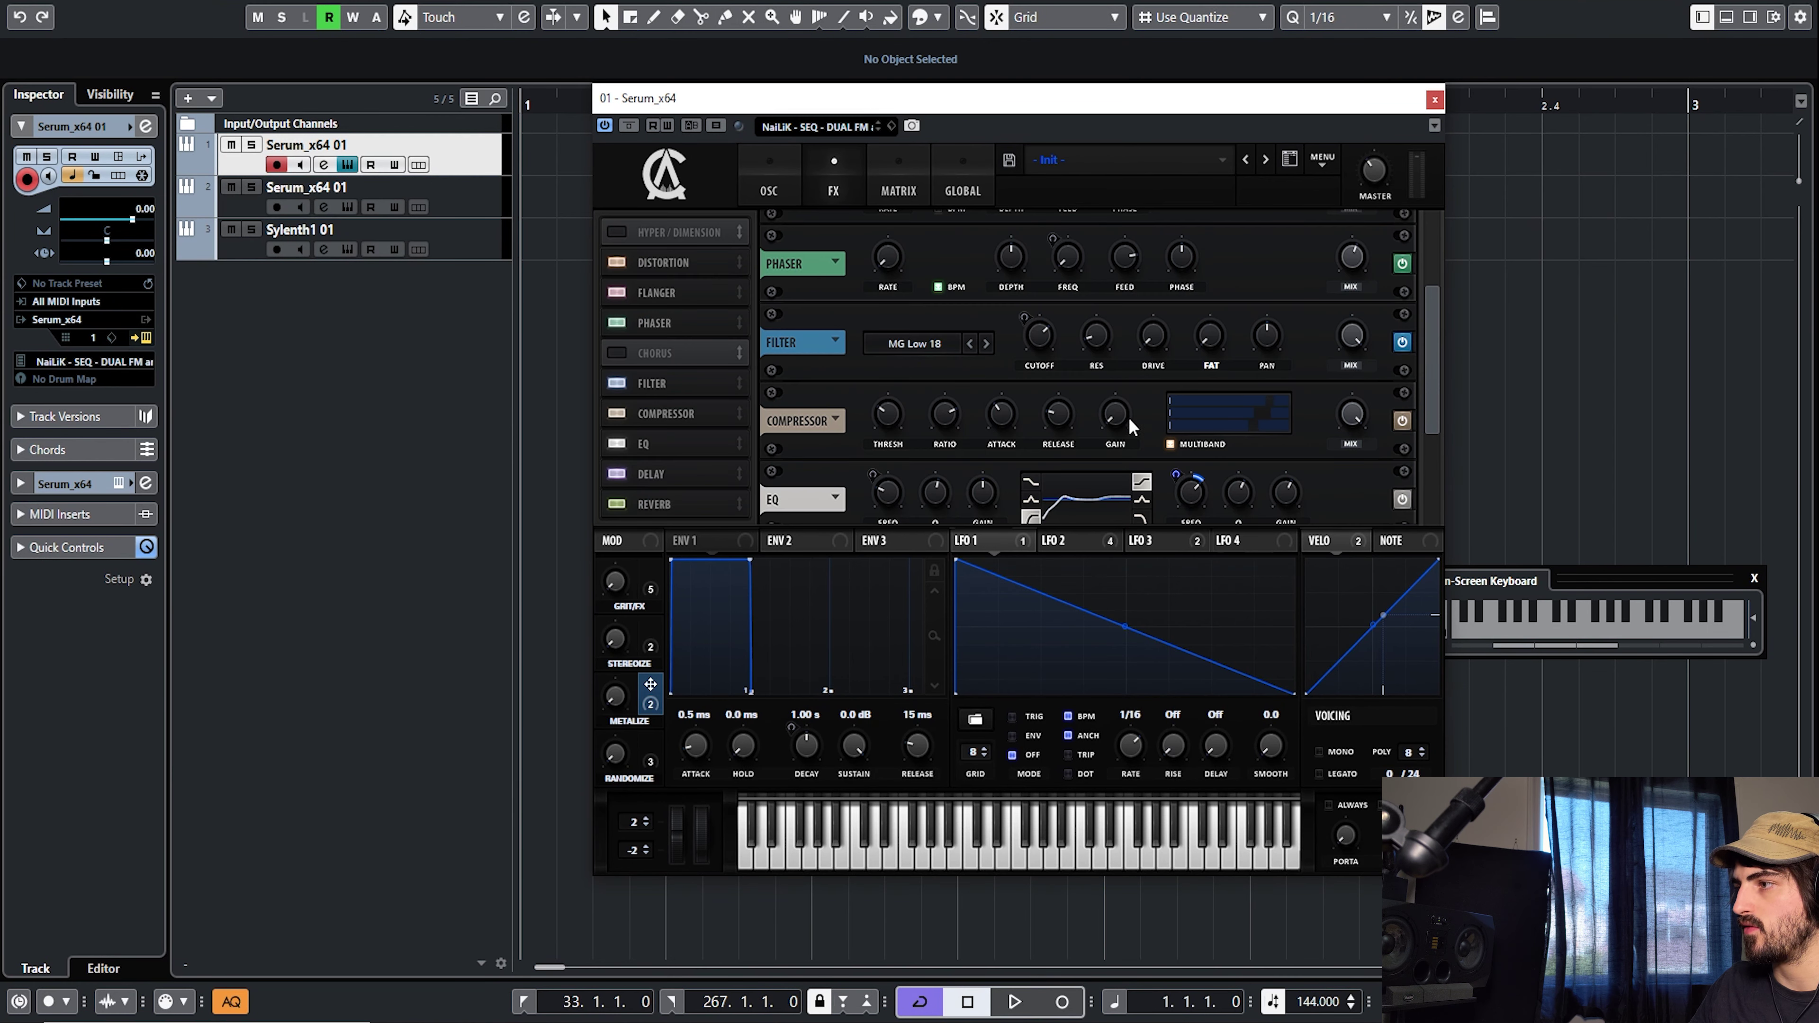
pyautogui.scroll(2, 1439, 383)
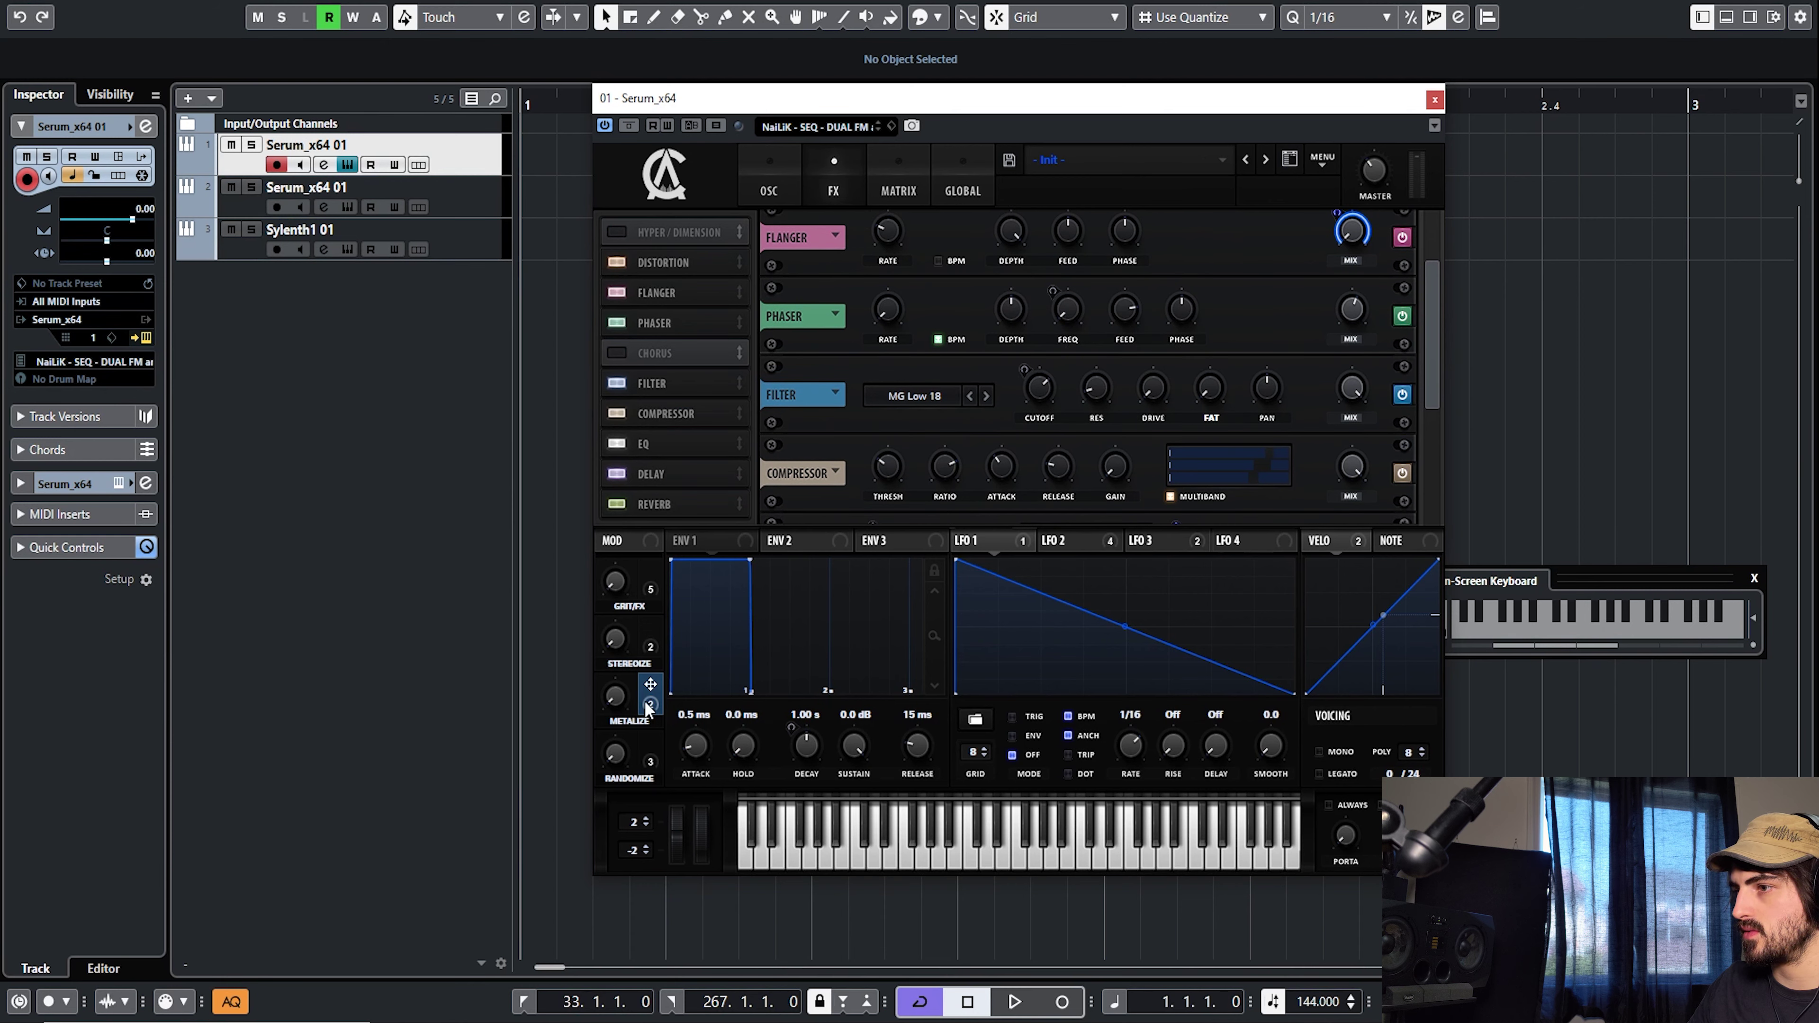
# - Audition the METALIZE macro while checking the flanger mix and EQ high frequency, returning the macro to zero
pyautogui.moveTo(614, 699); pyautogui.dragTo(597, 738)
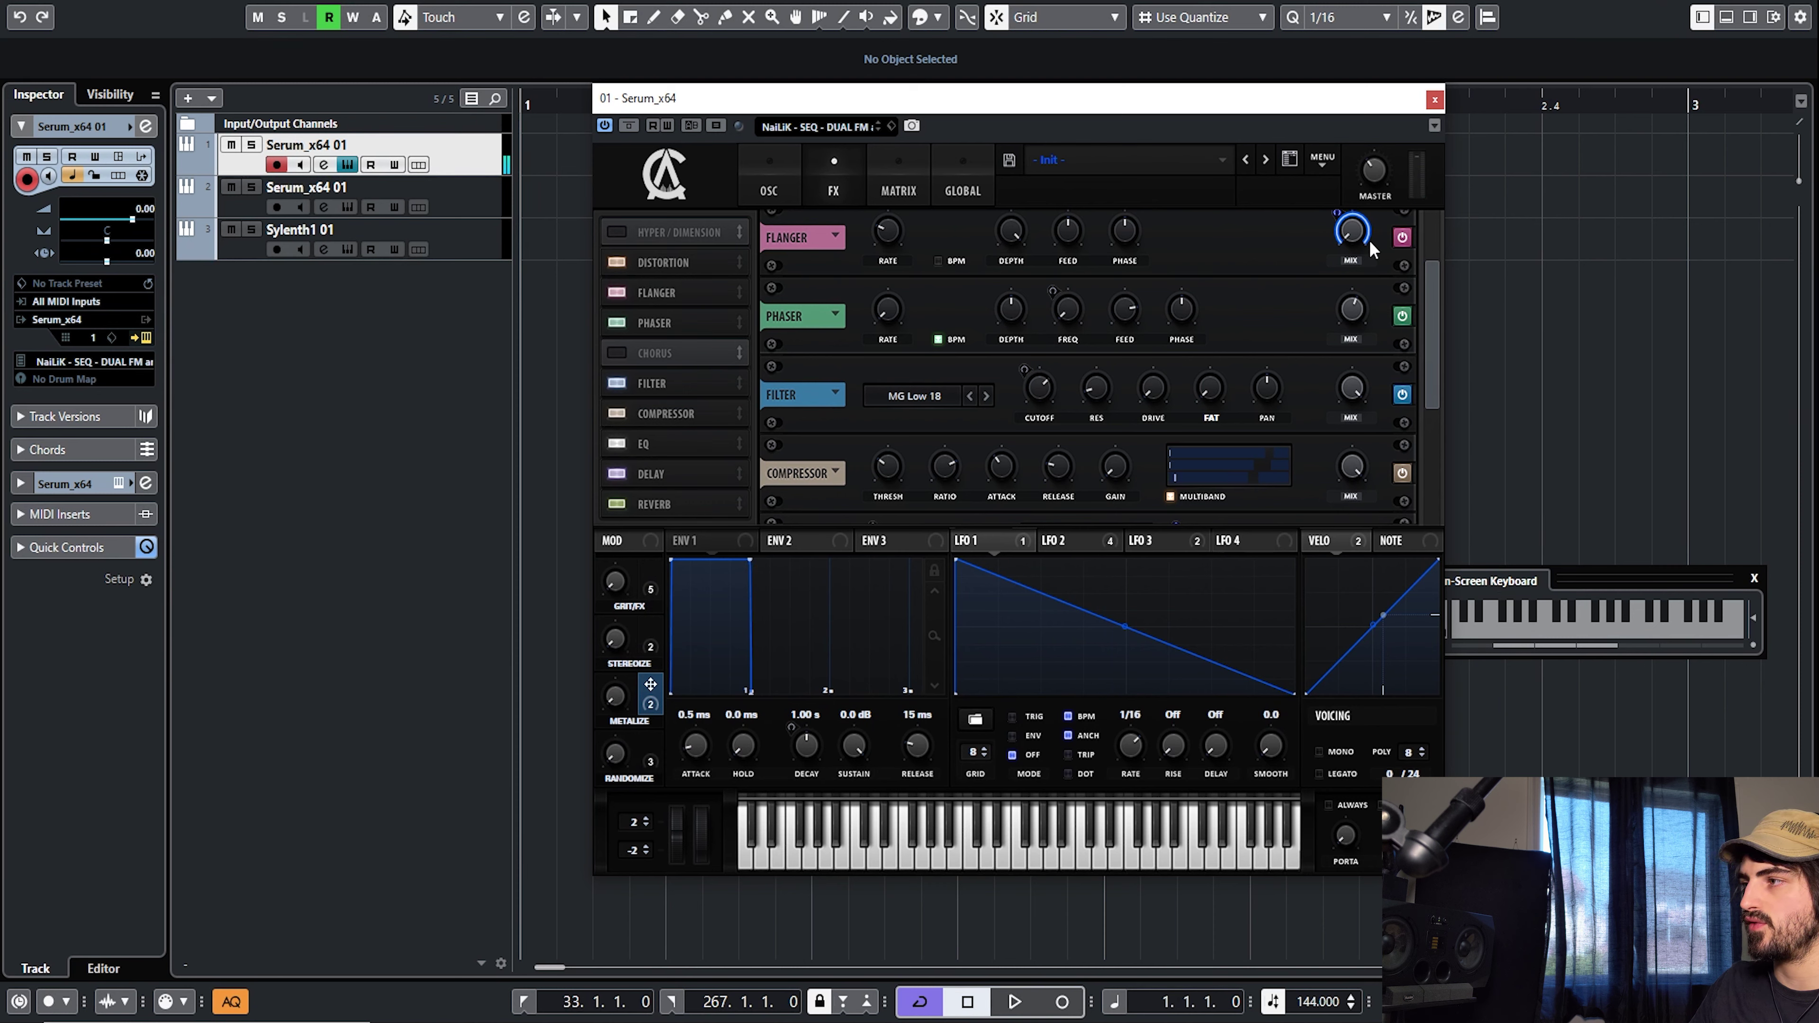
pyautogui.moveTo(611, 695); pyautogui.dragTo(630, 804)
pyautogui.moveTo(1425, 372); pyautogui.dragTo(1431, 414)
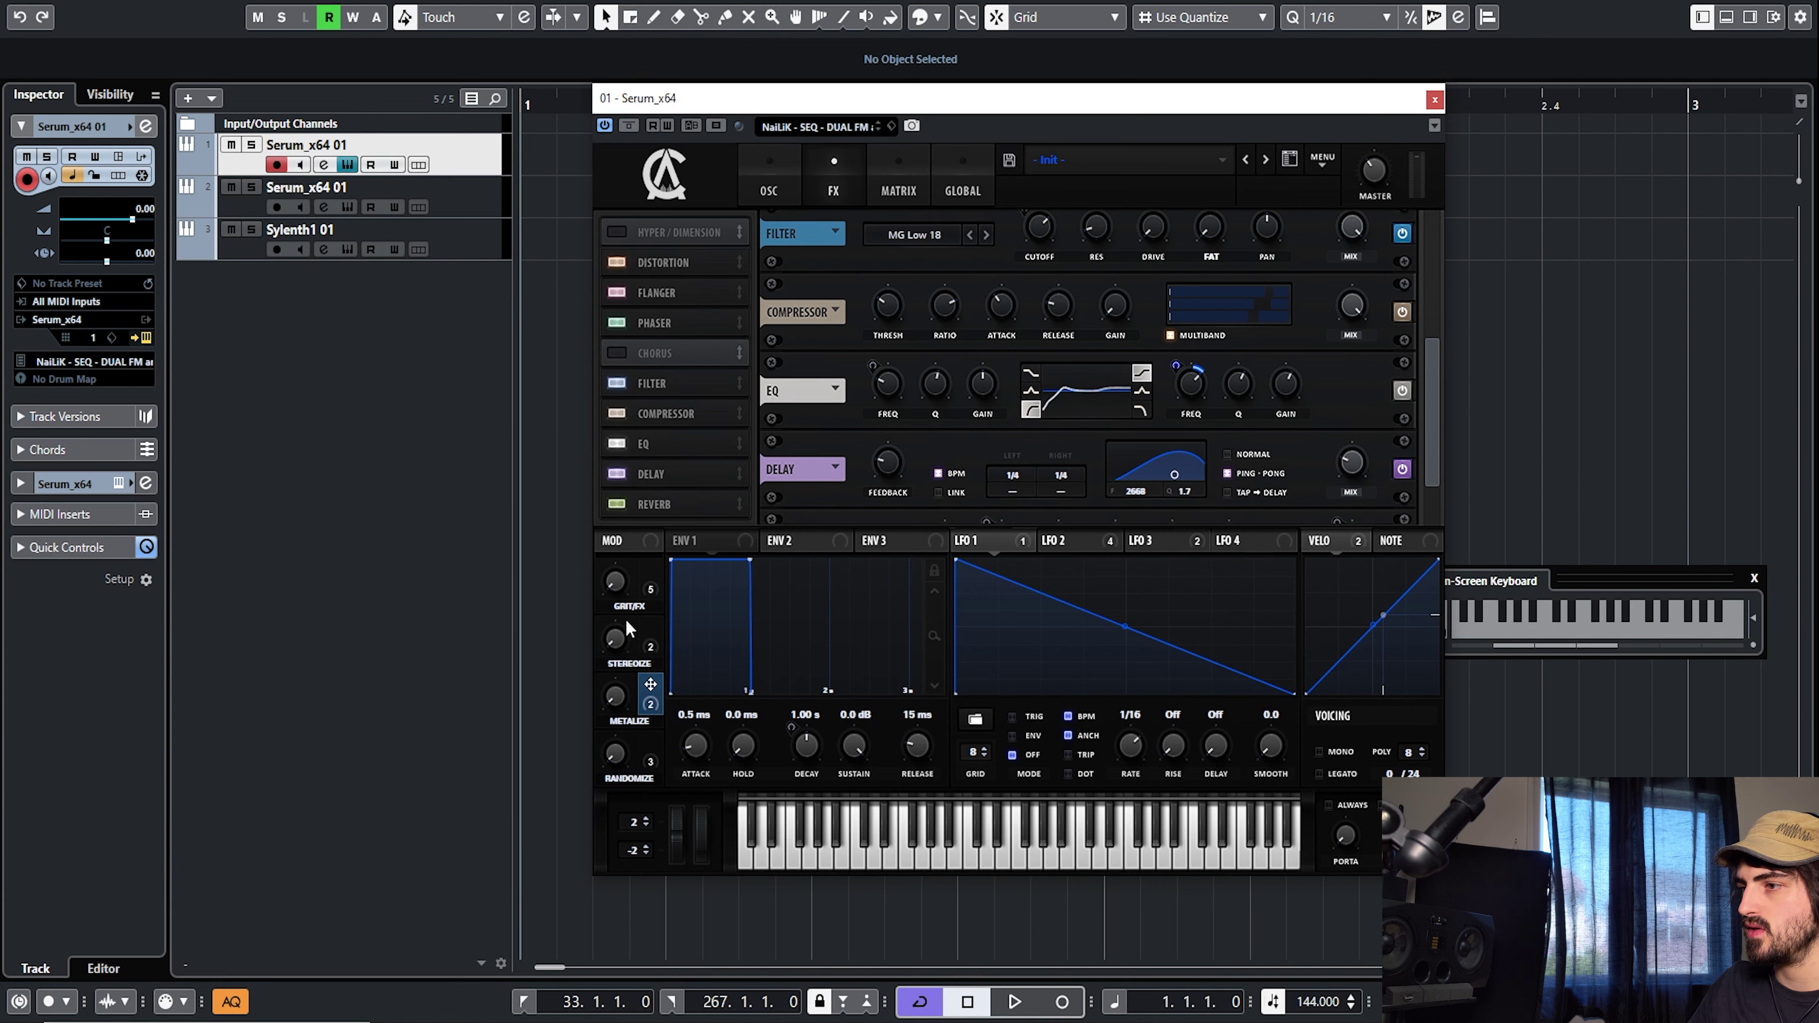
pyautogui.moveTo(615, 698); pyautogui.dragTo(619, 766)
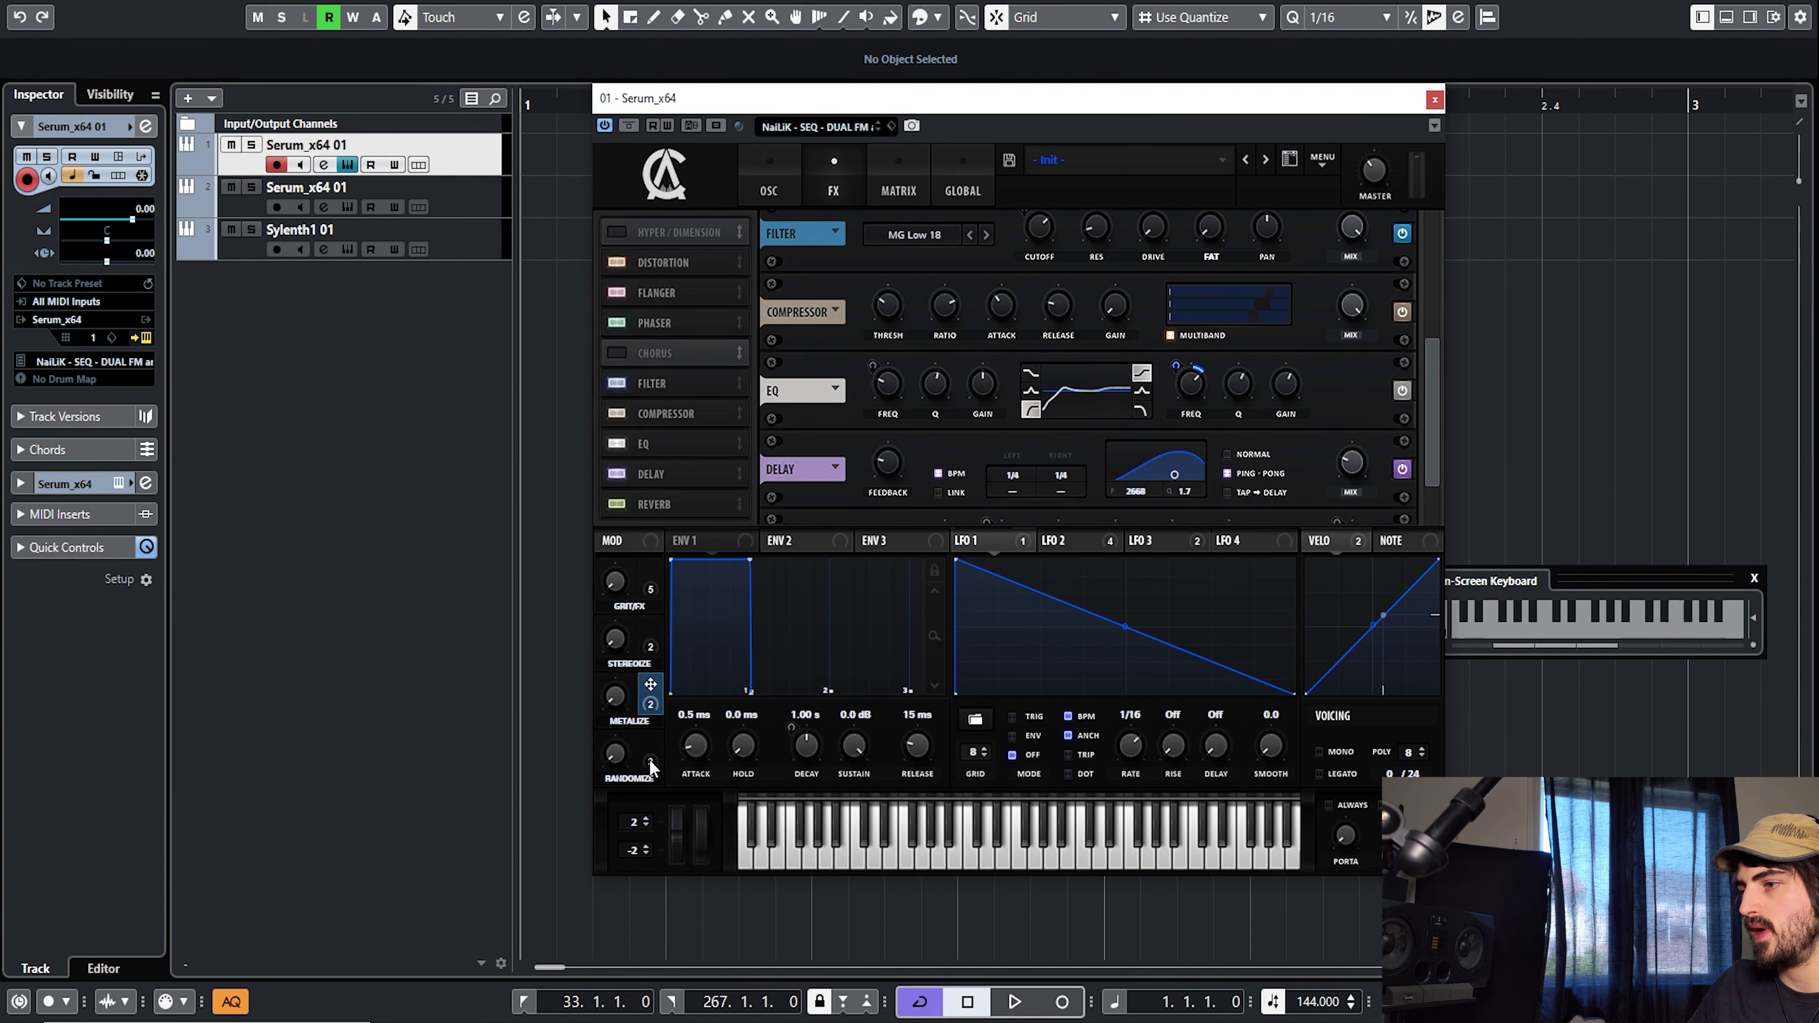
# - Examine the Macro 4 and Chaos1 assignments in the modulation matrix and sweep the RANDOMIZE macro while playing
pyautogui.moveTo(649, 759); pyautogui.dragTo(807, 745)
pyautogui.click(899, 187)
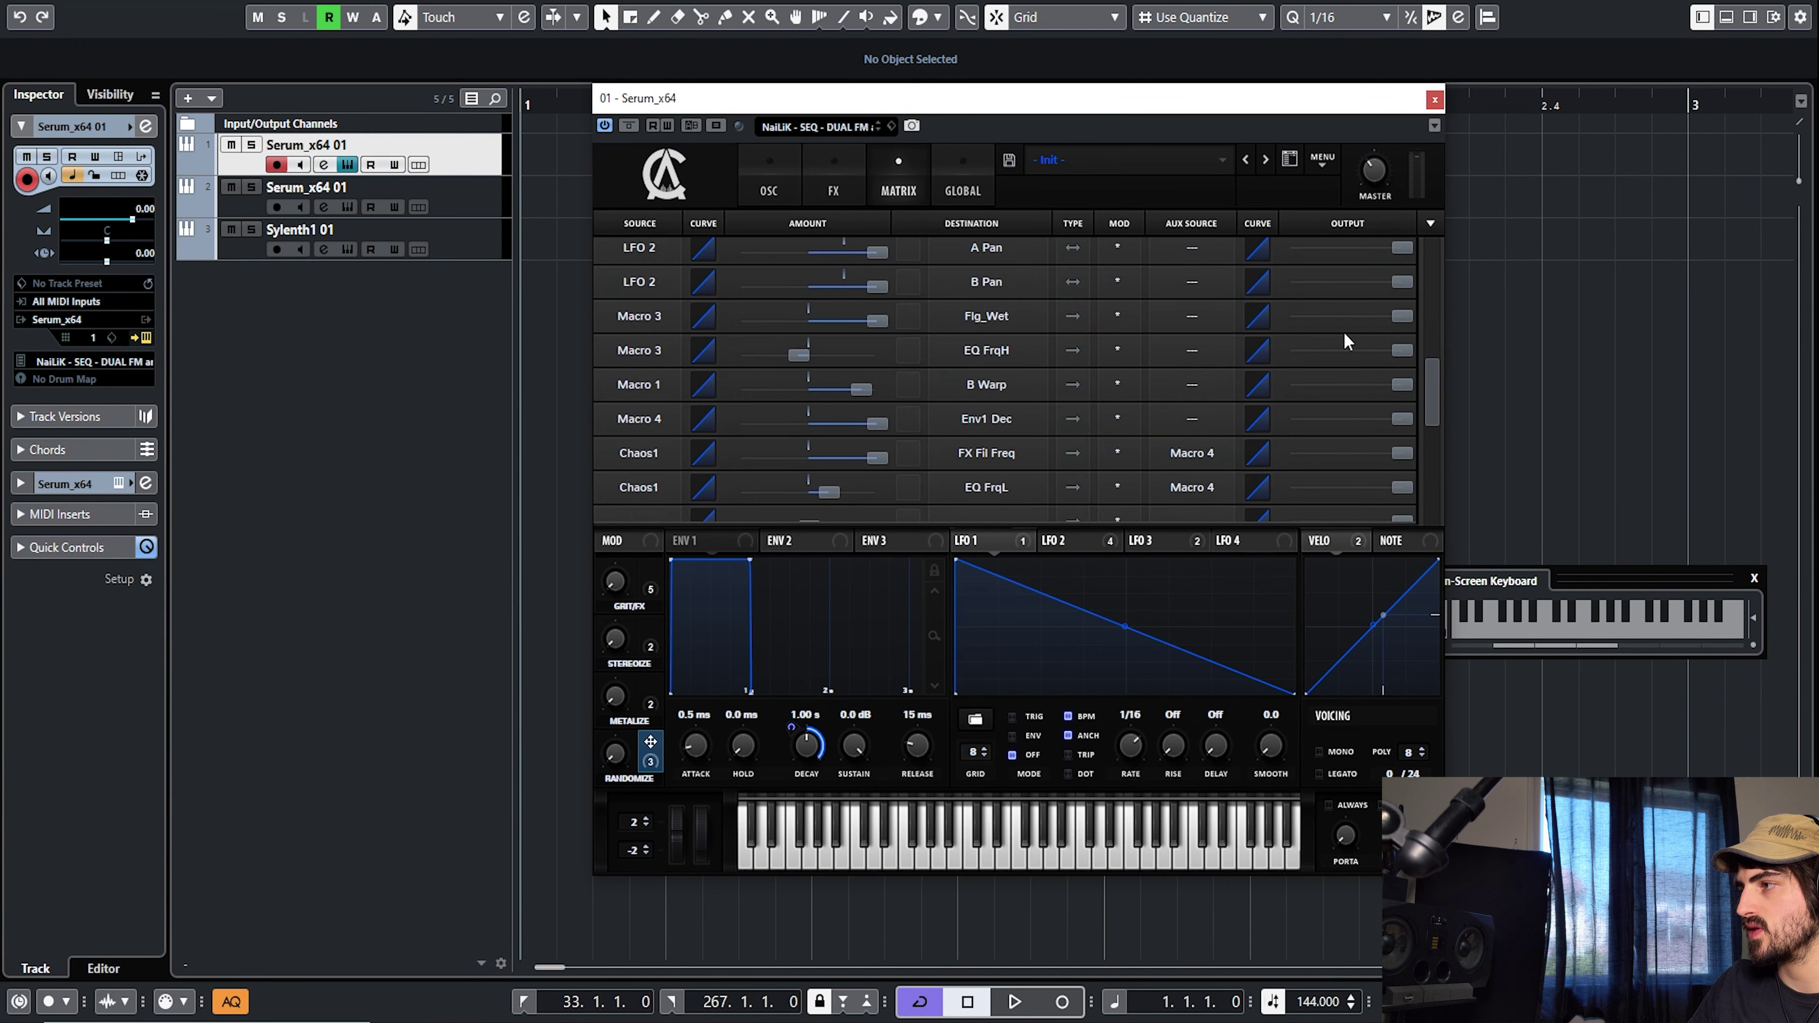
pyautogui.moveTo(1436, 402); pyautogui.dragTo(1437, 429)
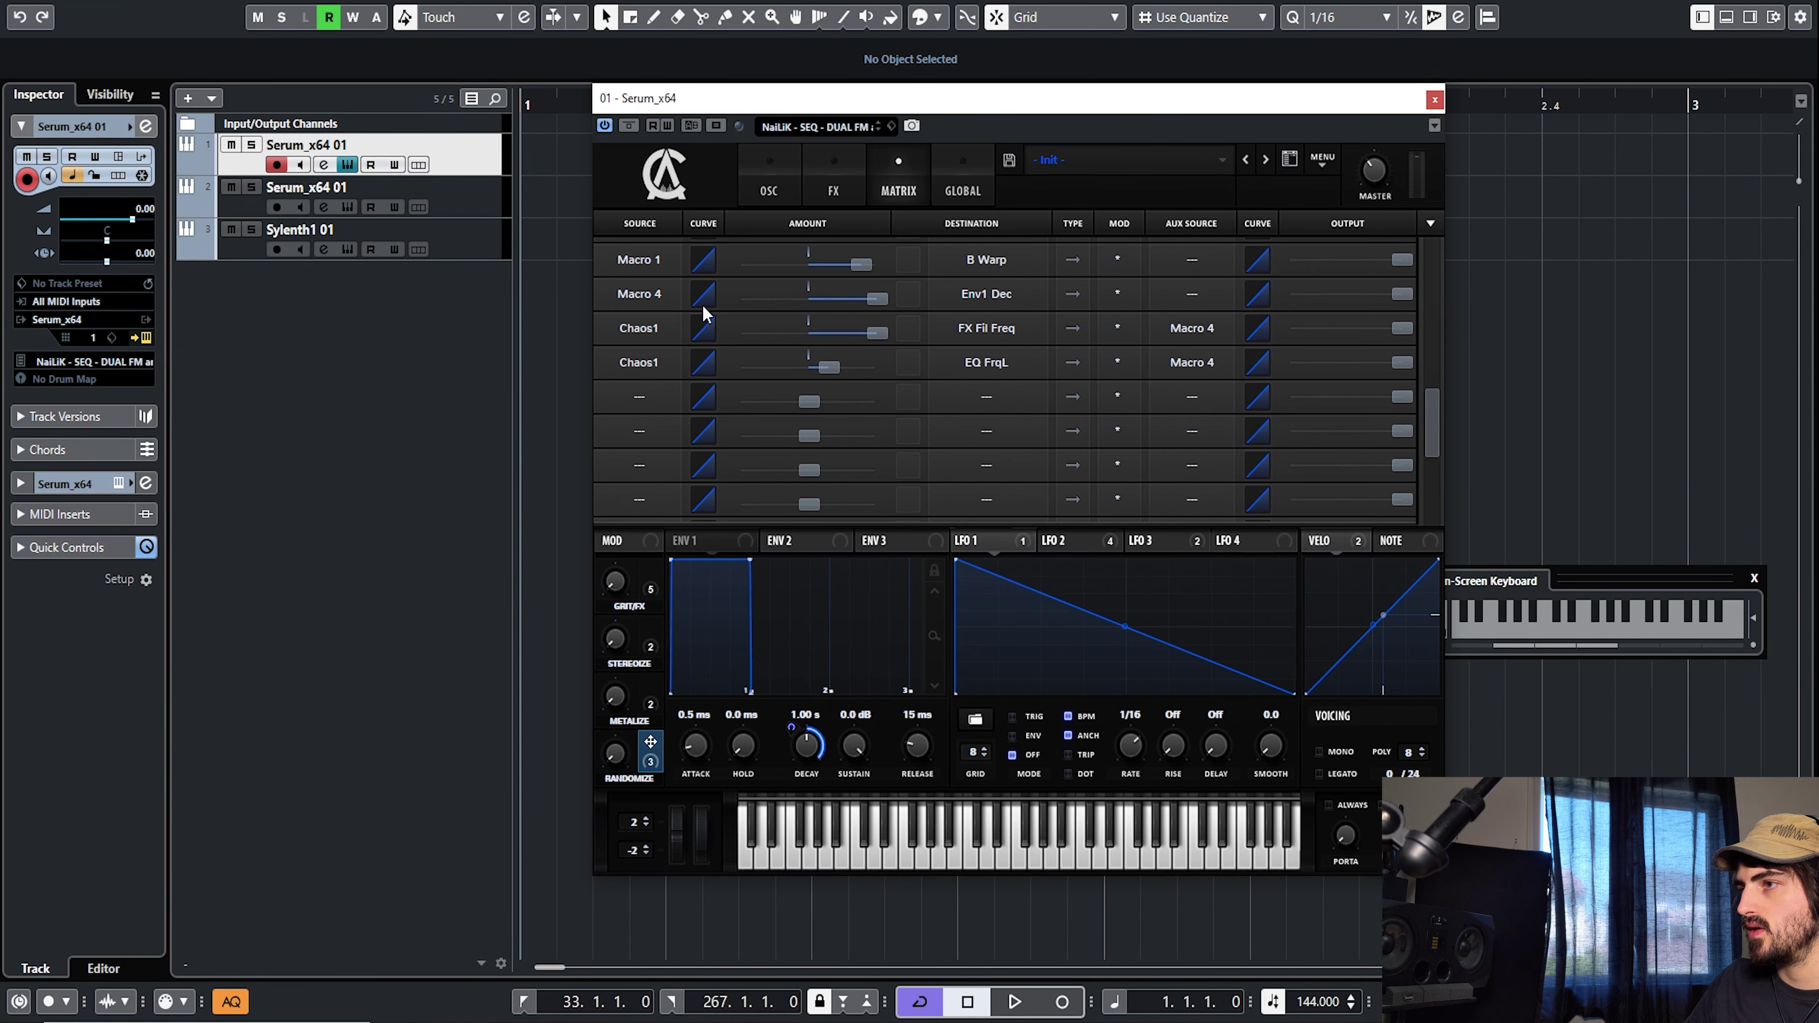
pyautogui.scroll(3, 1443, 394)
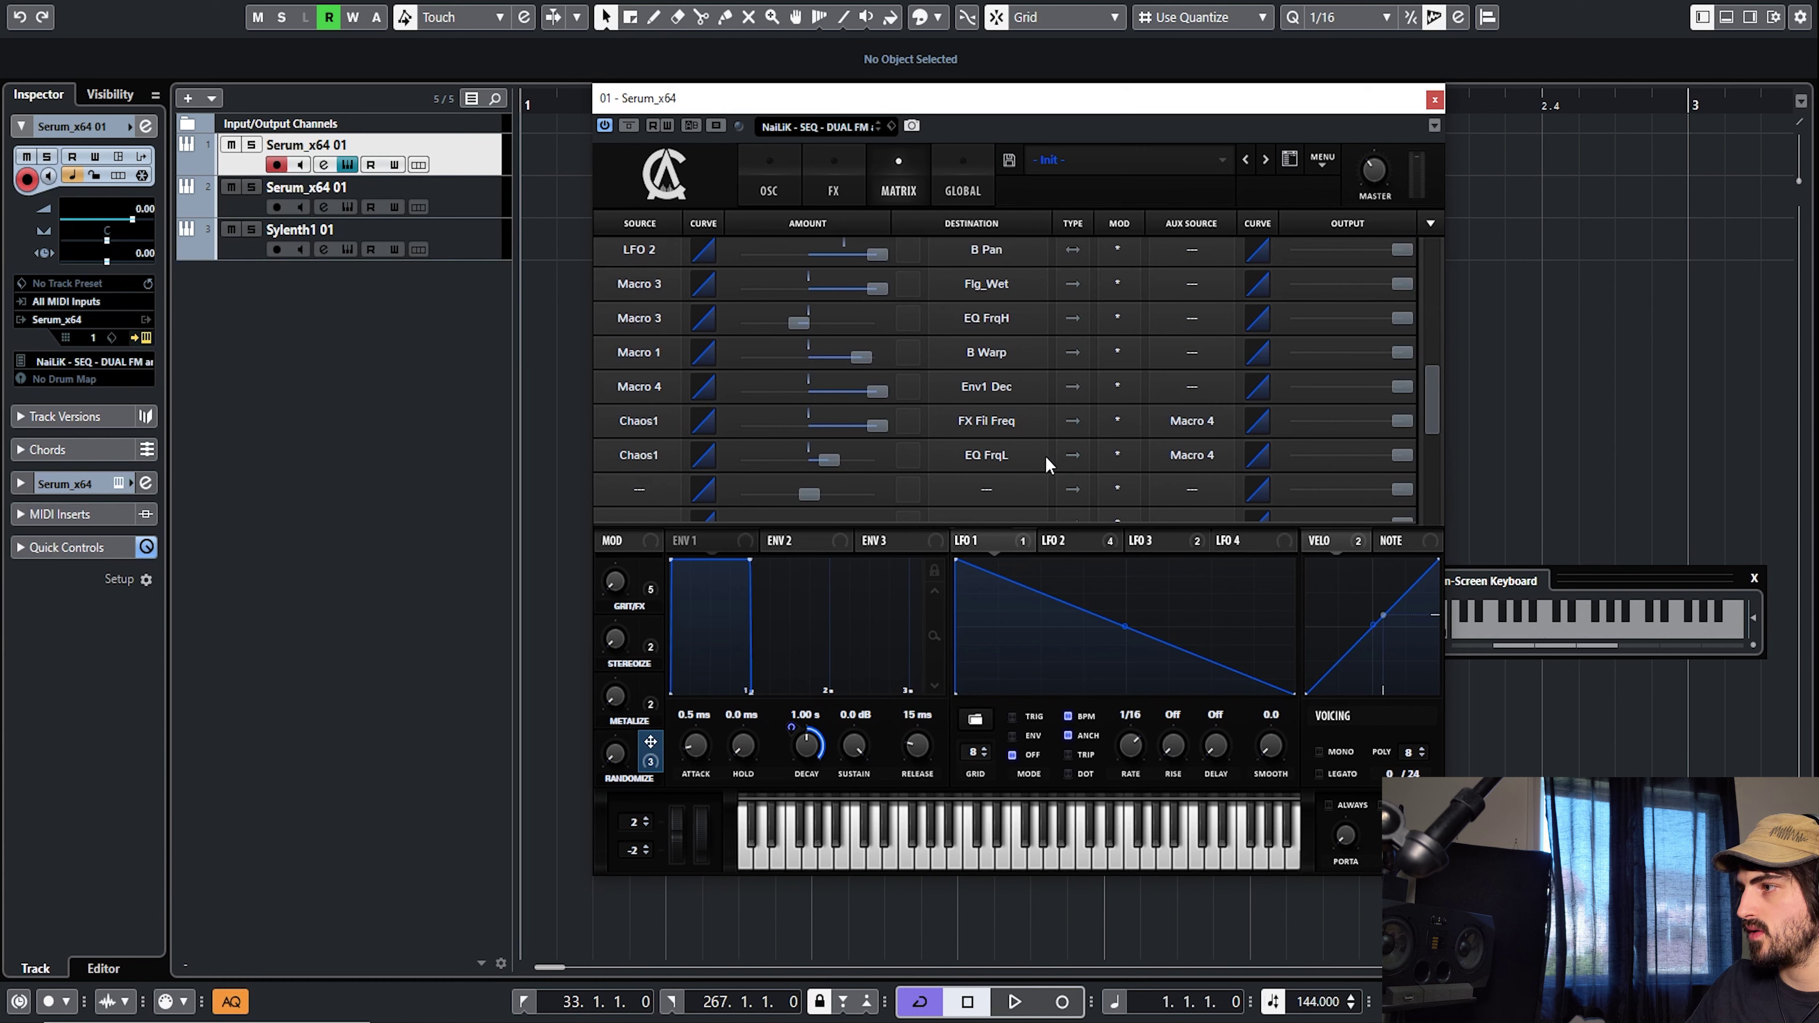
pyautogui.moveTo(624, 747)
pyautogui.moveTo(615, 752); pyautogui.dragTo(712, 508)
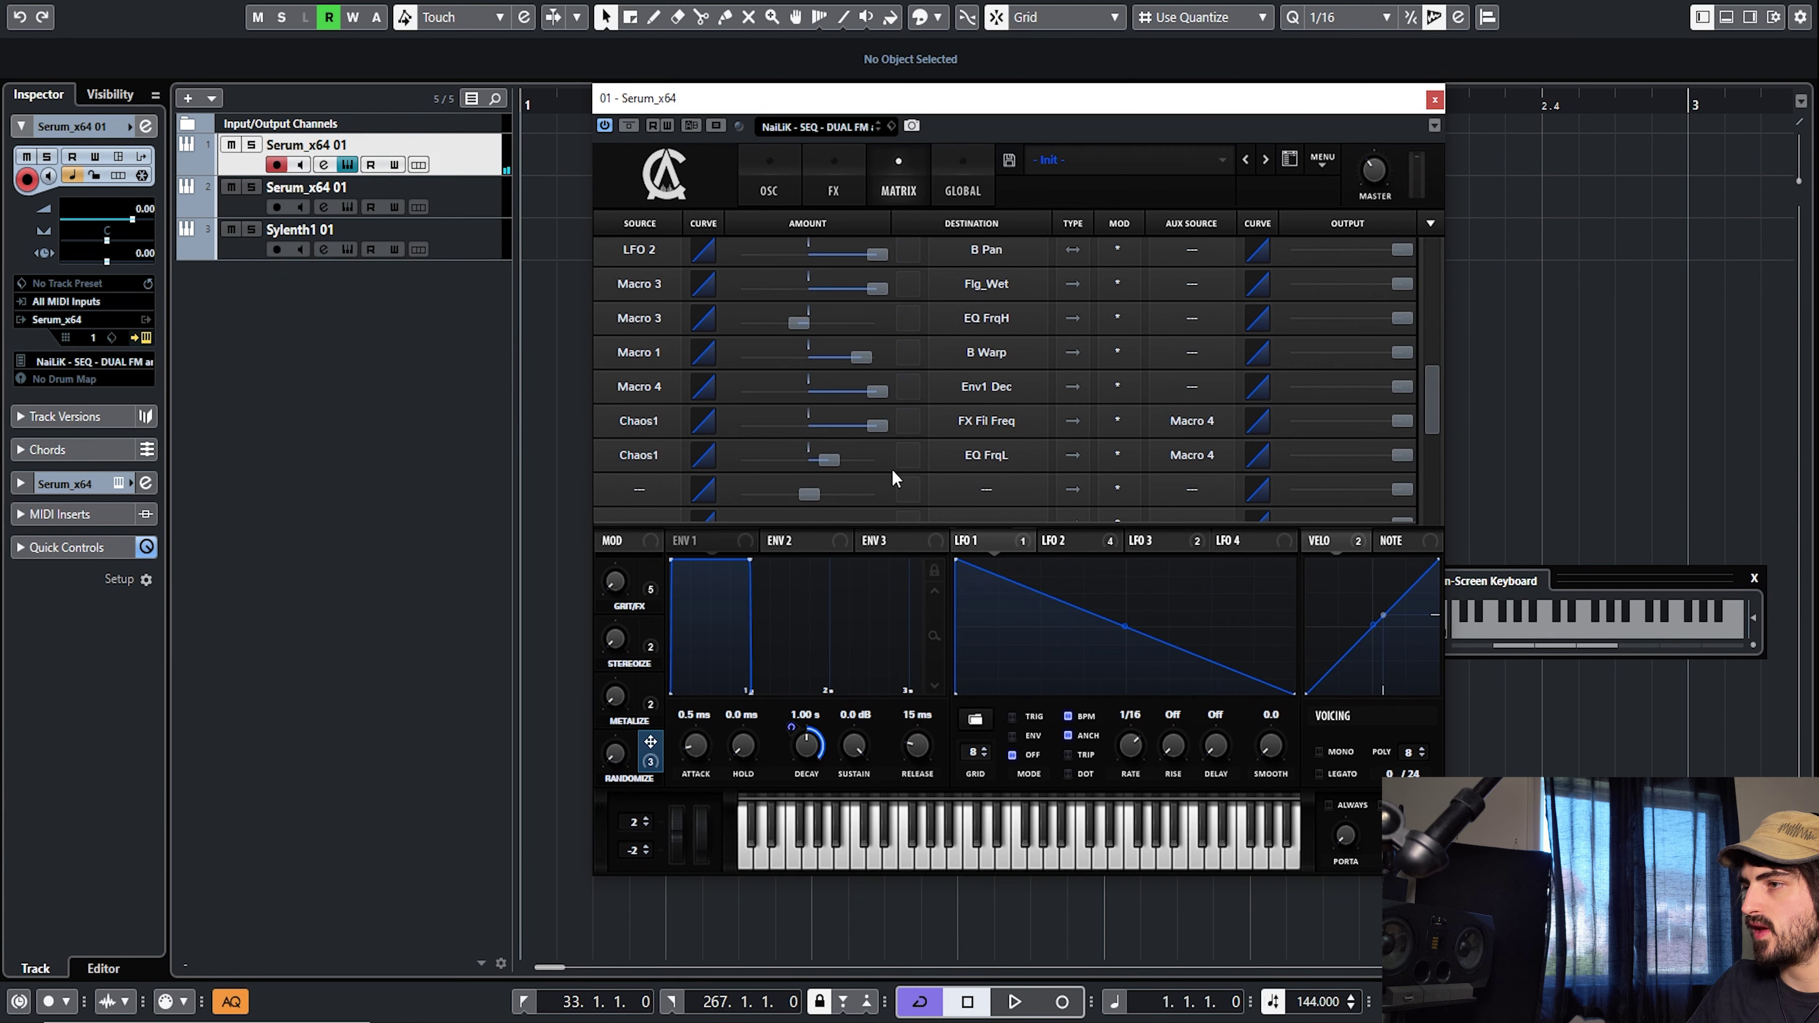
# - Inspect the effects filter's cutoff and the LFO 1 modulation assigned to it
pyautogui.click(834, 188)
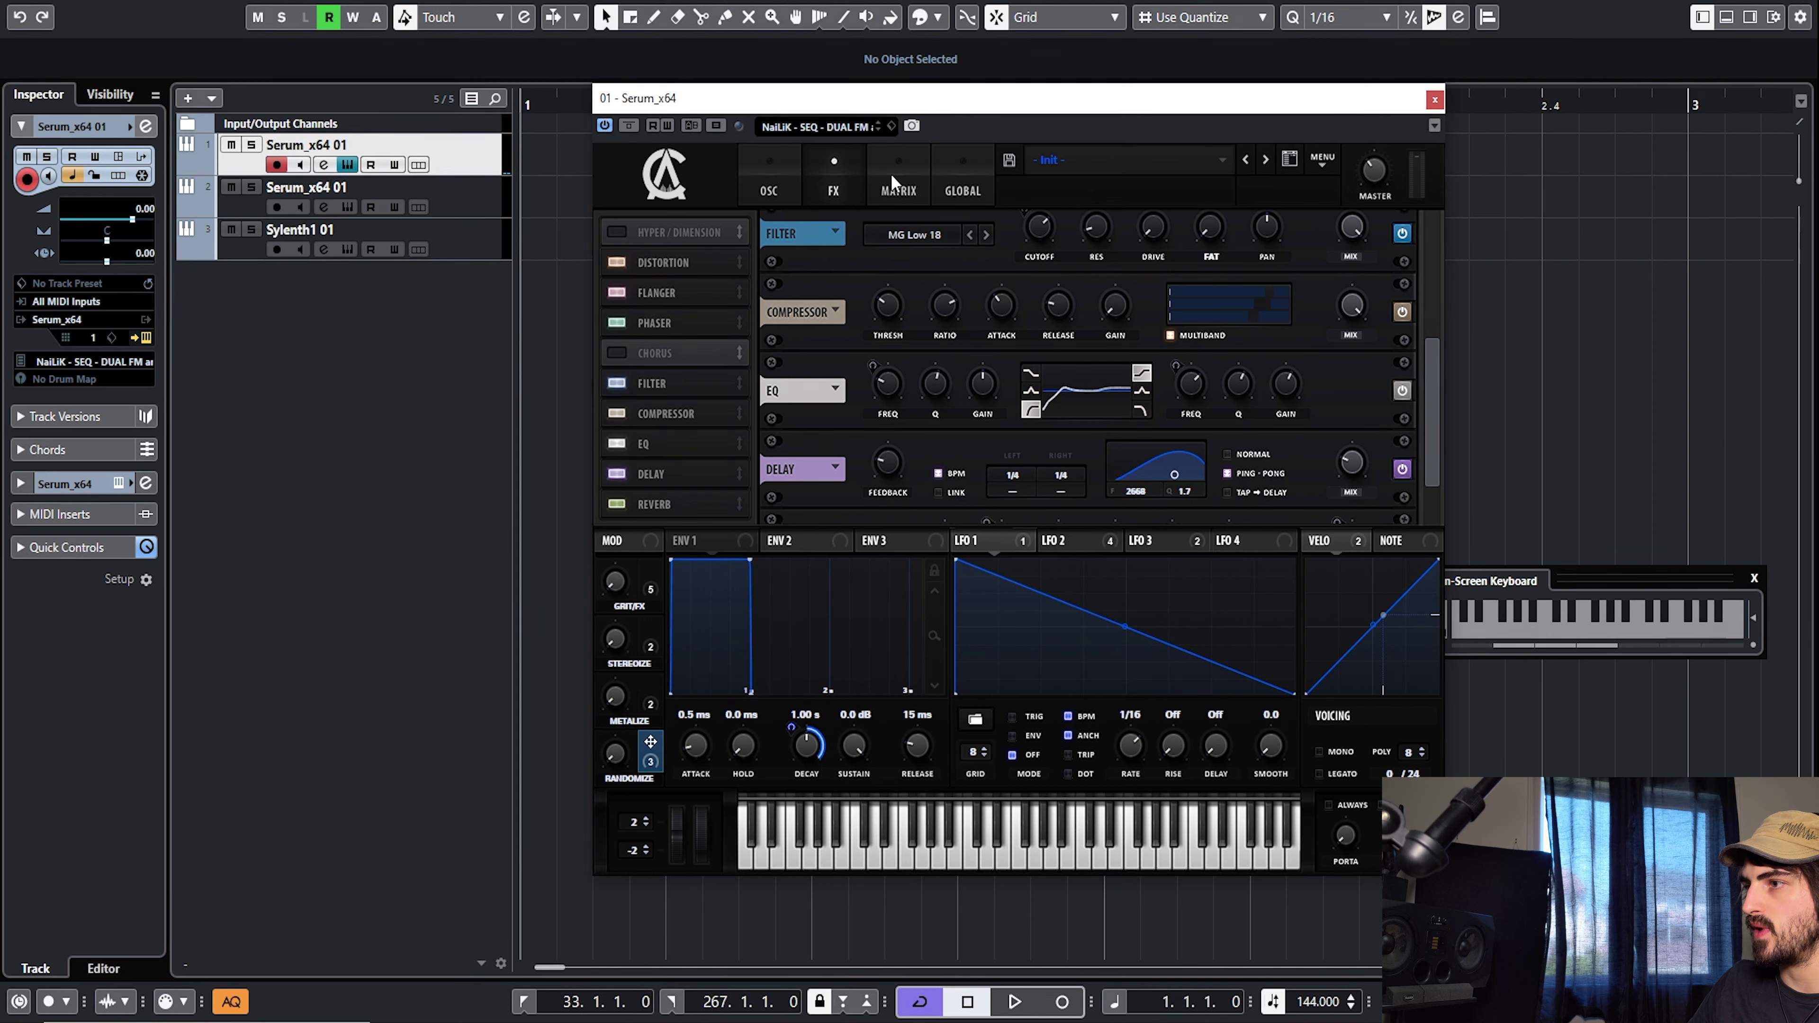
pyautogui.moveTo(1437, 393); pyautogui.dragTo(1443, 347)
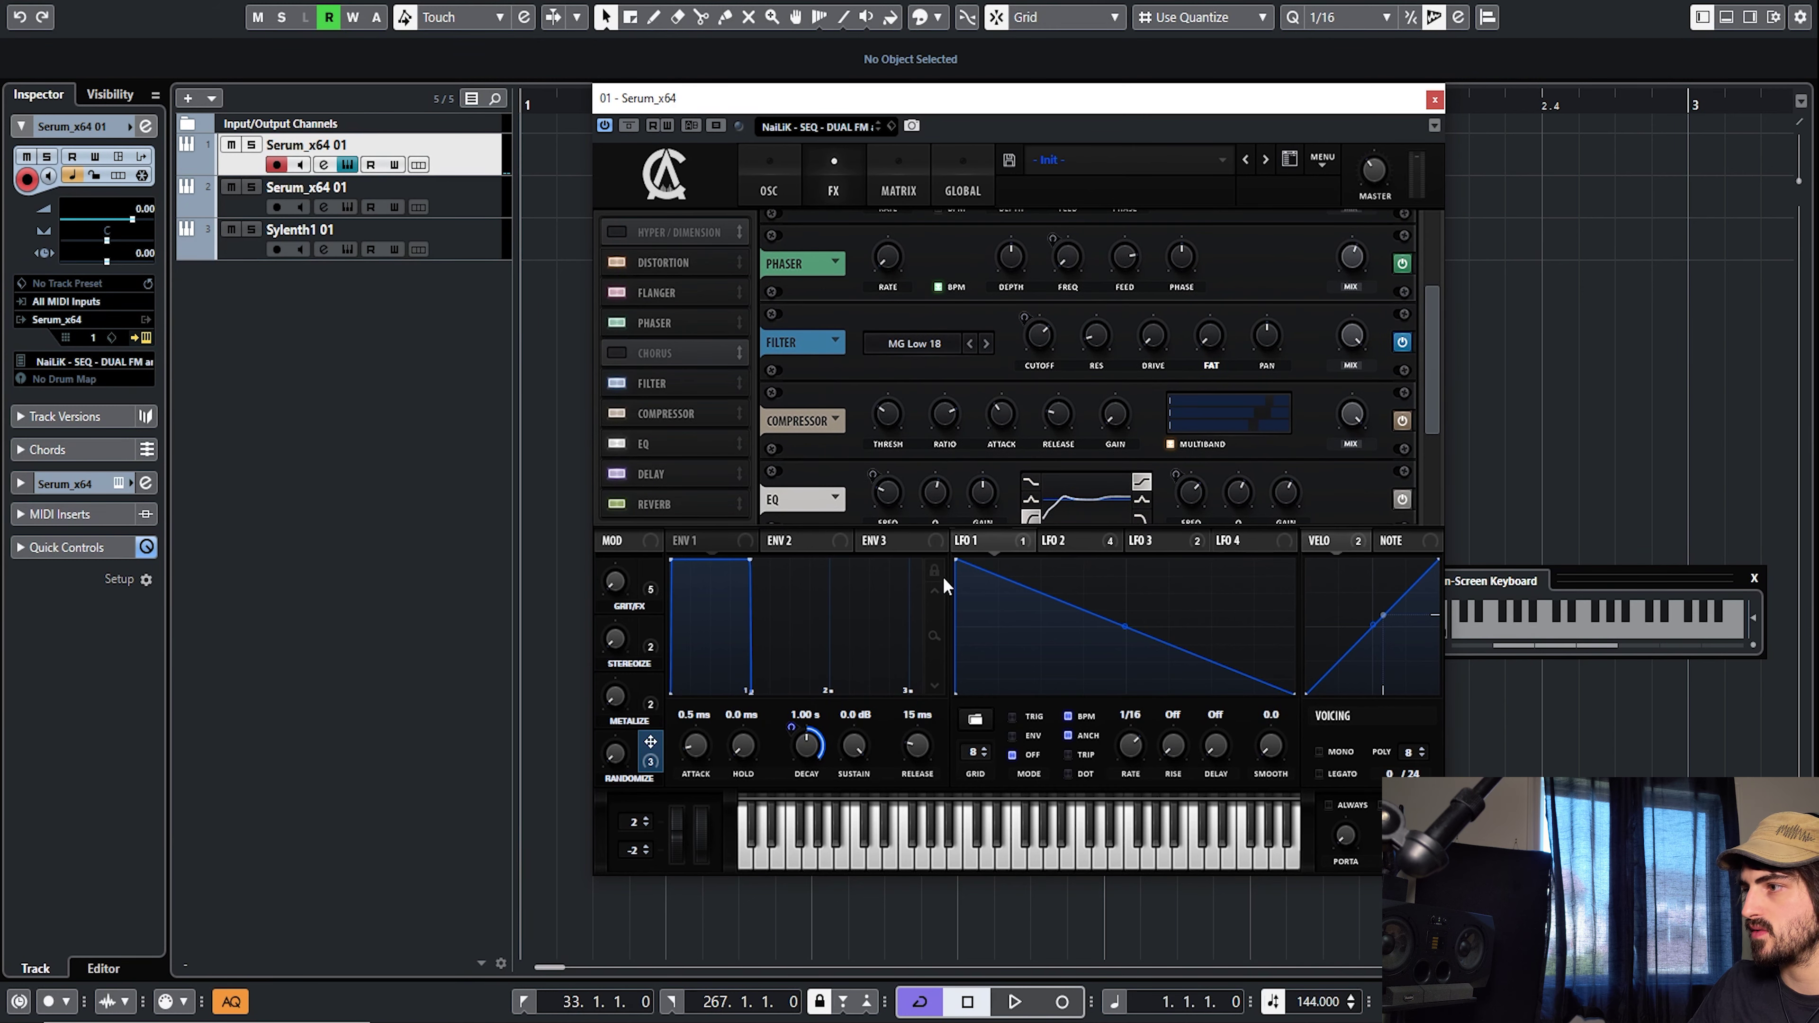
pyautogui.click(1075, 545)
pyautogui.click(1012, 542)
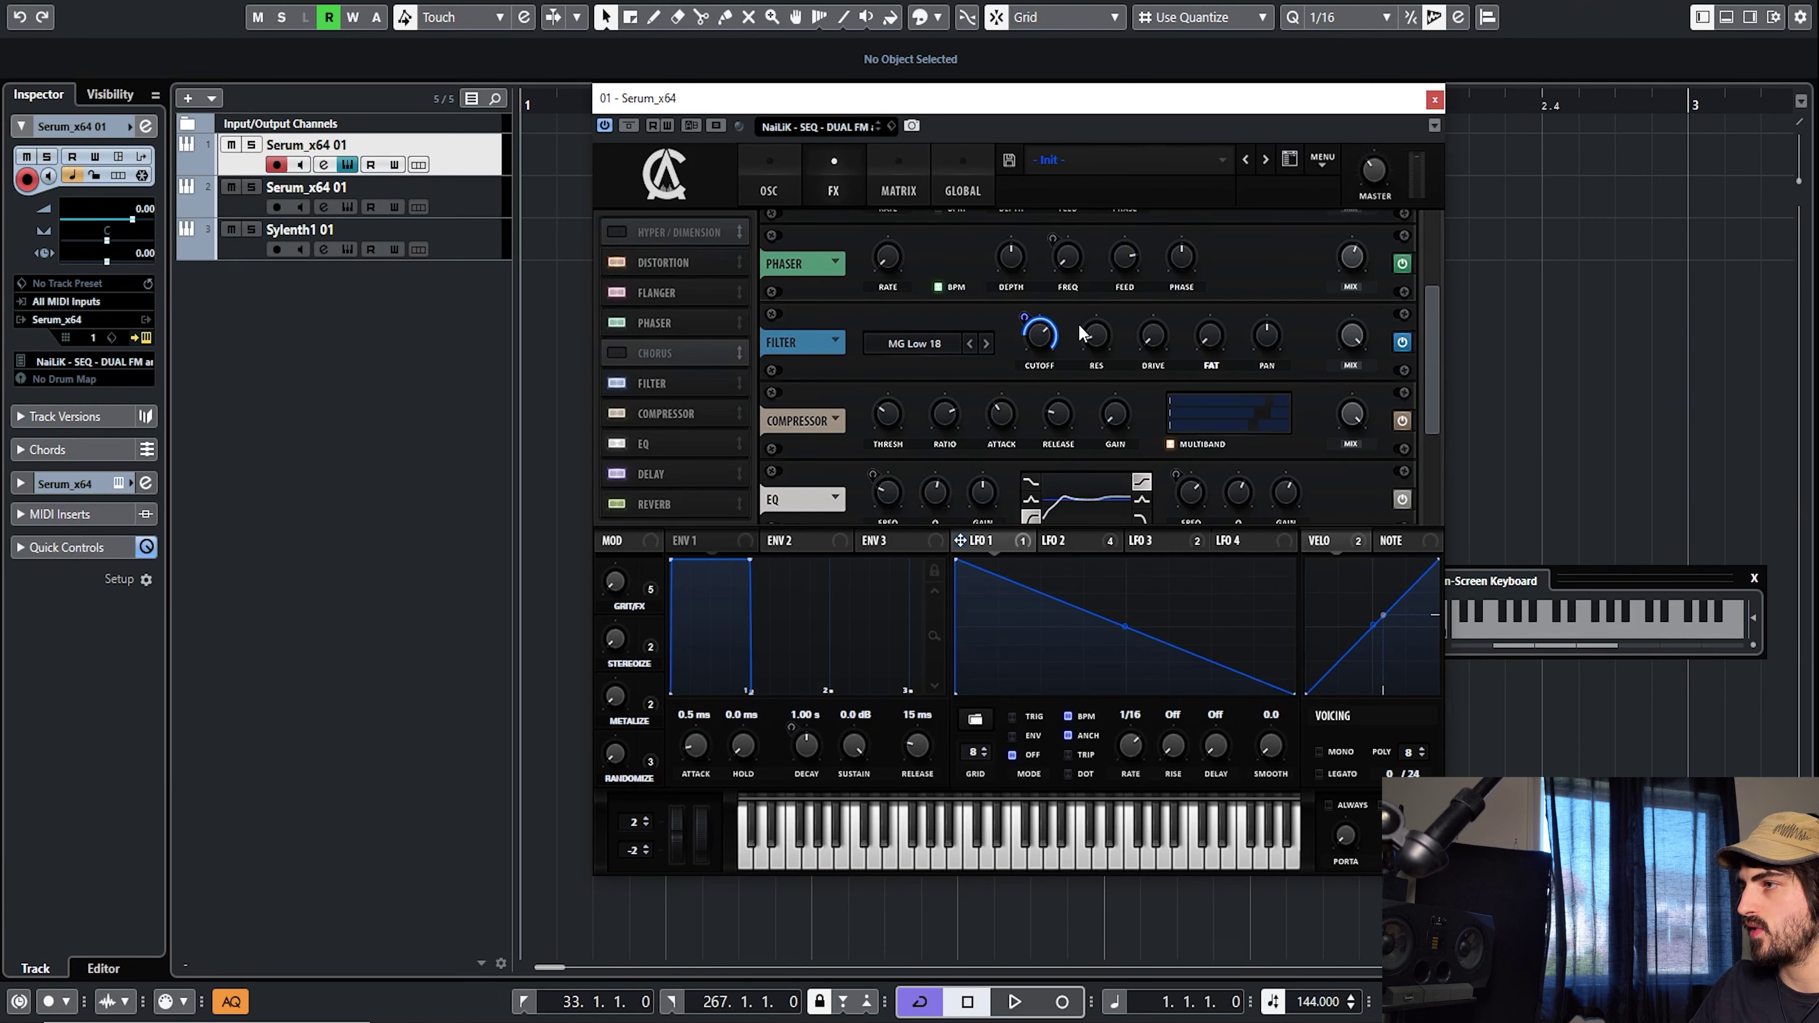
# - Check the auxiliary source options for the Chaos1 to FX Fil Freq assignment, and audition the RANDOMIZE macro with a note
pyautogui.click(891, 172)
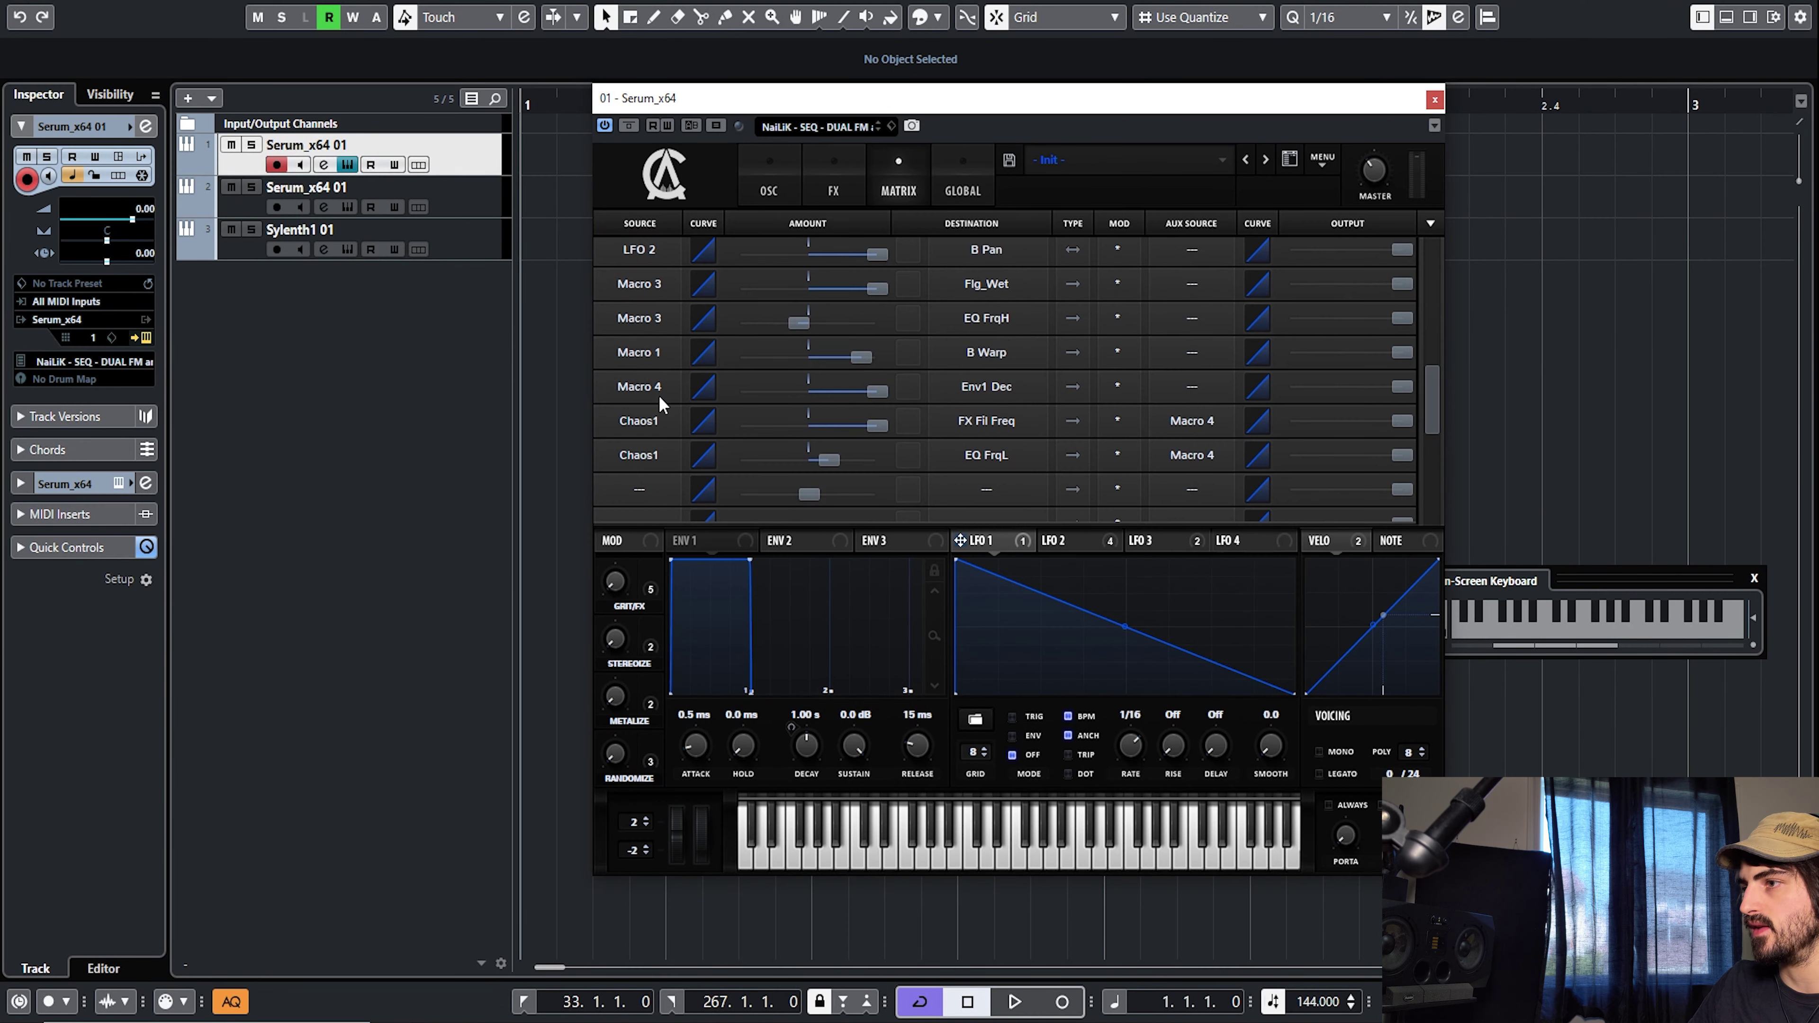
pyautogui.click(1210, 421)
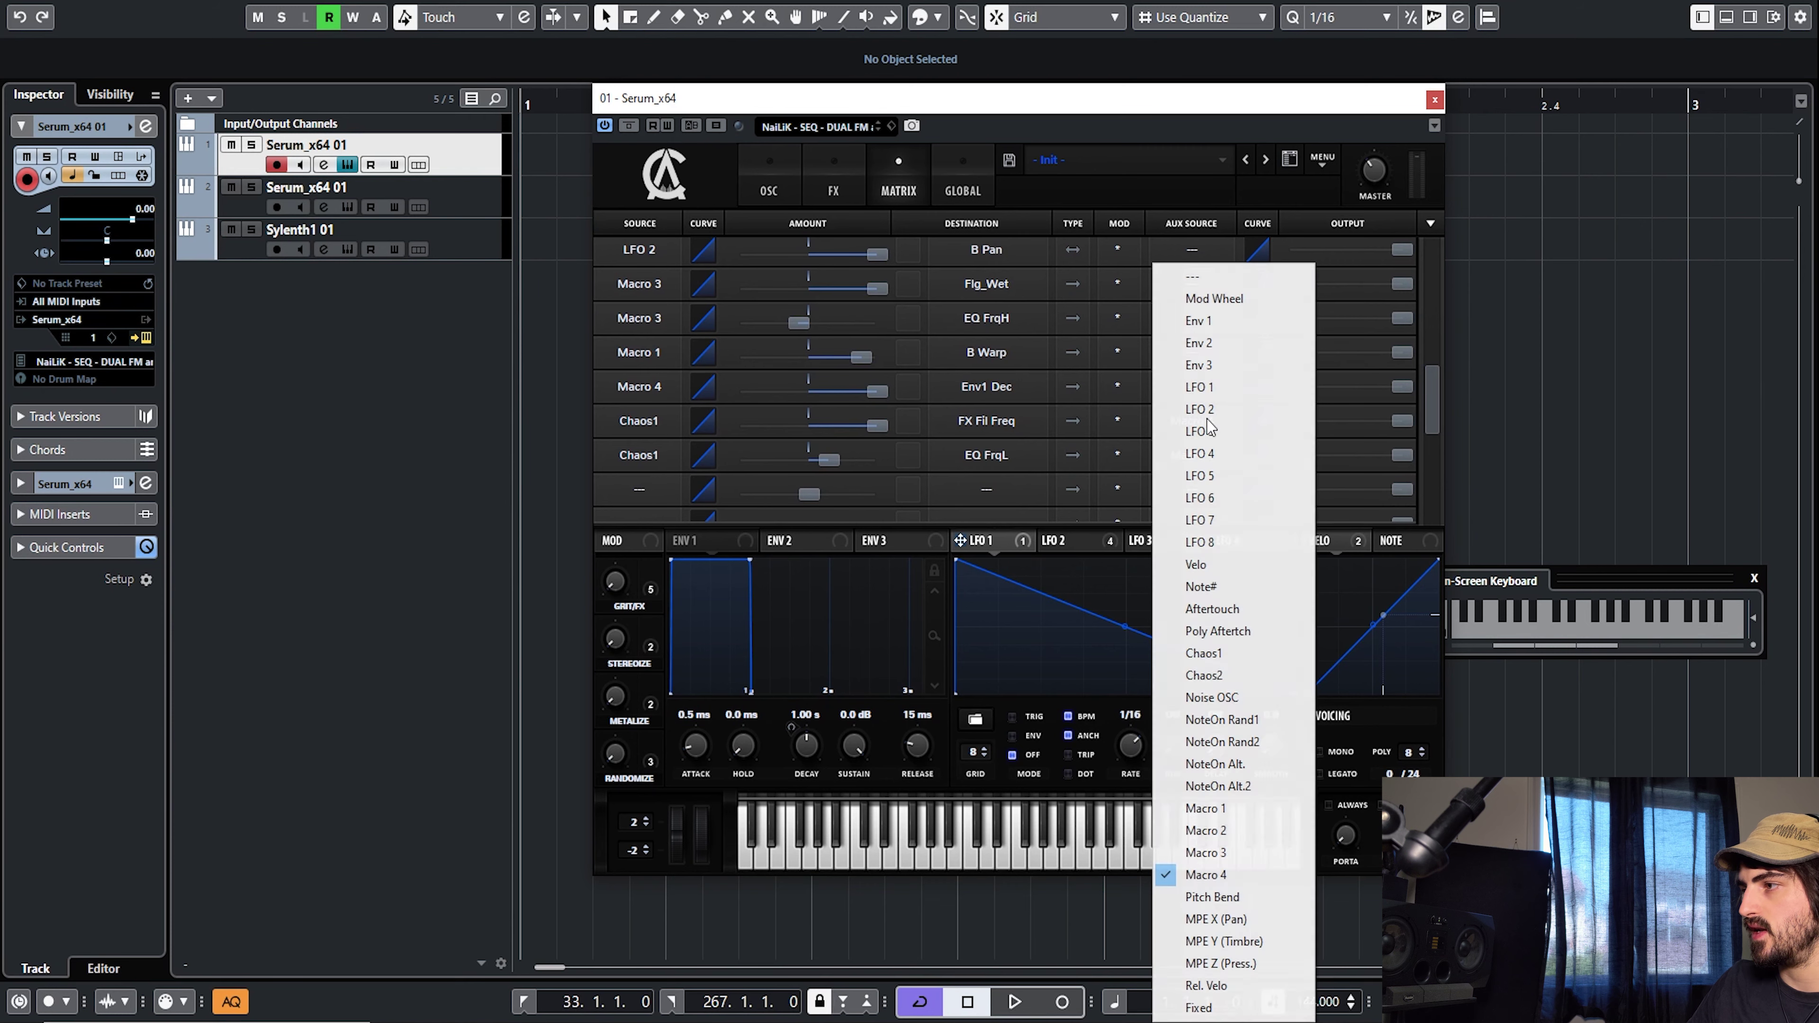
pyautogui.click(1431, 414)
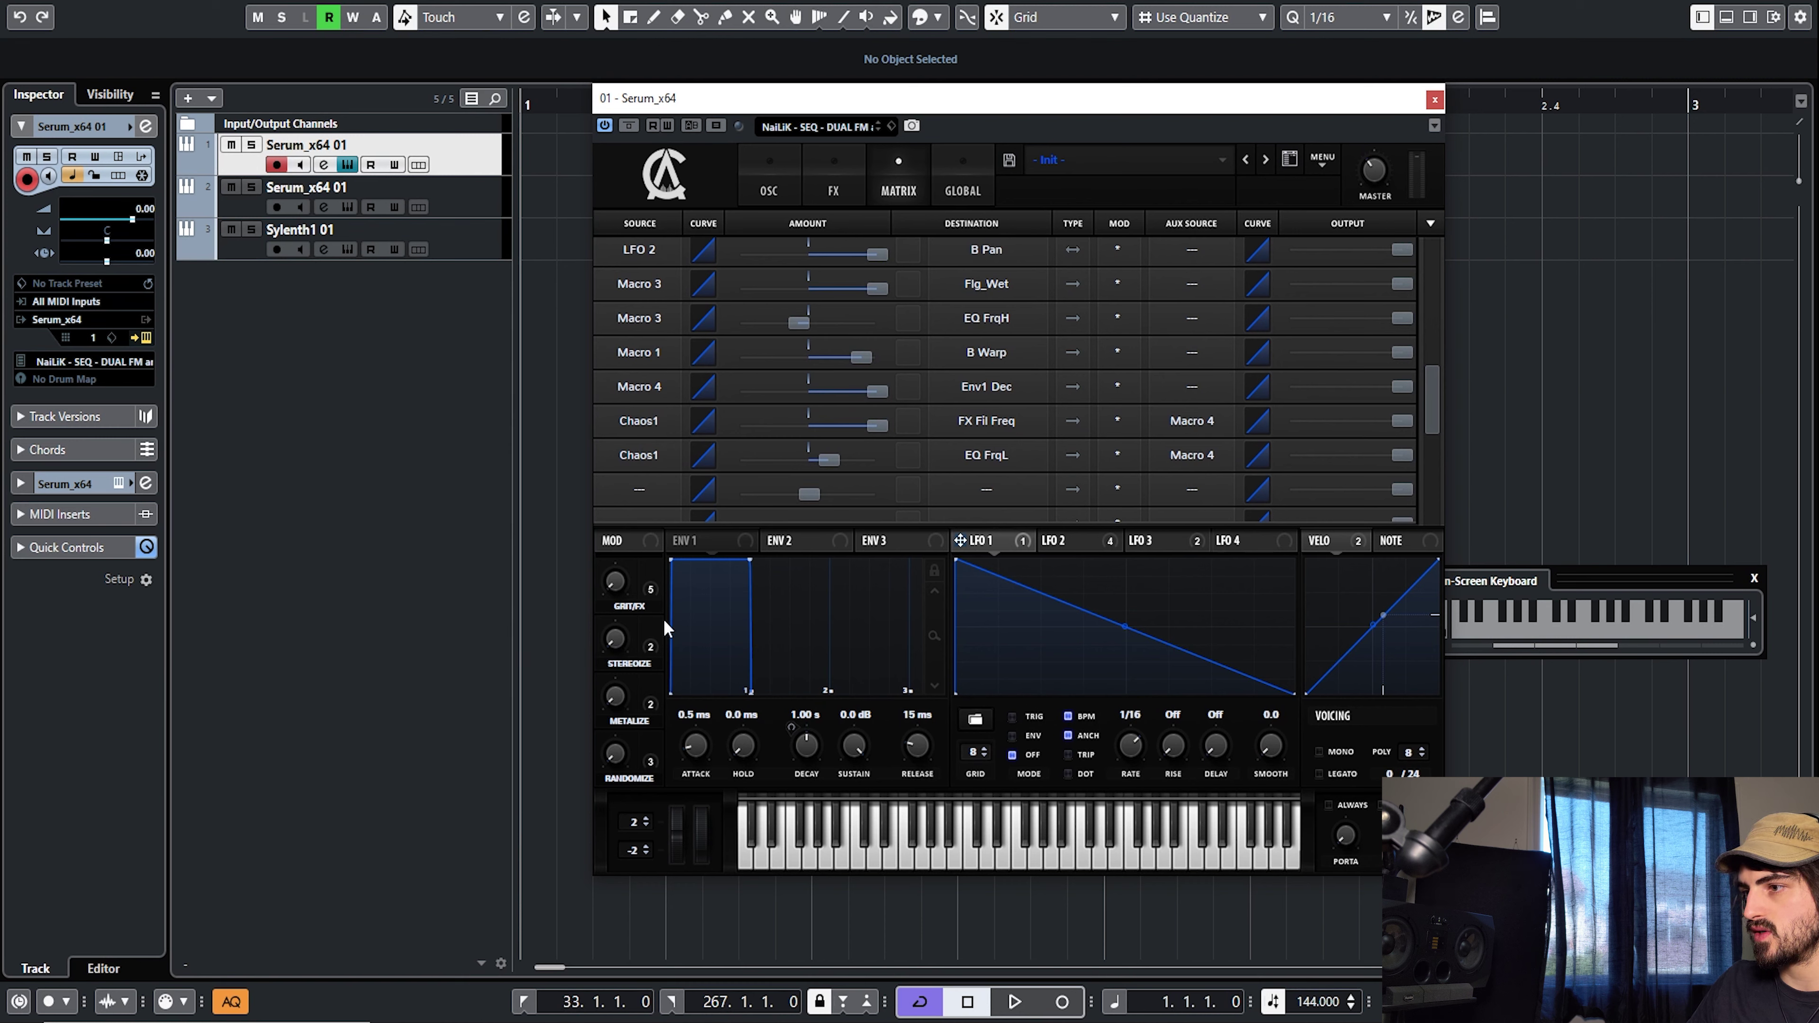
pyautogui.press('c')
pyautogui.moveTo(614, 754)
pyautogui.mouseDown()
pyautogui.moveTo(633, 610)
pyautogui.moveTo(635, 758)
pyautogui.mouseUp()
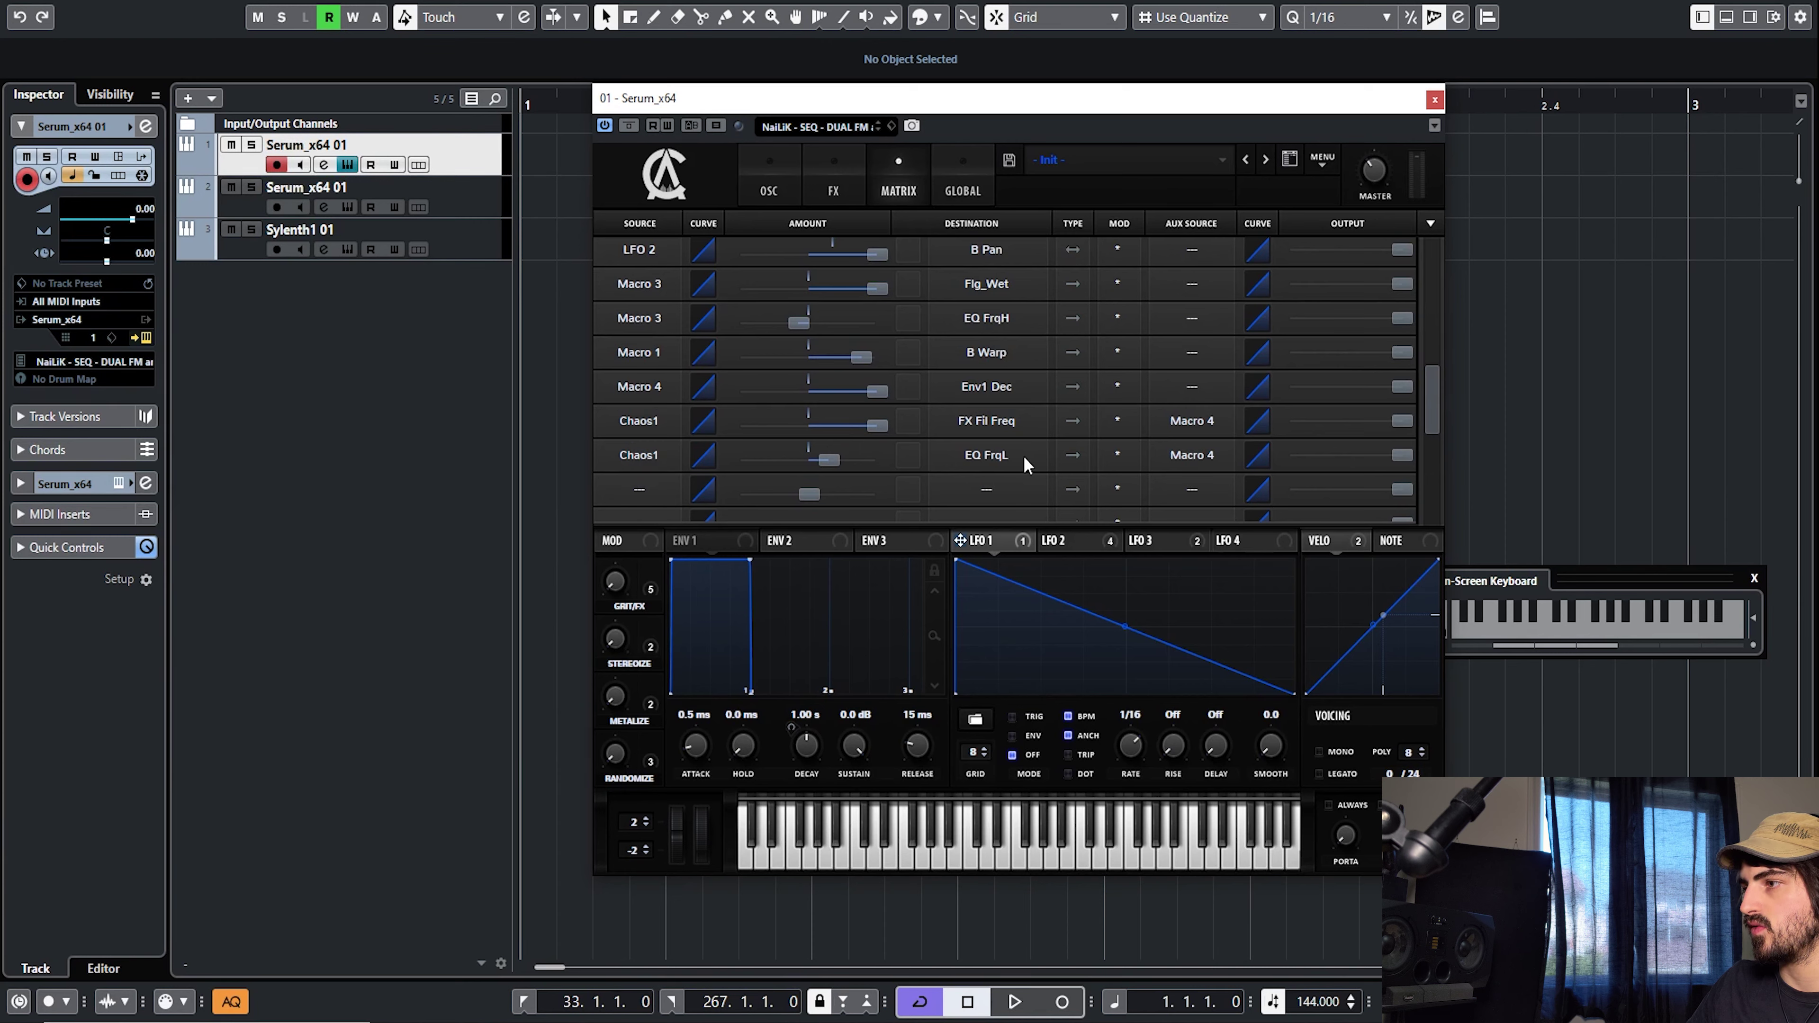
# - Review the oscillator, matrix and effects pages, going through the effects chain down to the delay
pyautogui.click(768, 179)
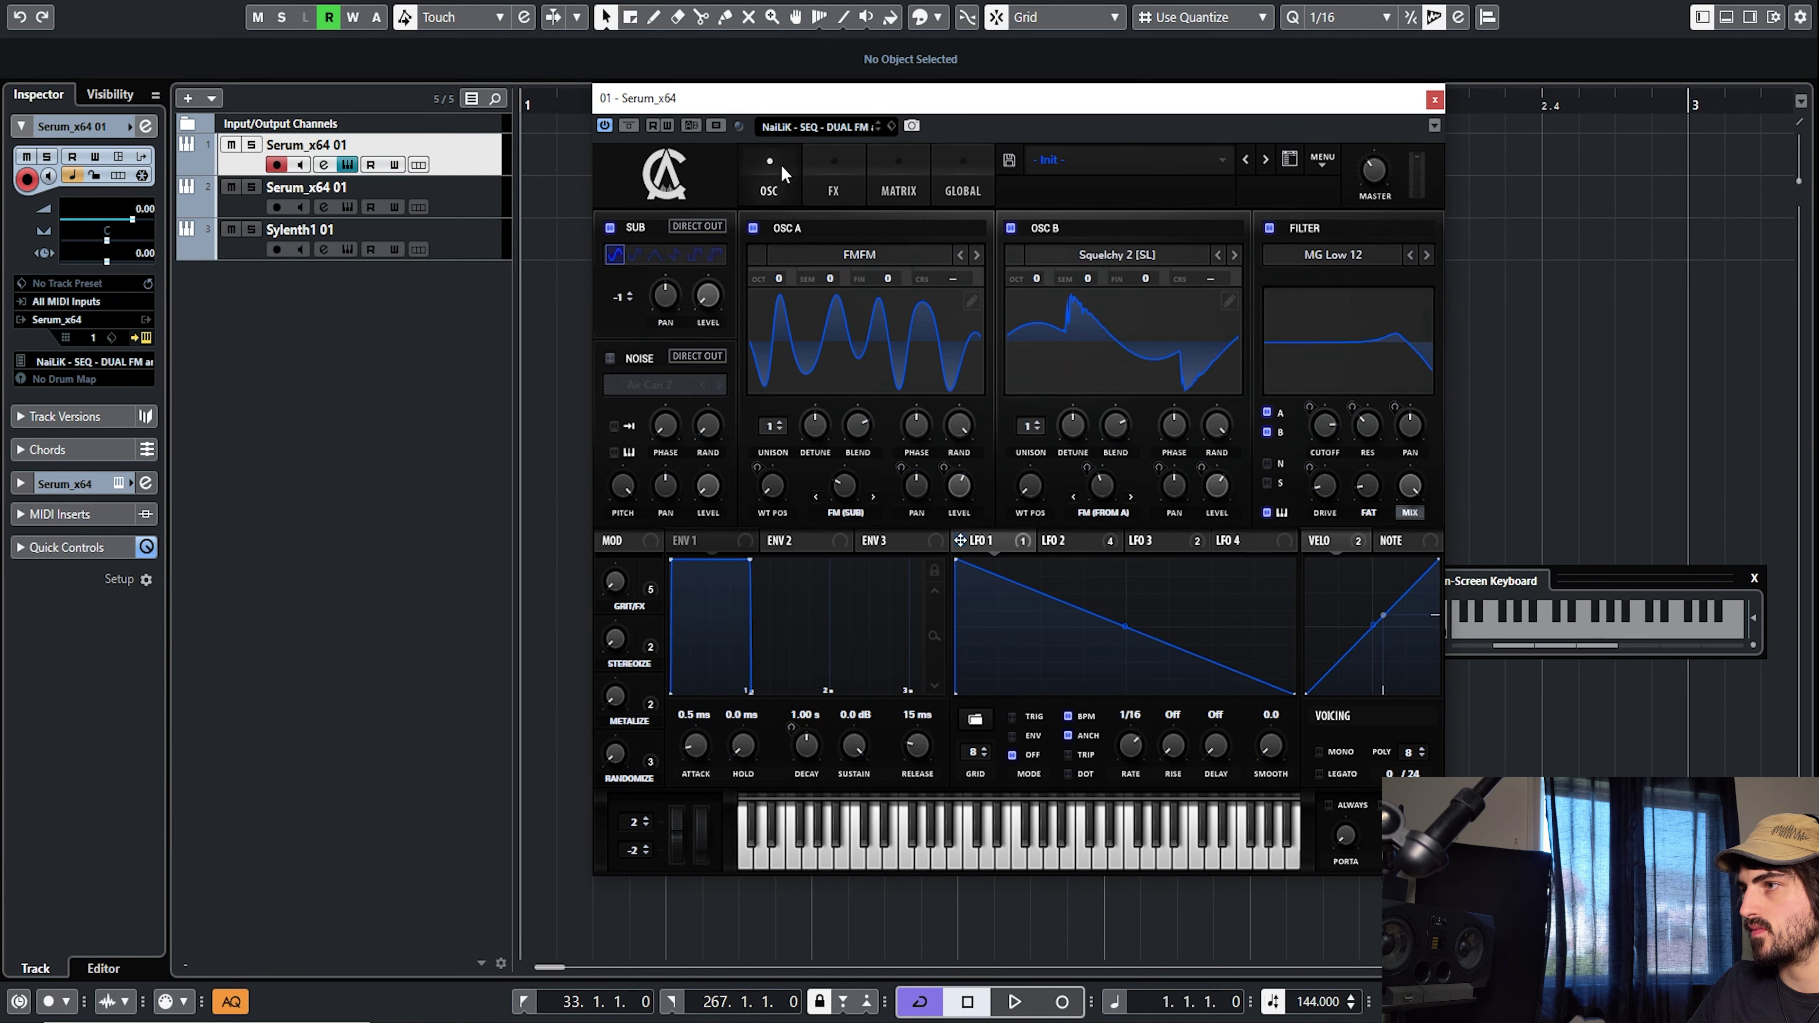
pyautogui.click(833, 179)
pyautogui.click(898, 179)
pyautogui.click(833, 179)
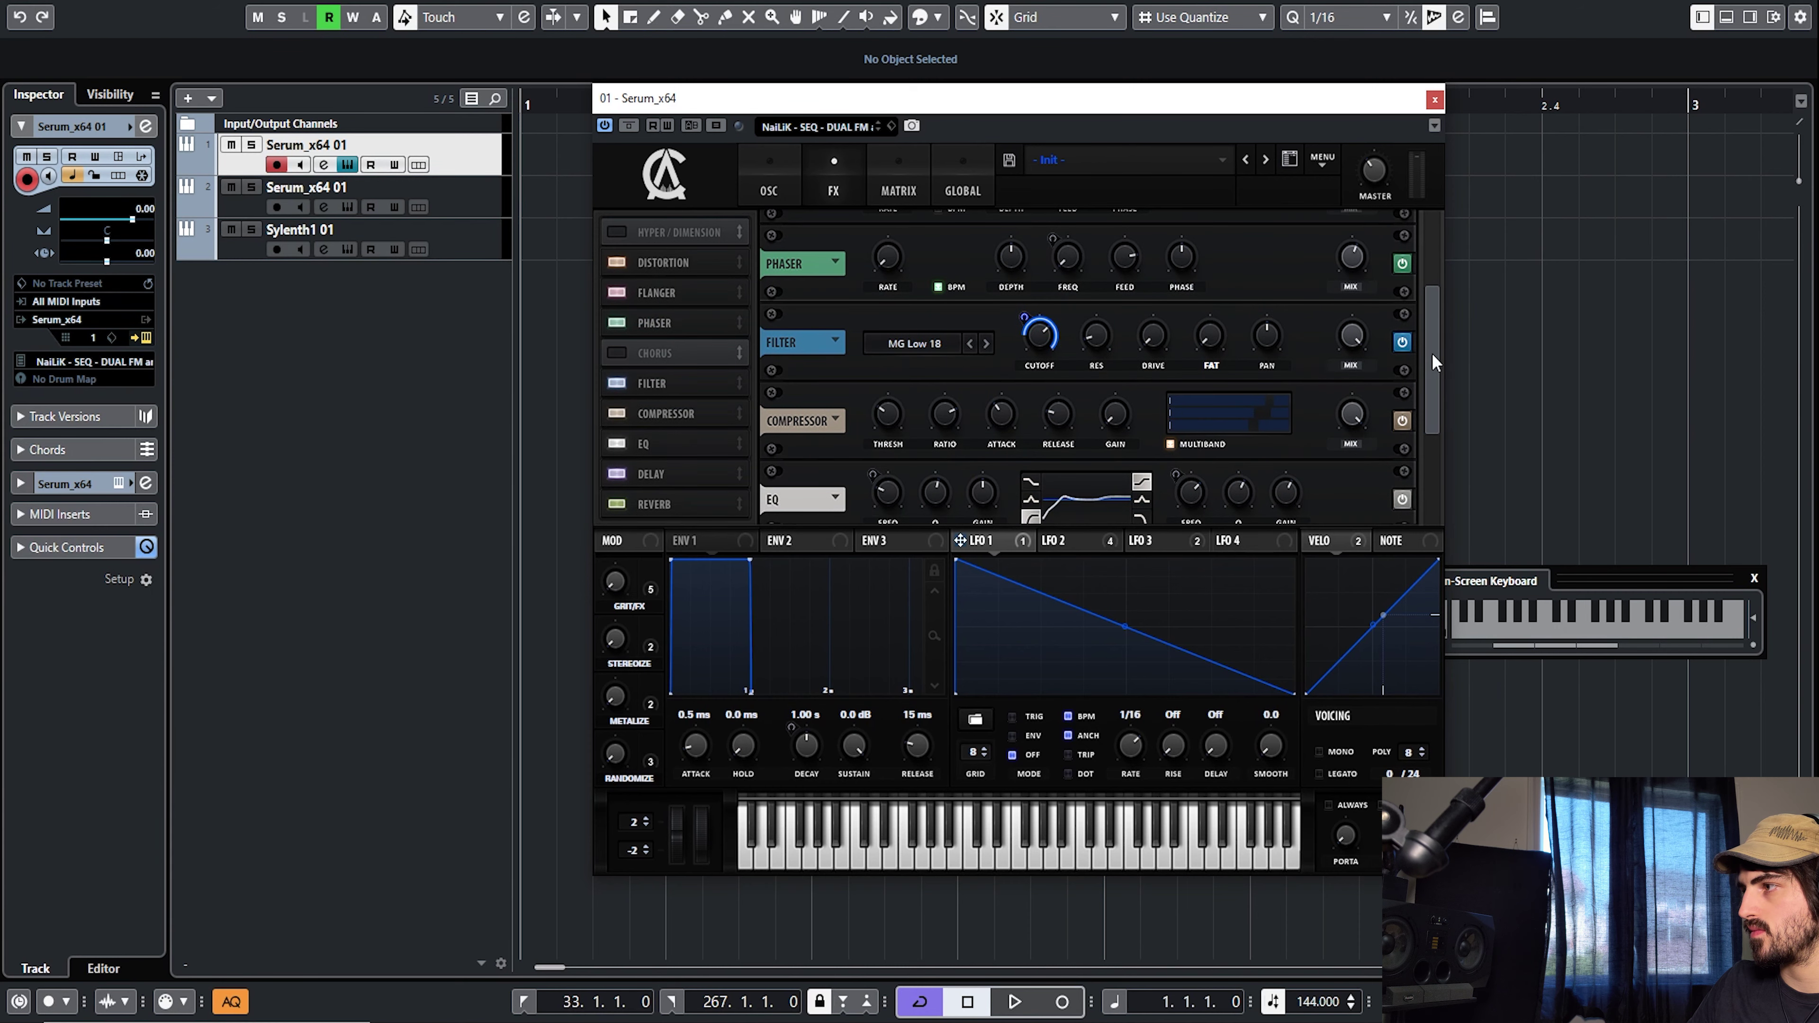
pyautogui.scroll(-2, 1437, 362)
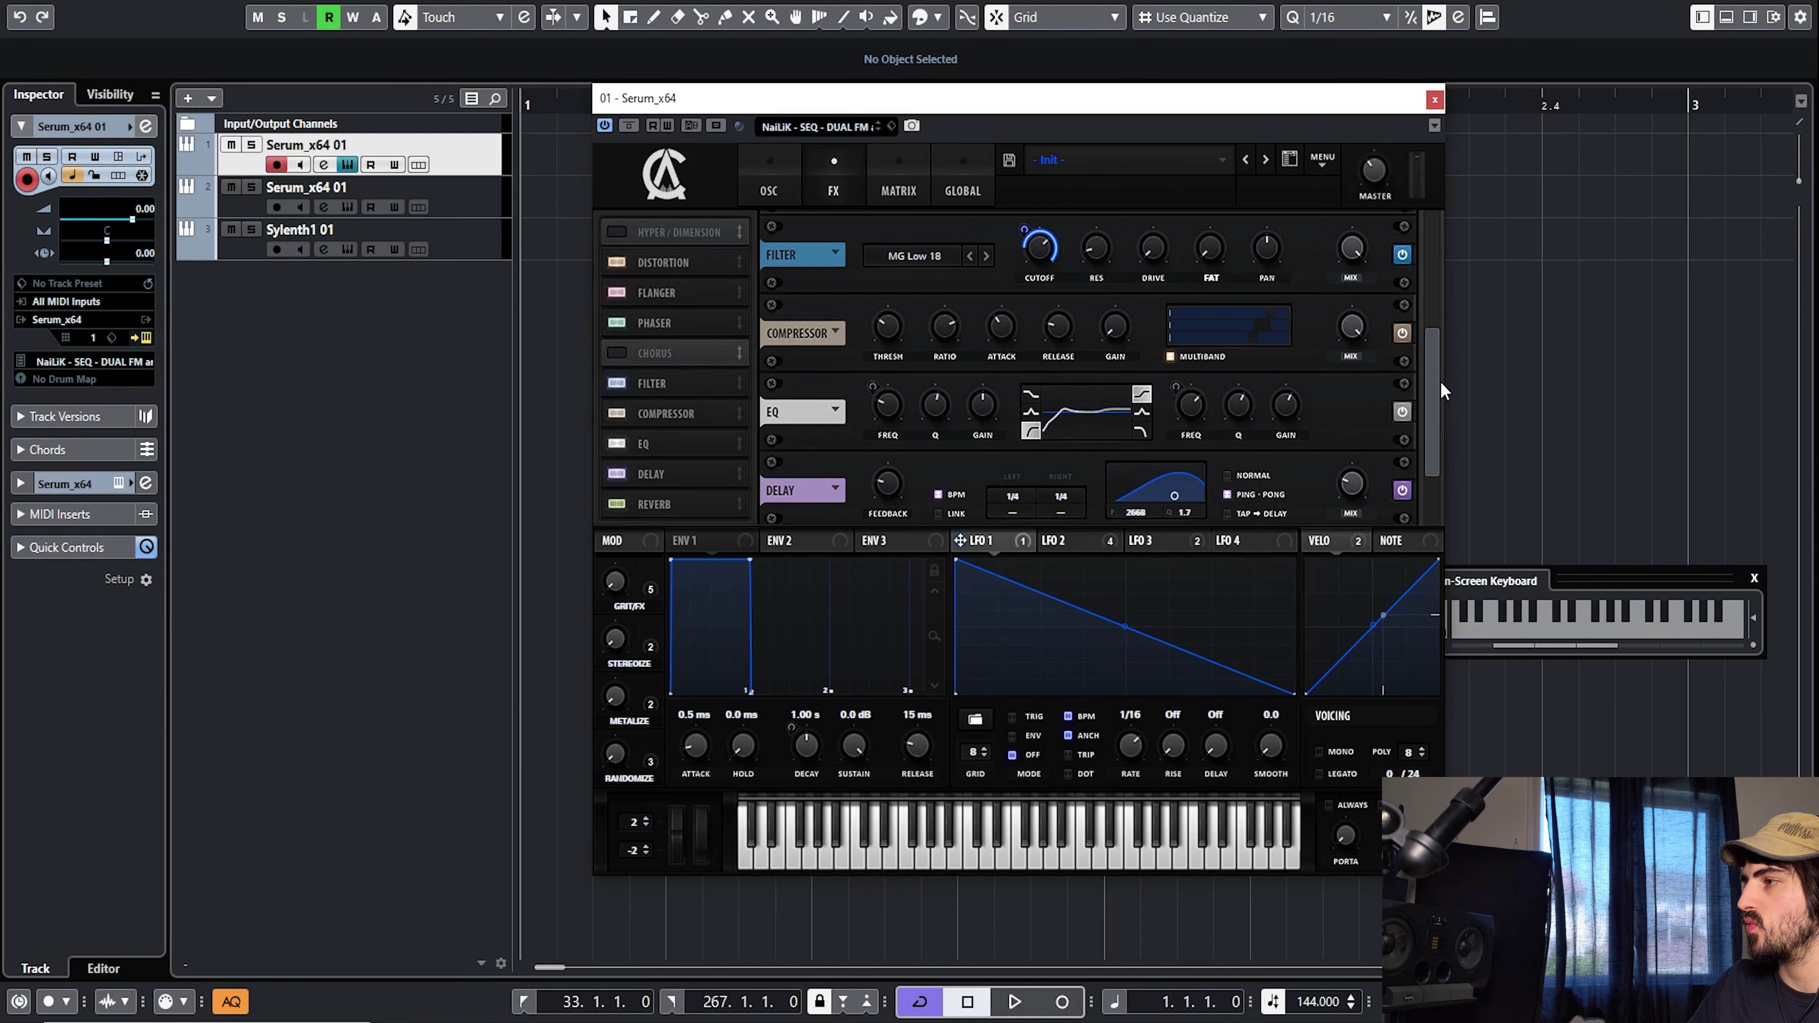
# - Bring the delay and reverb into view in the effects chain and audition the RANDOMIZE macro by sweeping it
pyautogui.moveTo(1438, 383); pyautogui.dragTo(1425, 440)
pyautogui.moveTo(624, 752); pyautogui.dragTo(671, 621)
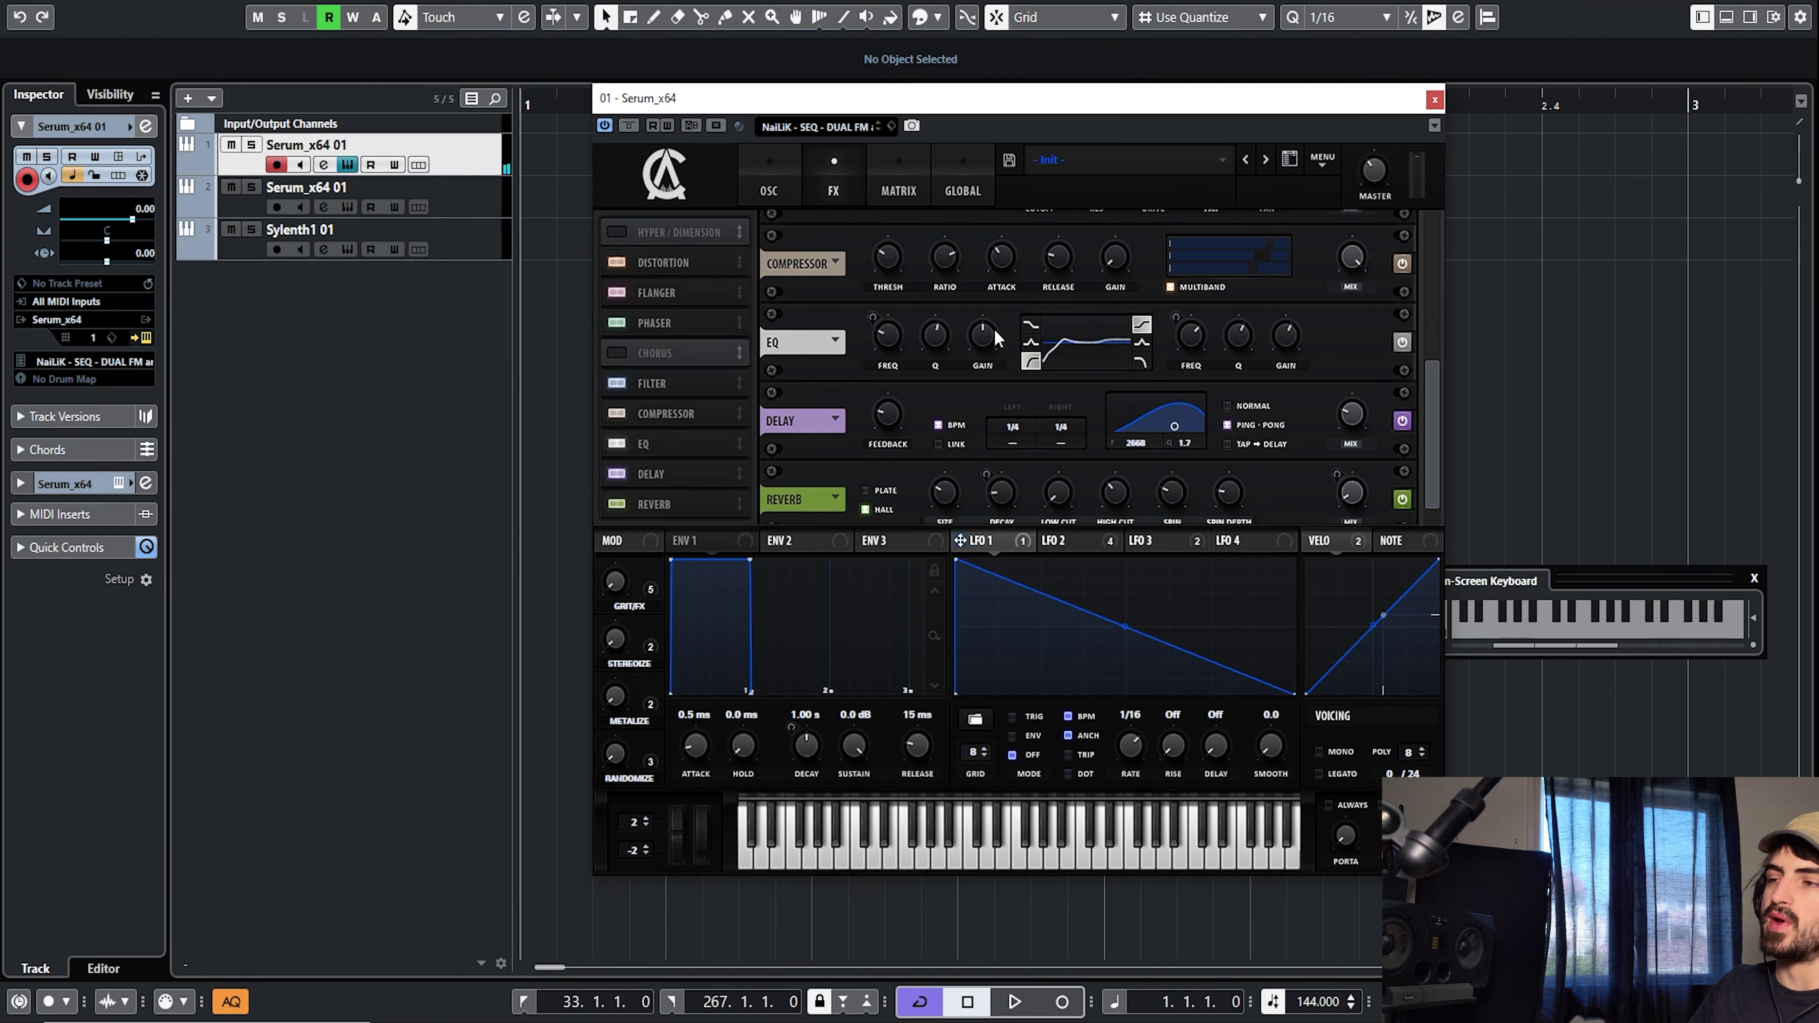
pyautogui.moveTo(612, 748)
pyautogui.moveTo(613, 749); pyautogui.dragTo(636, 613)
# - Audition the METALIZE, STEREOIZE and GRIT/FX macros by sweeping them while a note plays
pyautogui.moveTo(620, 705); pyautogui.dragTo(643, 524)
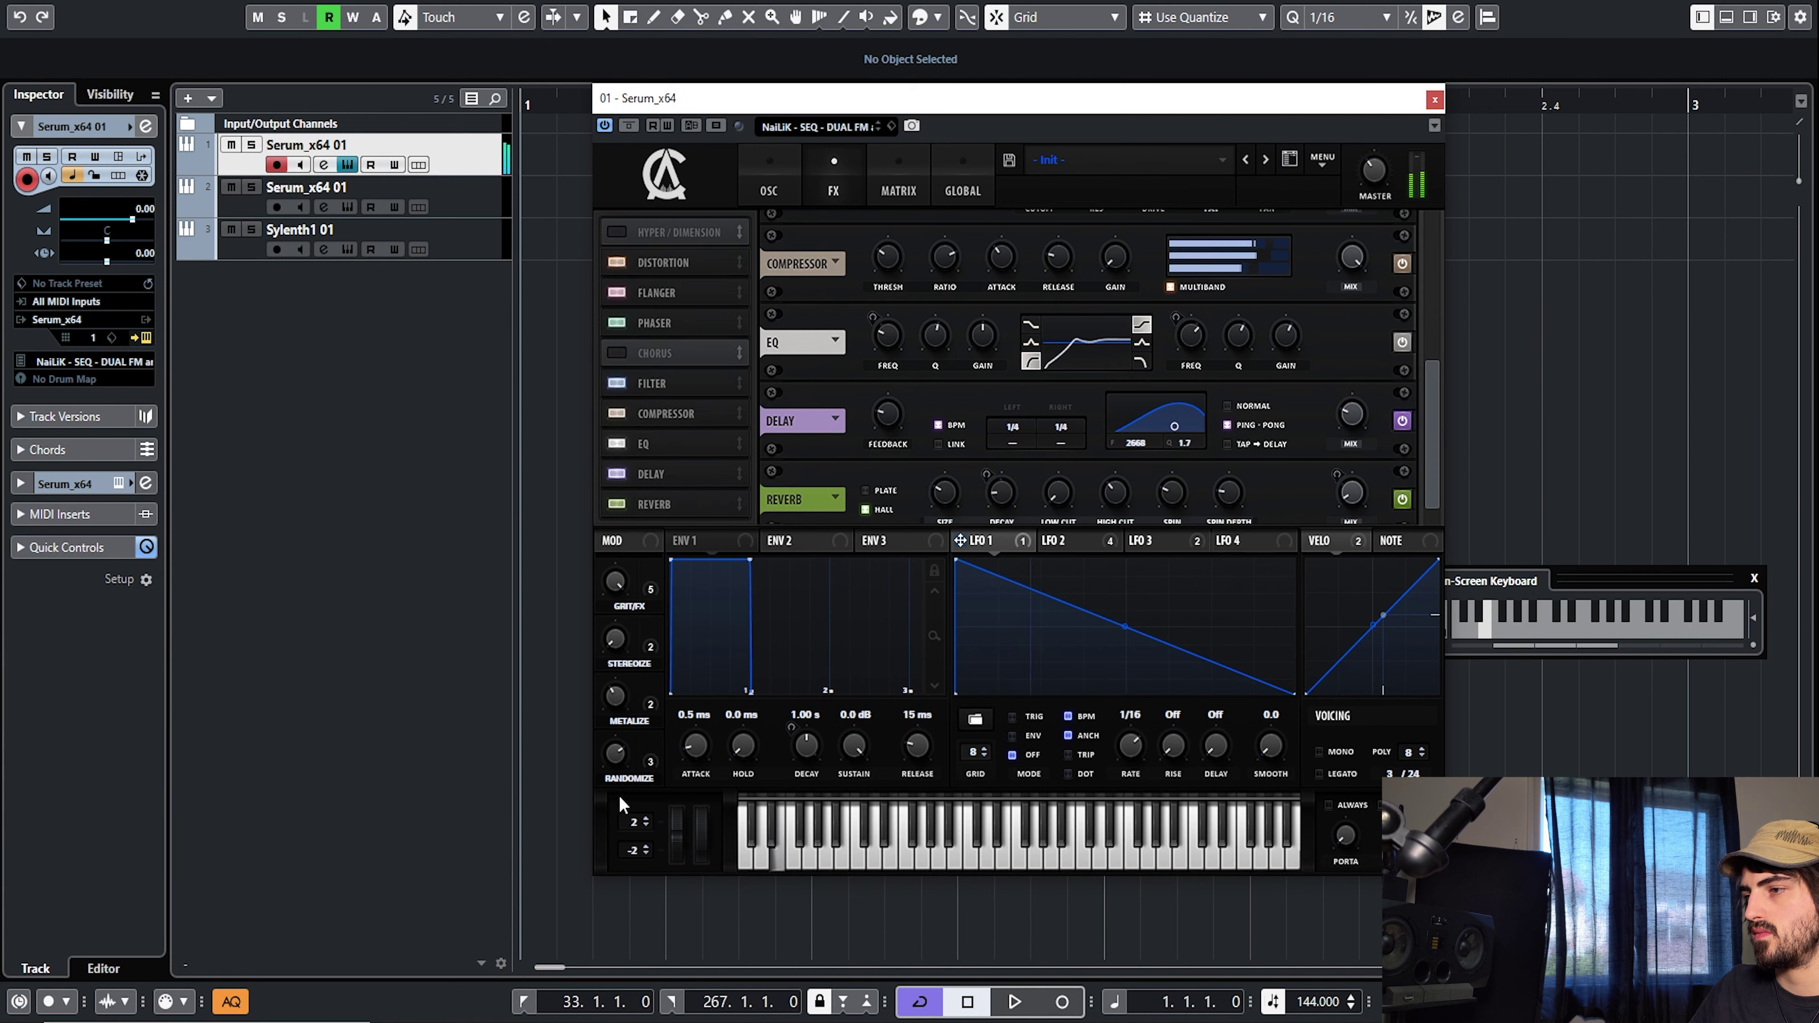
pyautogui.moveTo(615, 695); pyautogui.dragTo(662, 489)
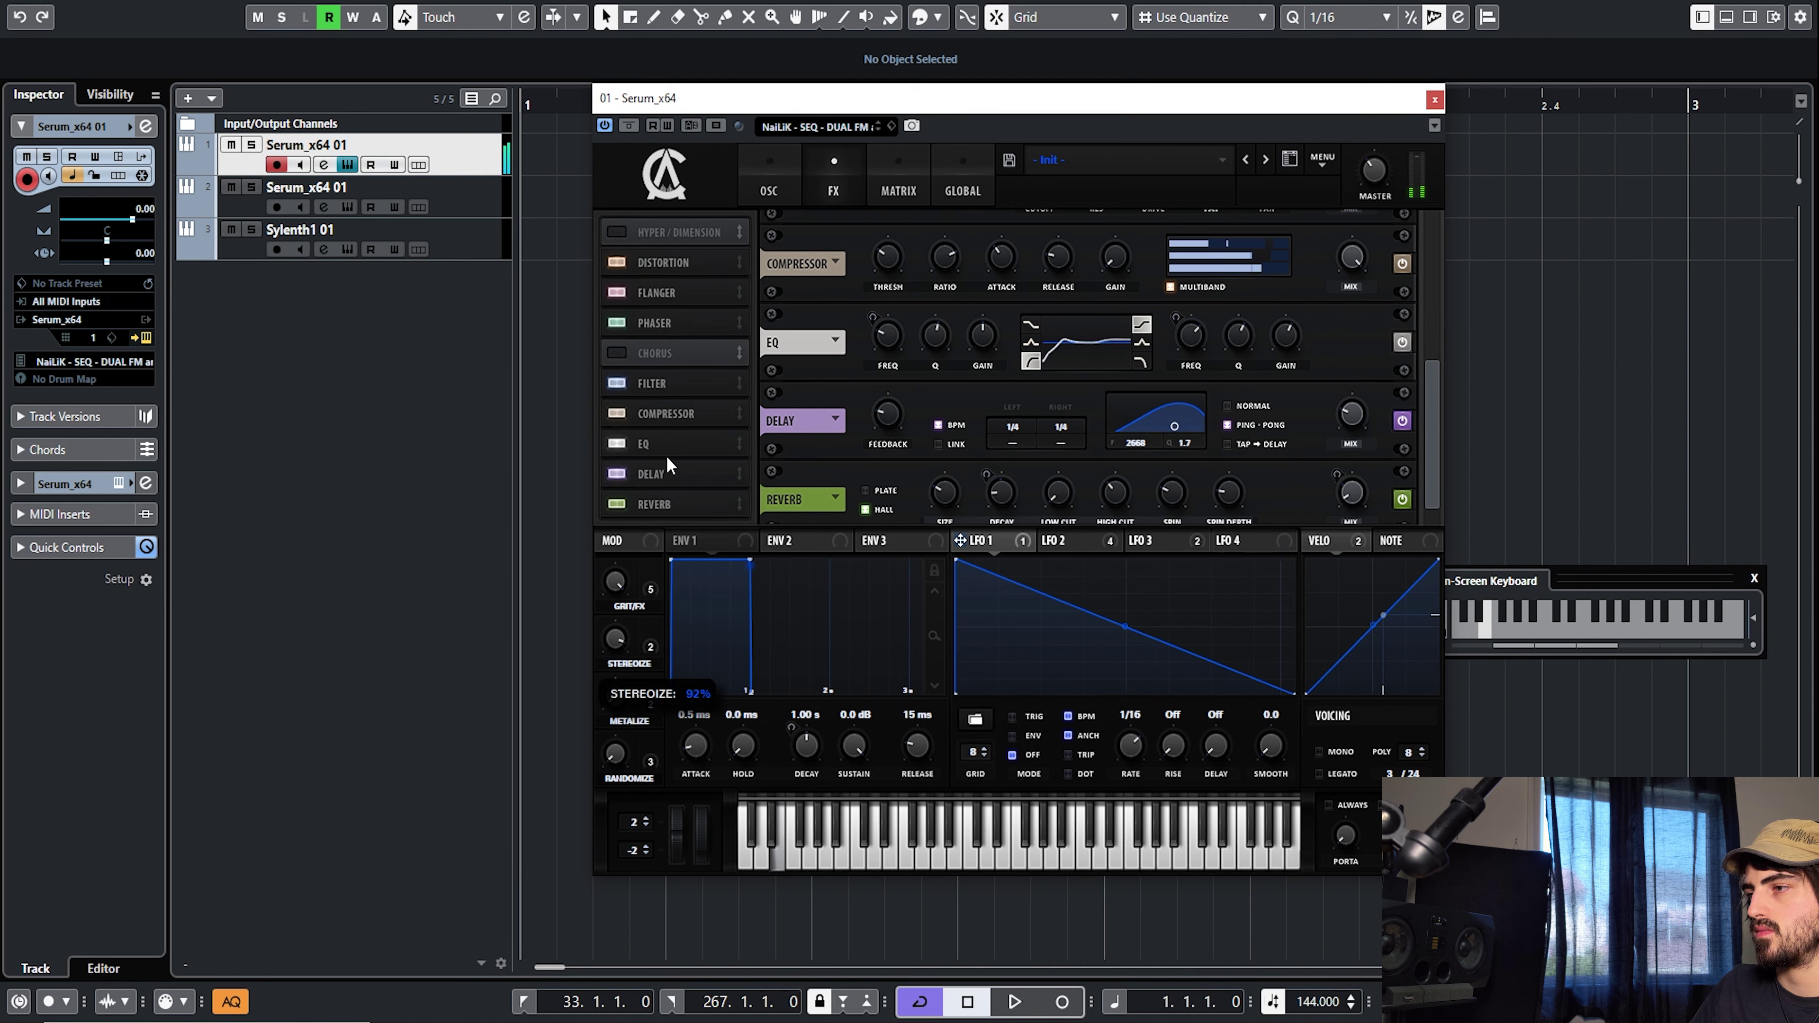
pyautogui.moveTo(616, 584); pyautogui.dragTo(621, 731)
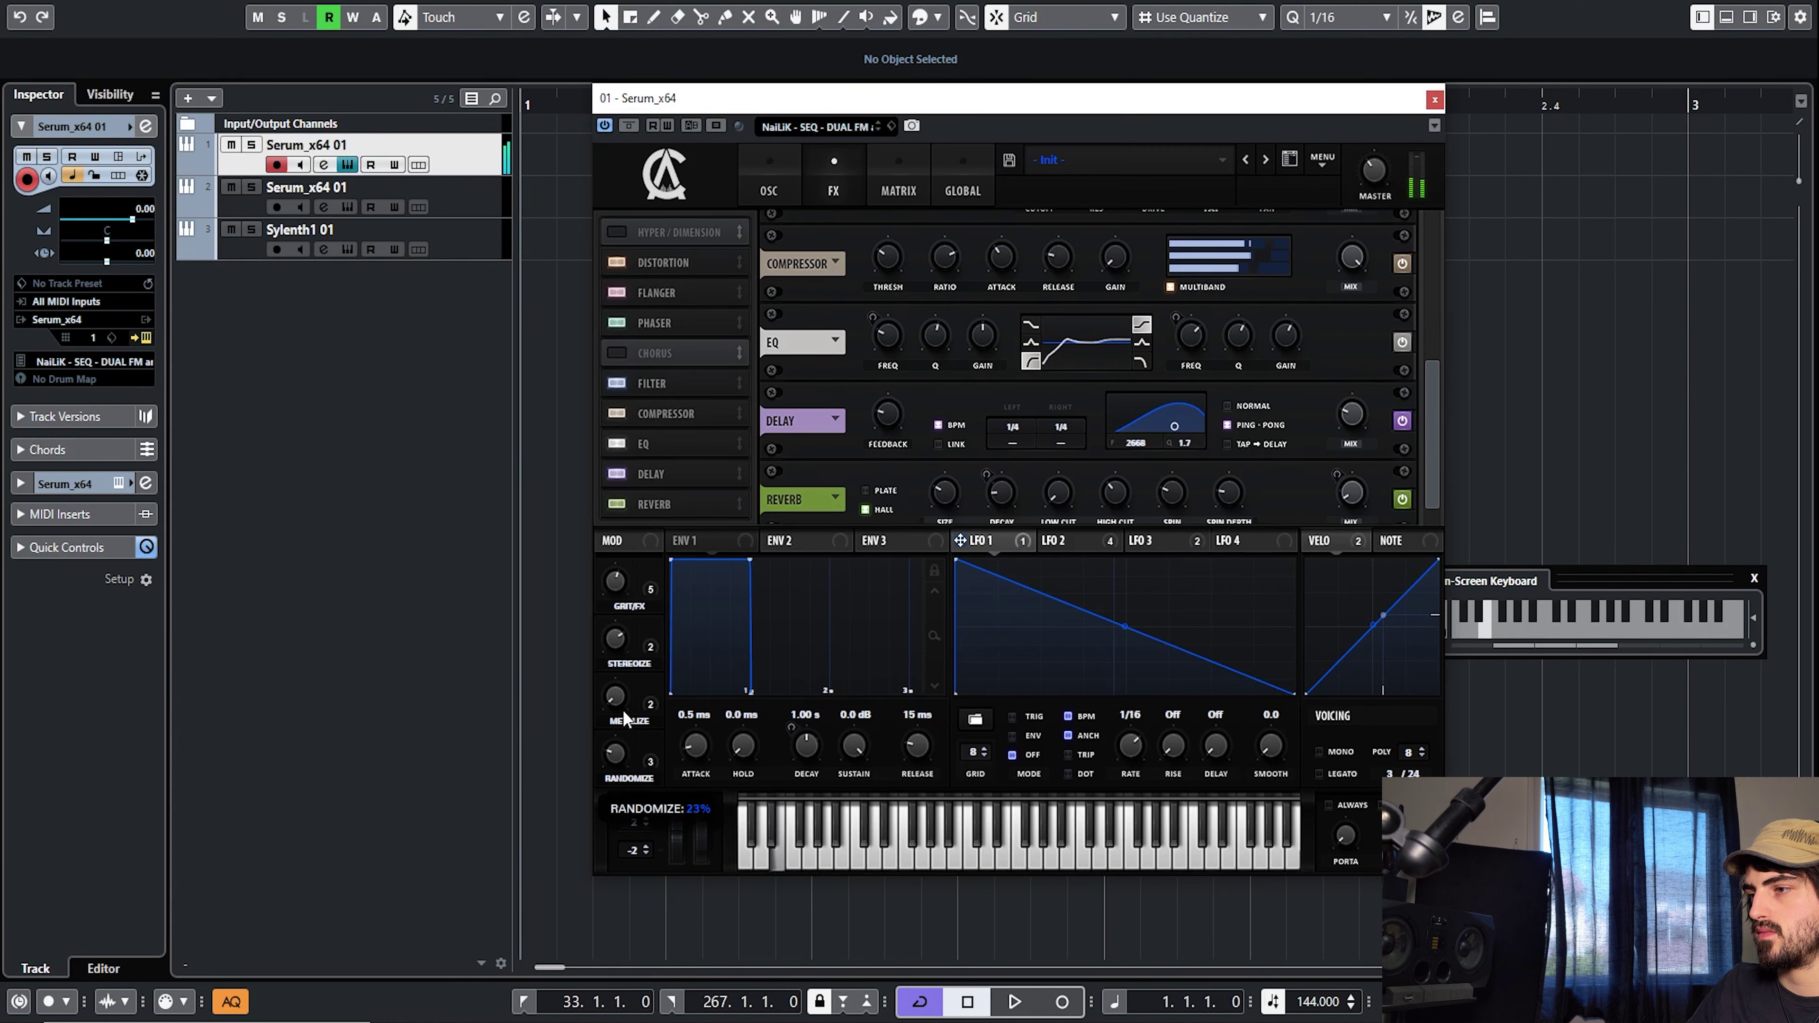
pyautogui.doubleClick(628, 606)
pyautogui.write('cccccccccccc')
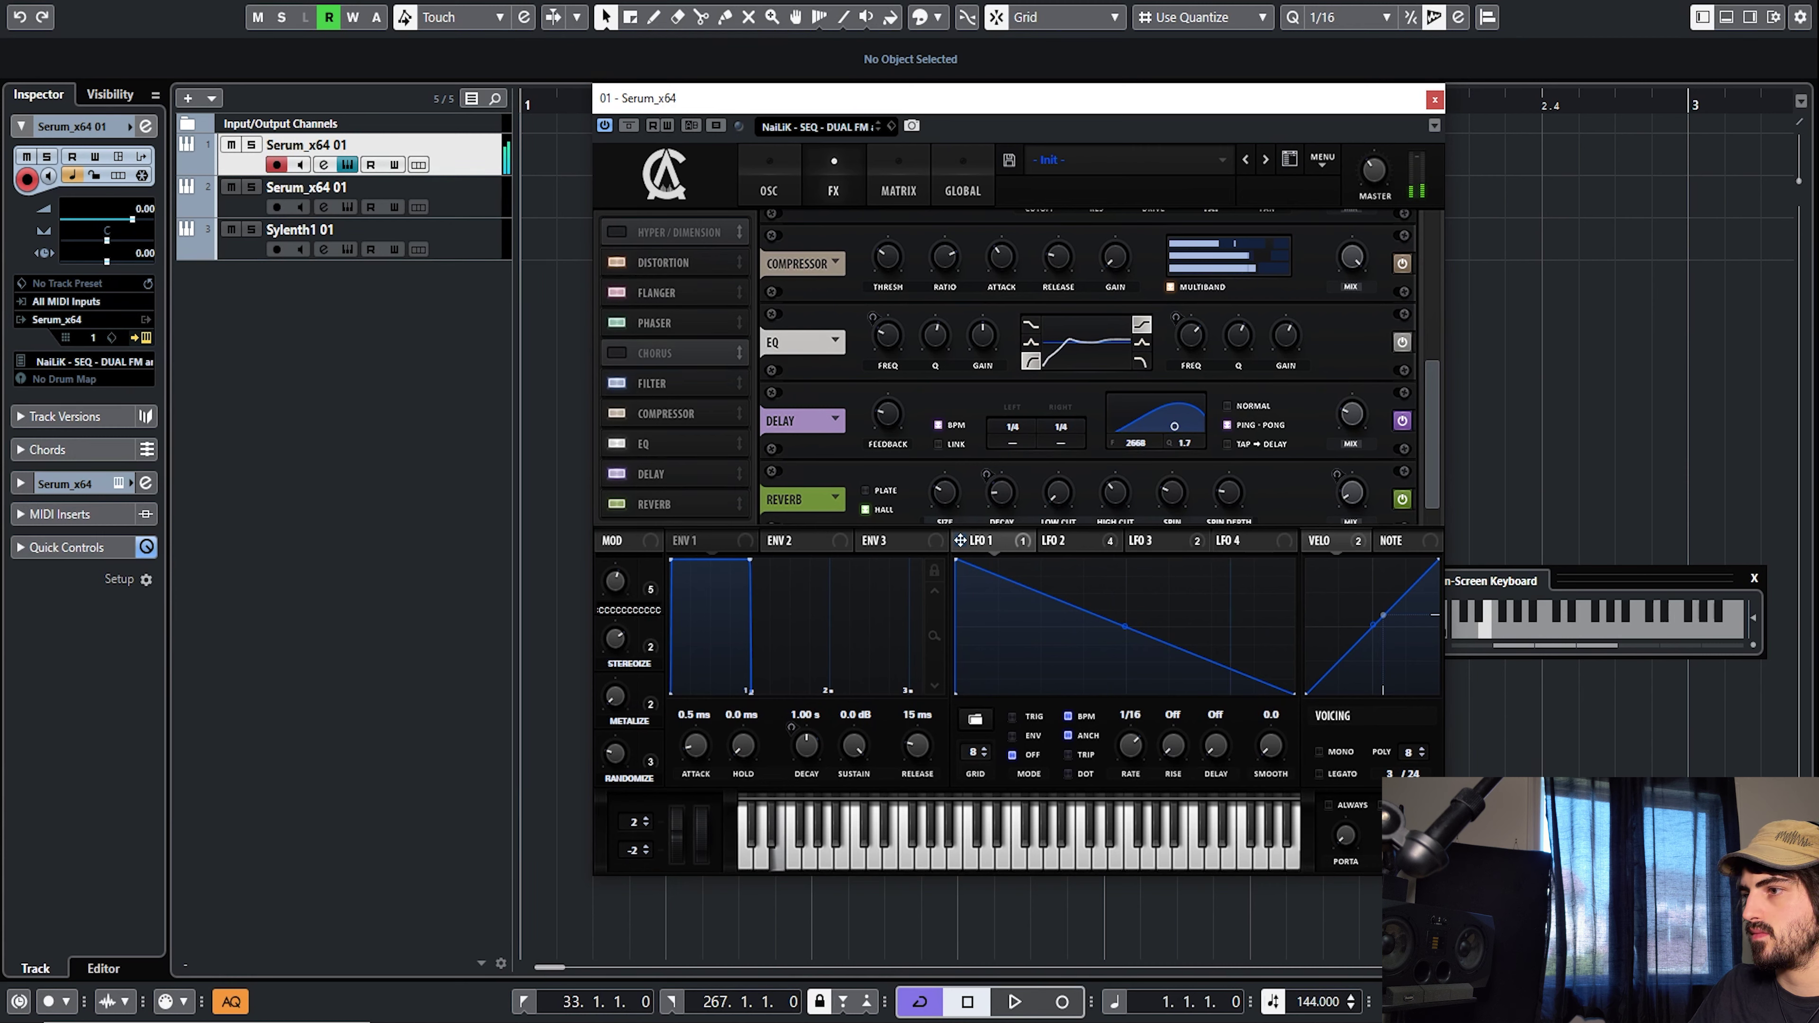
pyautogui.hotkey('ctrl', 'z')
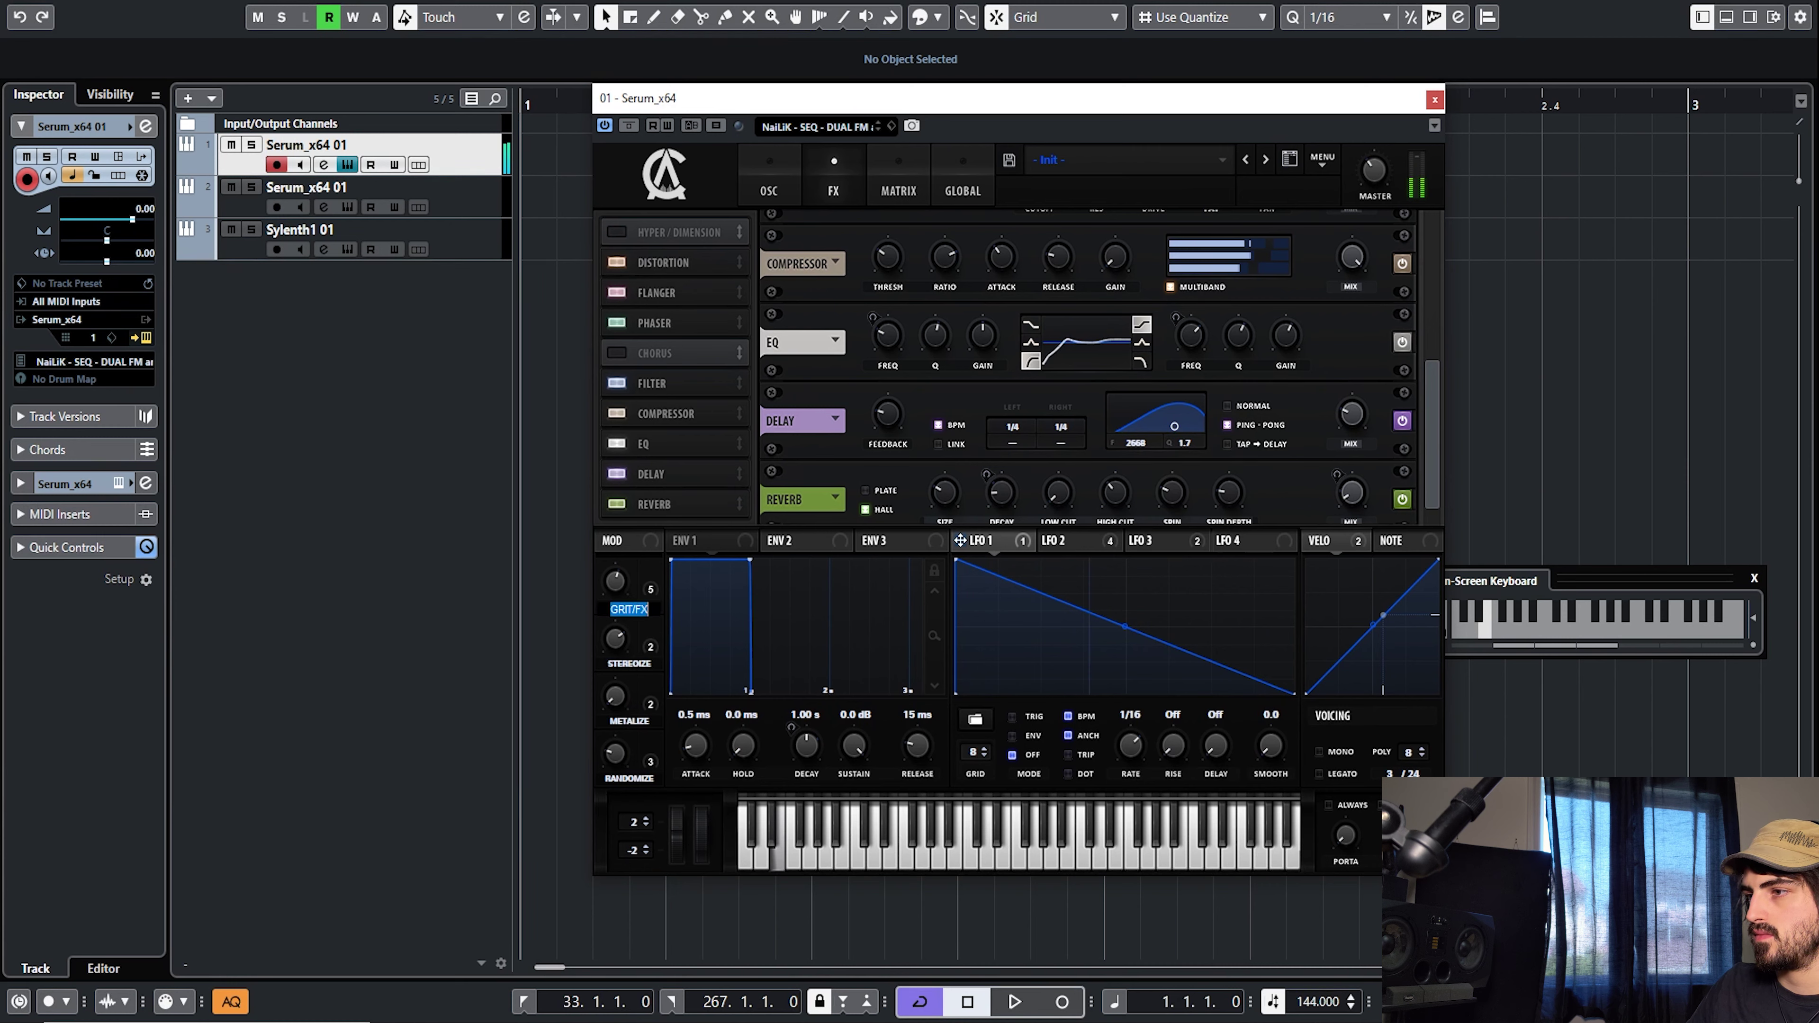
pyautogui.click(664, 629)
pyautogui.press('space')
pyautogui.press('space')
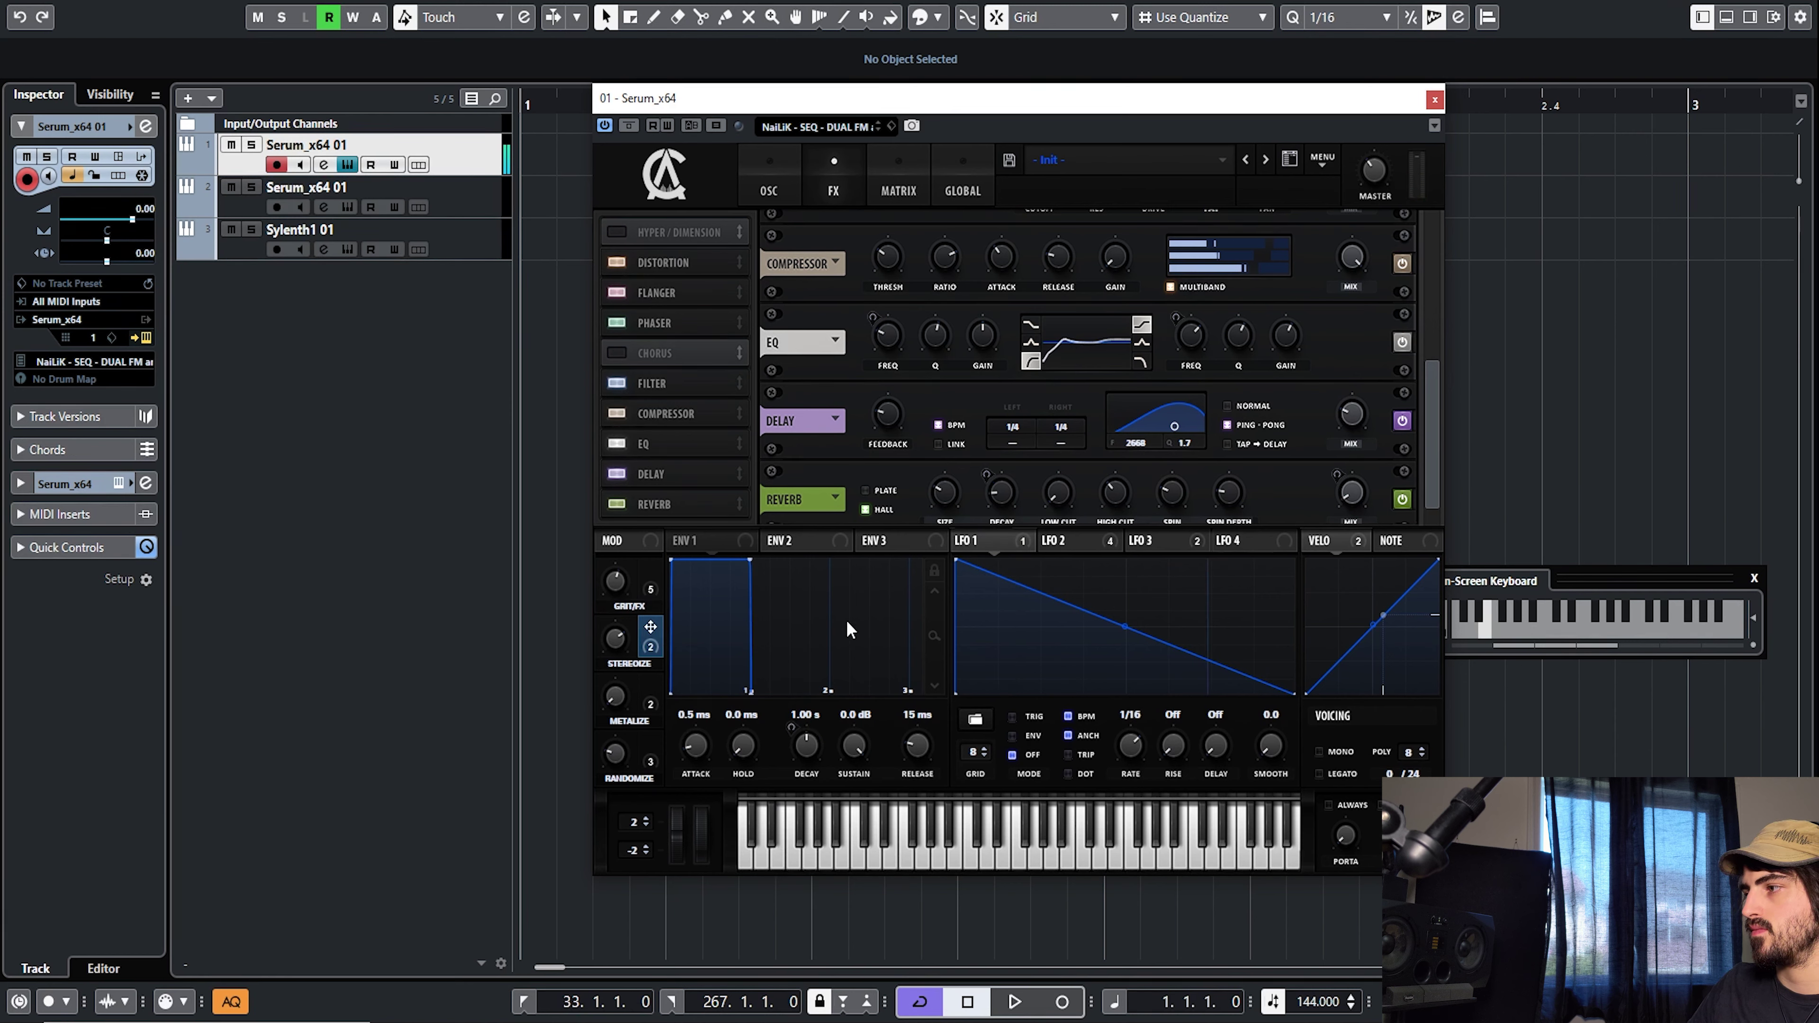